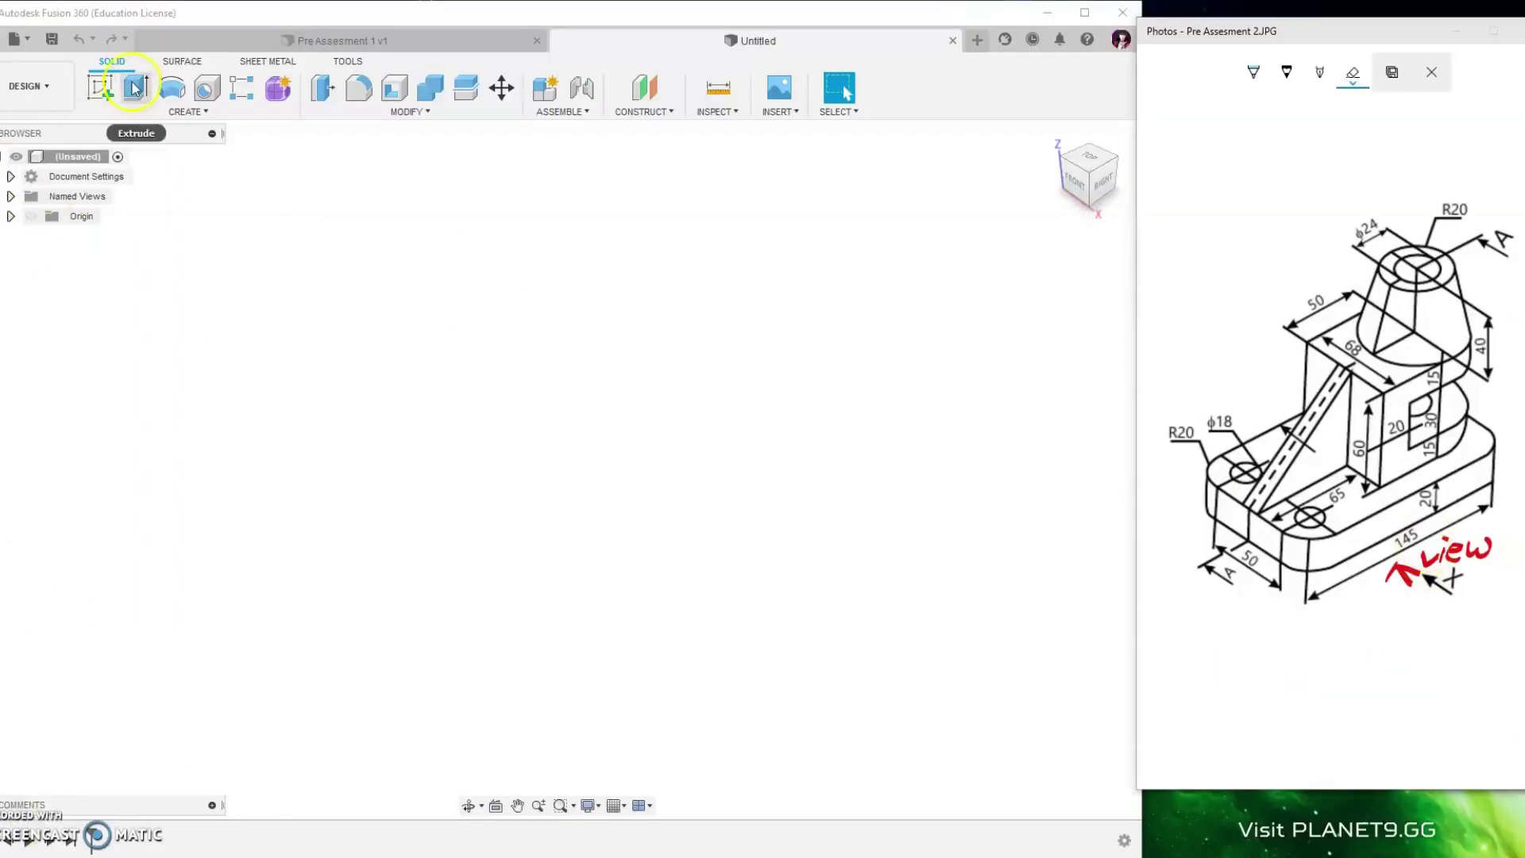
- Open a new sketch on the vertical YZ origin plane, viewed from the right
click(100, 87)
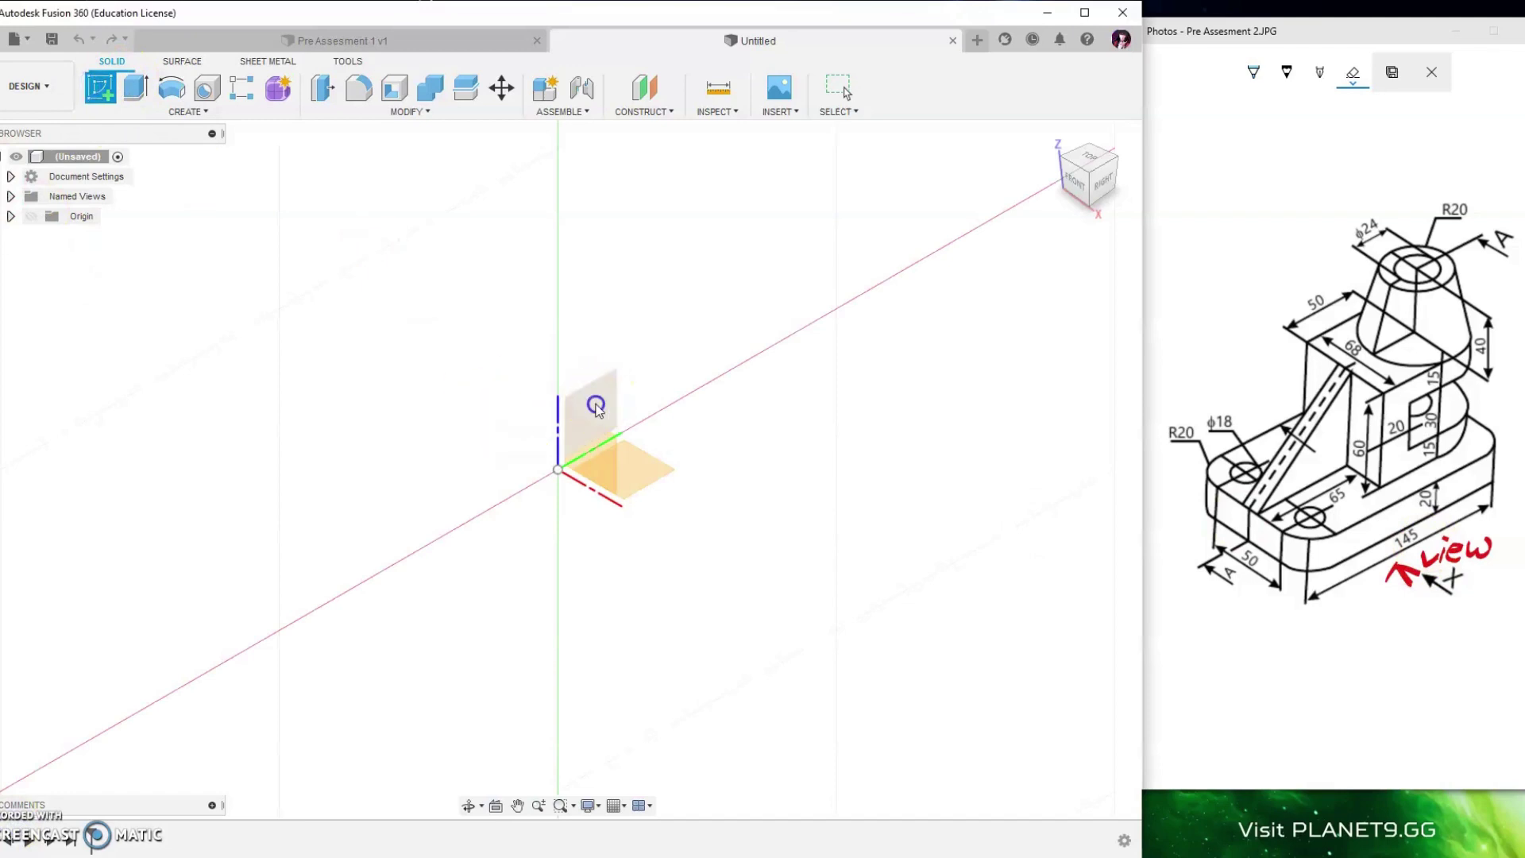
click(595, 406)
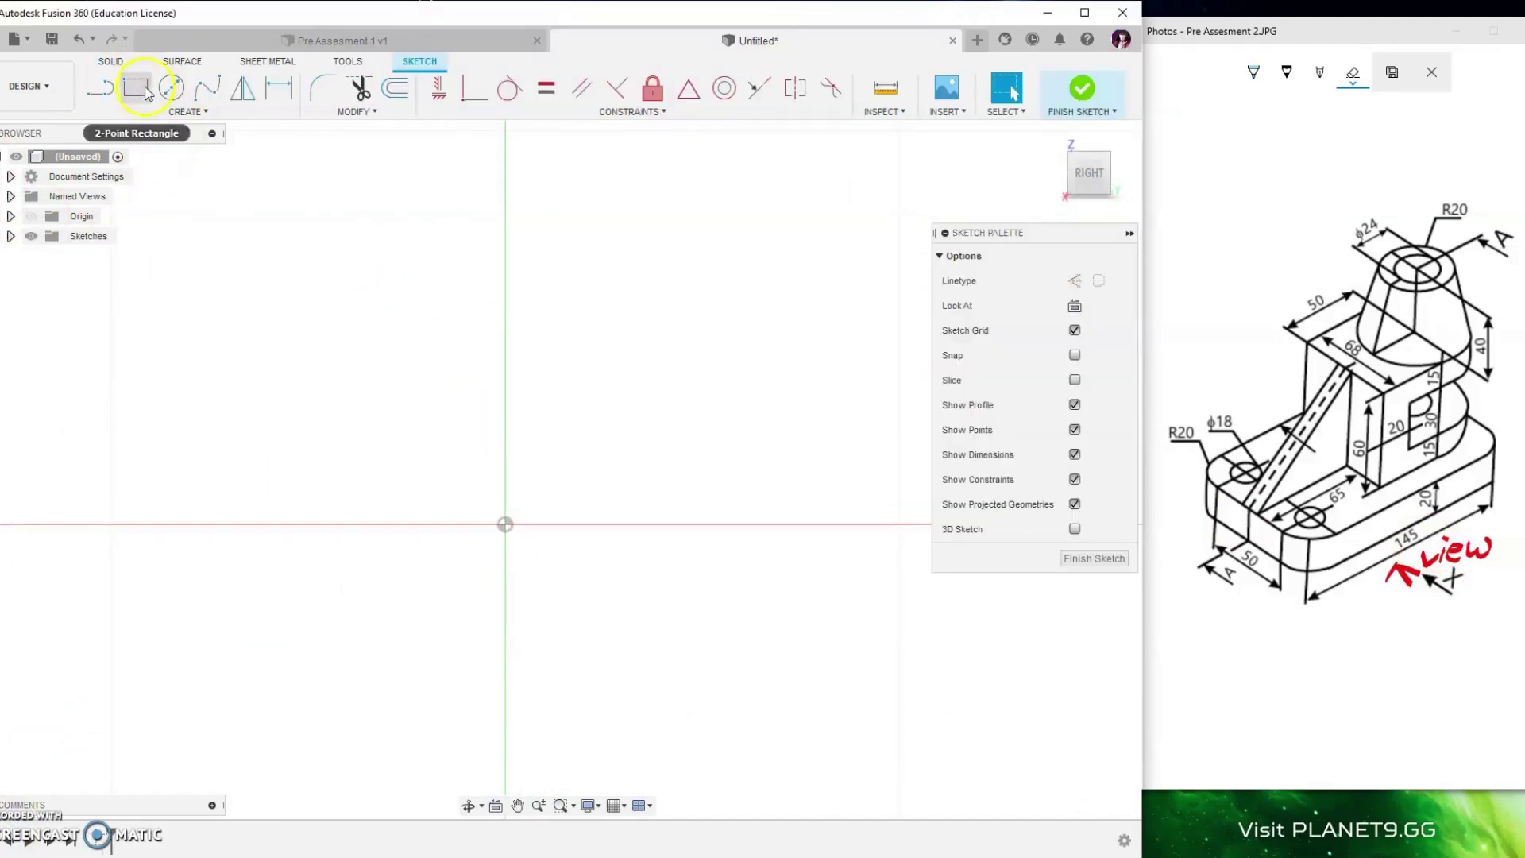
- Draw a 2-point rectangle from the origin and dimension its bottom edge 145
click(135, 87)
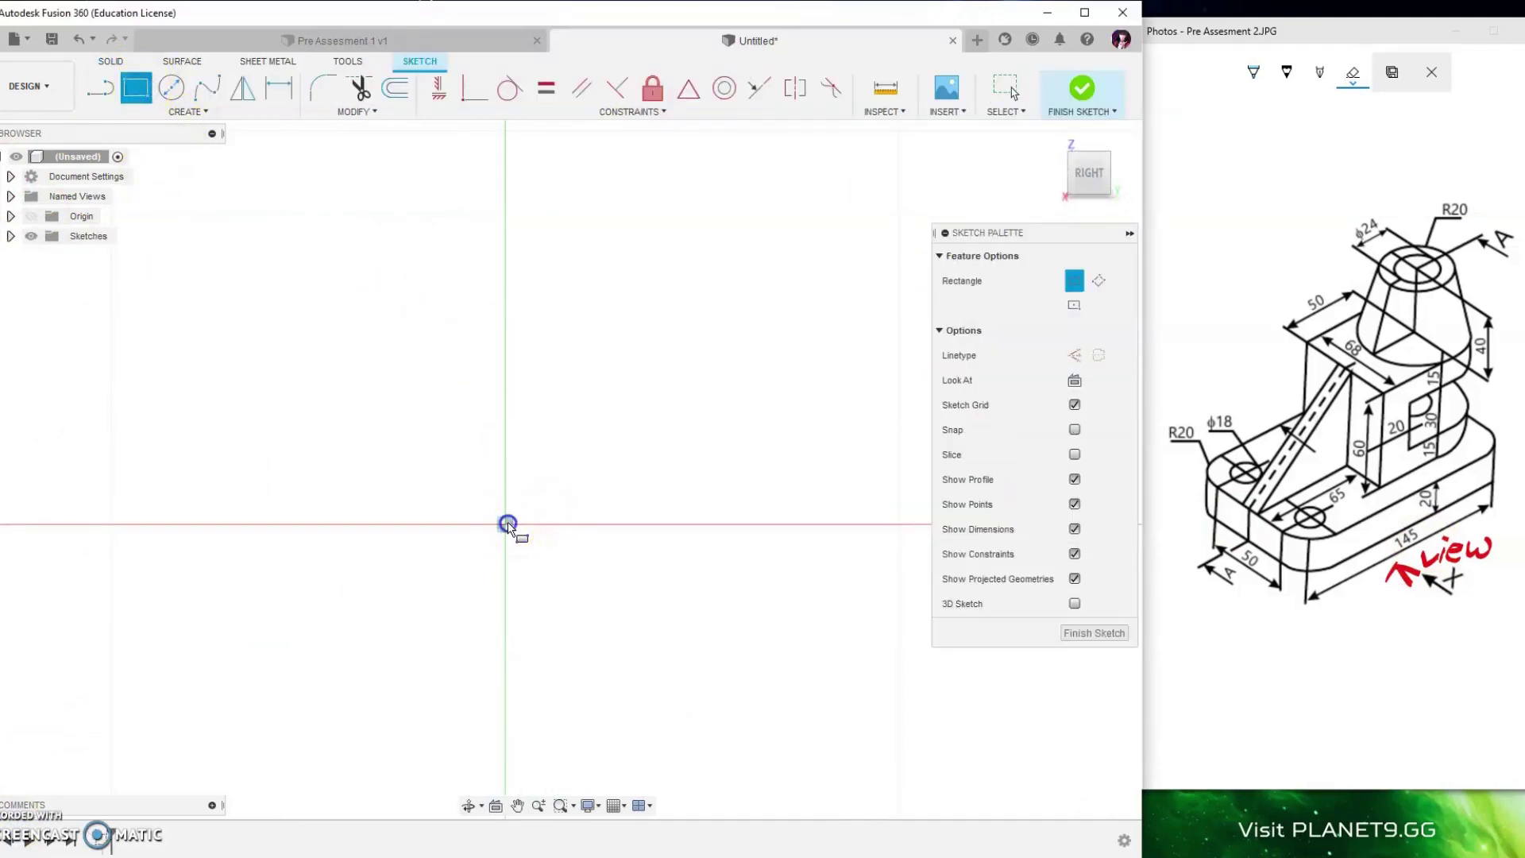
click(505, 524)
click(844, 470)
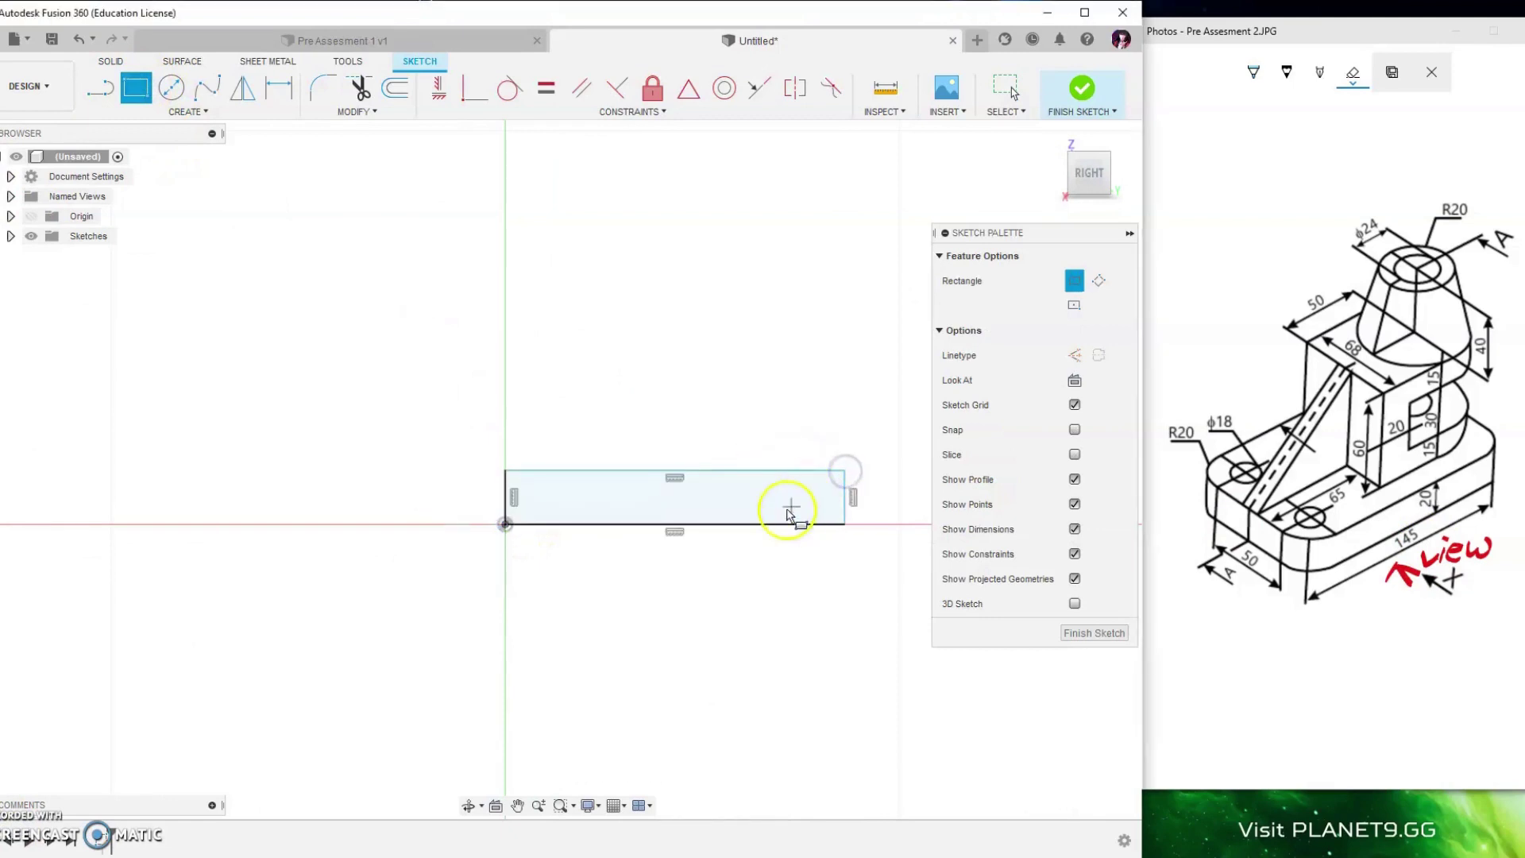
key(d)
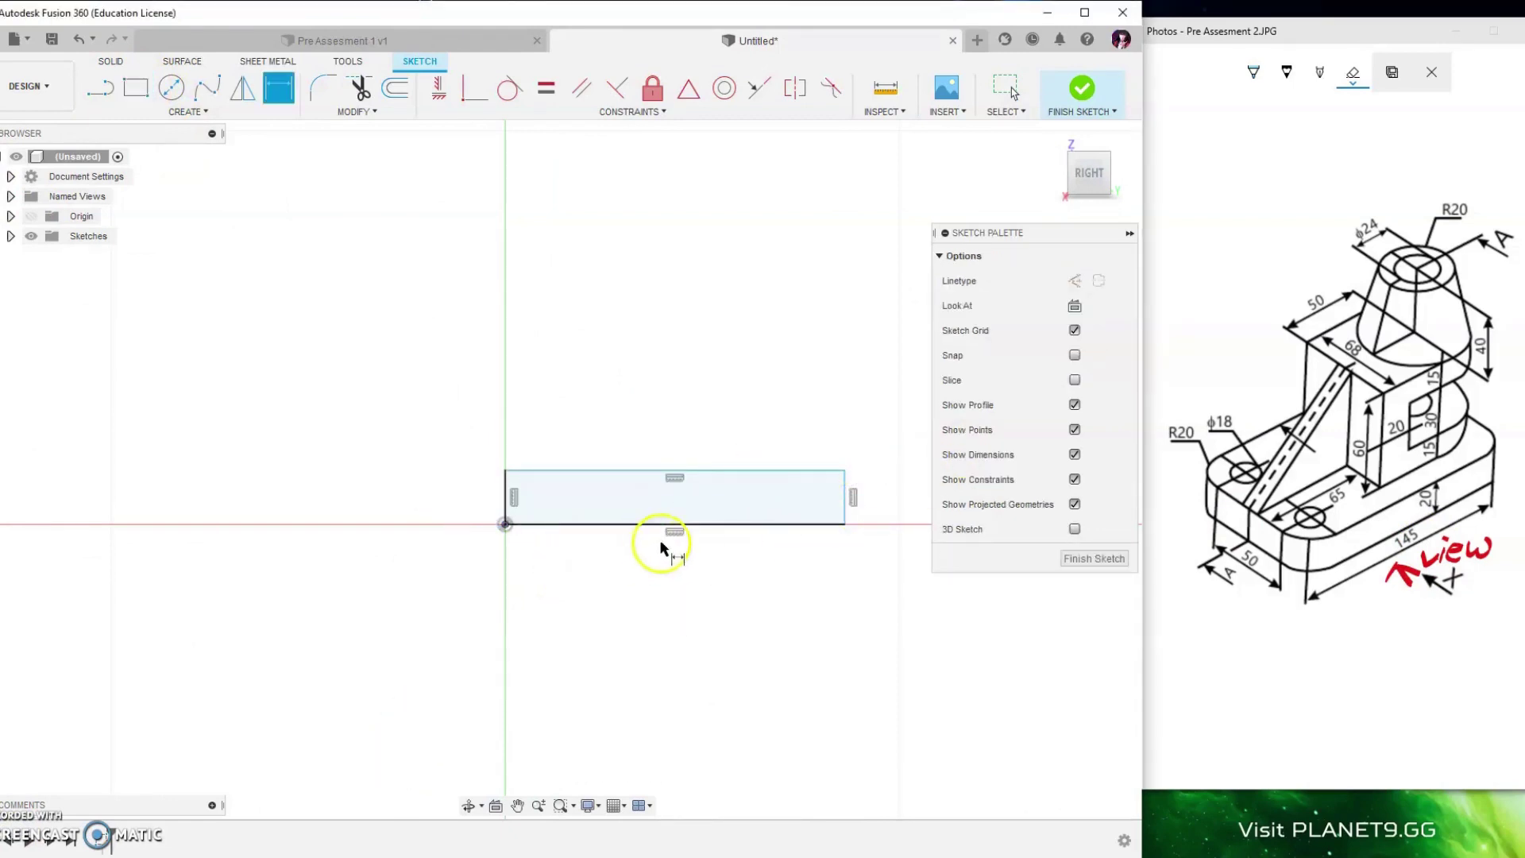
click(710, 524)
click(709, 567)
text(145)
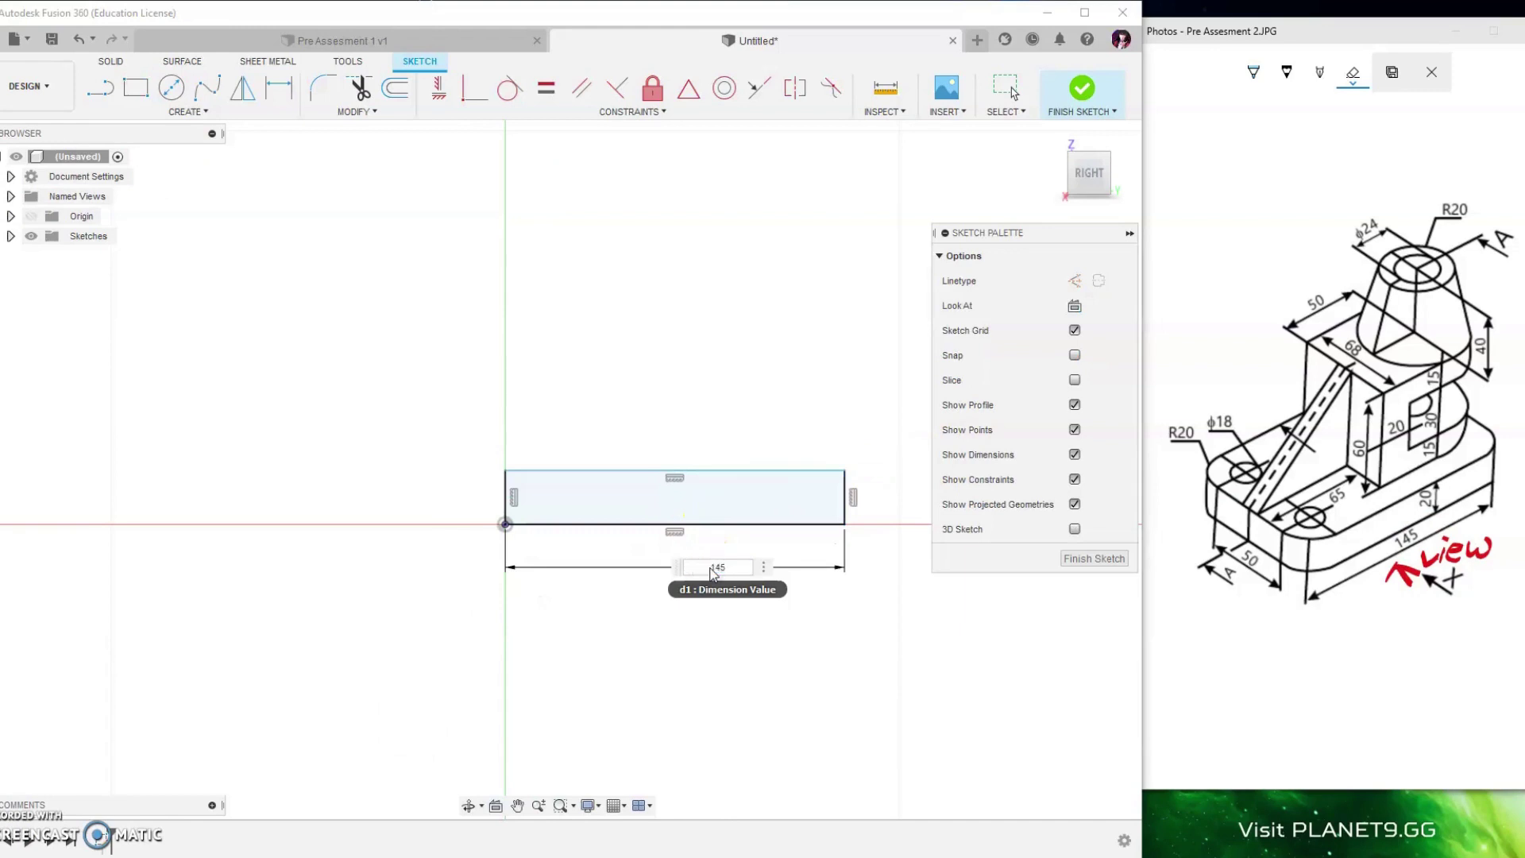
key(Return)
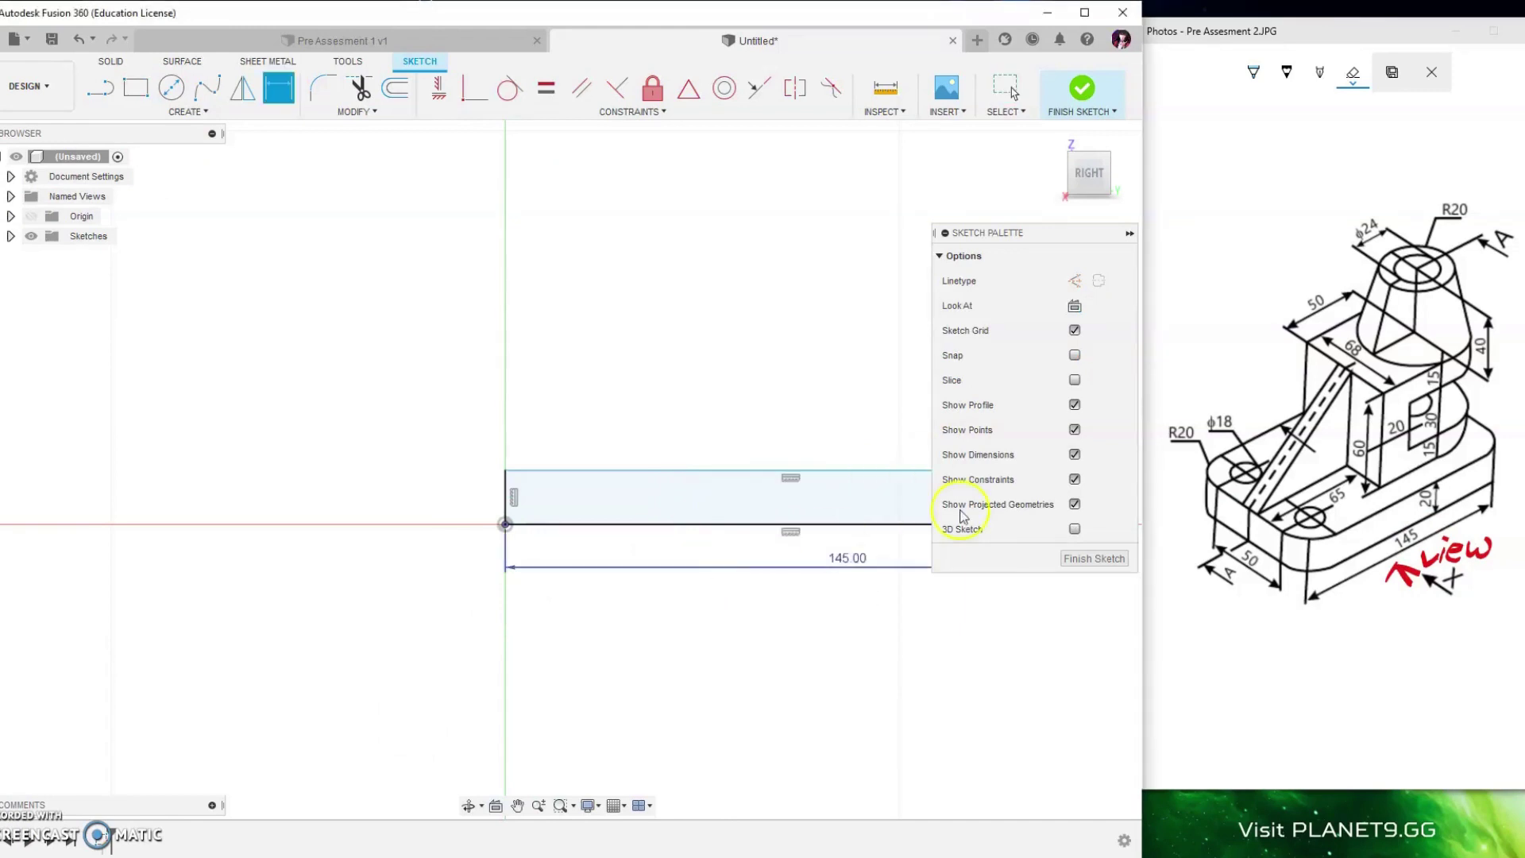
- Check the reference drawing and dimension the rectangle's right edge to a height of 20
click(1432, 532)
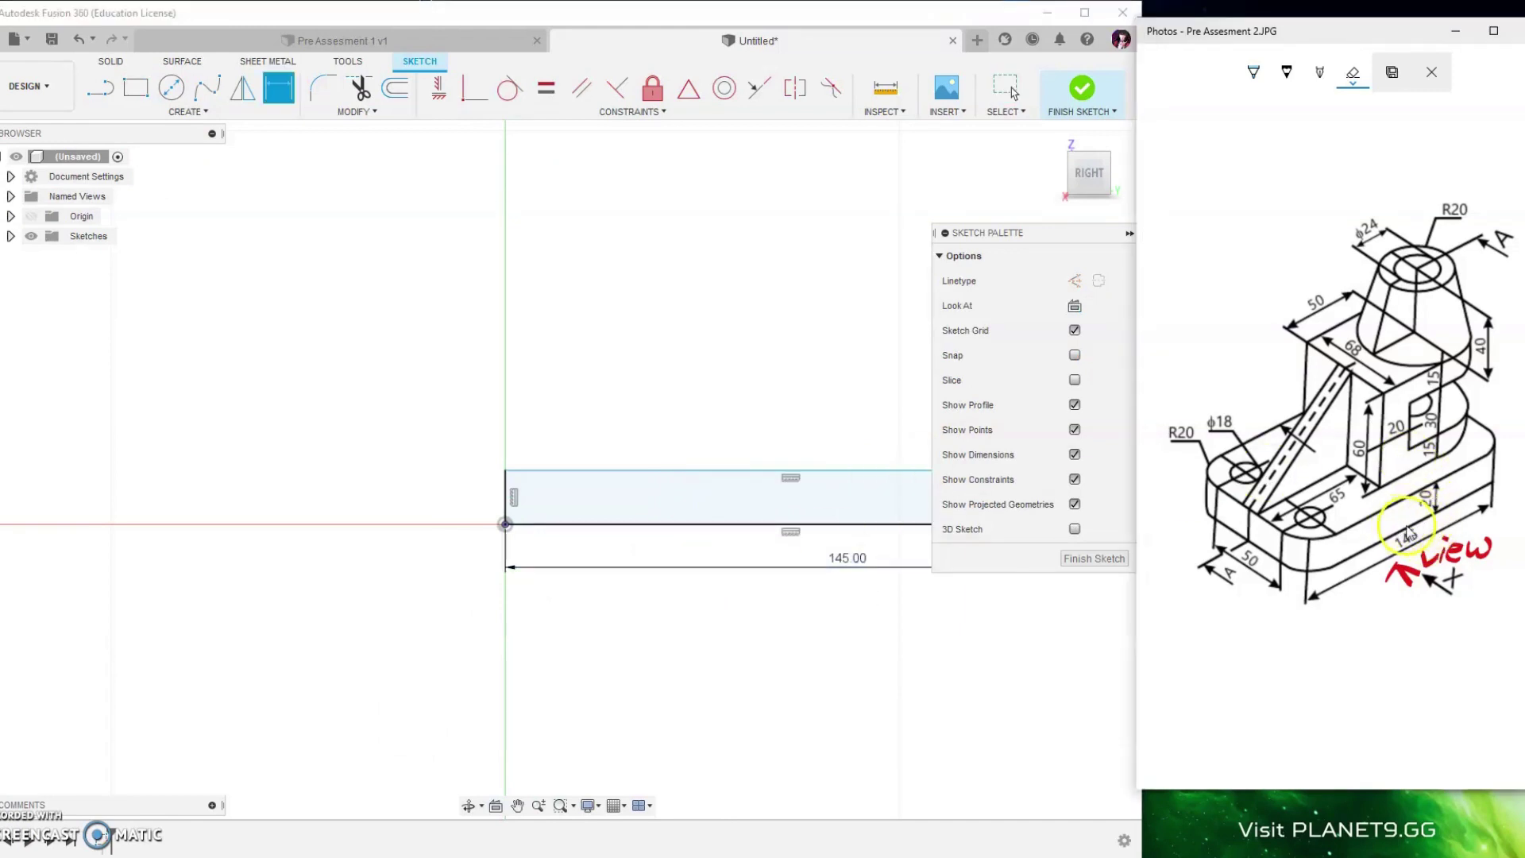
click(1319, 71)
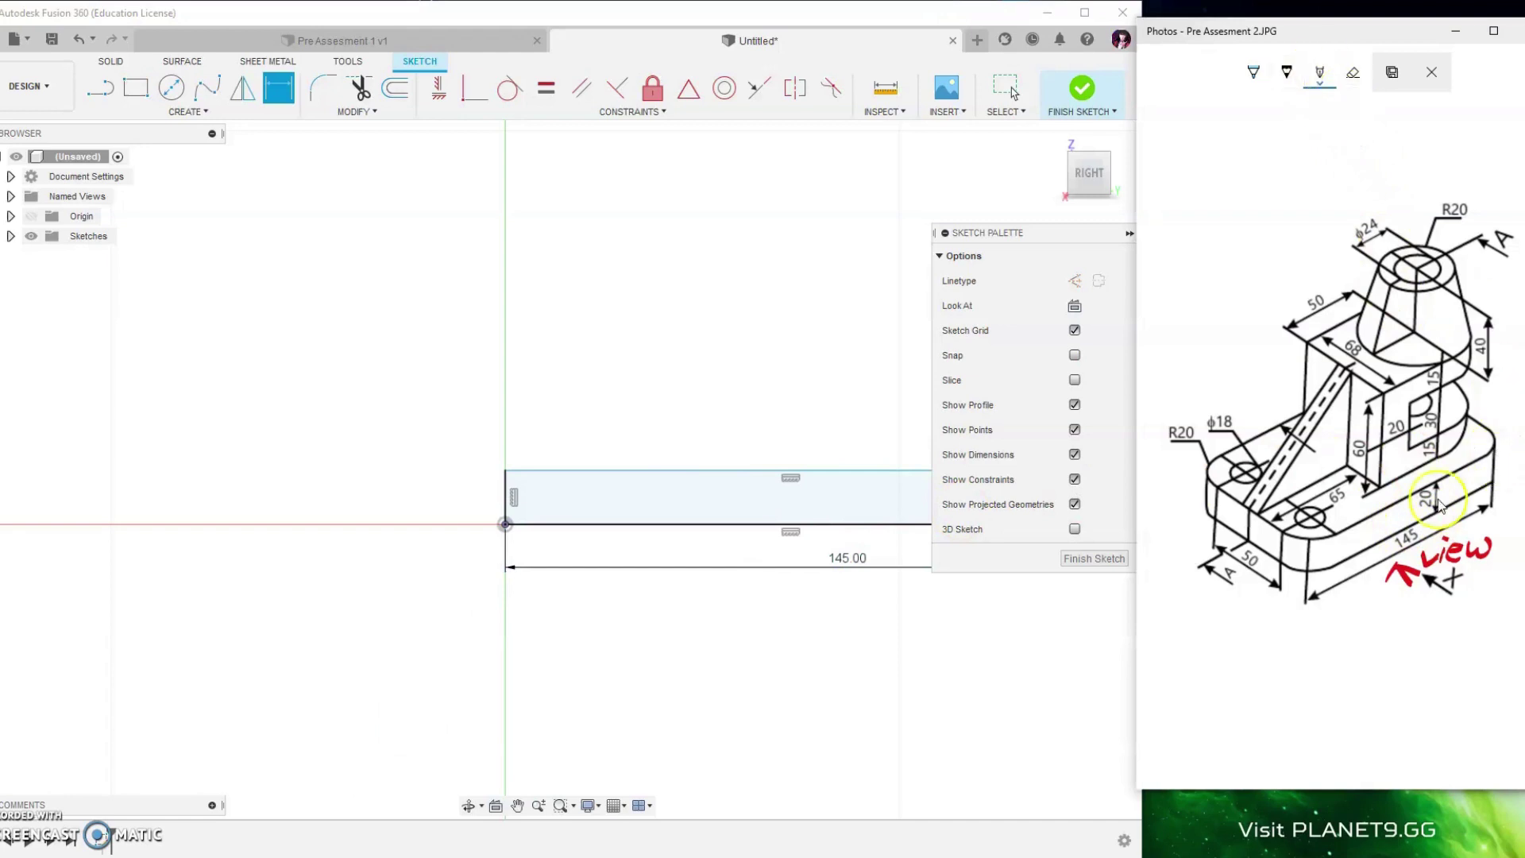
drag(1432, 536, 1388, 544)
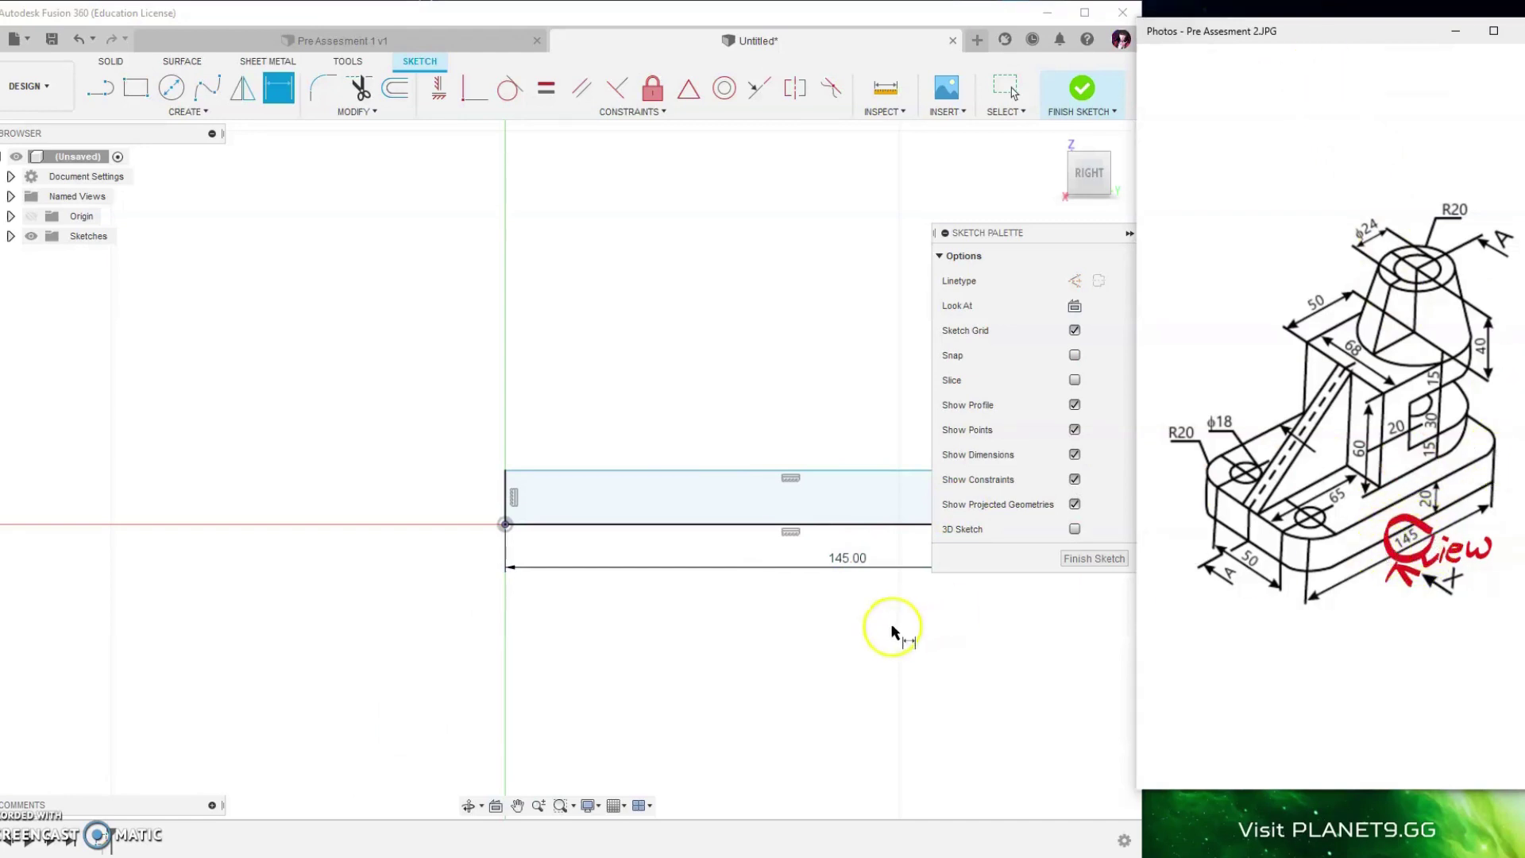
middle_drag(882, 644, 560, 657)
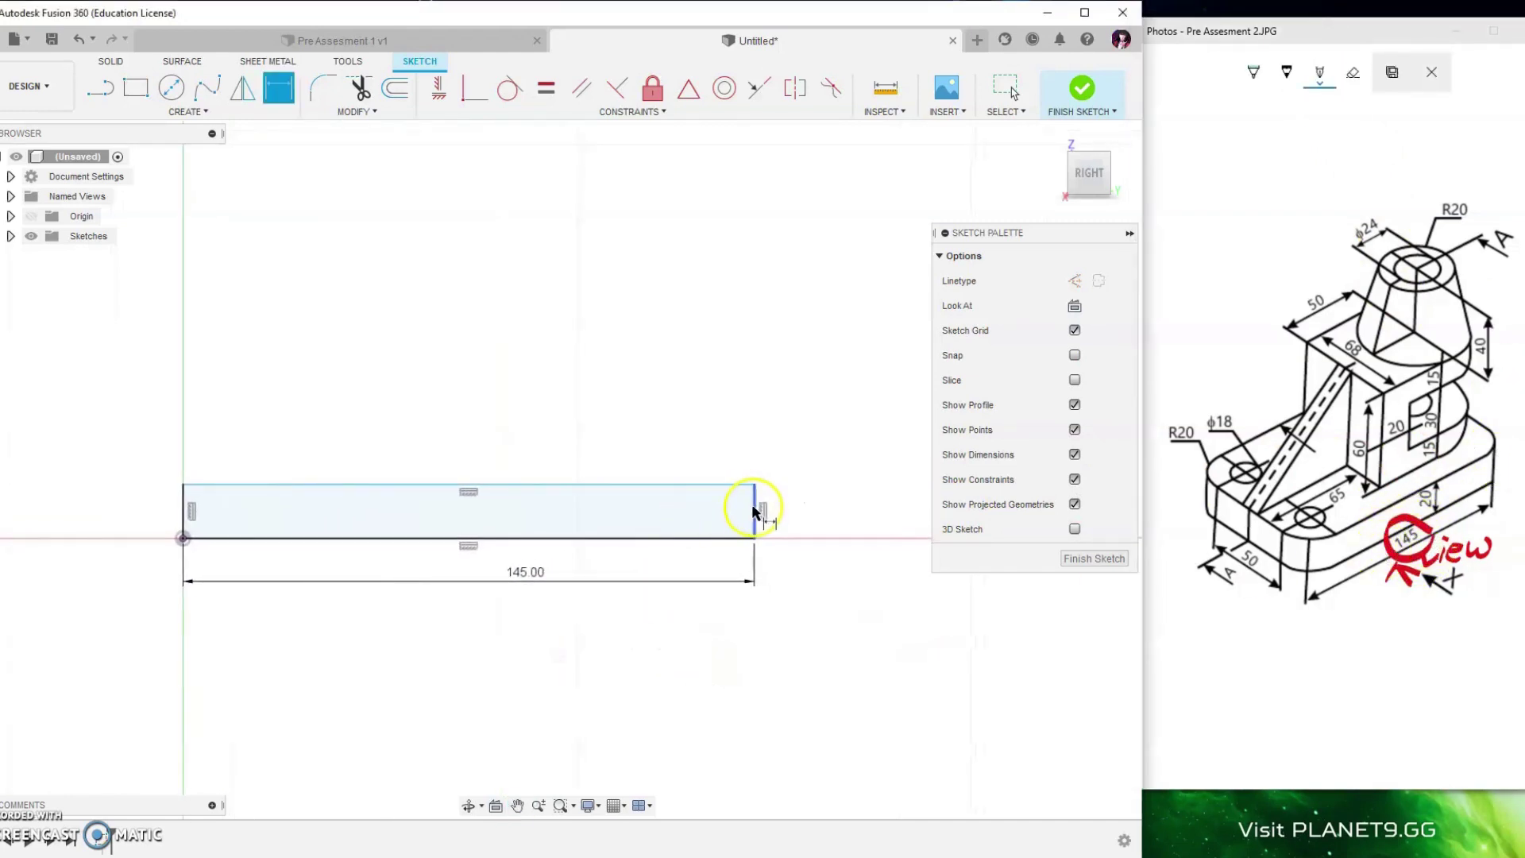
click(755, 508)
click(803, 510)
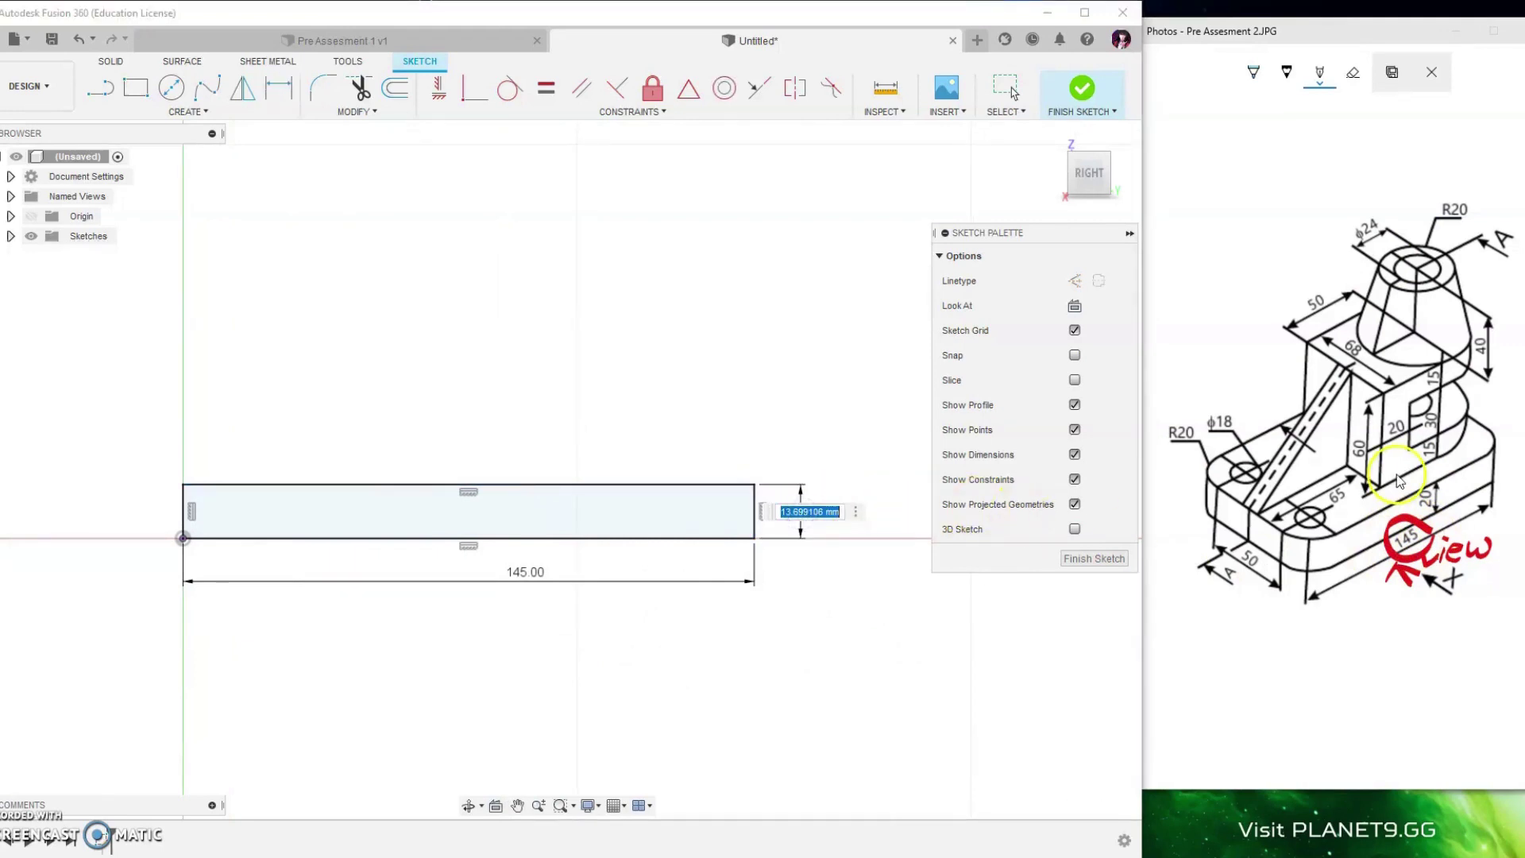
drag(1465, 487, 1430, 498)
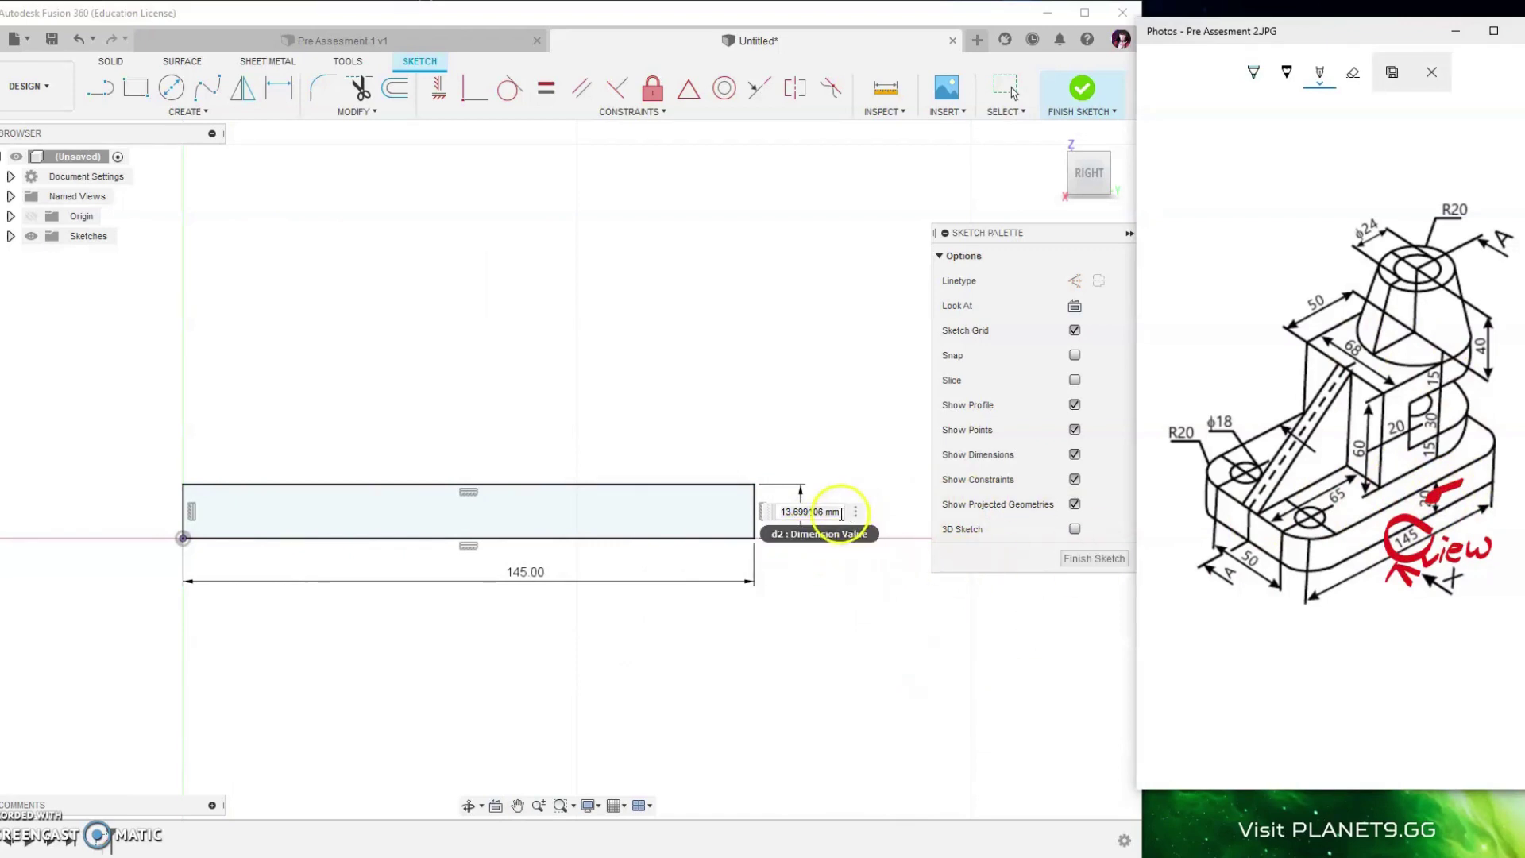
click(779, 525)
text(2)
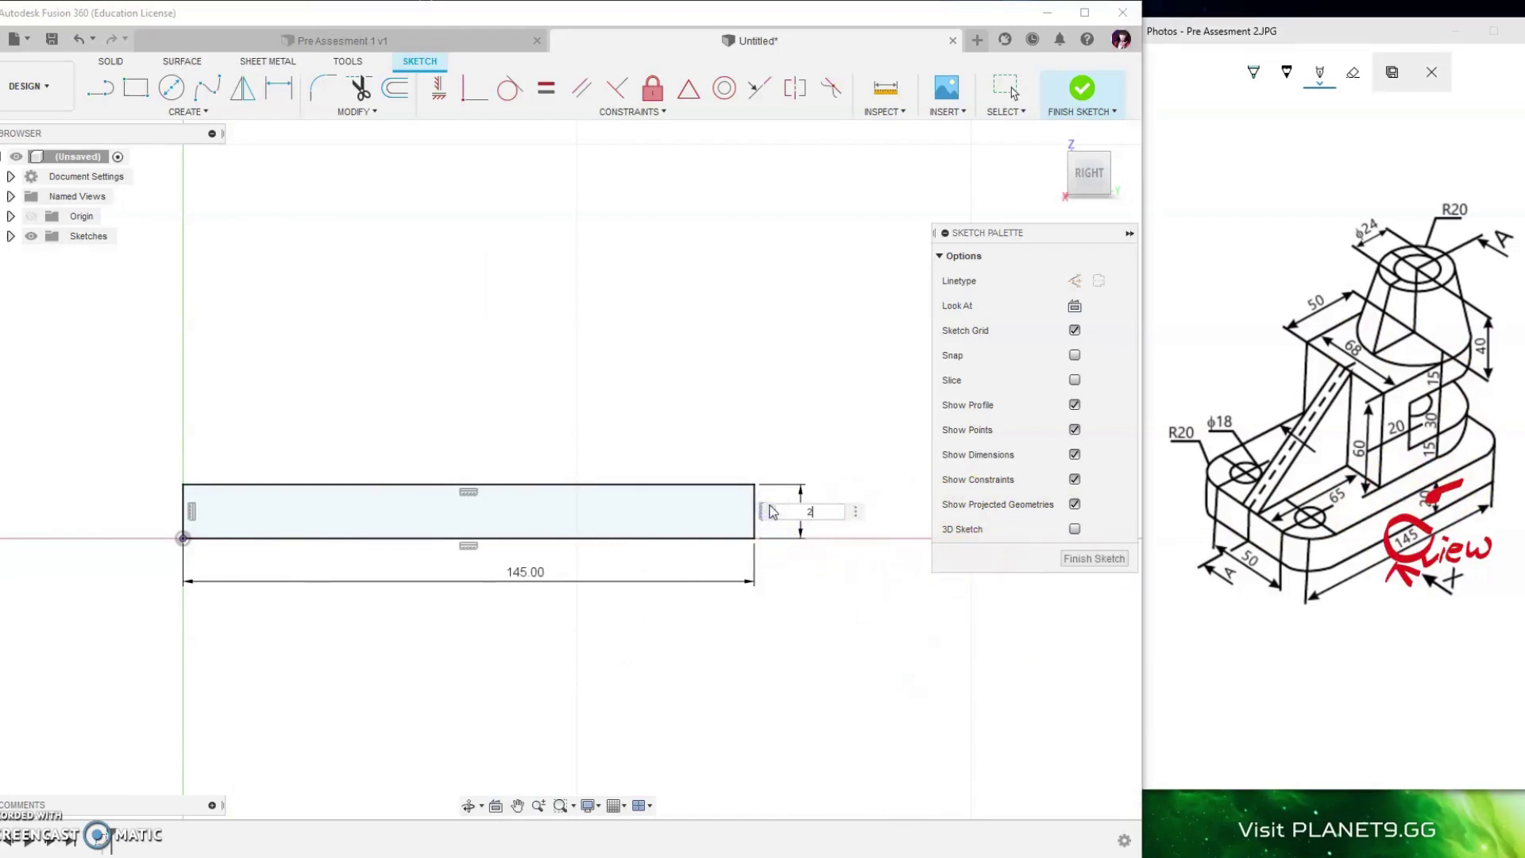
text(0)
key(Return)
click(578, 629)
click(308, 500)
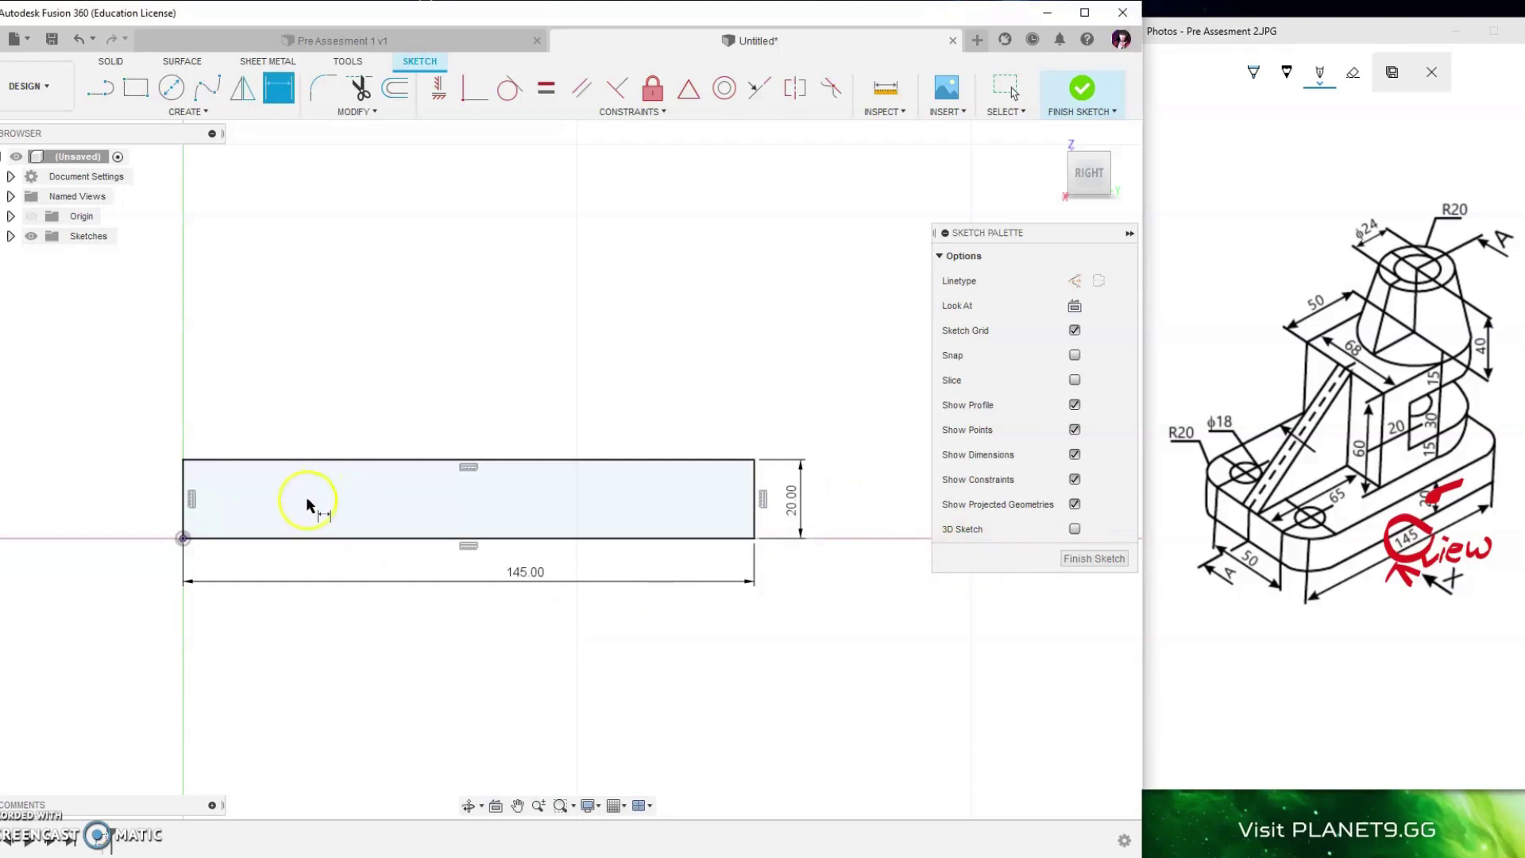
- Stack three rectangles above the base and hide the constraint symbols
click(136, 88)
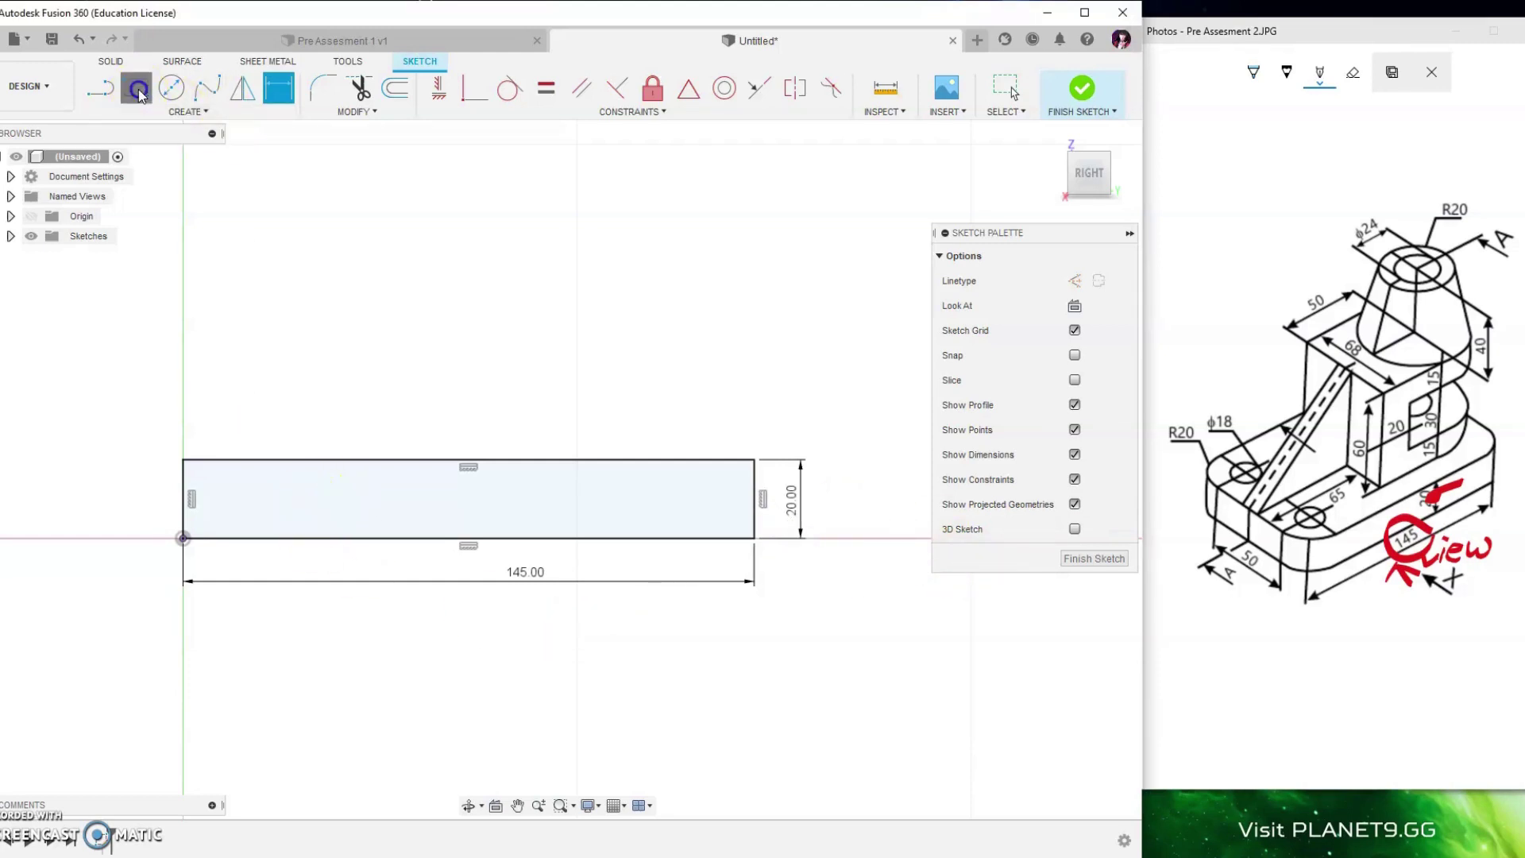
click(455, 460)
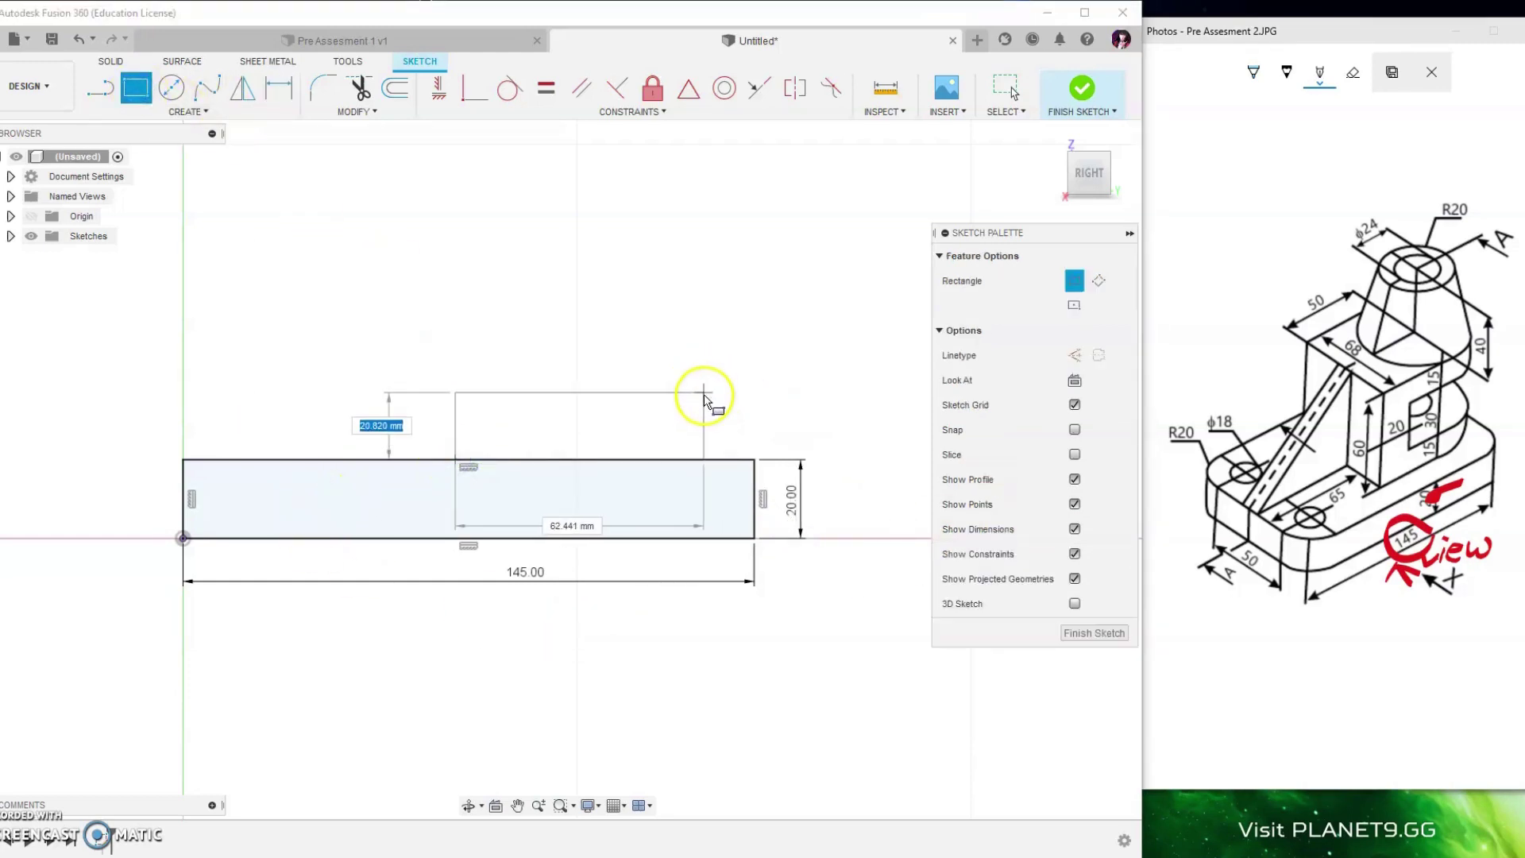
click(719, 416)
click(456, 416)
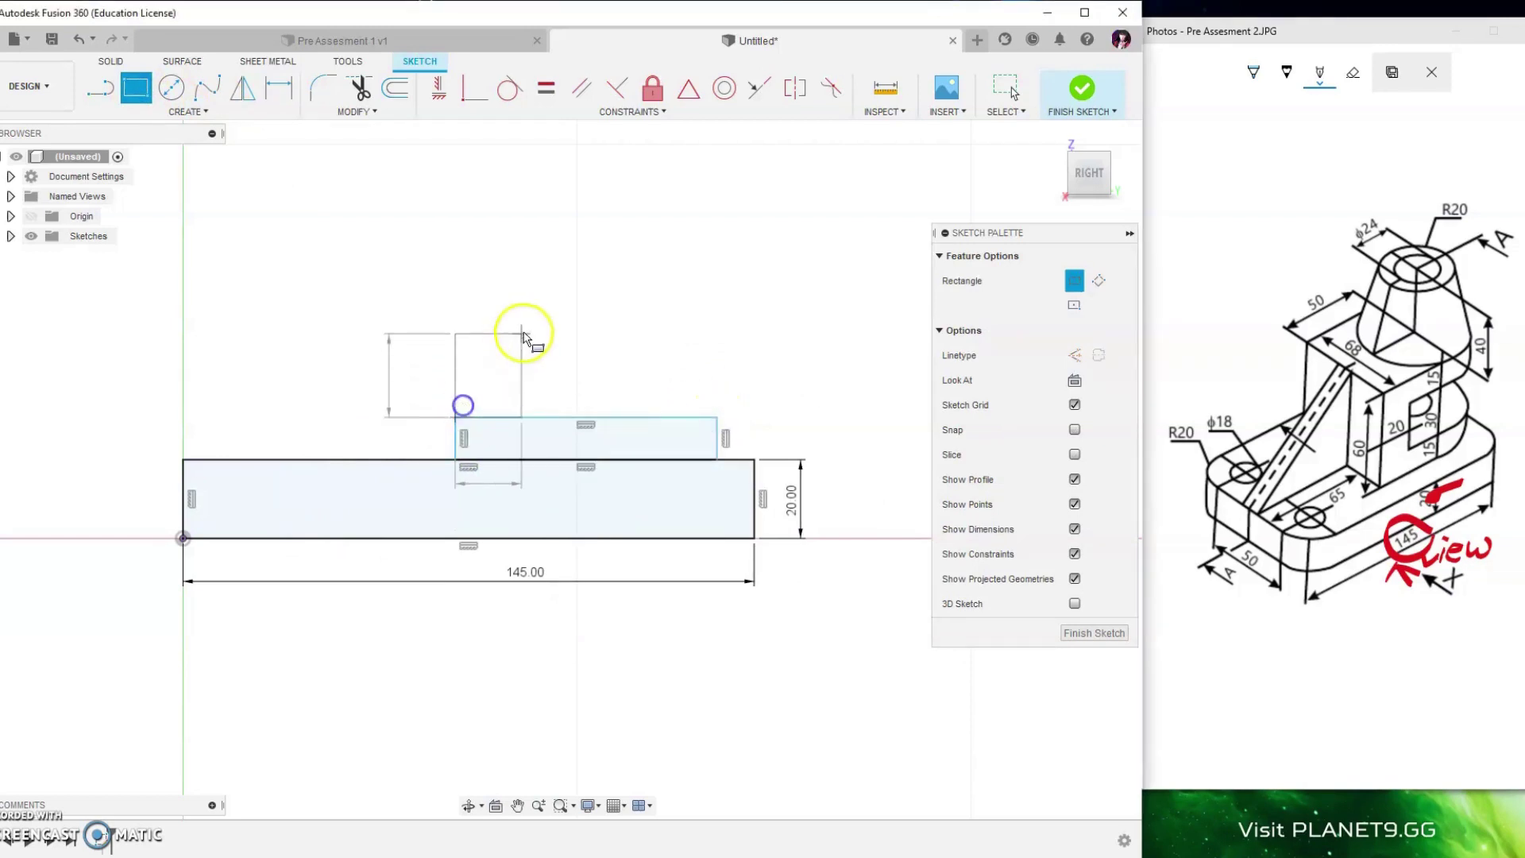
click(542, 305)
click(456, 305)
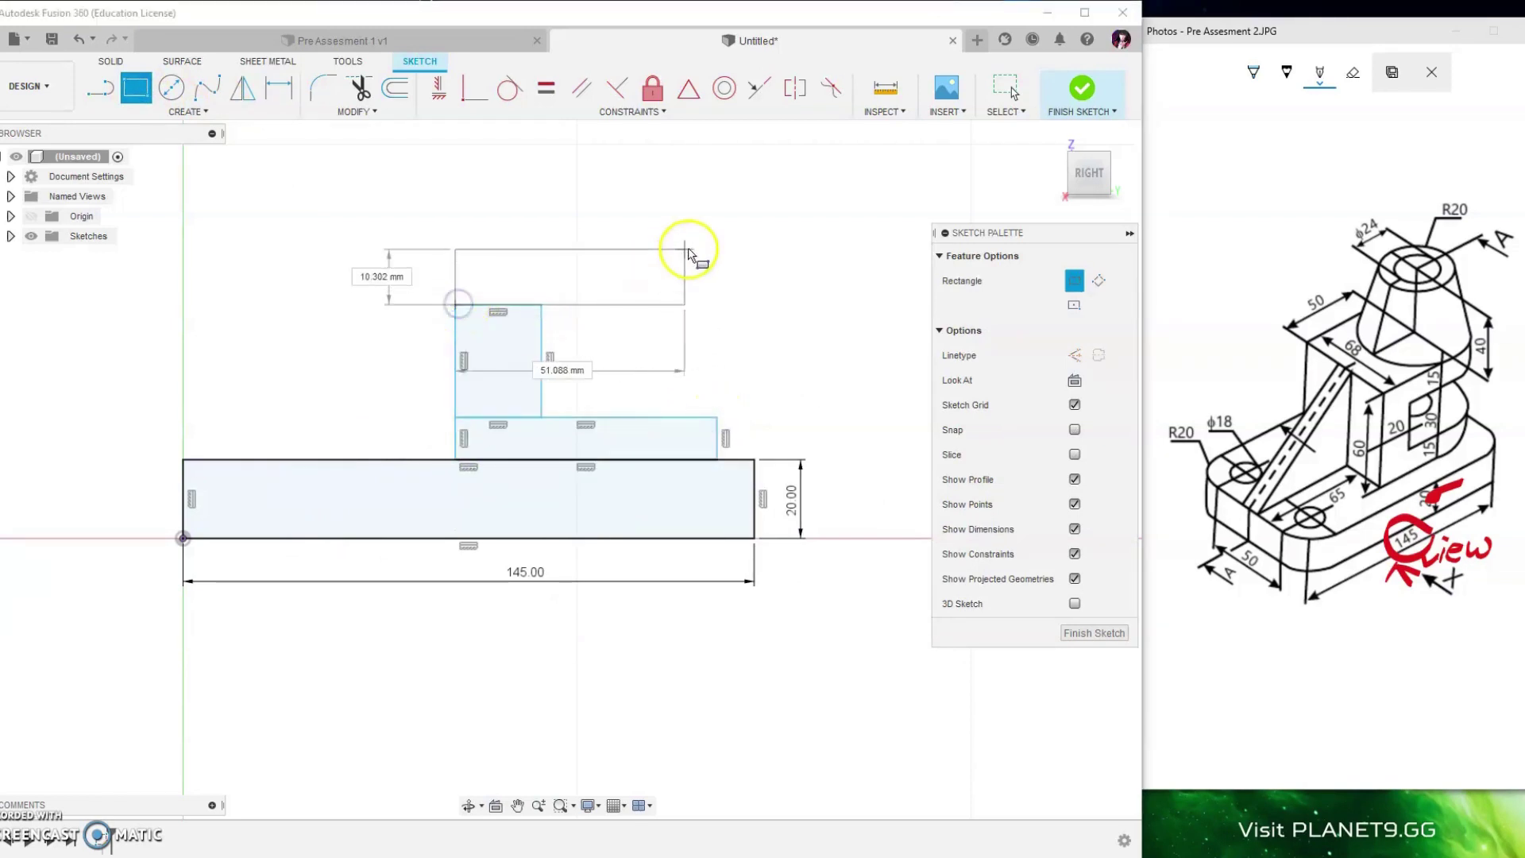
click(697, 248)
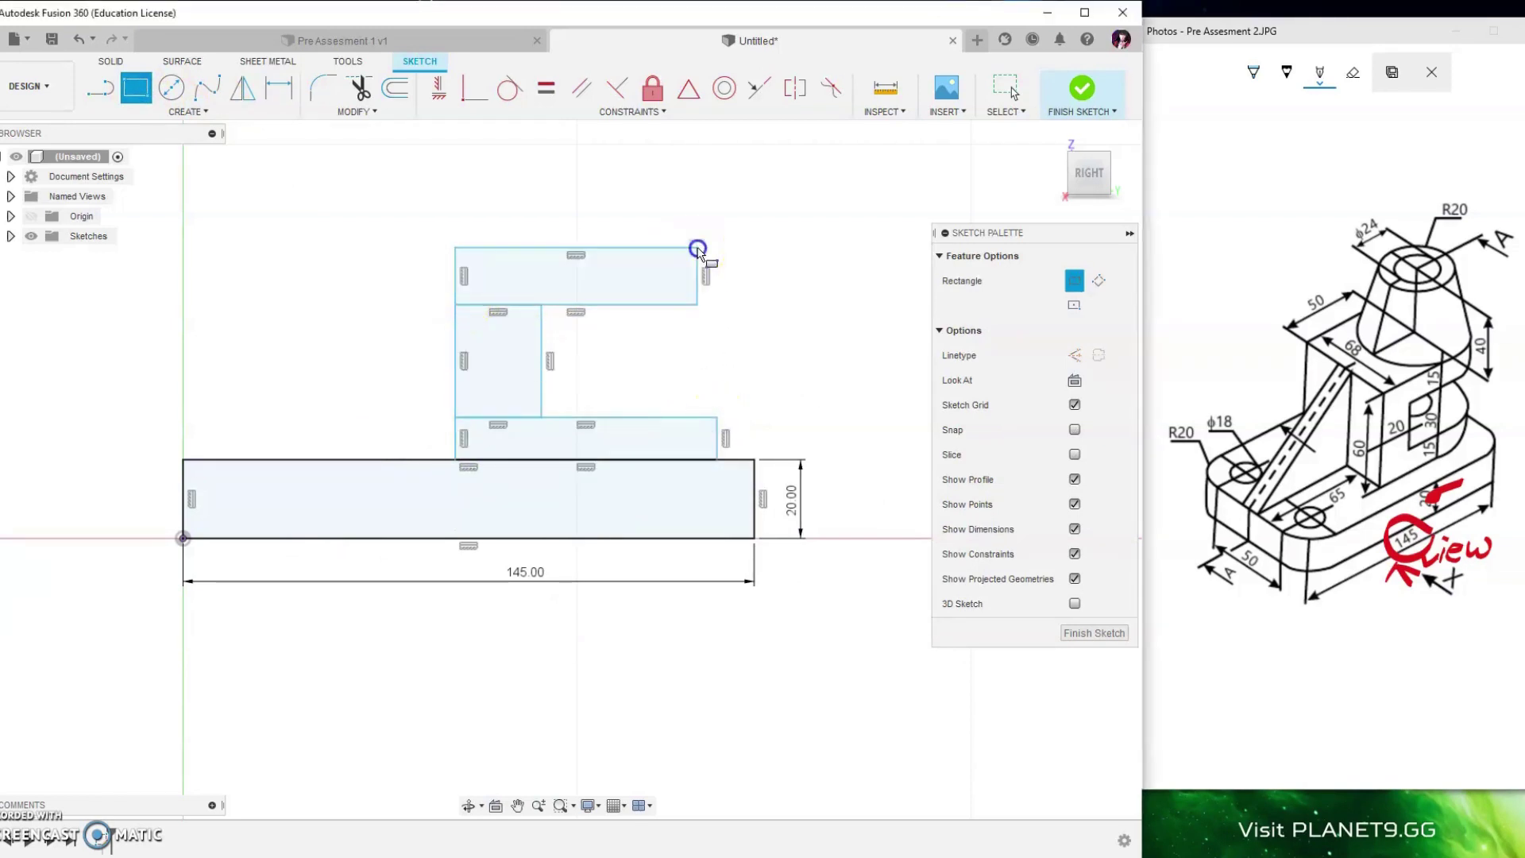
click(1077, 563)
key(Escape)
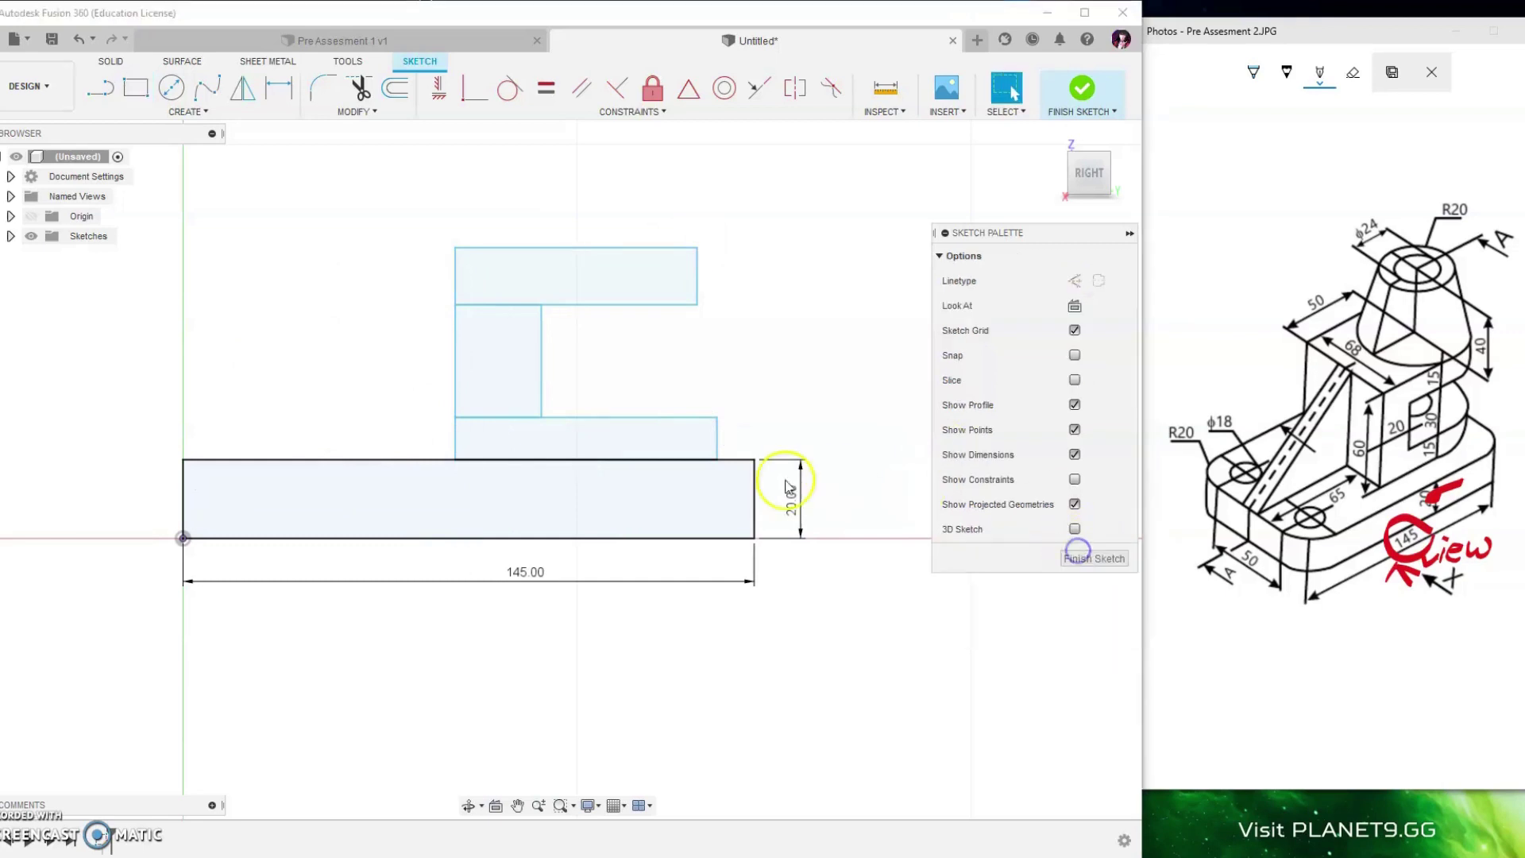
- Dimension the upright 20 wide and the lower block 15 tall
click(456, 365)
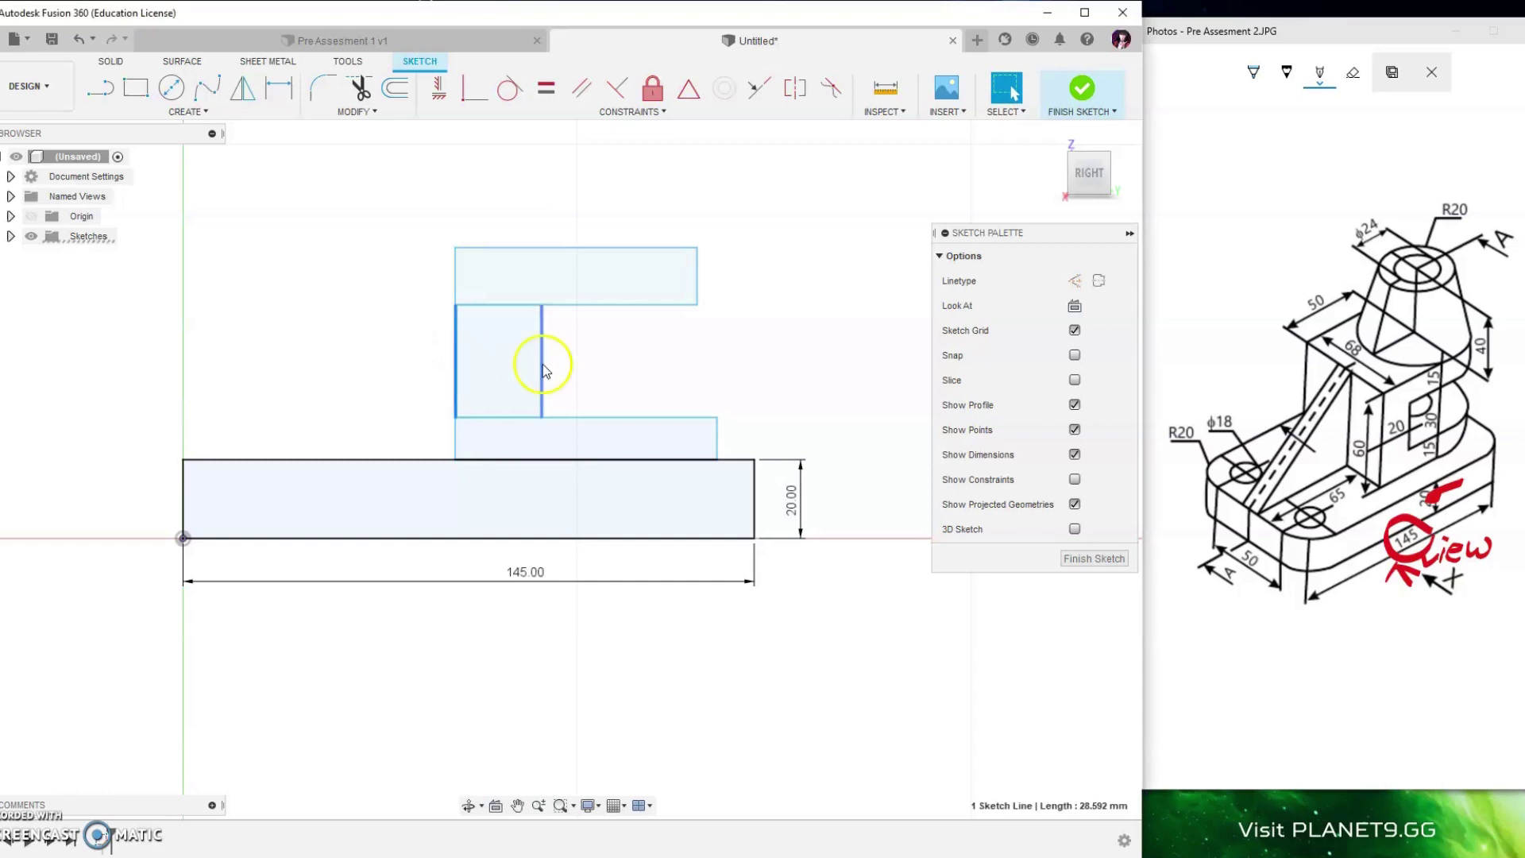
key(d)
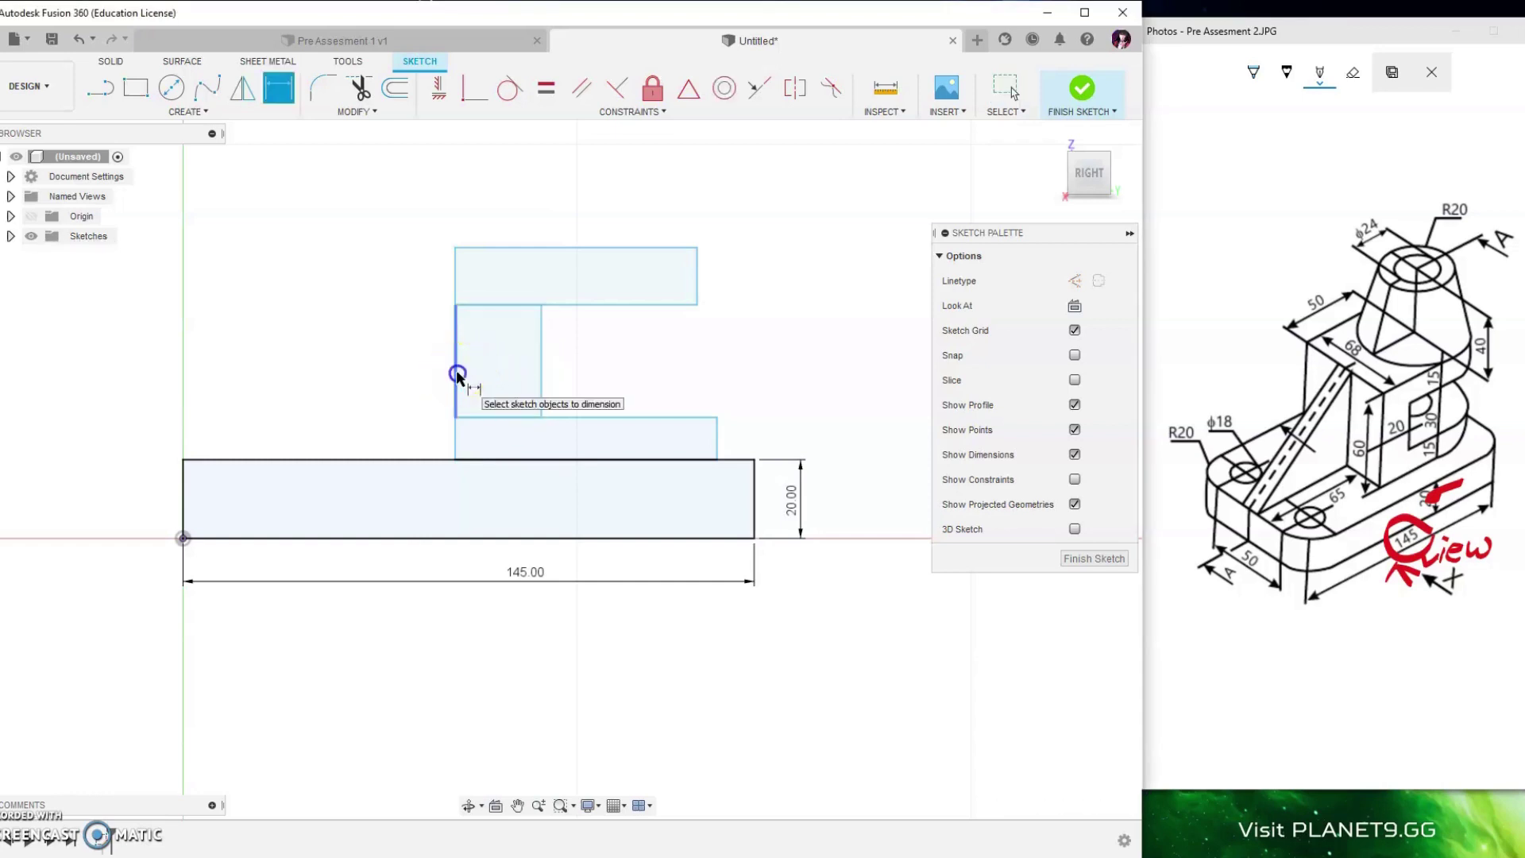
click(455, 369)
click(539, 358)
click(494, 365)
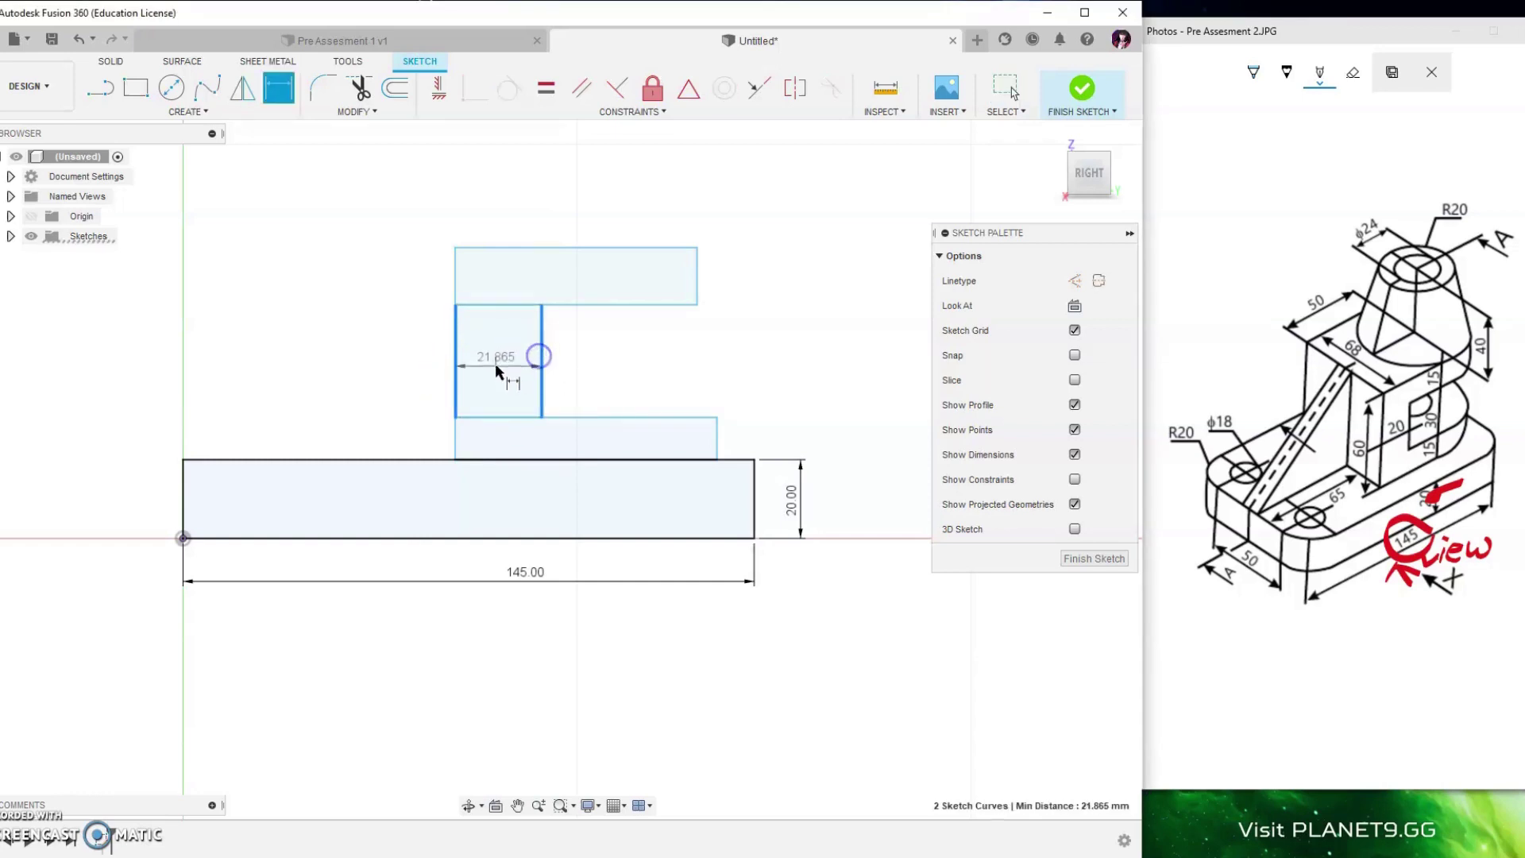
text(20)
key(Return)
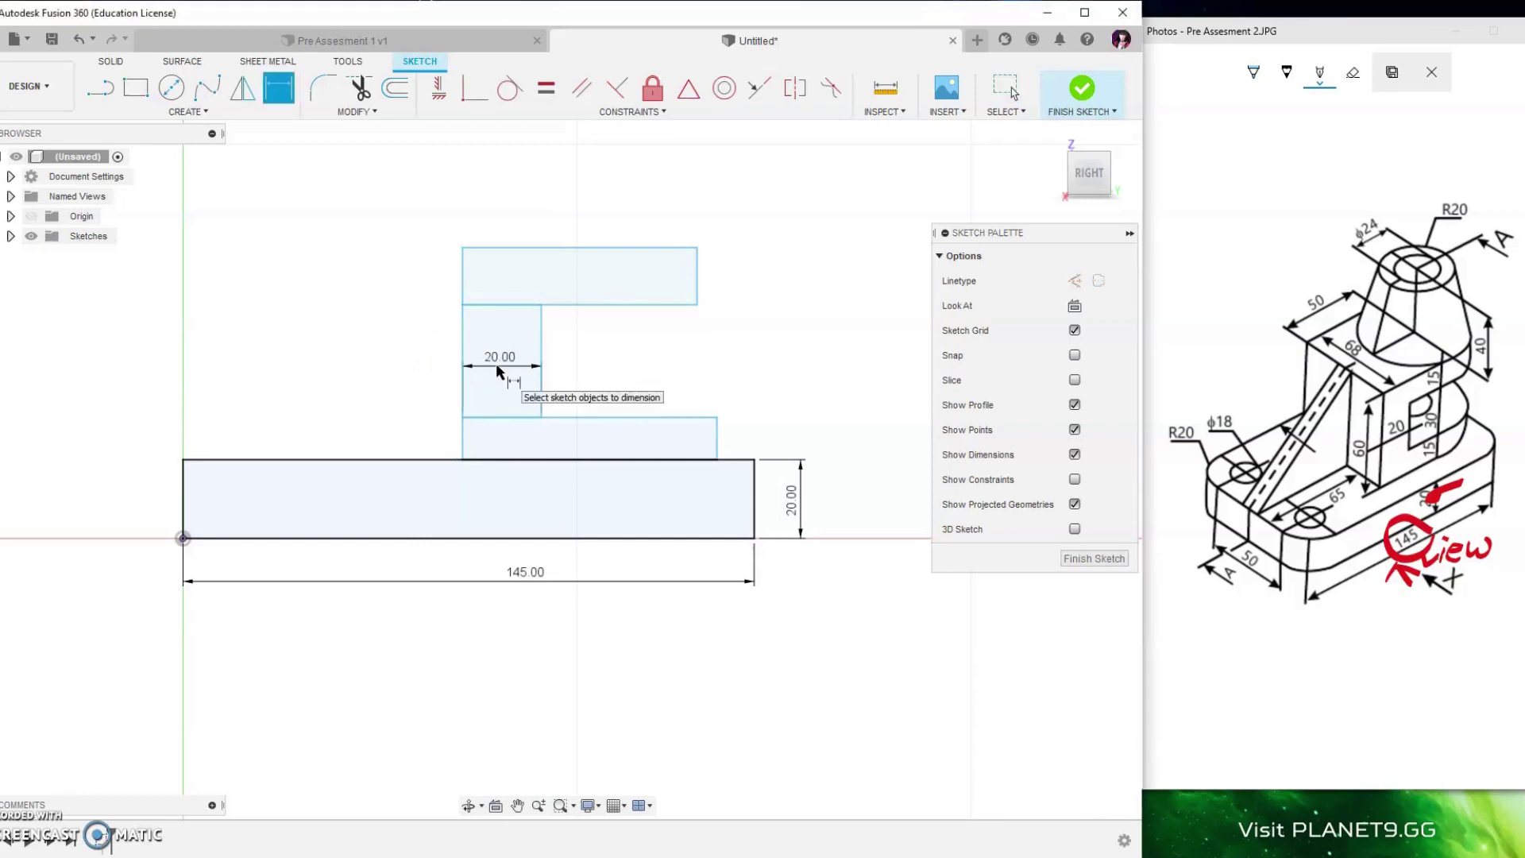
click(721, 443)
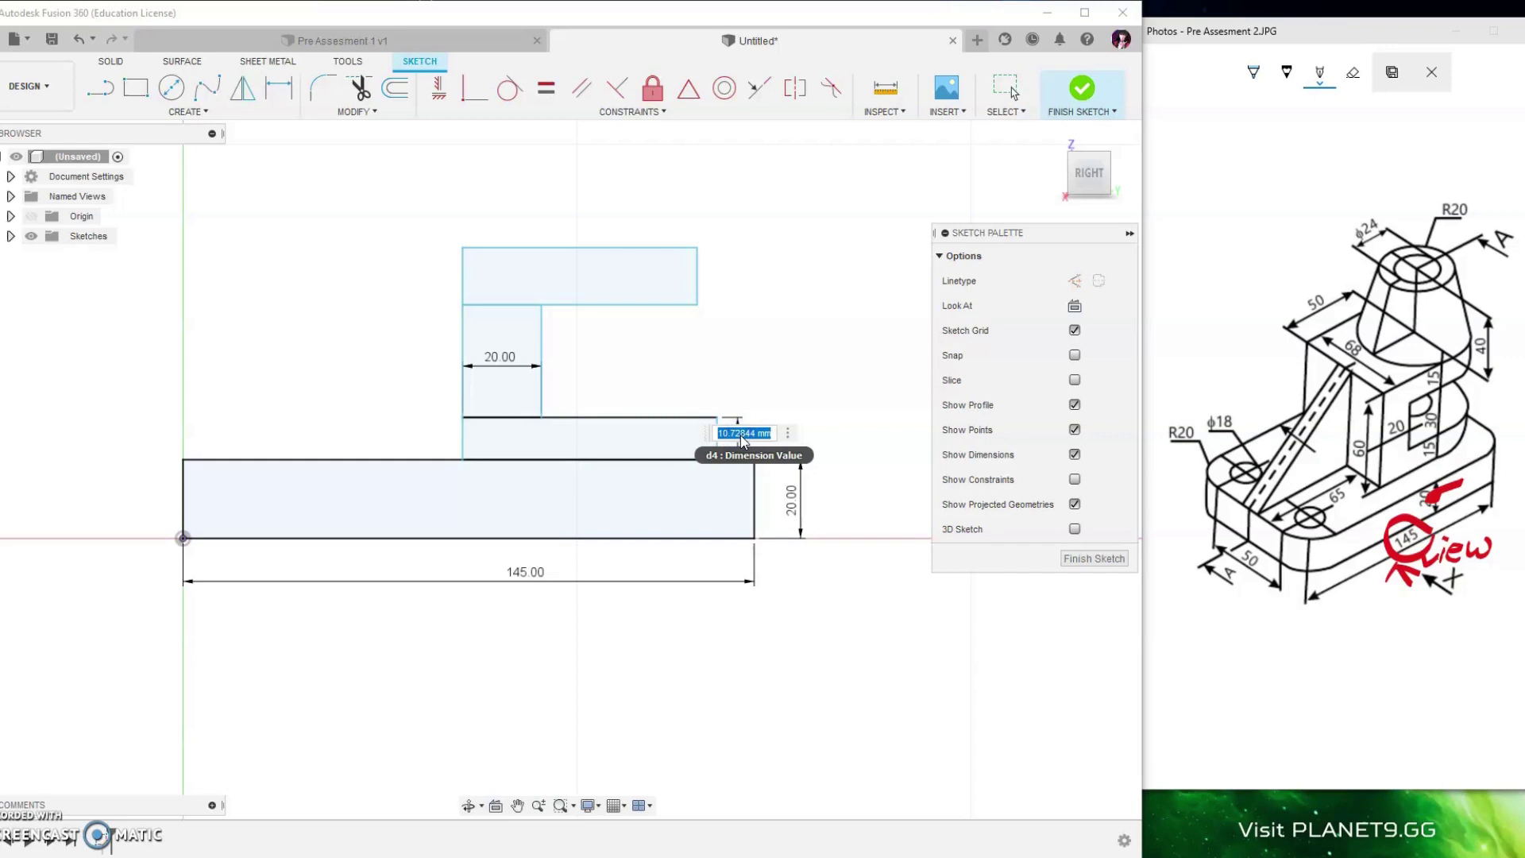
text(15)
key(Return)
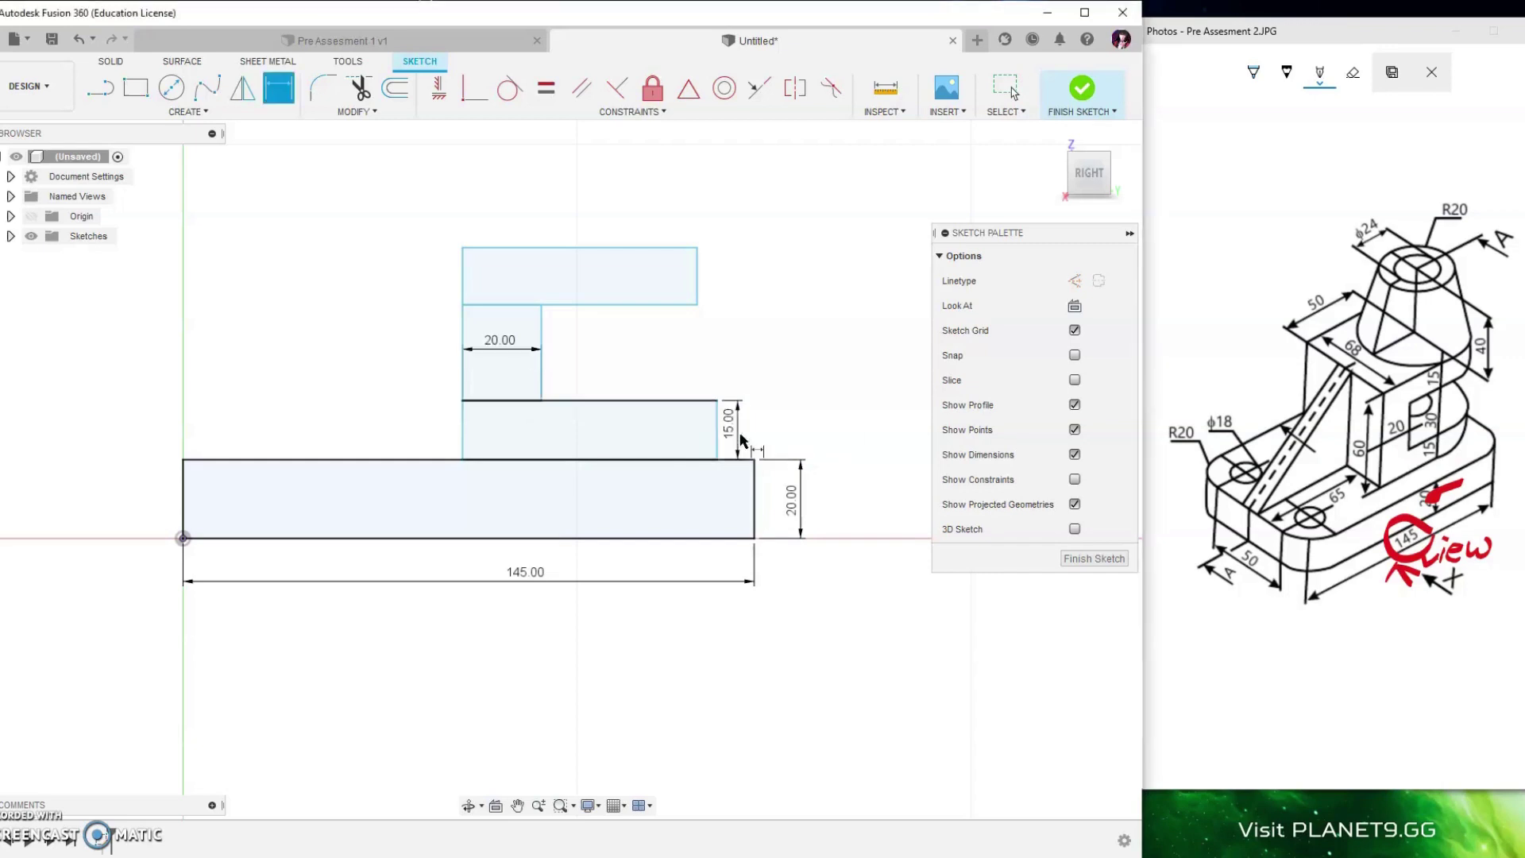
- Give the top block a height of 15 and a width of 50
click(1450, 450)
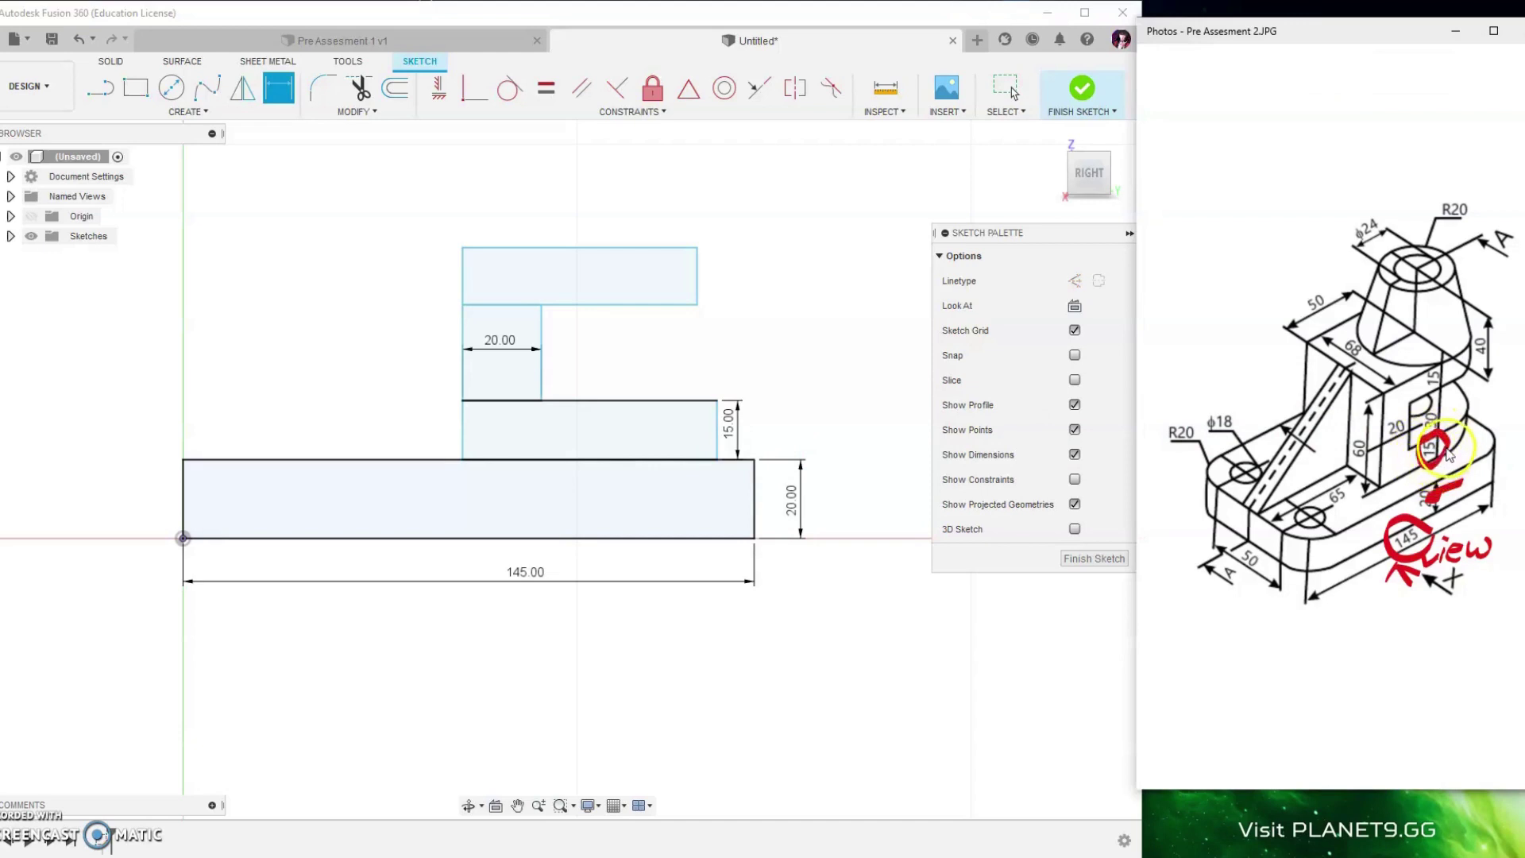
click(697, 276)
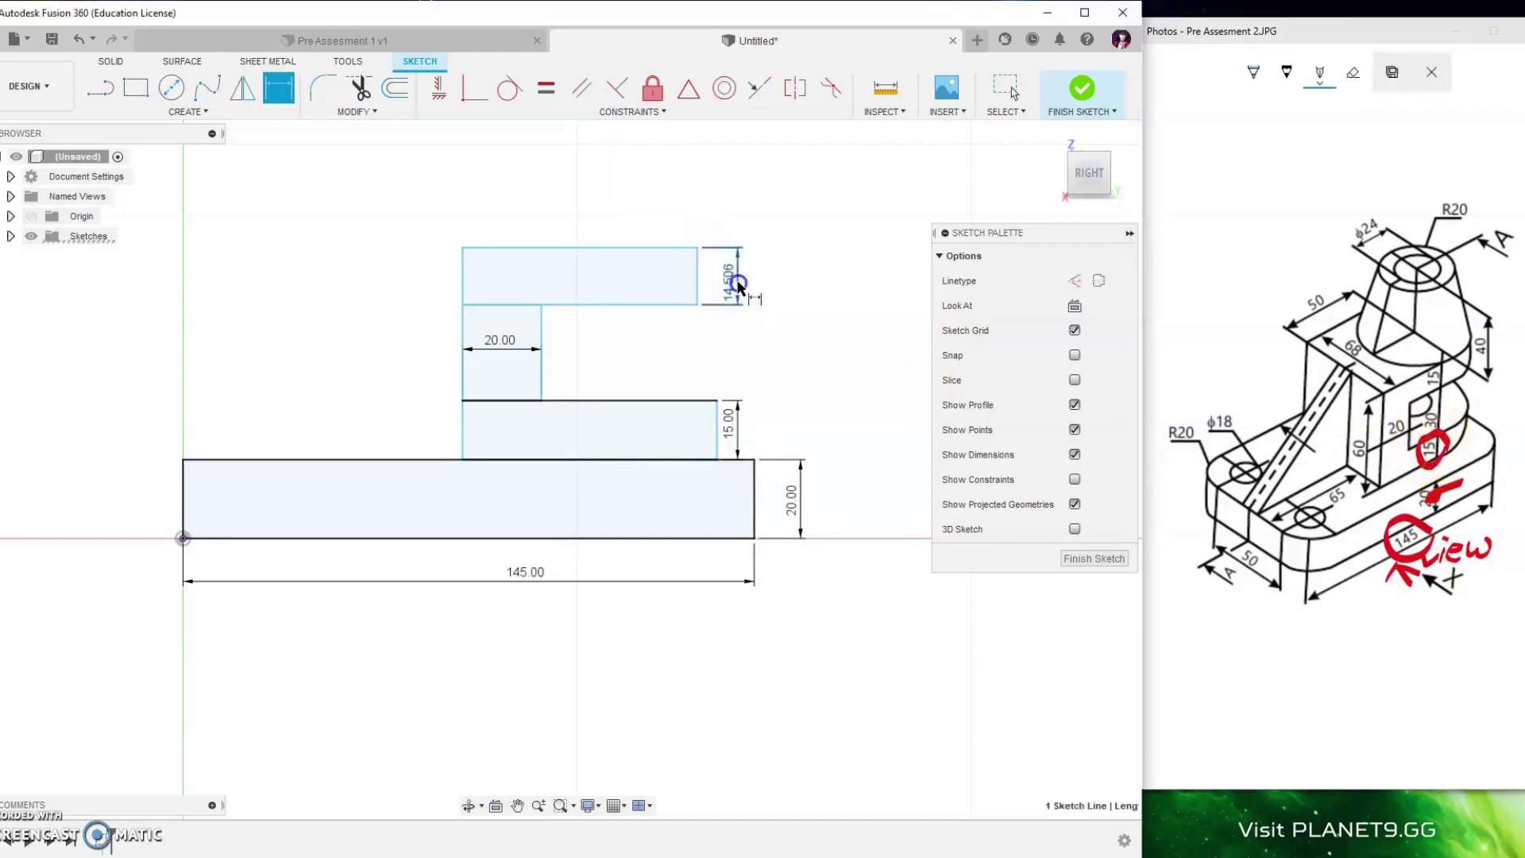
click(738, 286)
text(15)
key(Return)
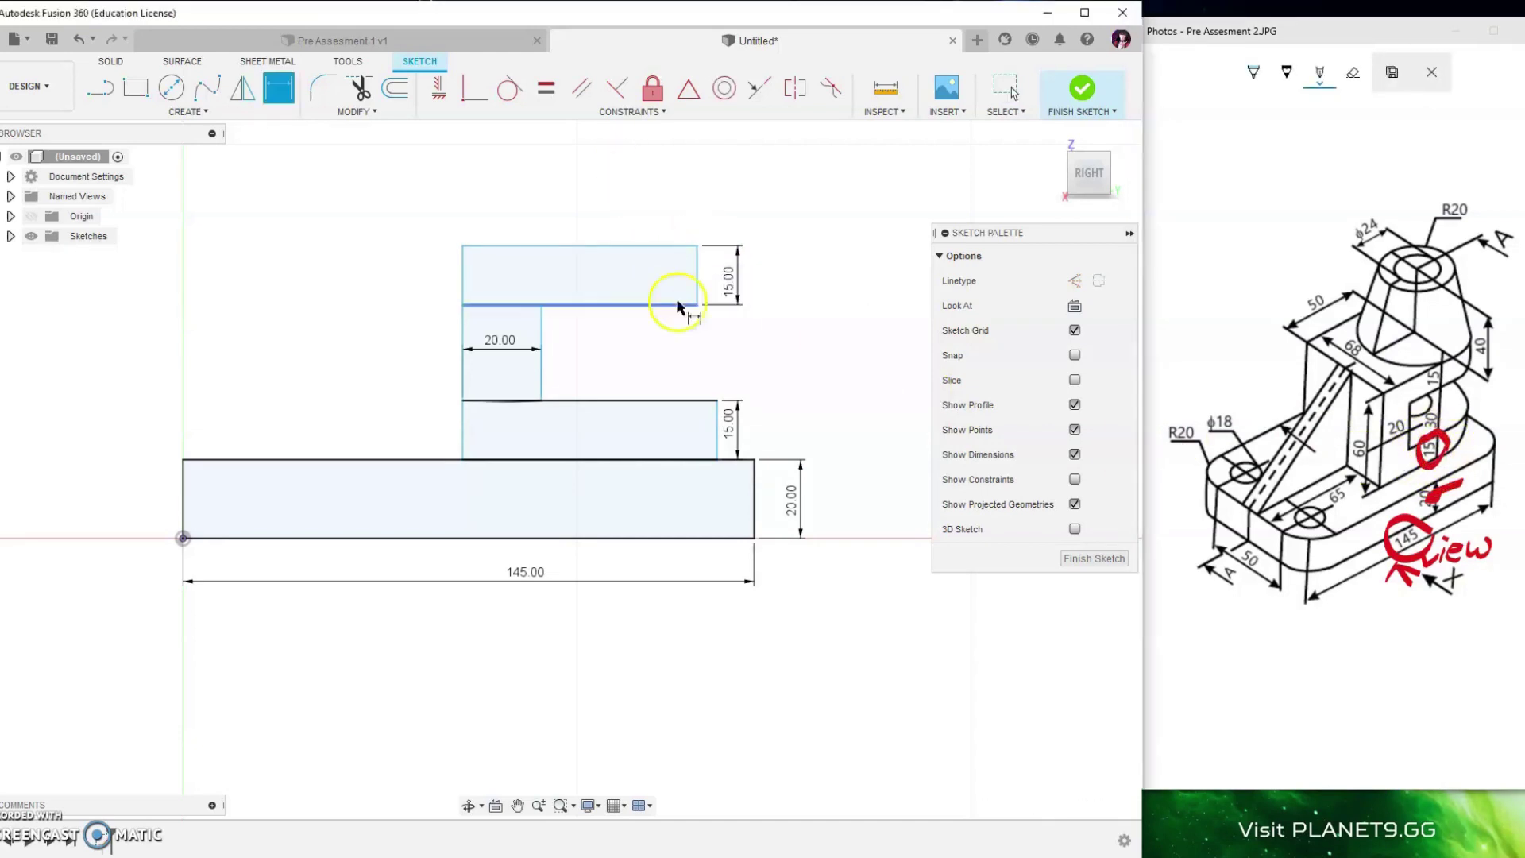
click(587, 247)
click(608, 210)
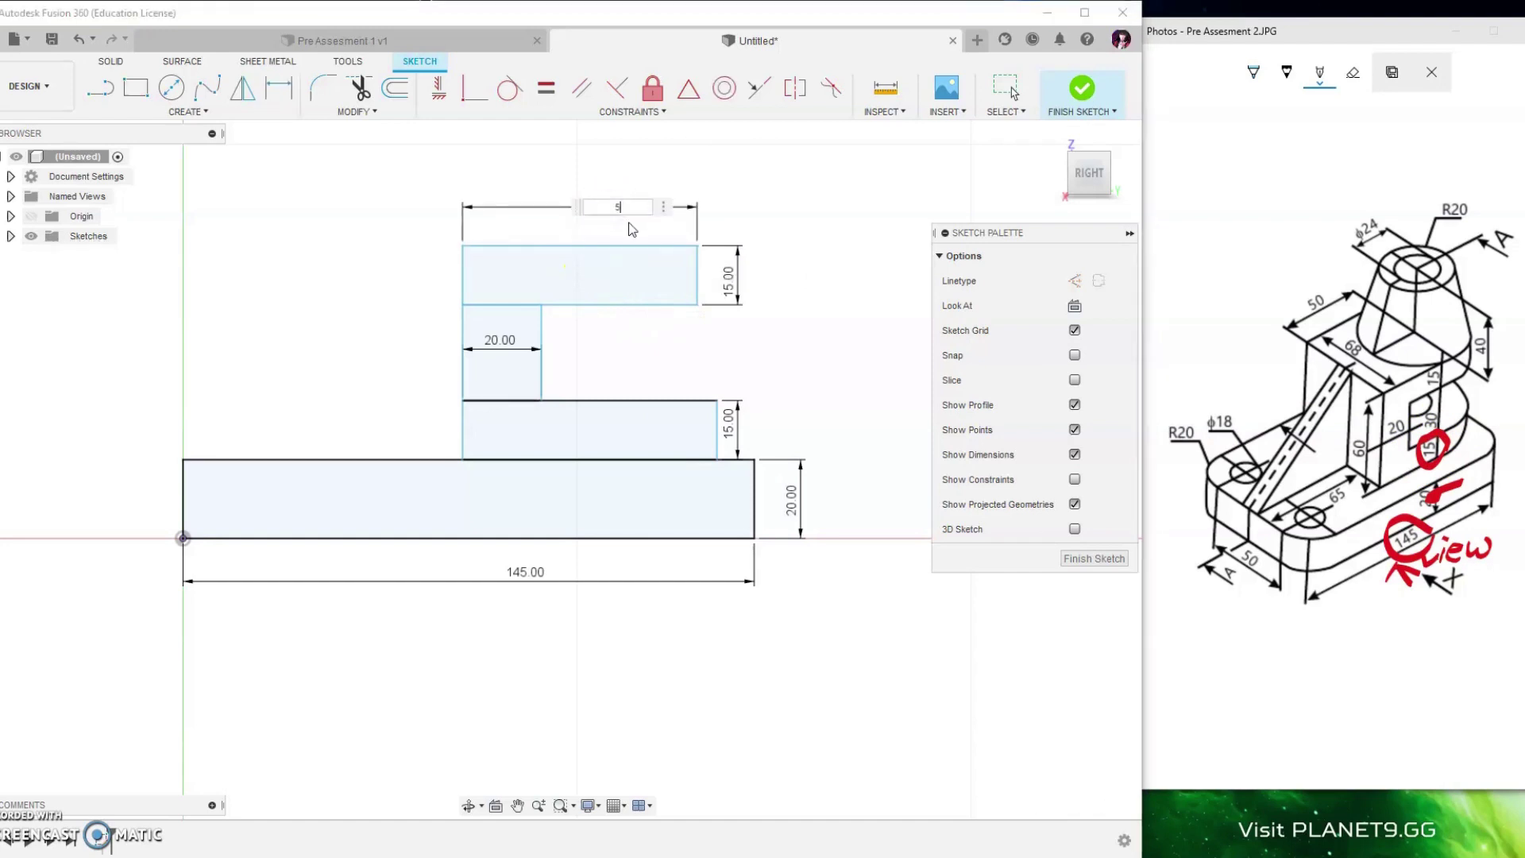
text(0)
key(Return)
- Link the lower block's width to the 50 dimension, set the gap to 30, and begin the left-edge offset
click(634, 263)
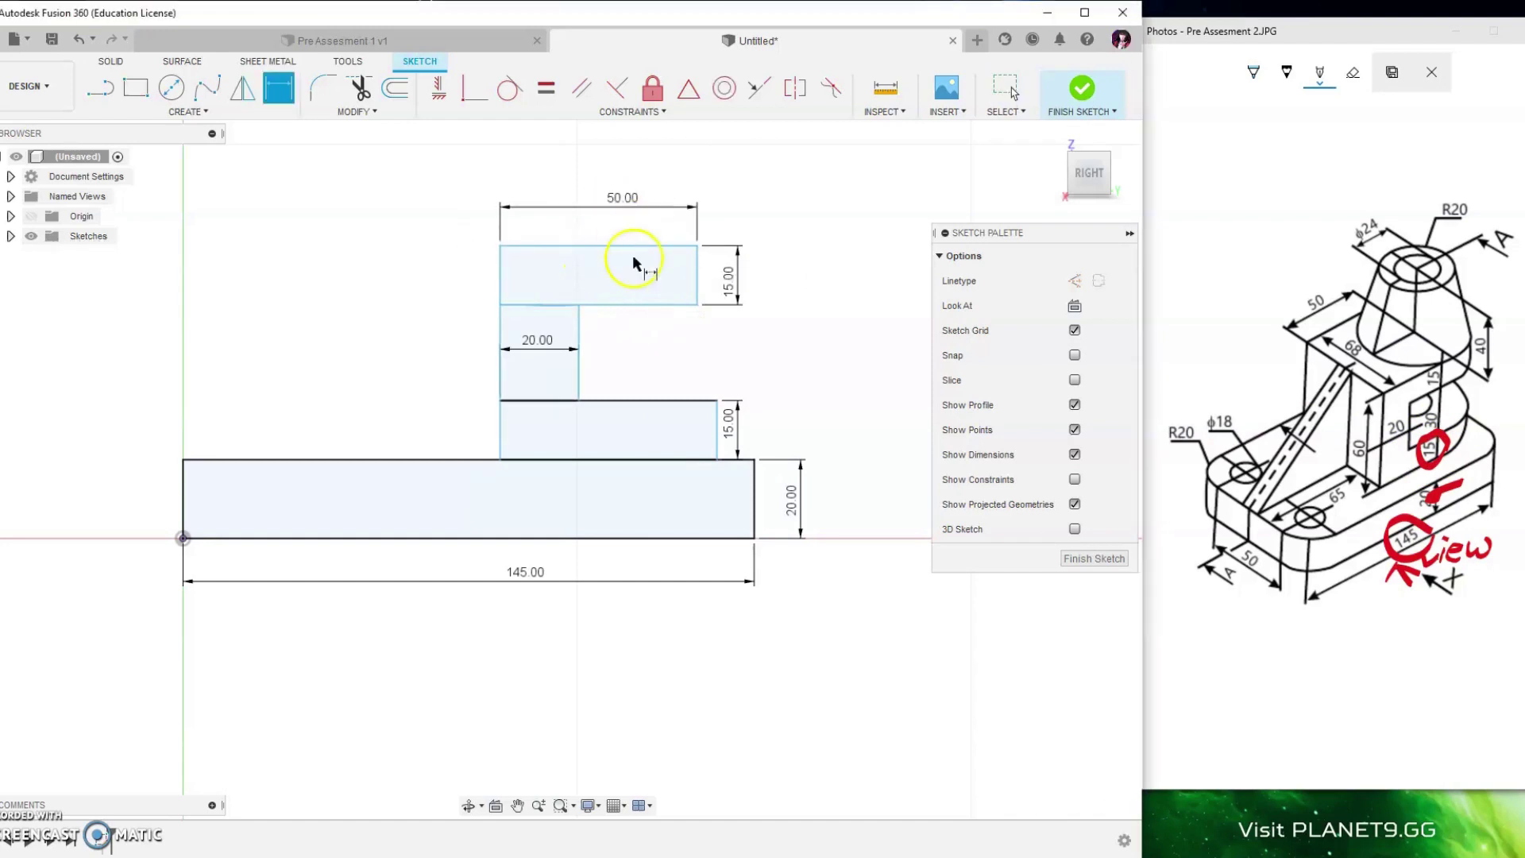
click(620, 401)
click(627, 198)
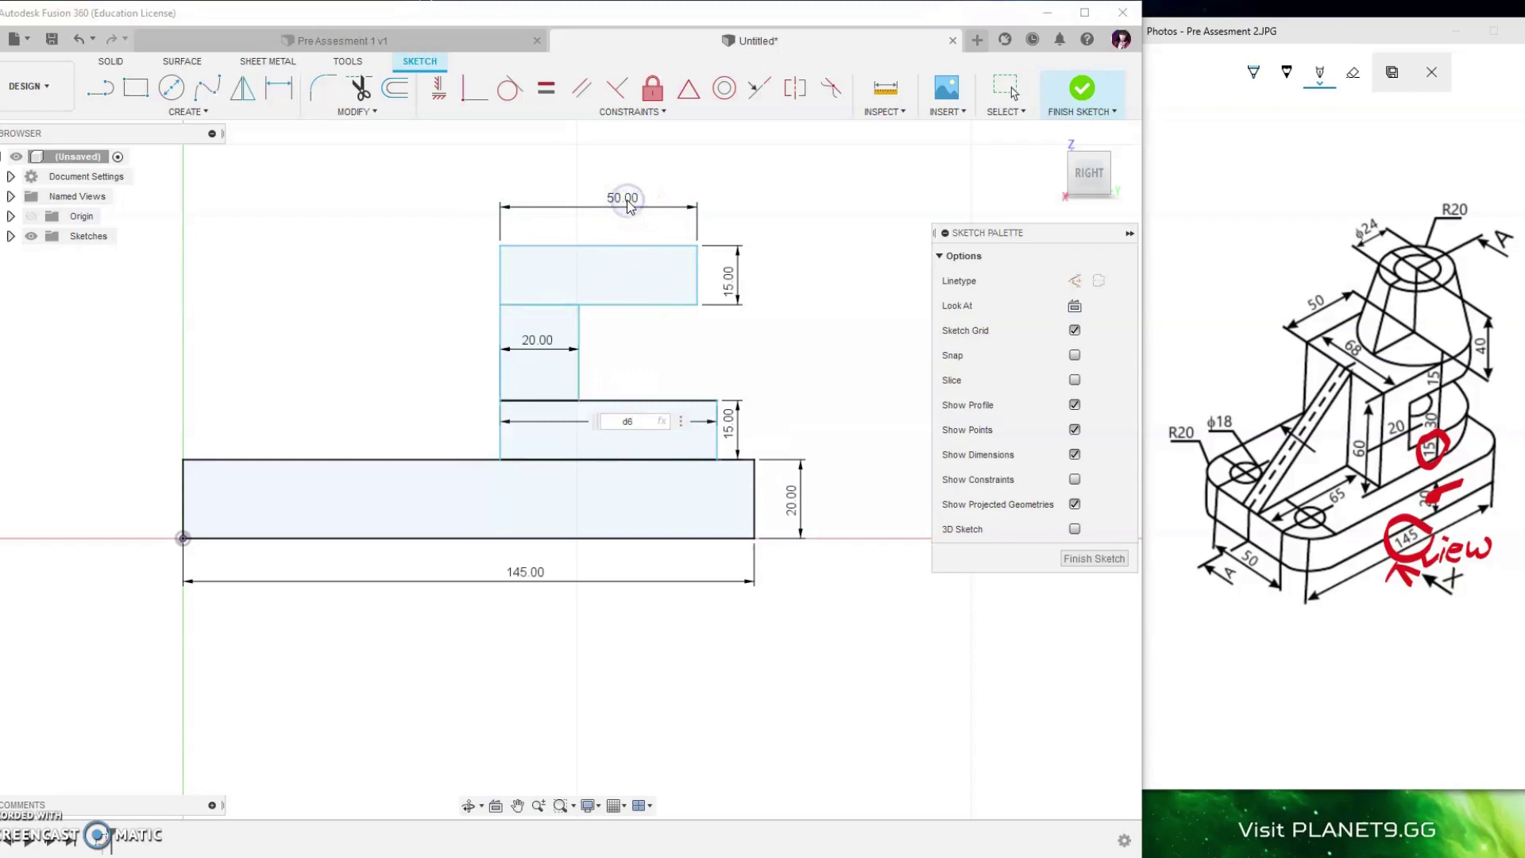
key(Return)
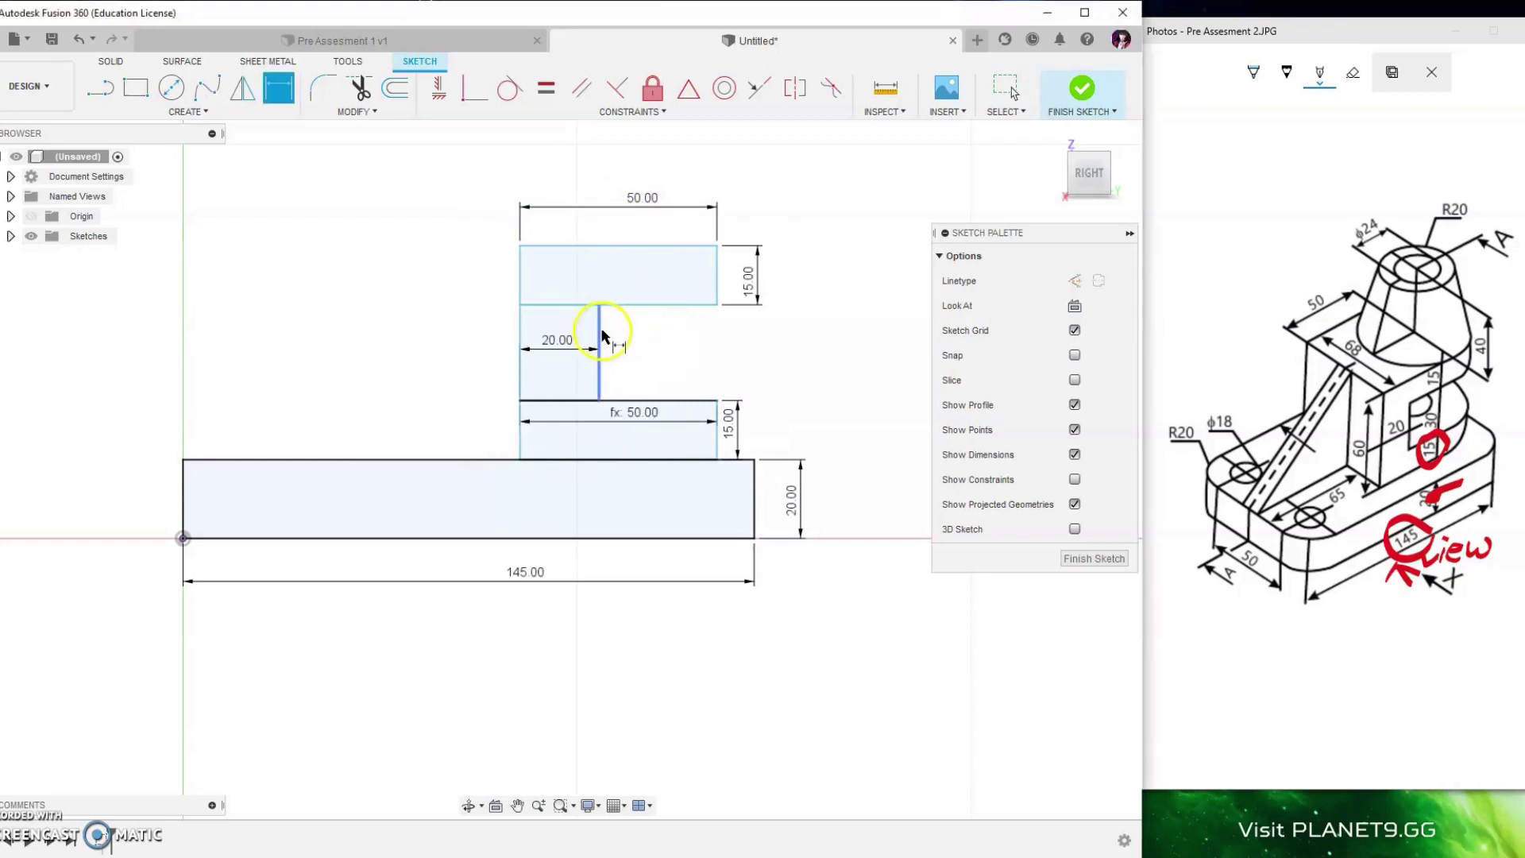
click(652, 340)
text(0)
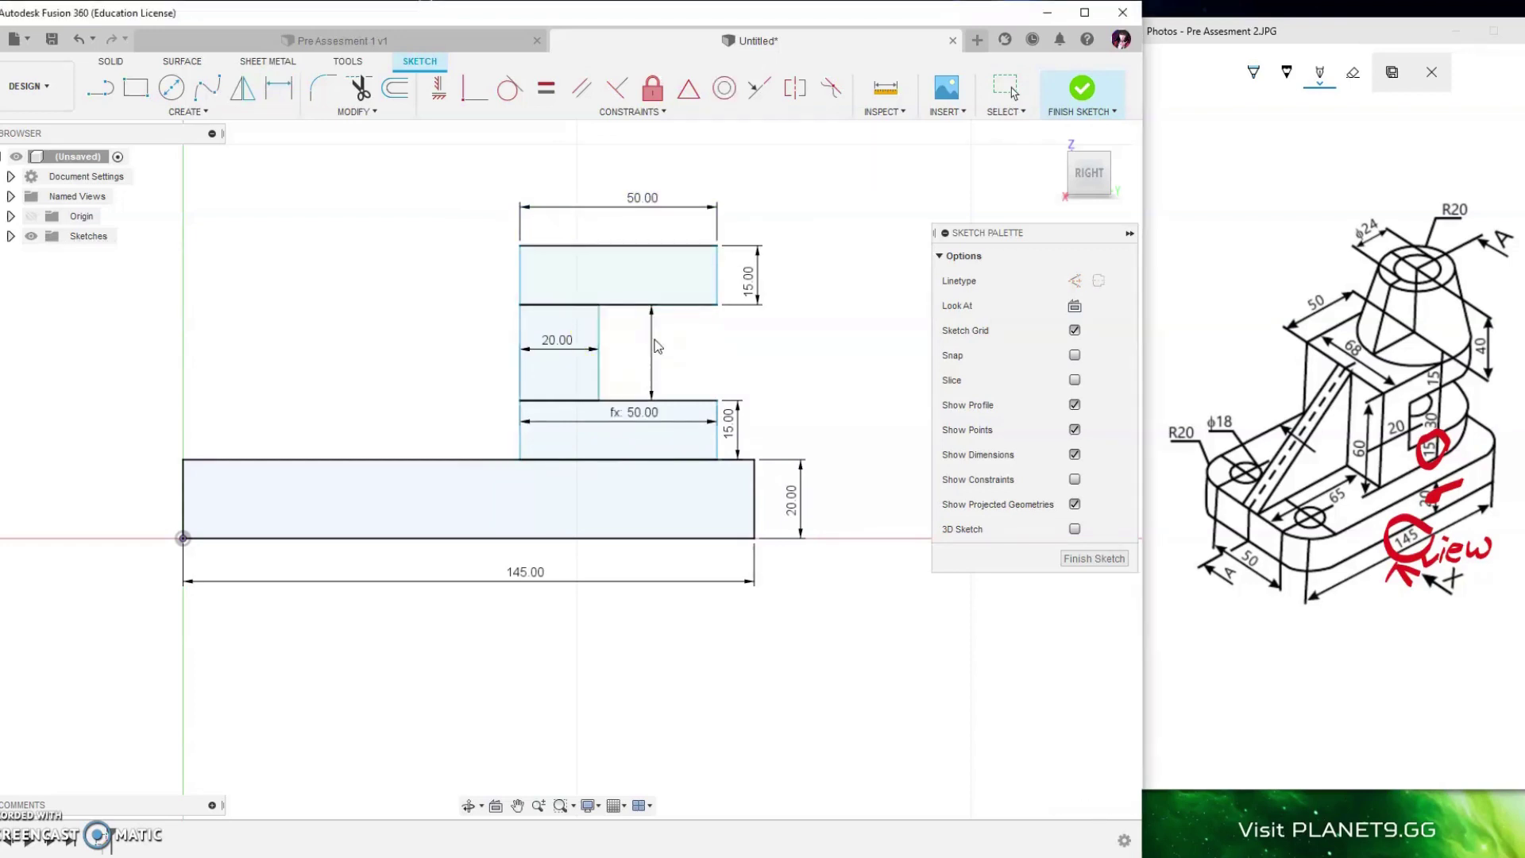
key(Return)
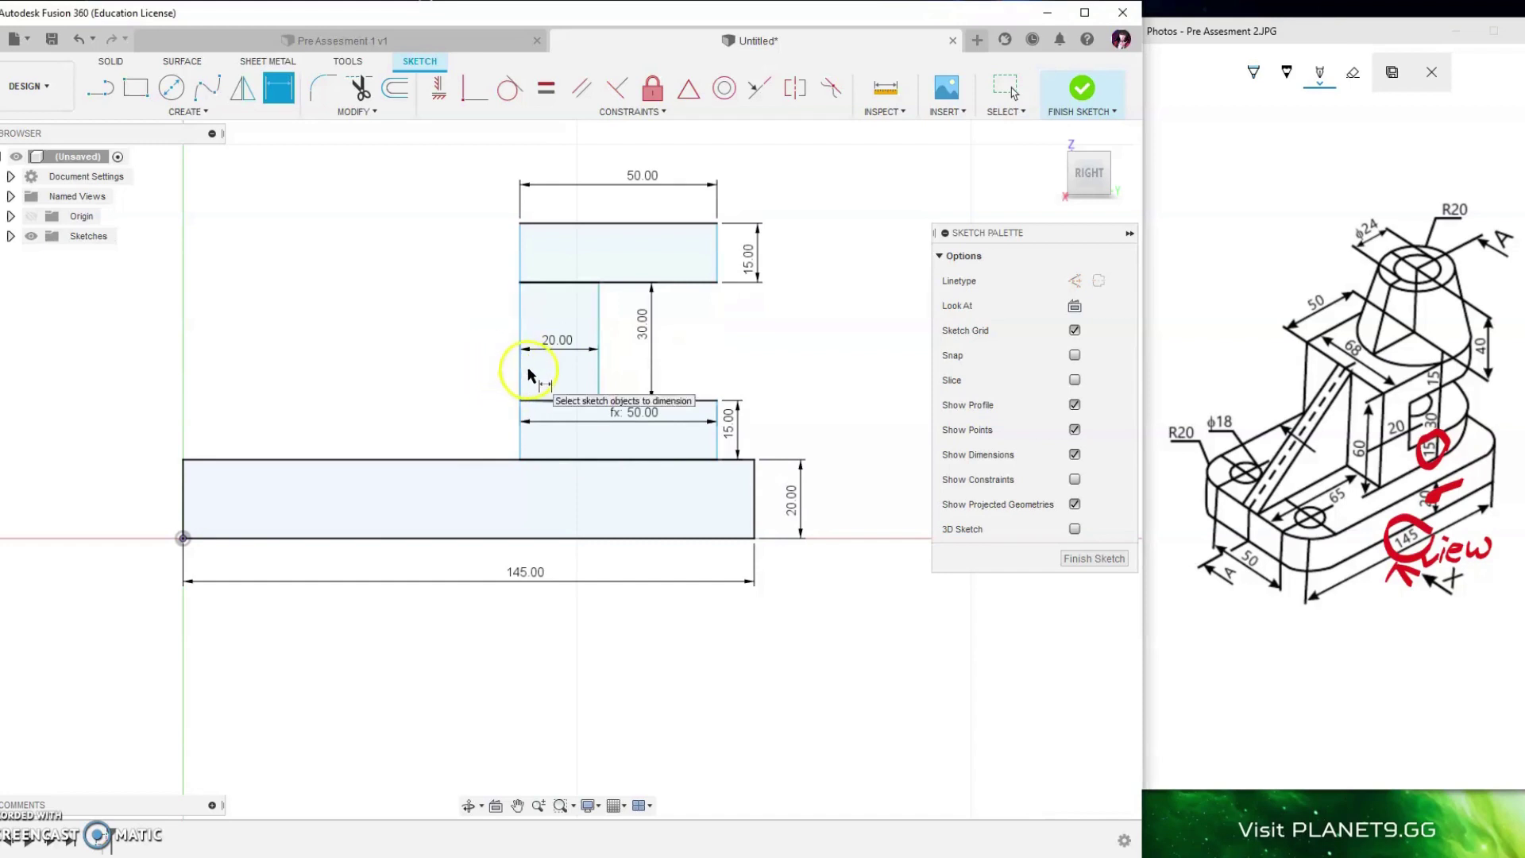
click(520, 373)
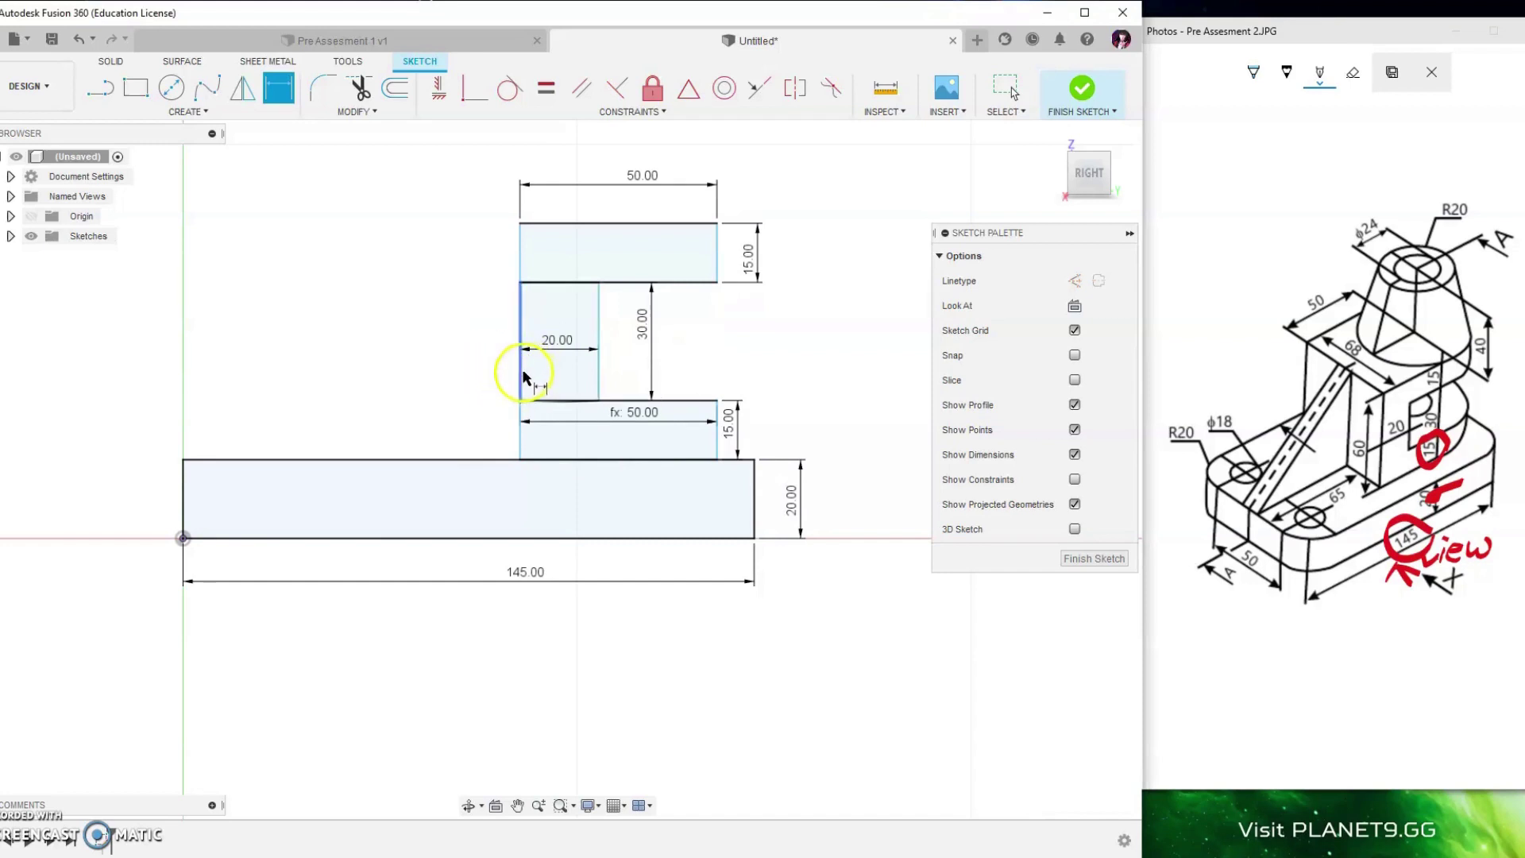
click(181, 489)
click(270, 426)
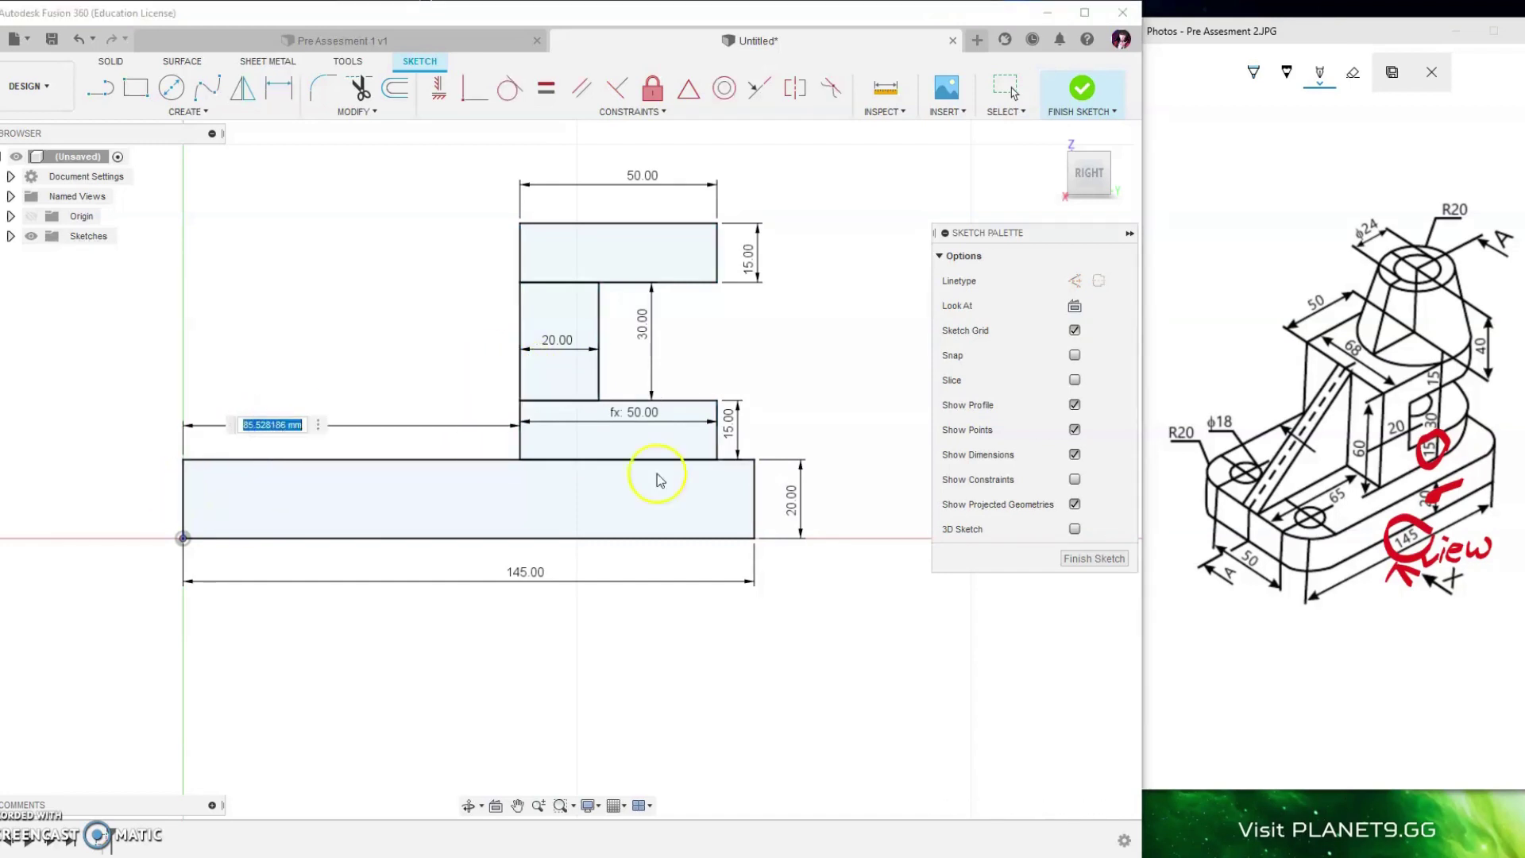
drag(1348, 482, 1320, 486)
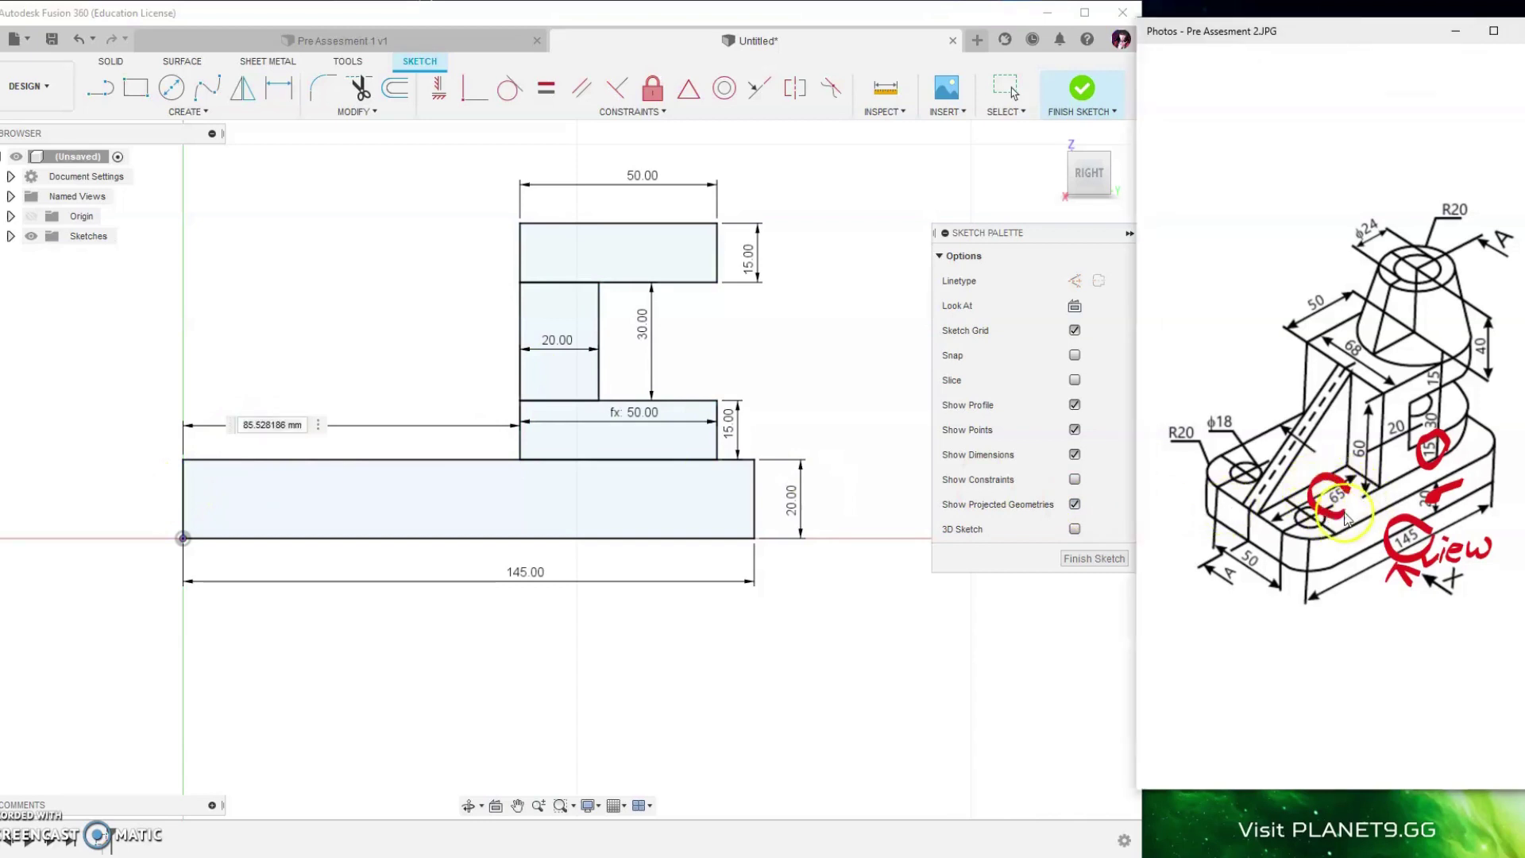
- Set the 65 mm left offset, add a sloped line to the base corner, and finish the sketch
click(302, 426)
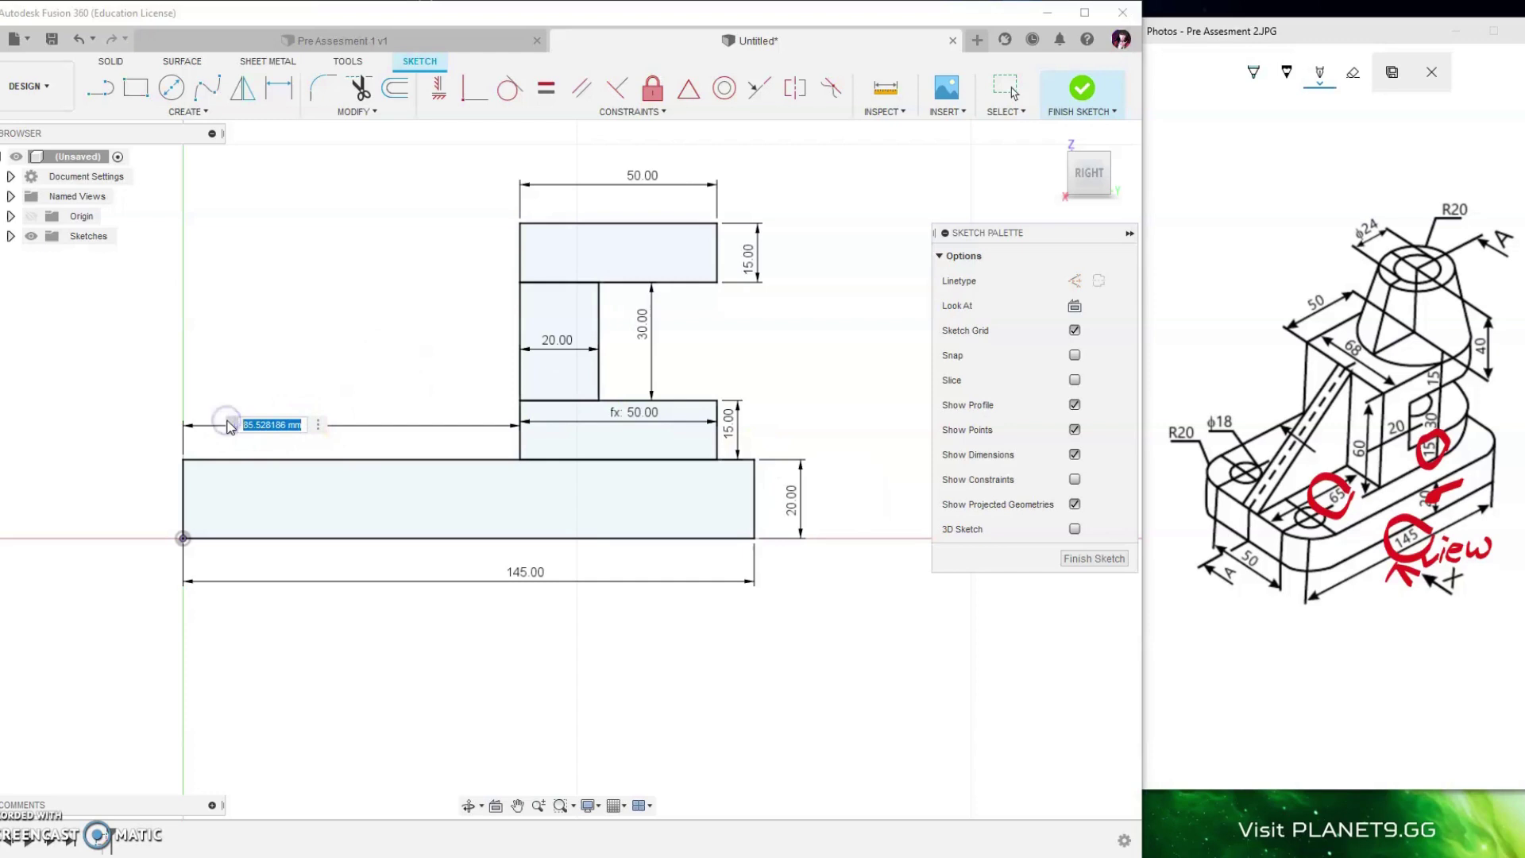
text(65)
key(Return)
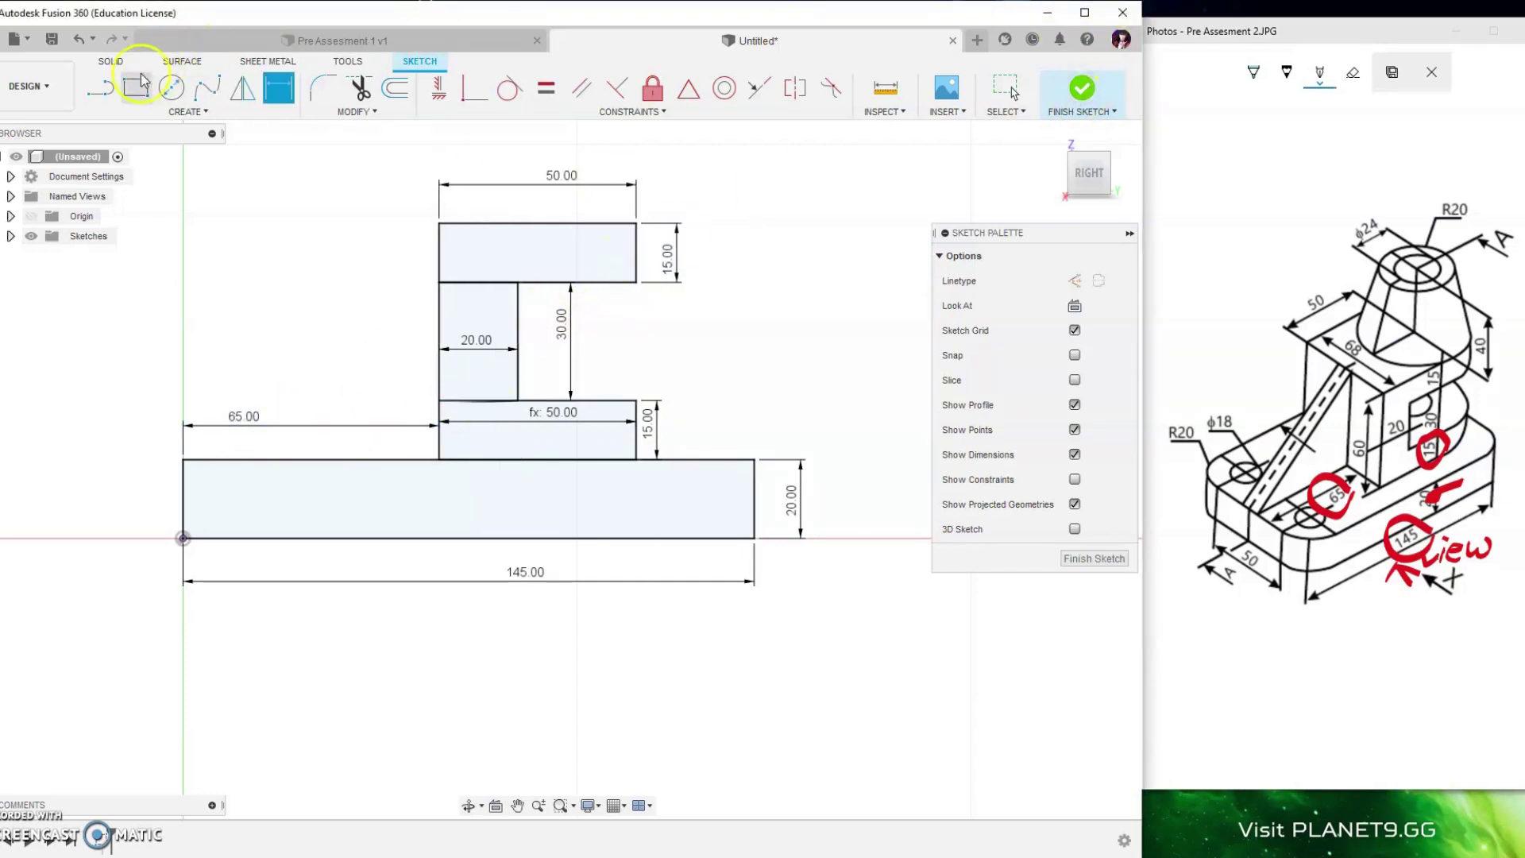
click(100, 88)
click(438, 223)
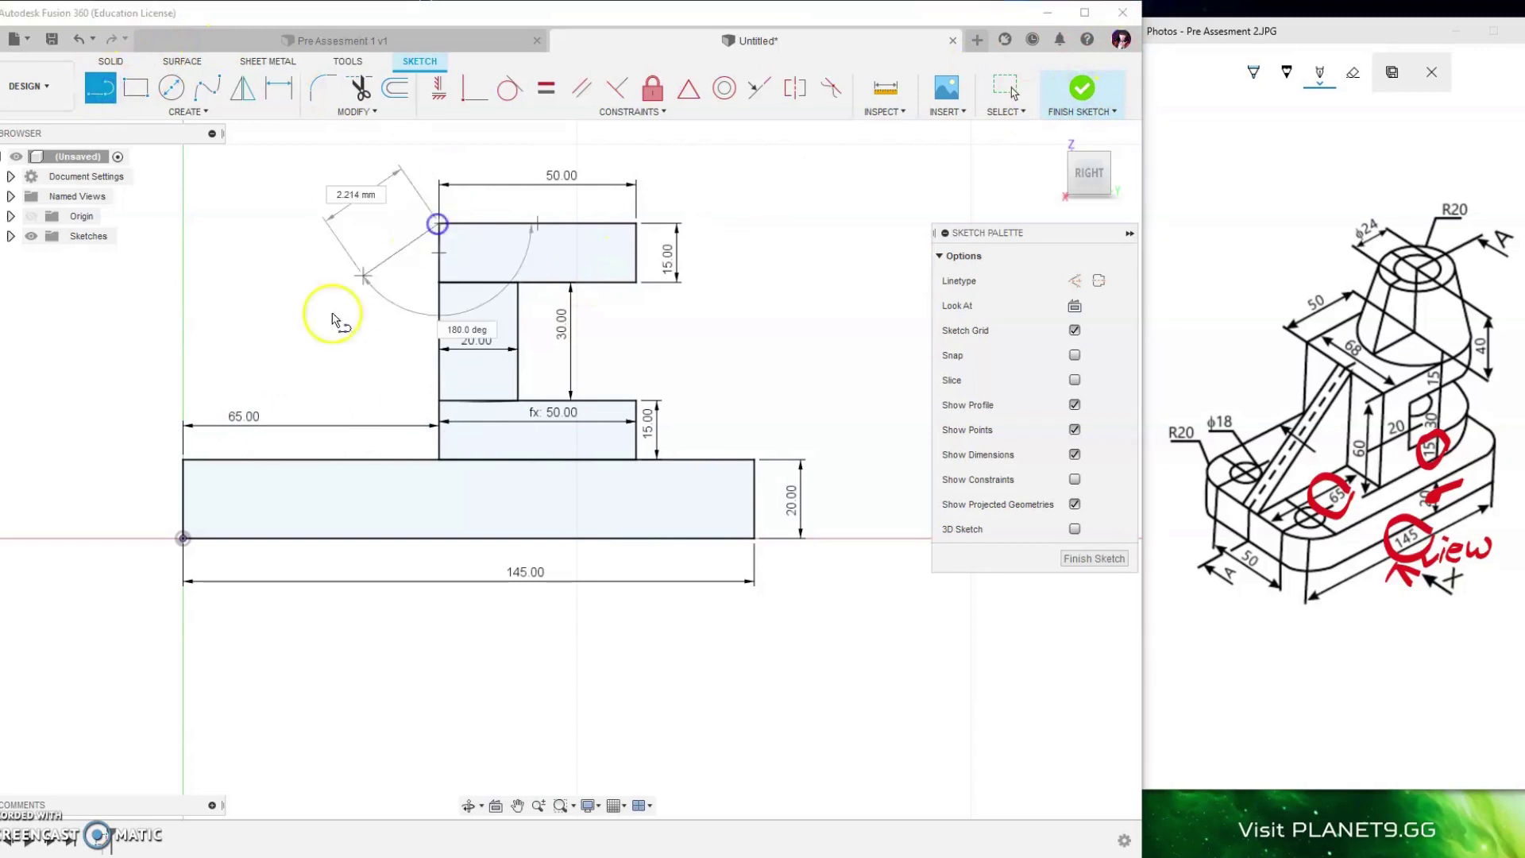
click(189, 464)
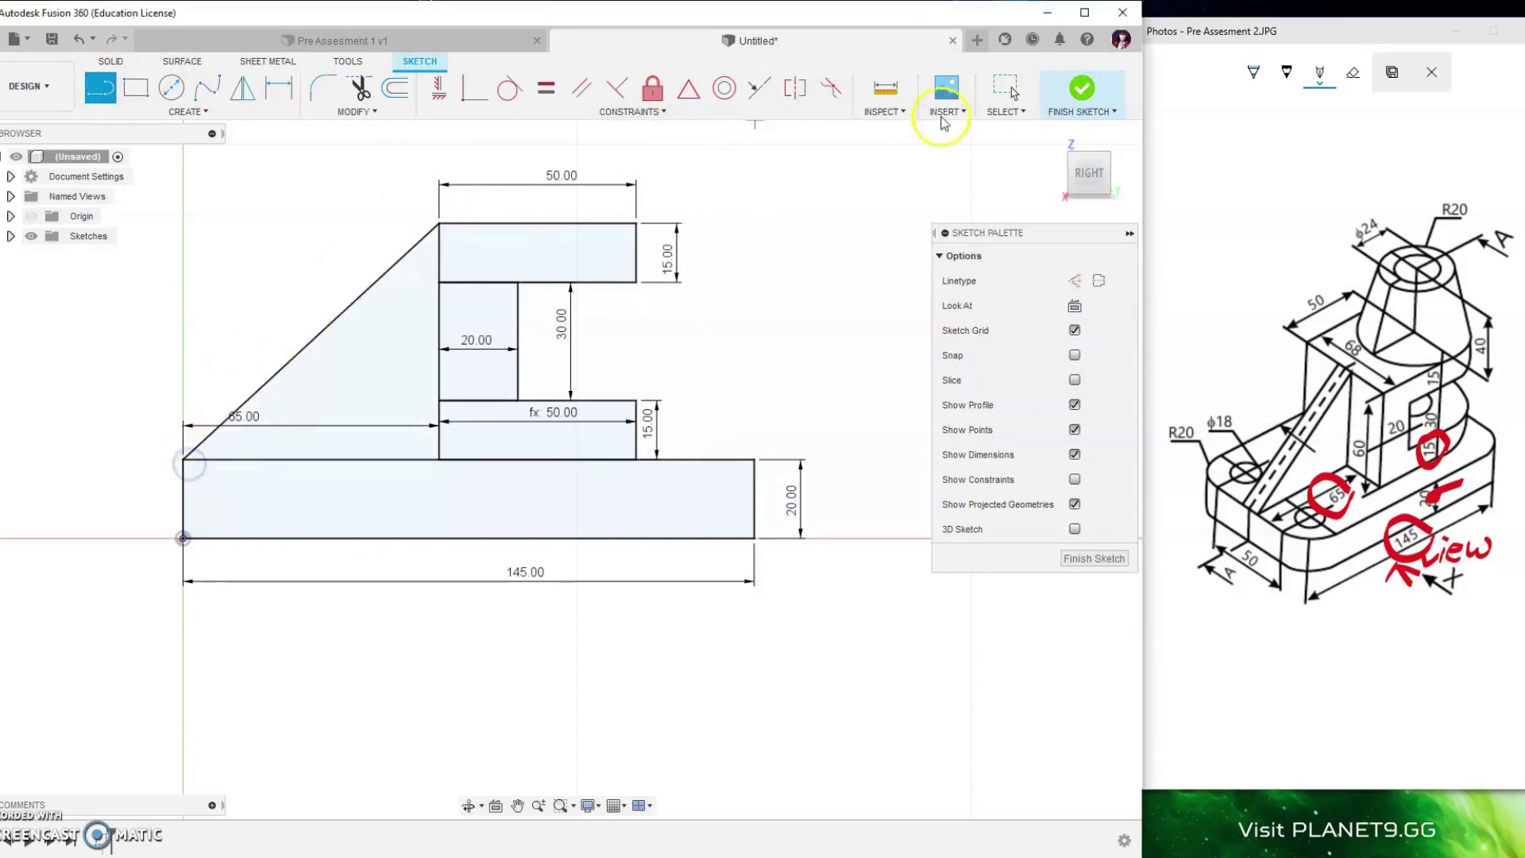
click(1088, 94)
- Extrude the base strip symmetrically, measured as whole length
middle_drag(963, 204, 665, 440)
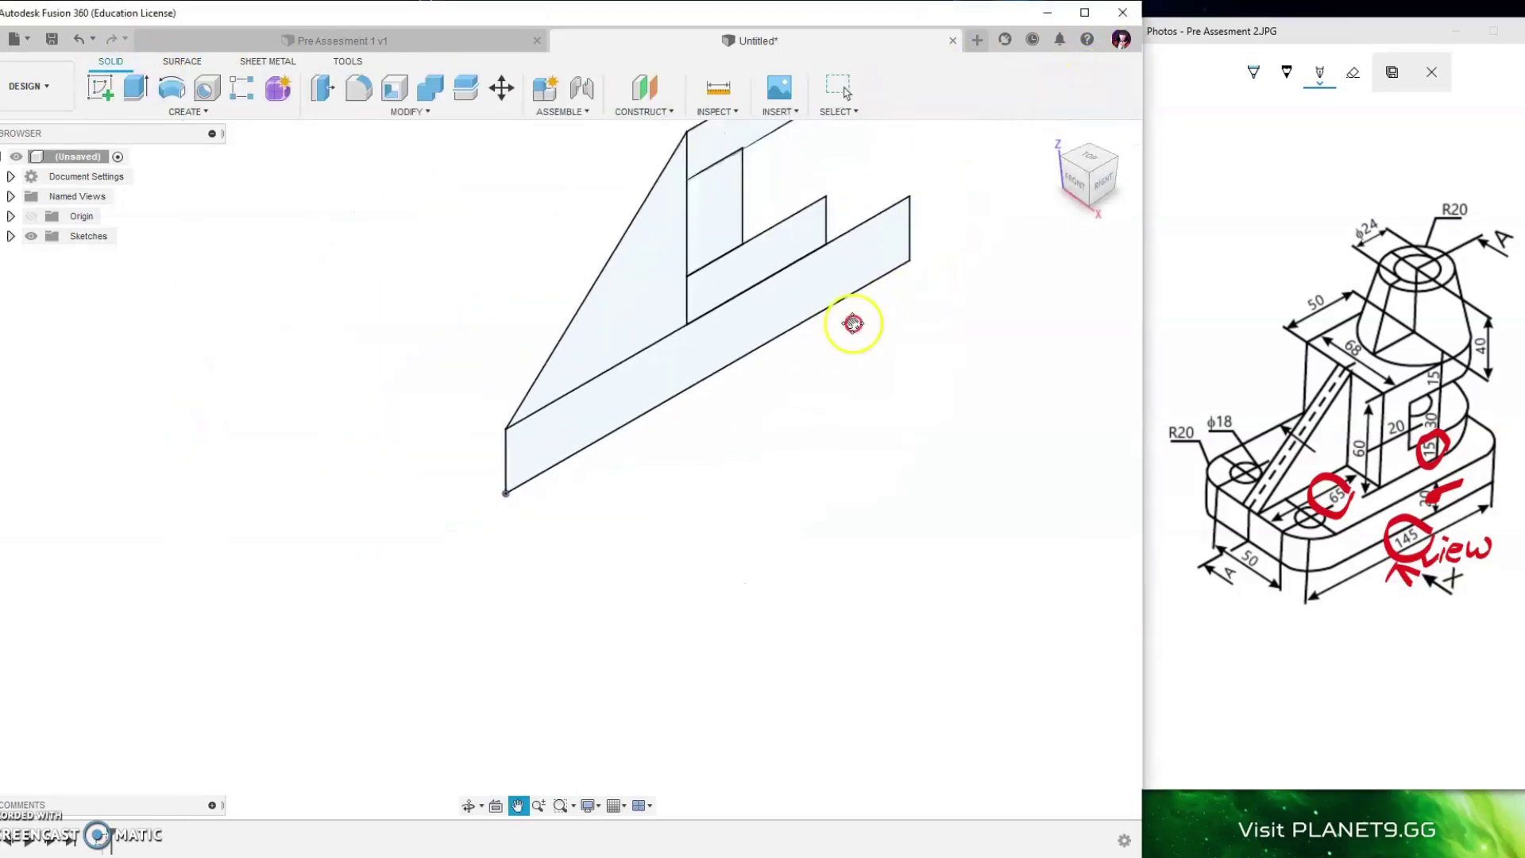
click(136, 87)
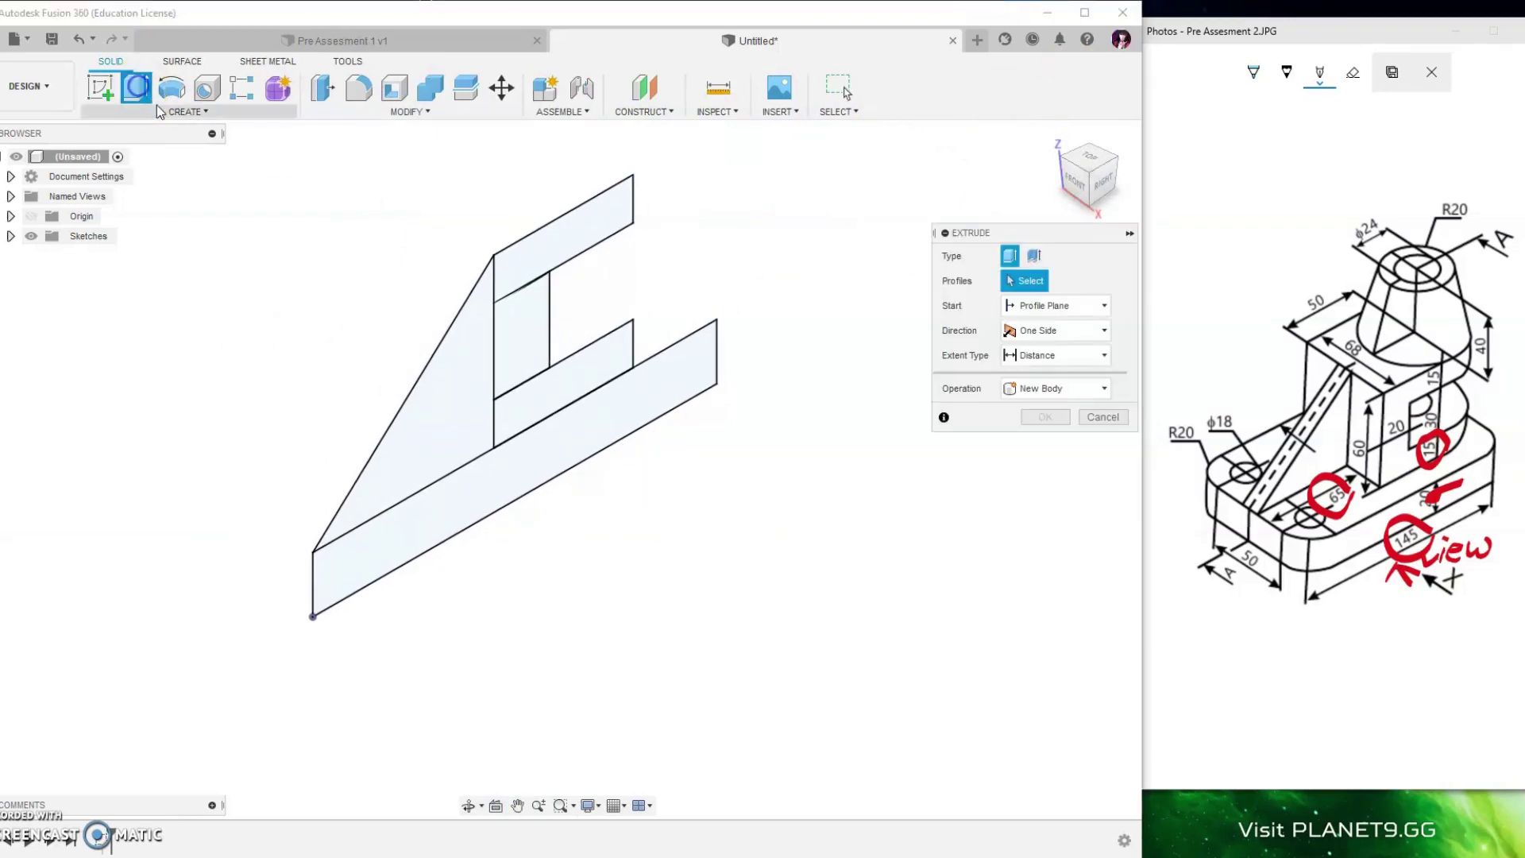
click(520, 467)
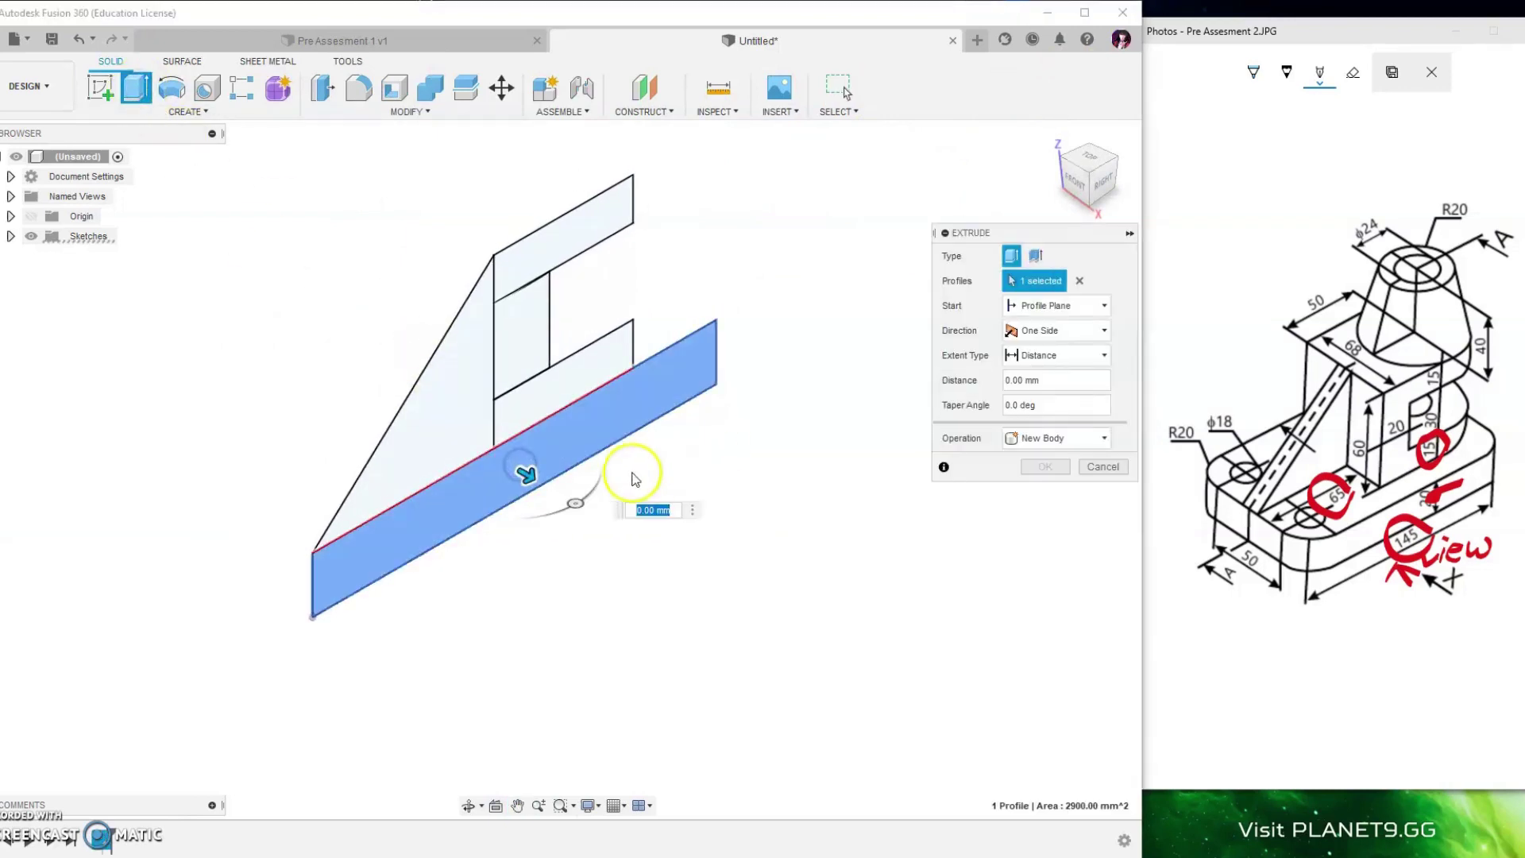
click(1116, 331)
click(1045, 387)
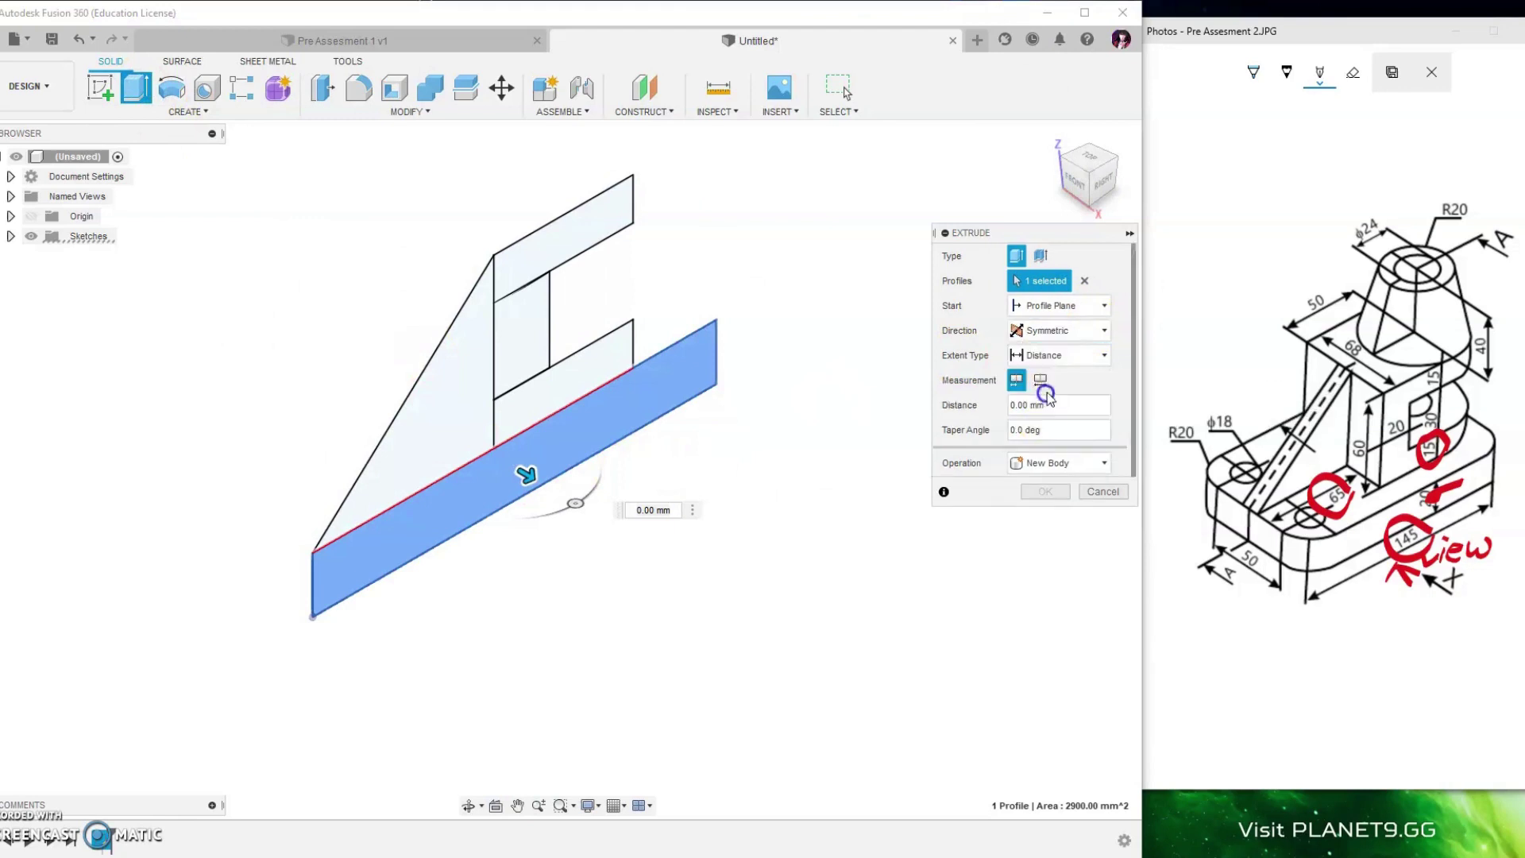
click(1043, 380)
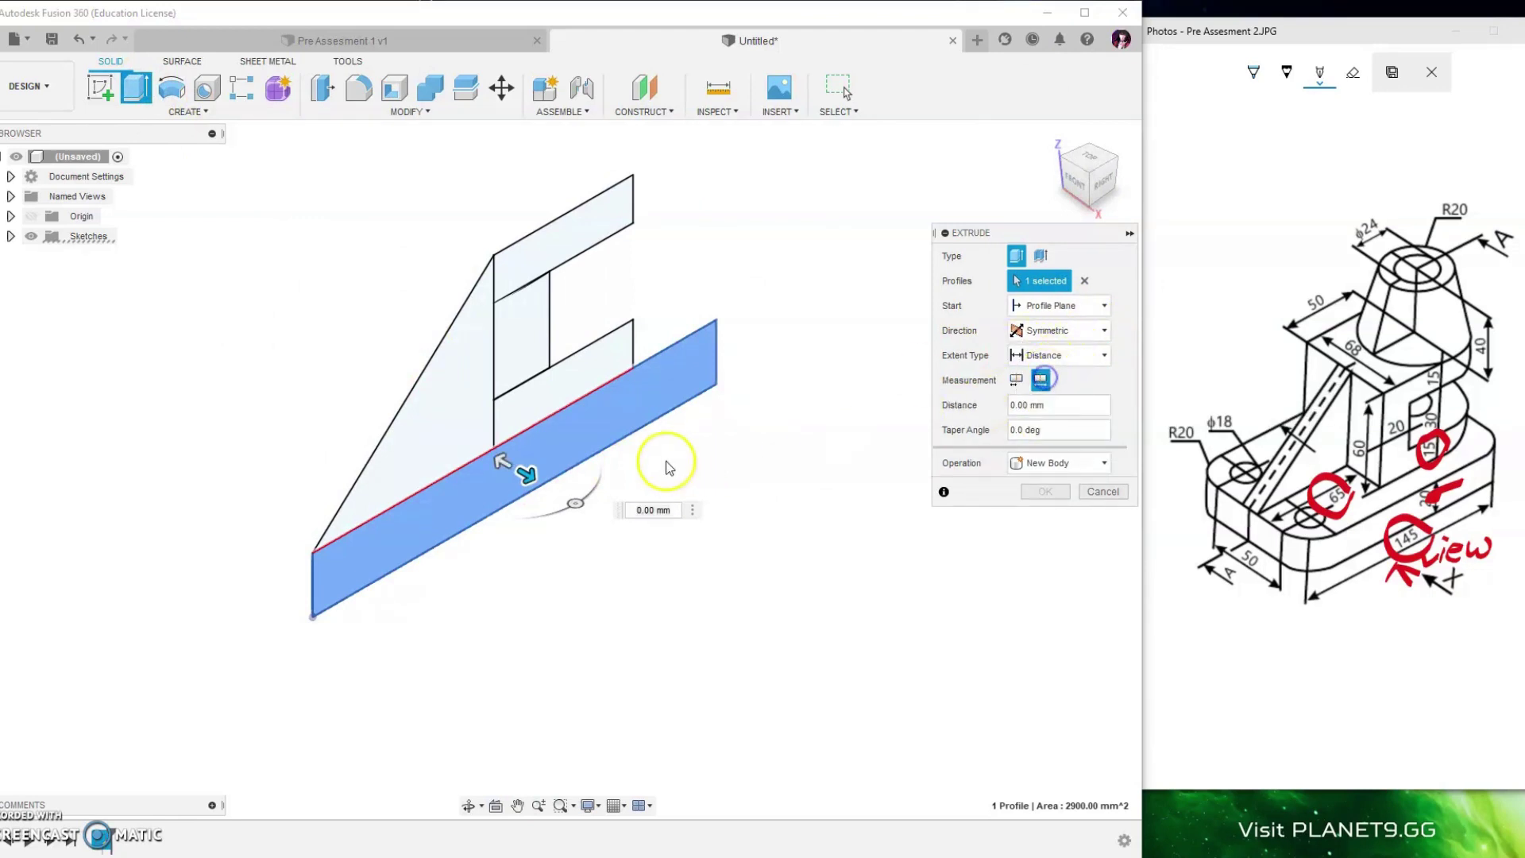
drag(527, 473, 657, 555)
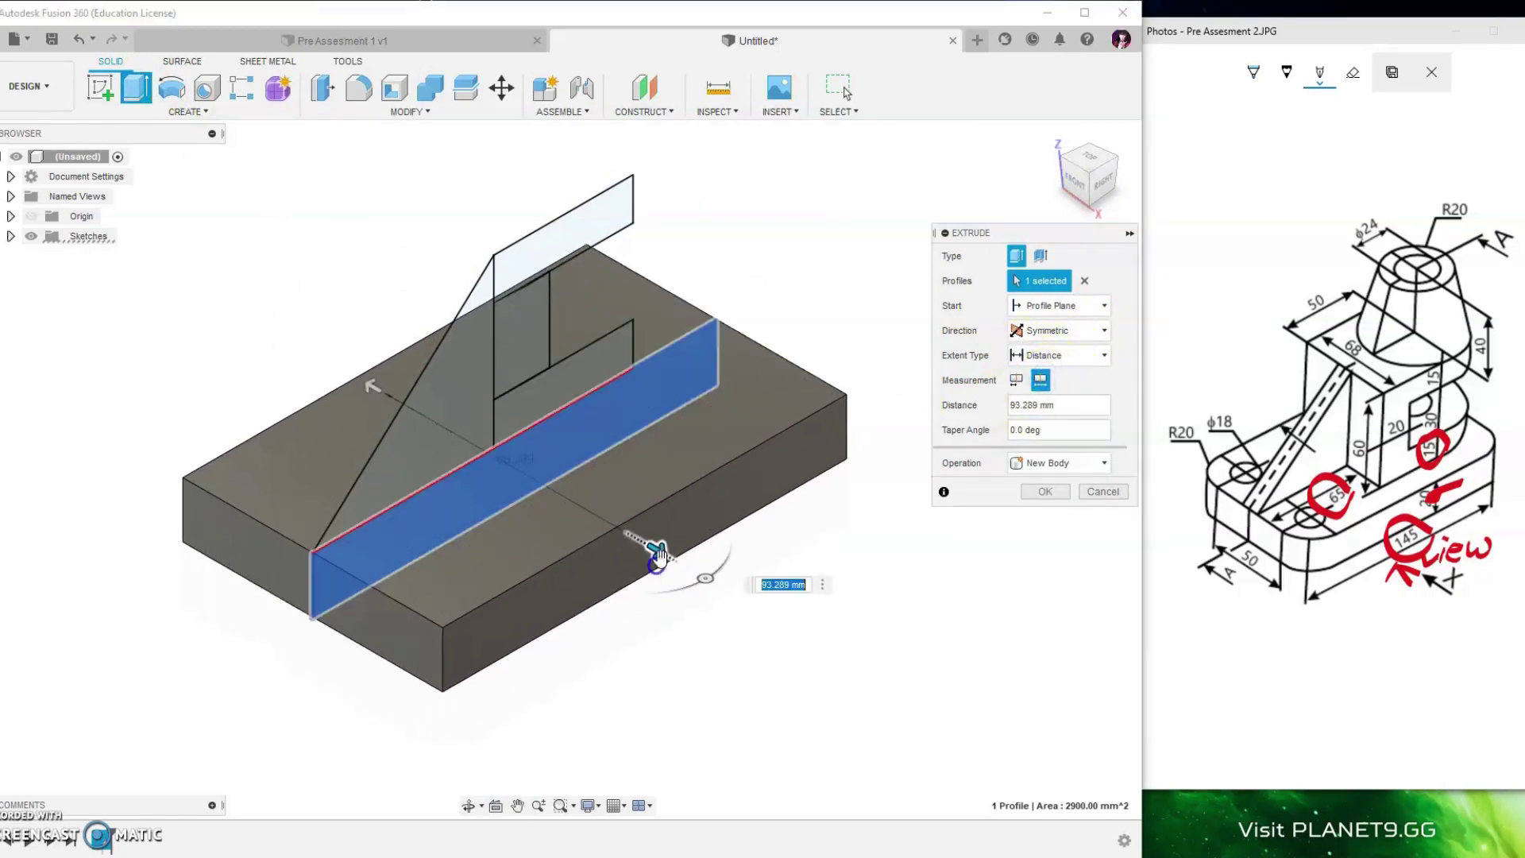
- Check the reference drawing and enter +20 as the base extrusion distance
click(1262, 553)
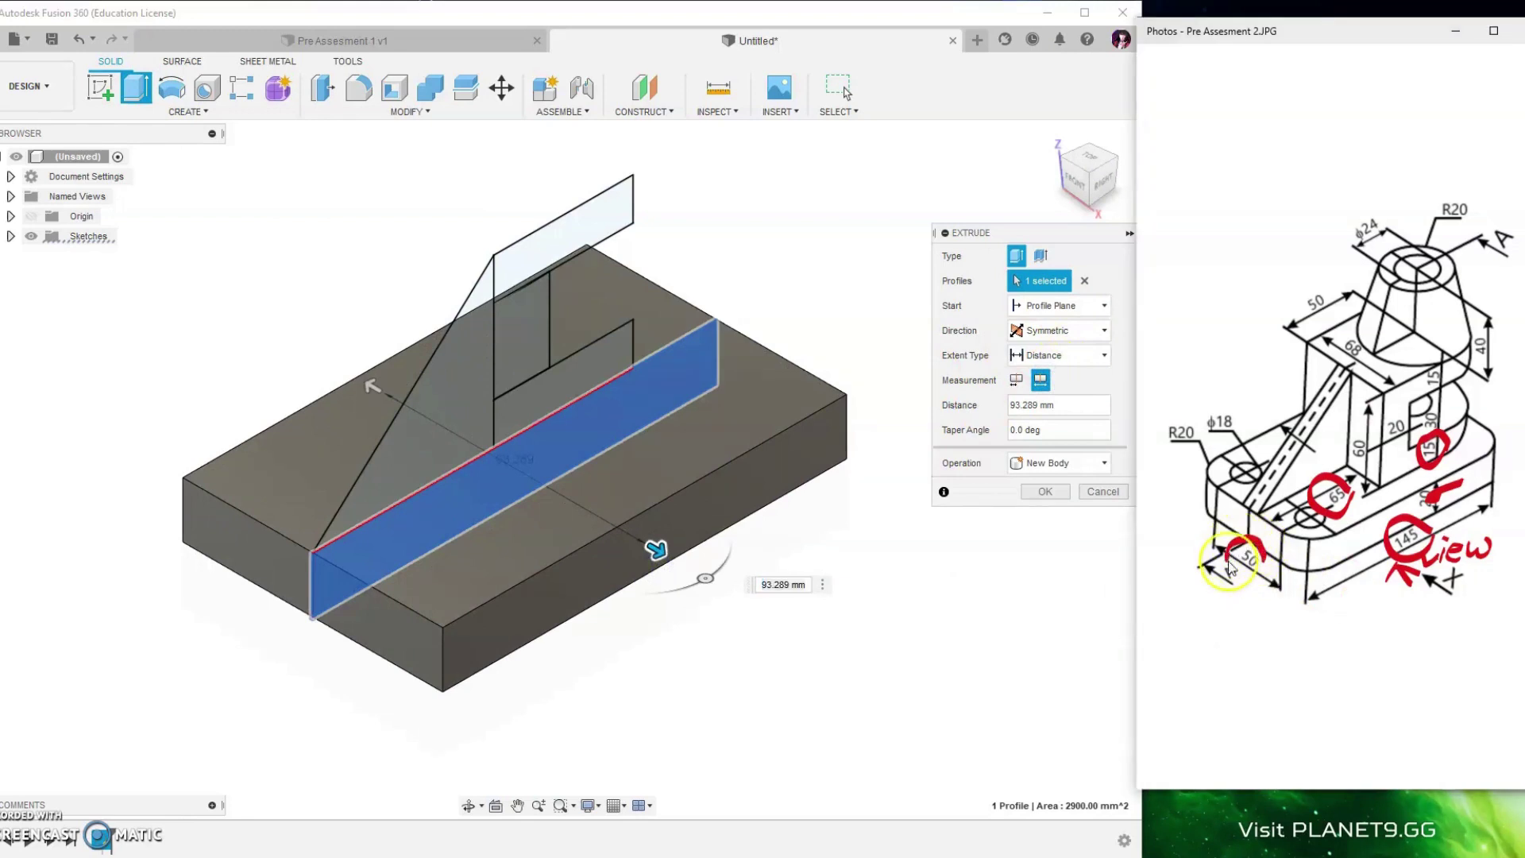
drag(1204, 435, 1165, 419)
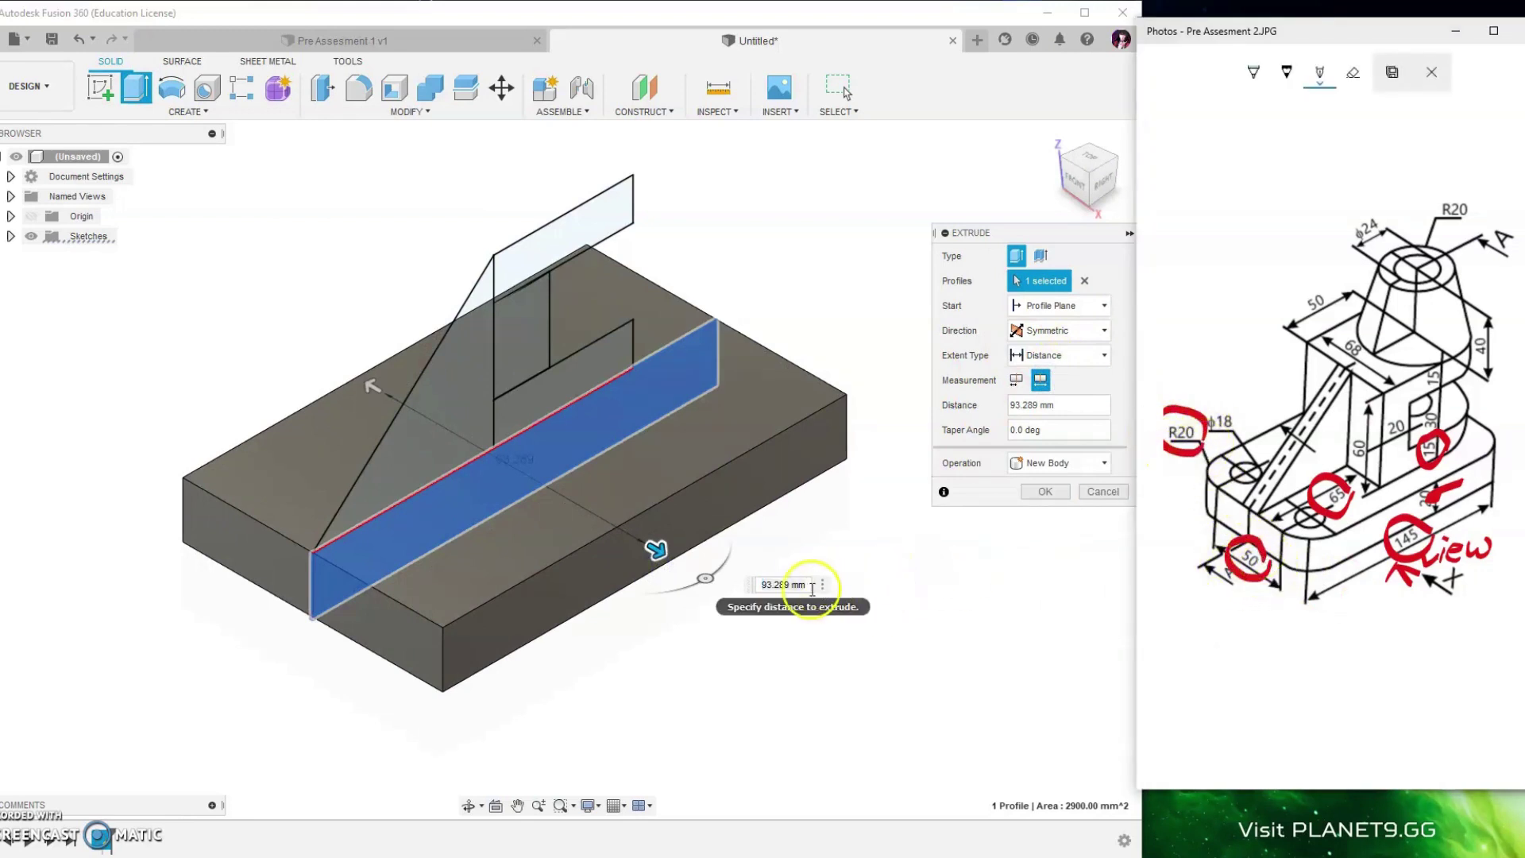
click(758, 584)
text(50)
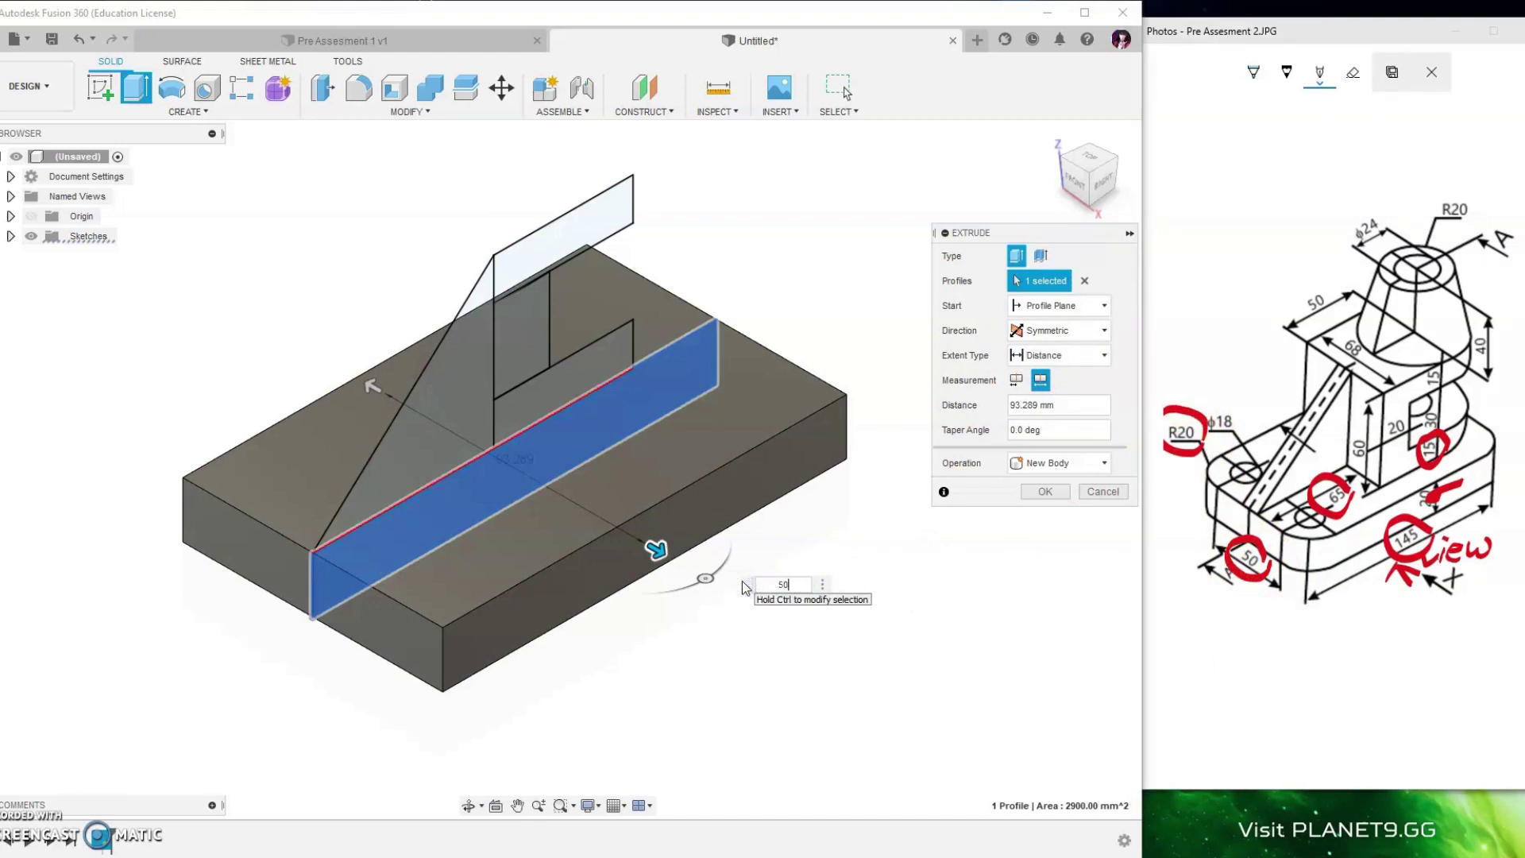
text(+20+2)
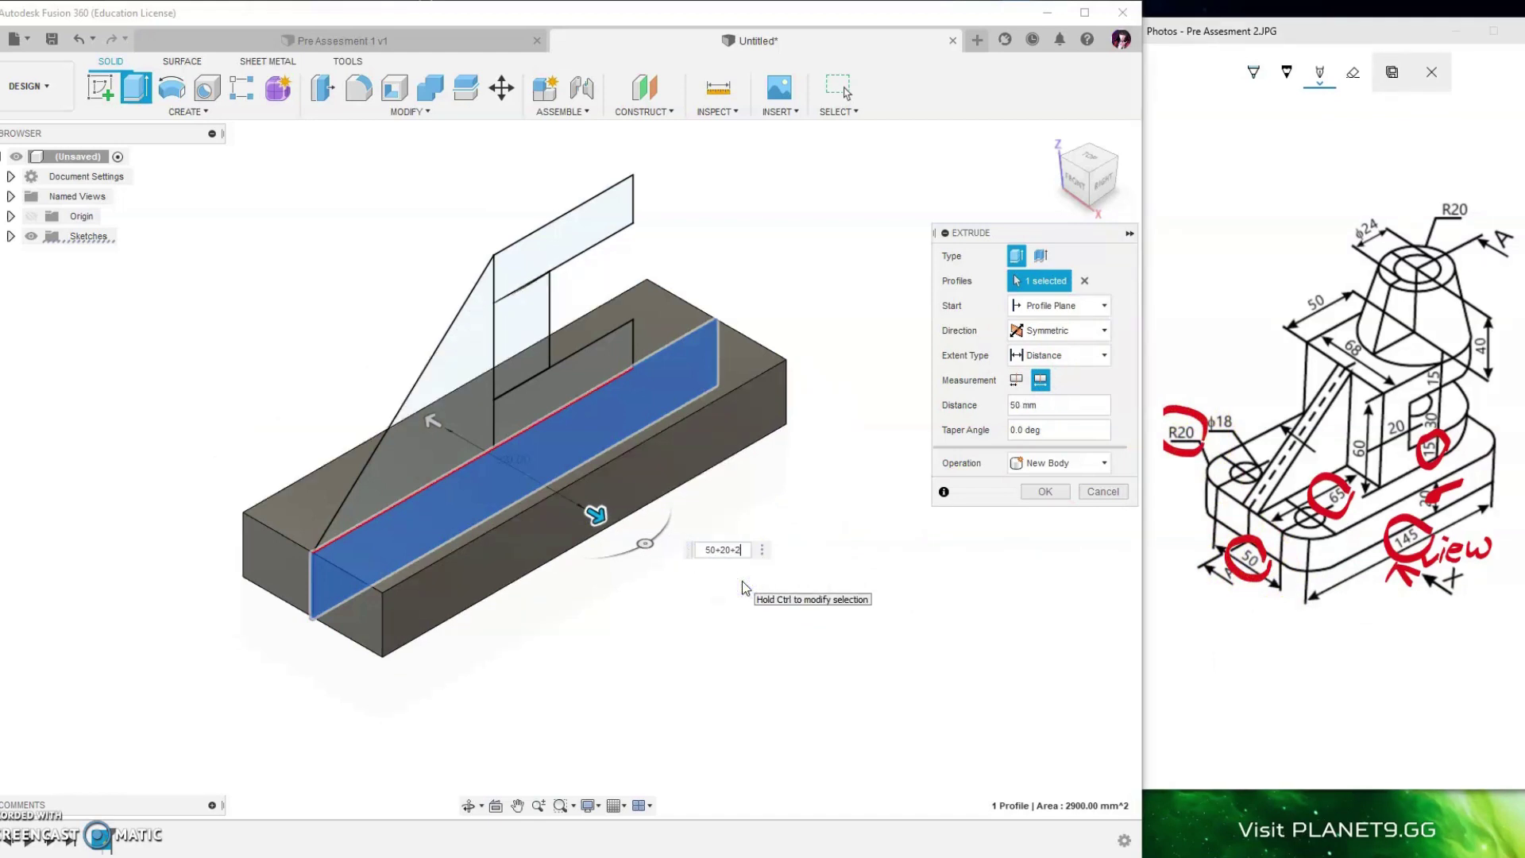
text(0)
key(Return)
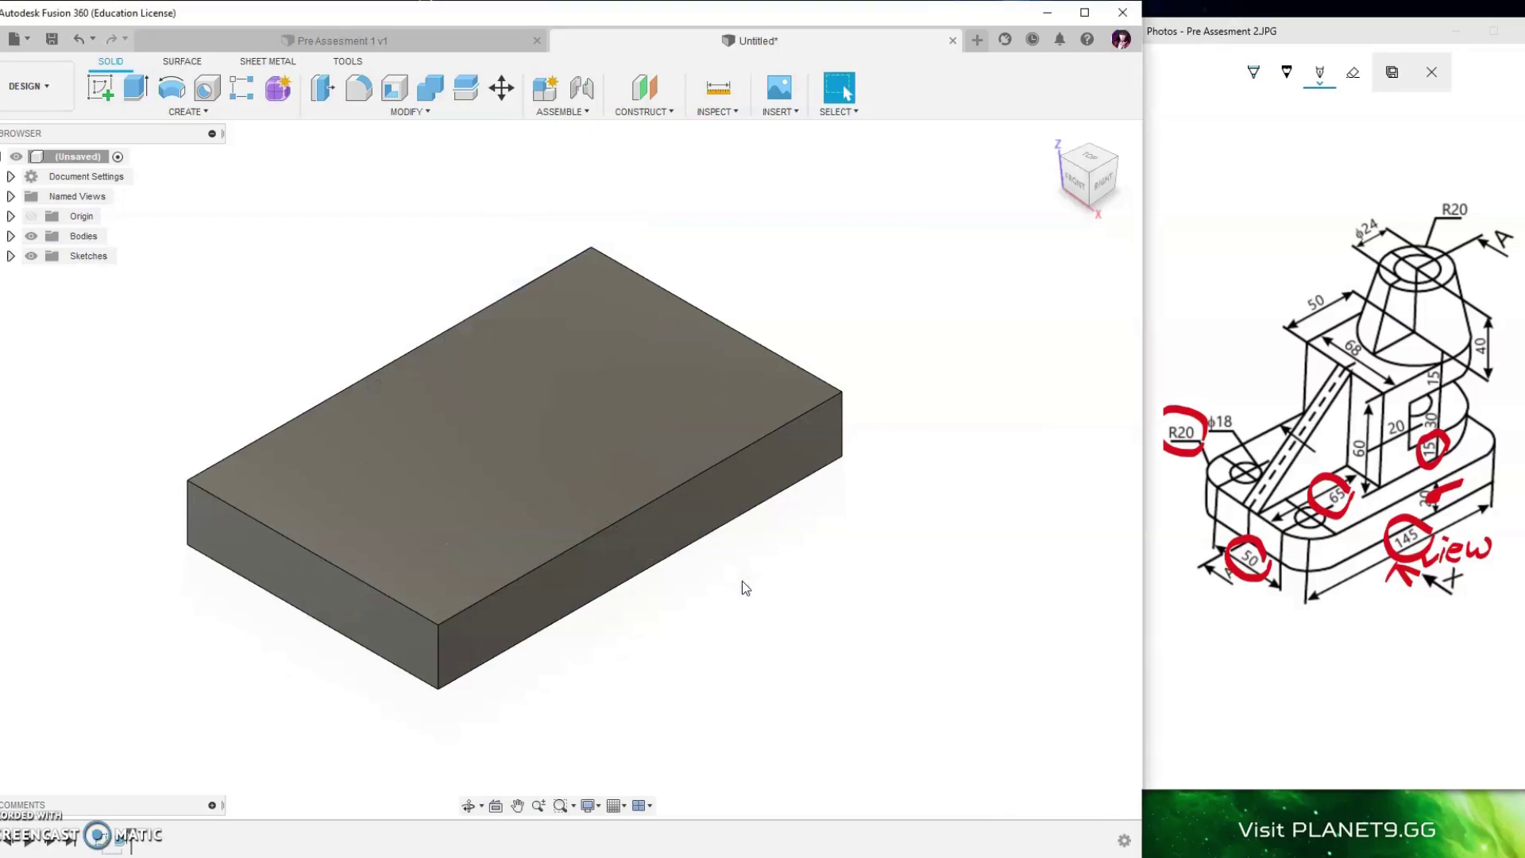
click(712, 383)
- Show Sketch1 again and select the three C-shaped profiles for extrusion
click(10, 256)
click(45, 276)
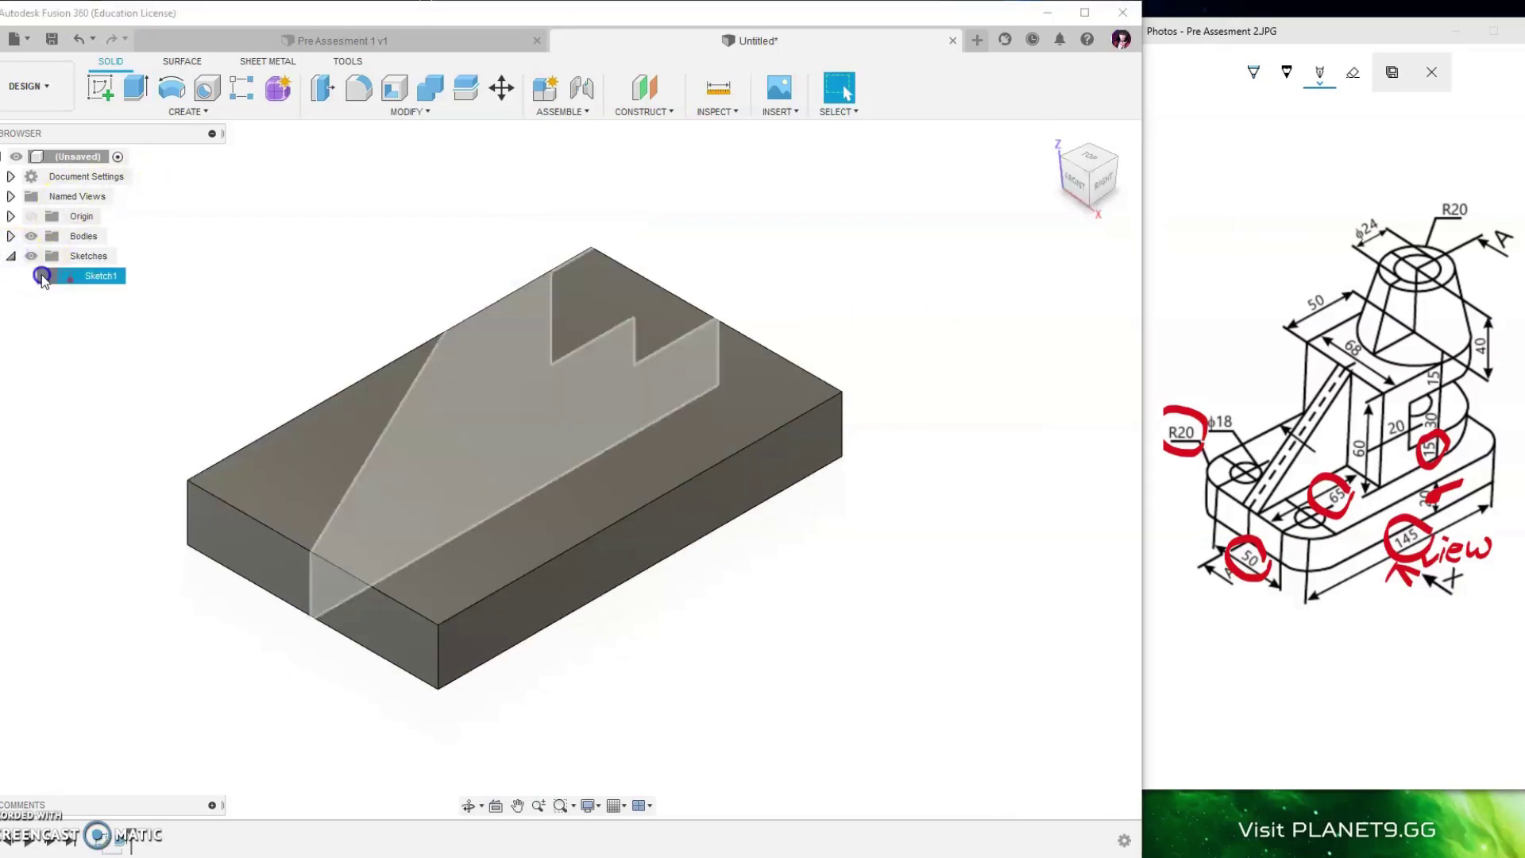
click(136, 88)
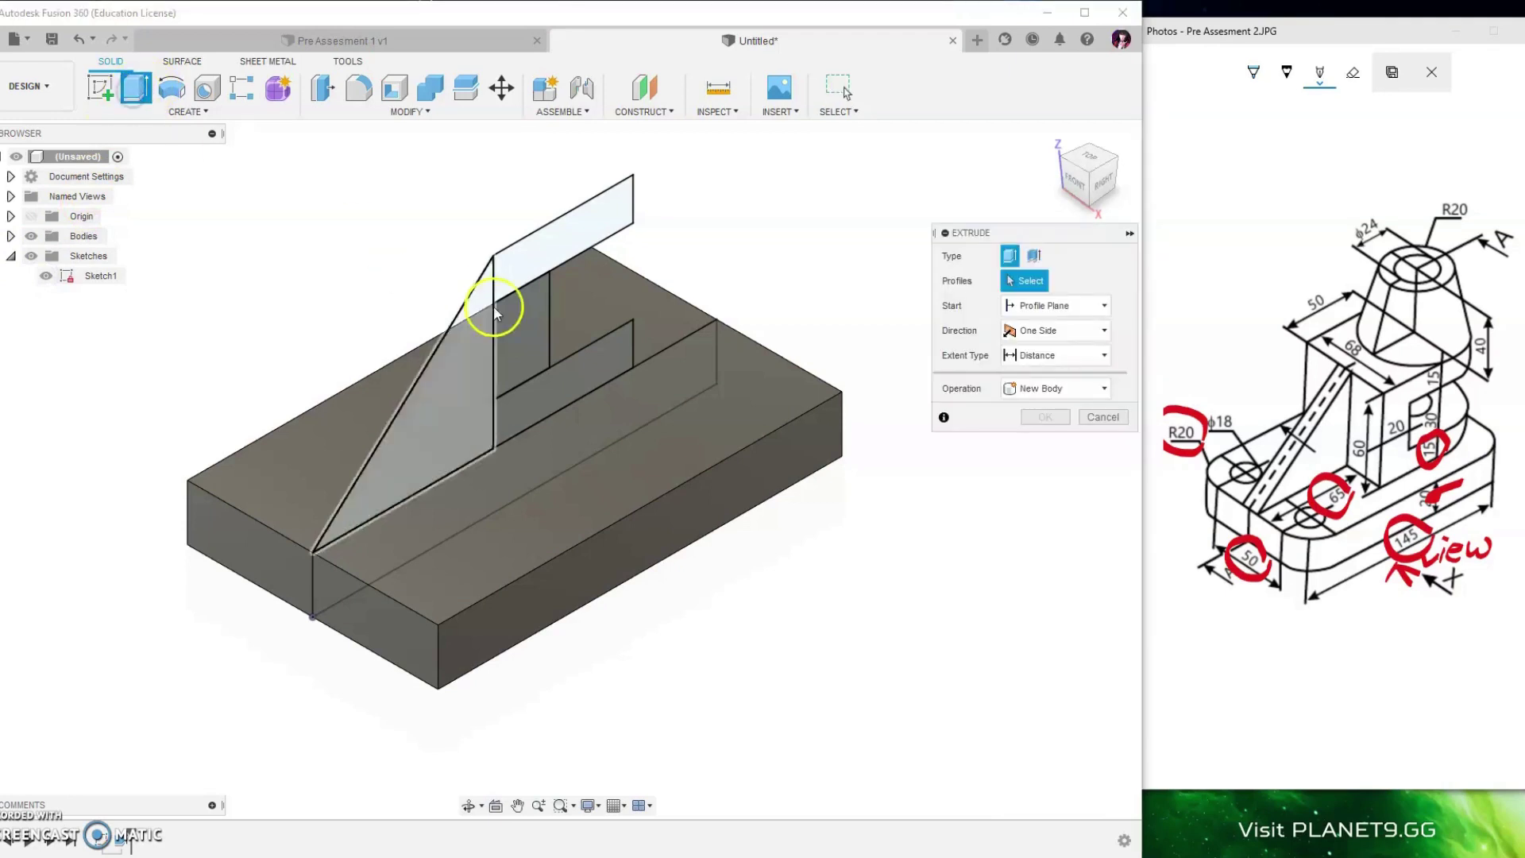
click(590, 366)
click(526, 337)
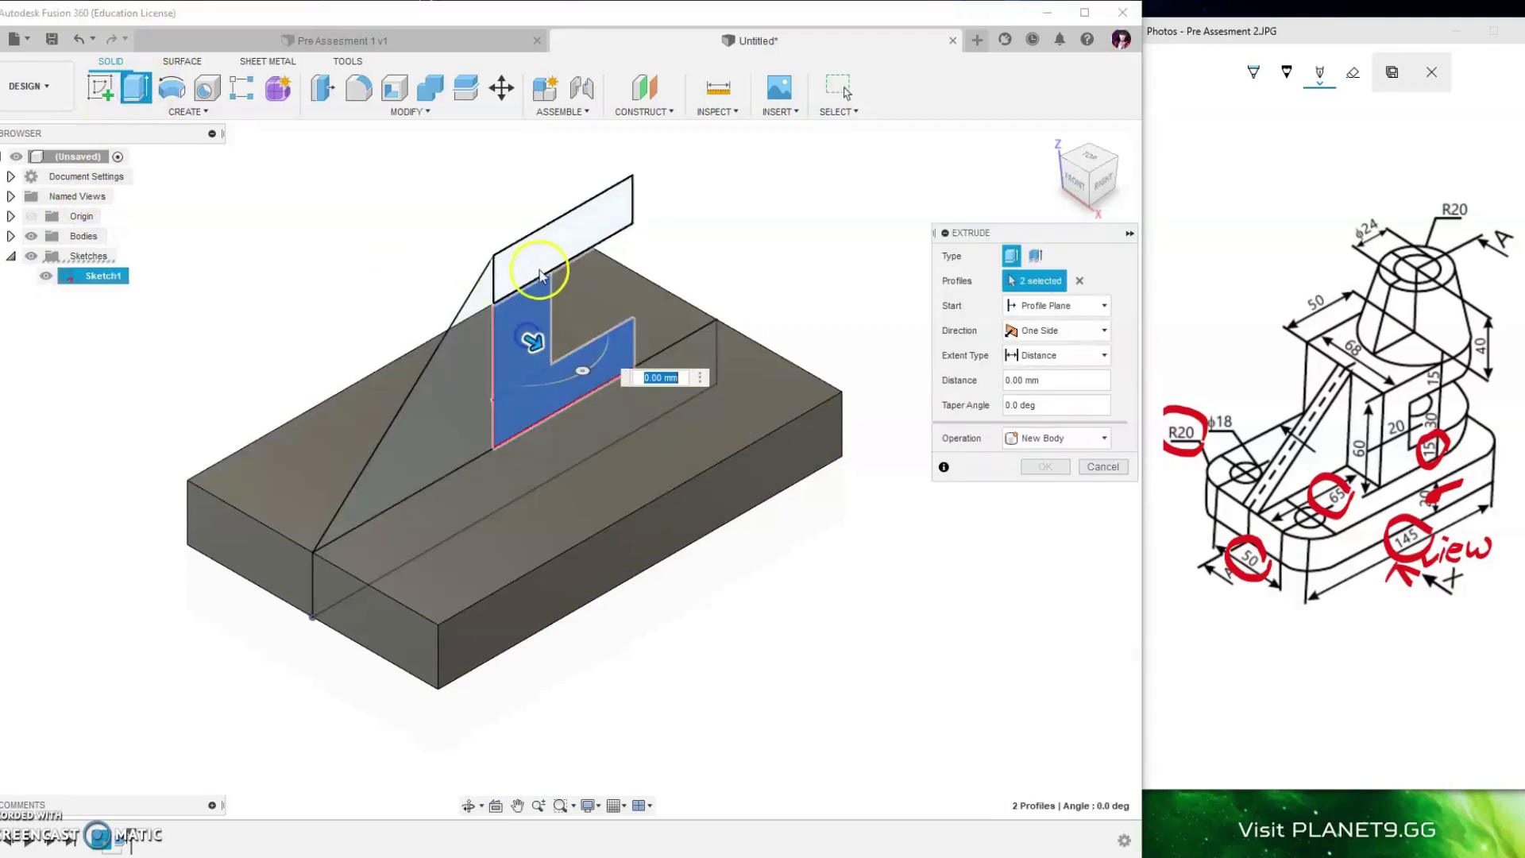
click(542, 265)
- Extrude the C-shaped profiles symmetrically, whole length 68 mm, joined to the base
click(1052, 330)
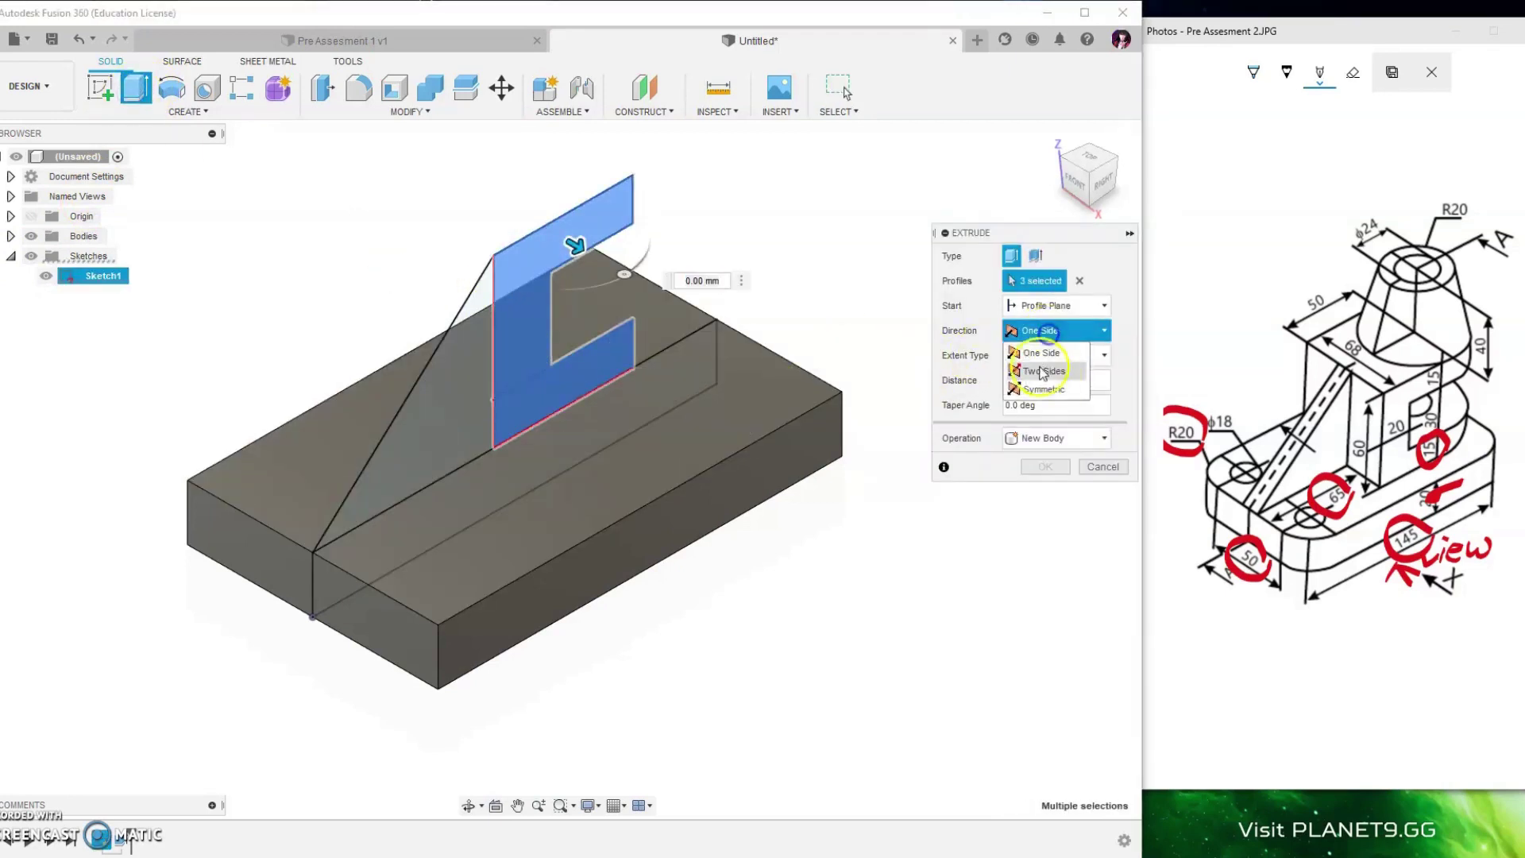
click(1062, 396)
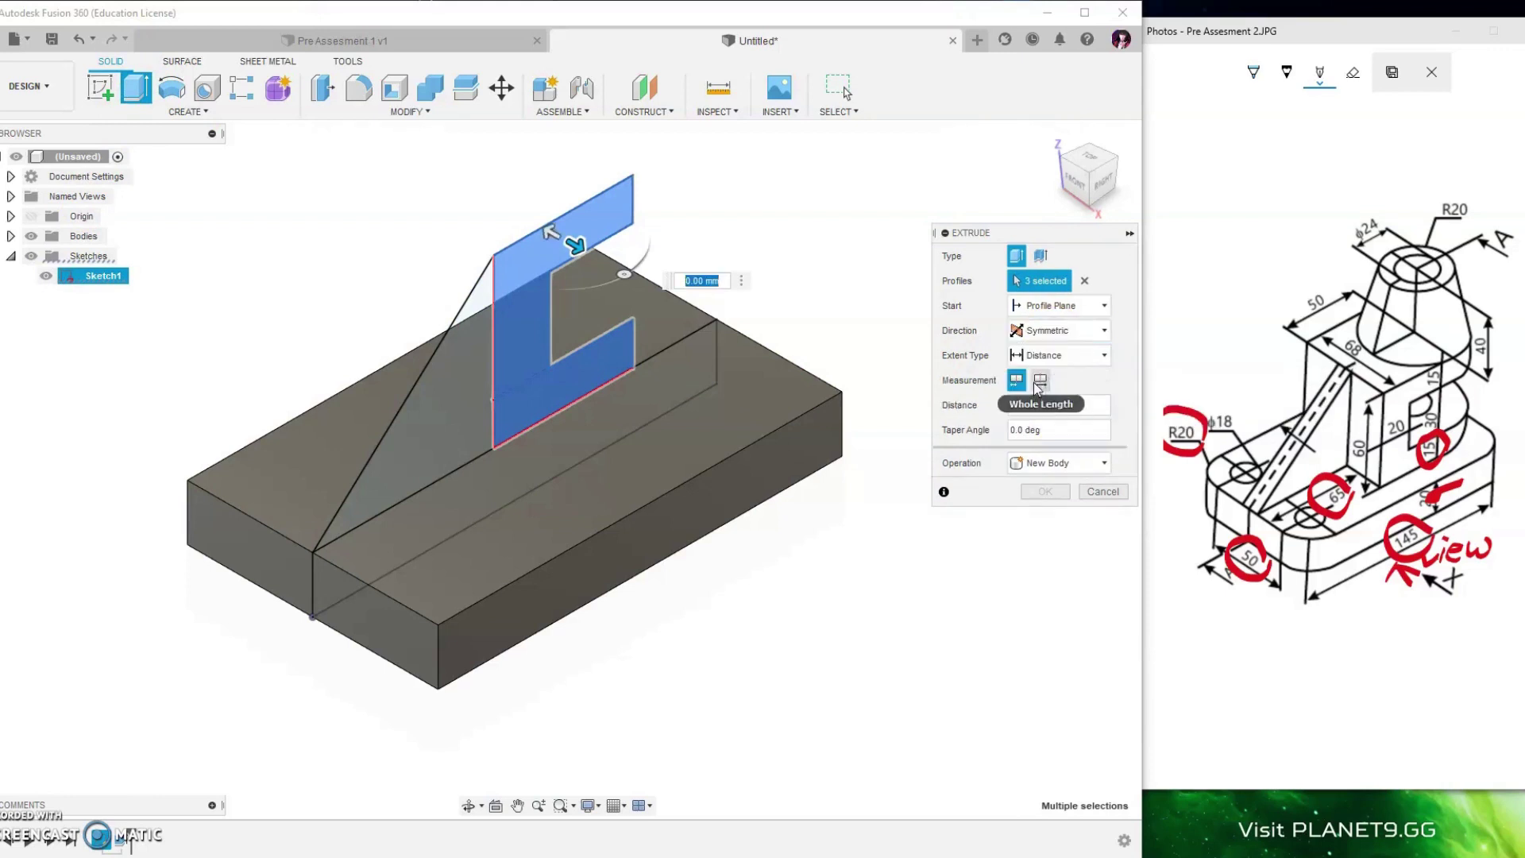
click(1036, 388)
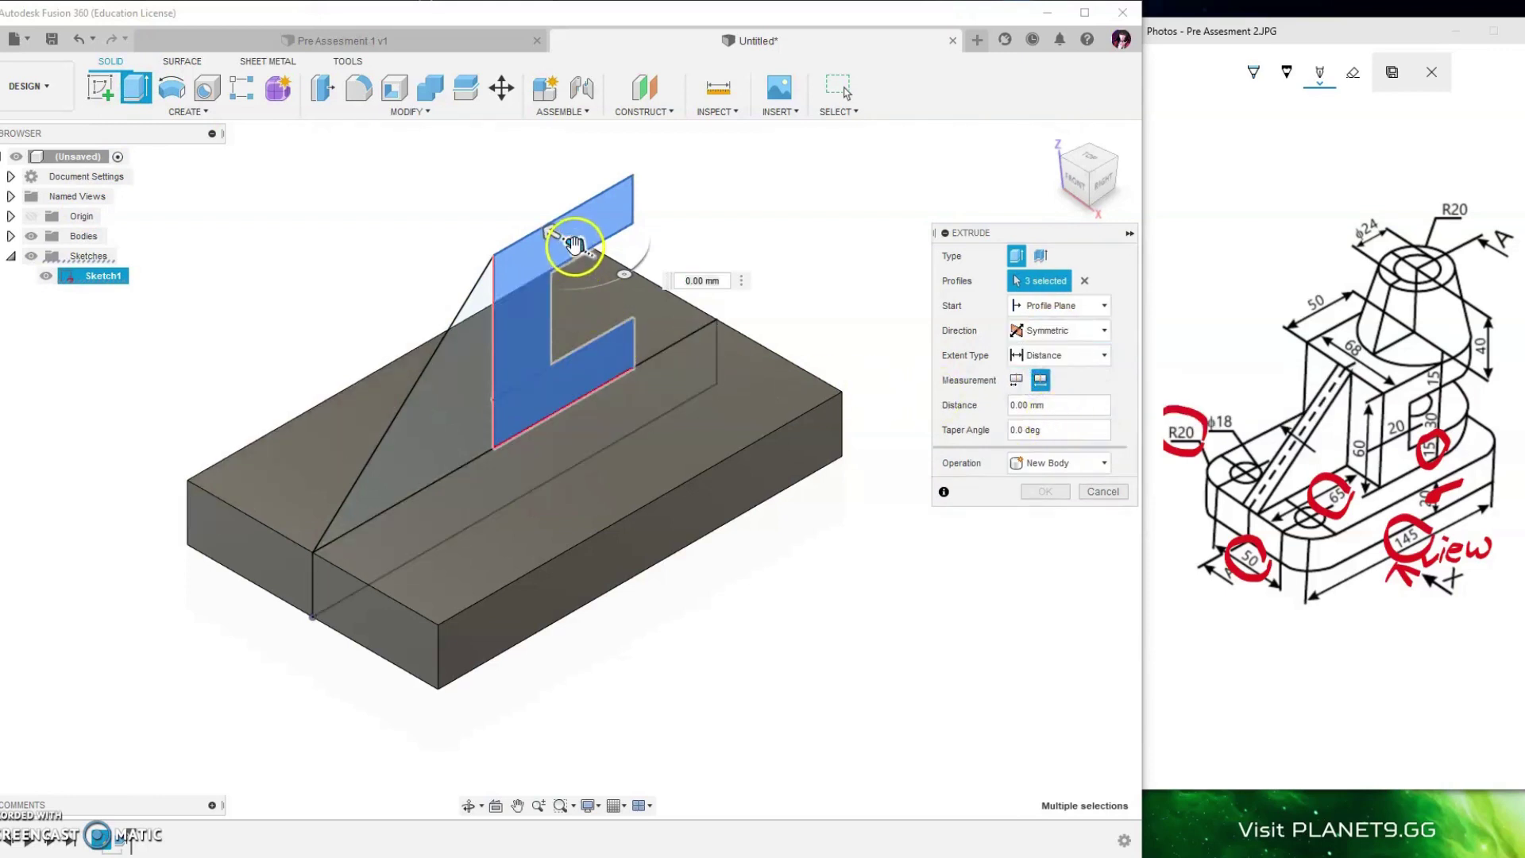
drag(575, 246, 664, 309)
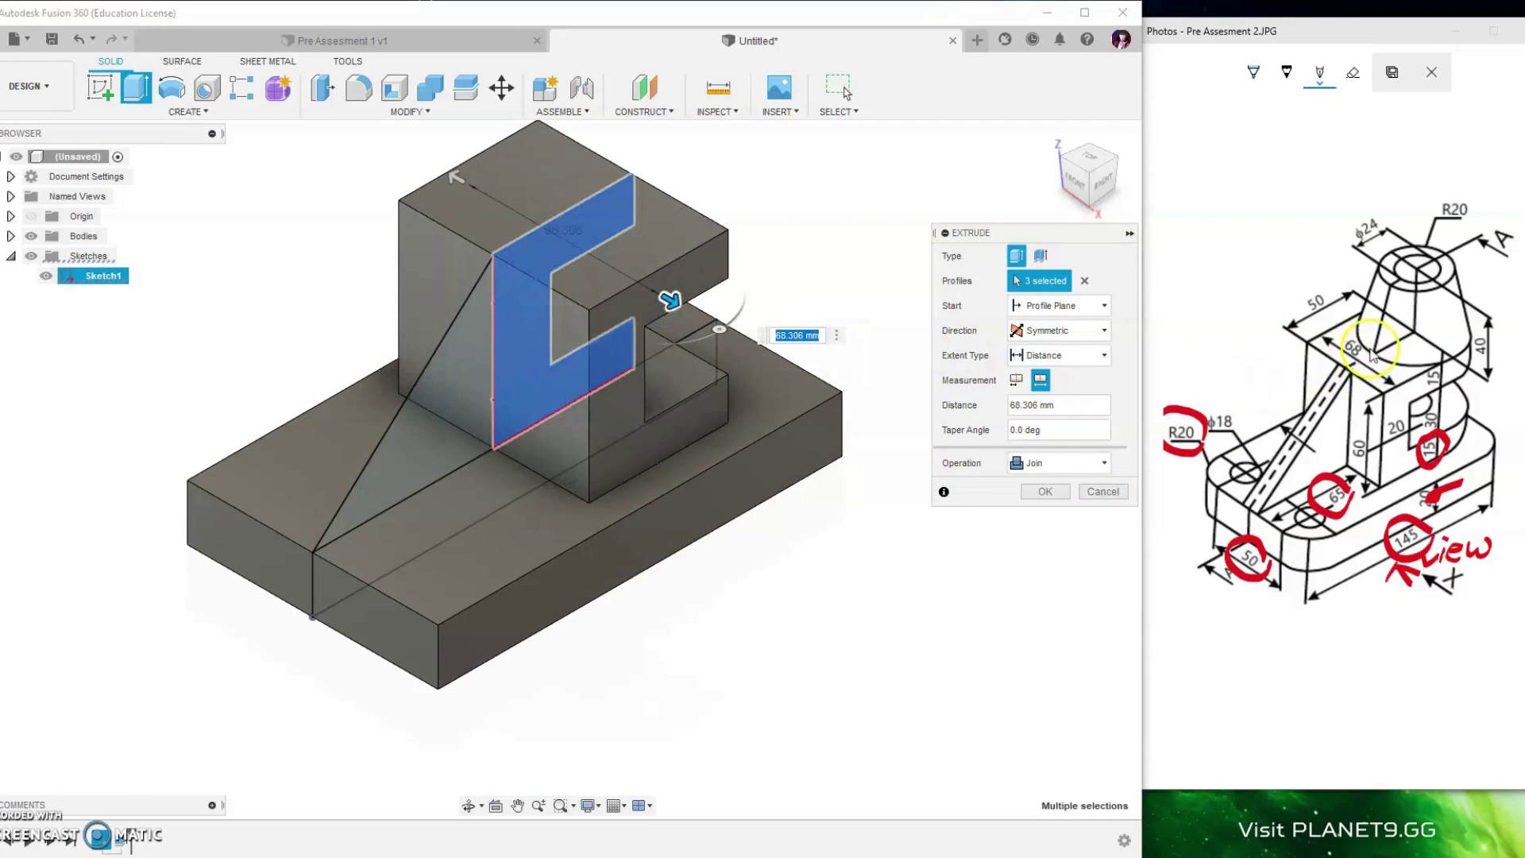
drag(1367, 347, 1359, 339)
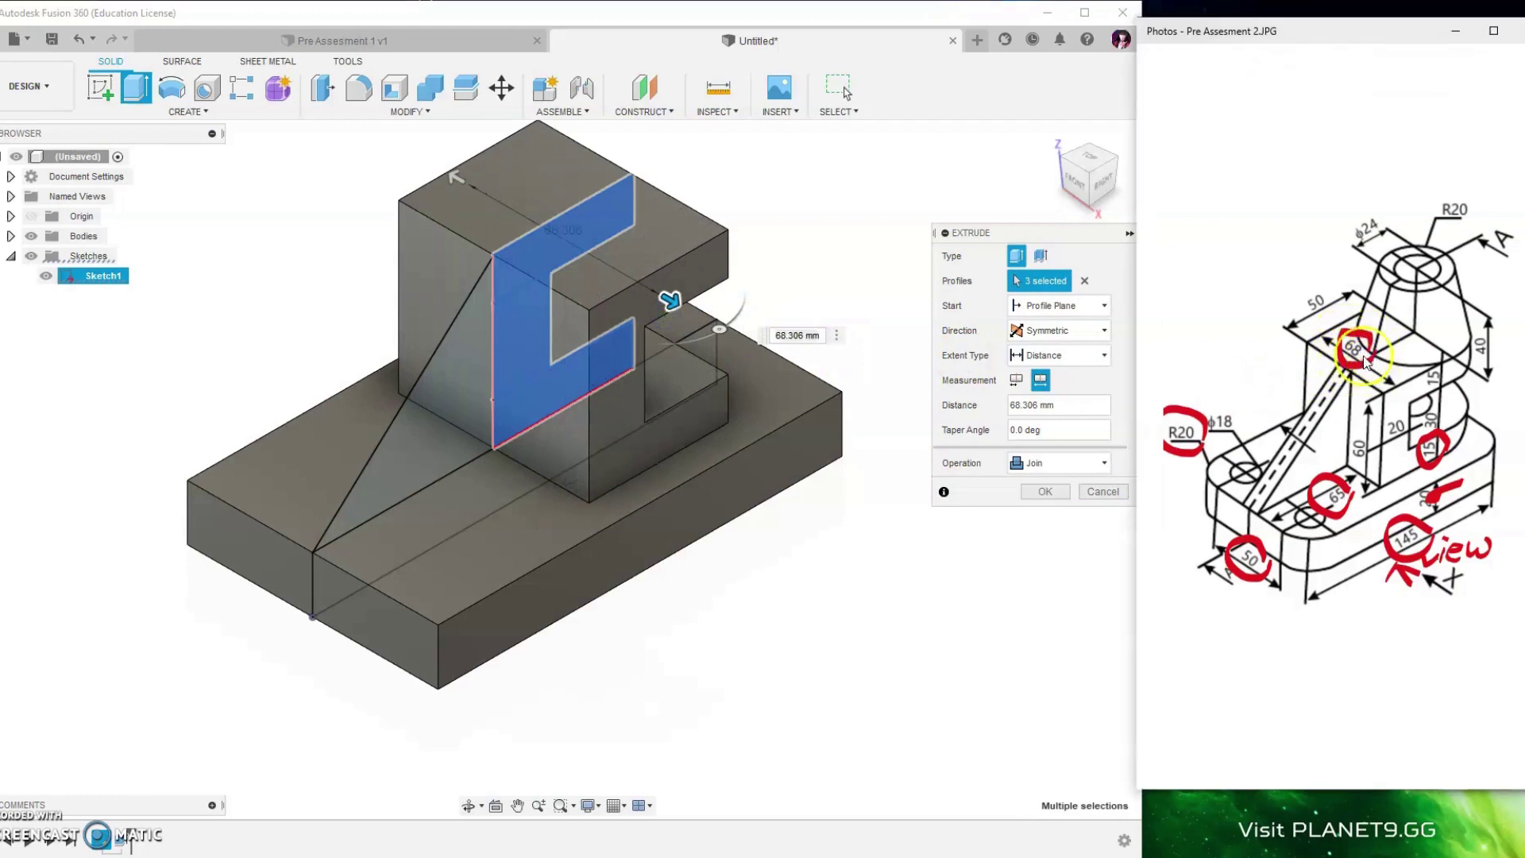
drag(1068, 407, 1017, 405)
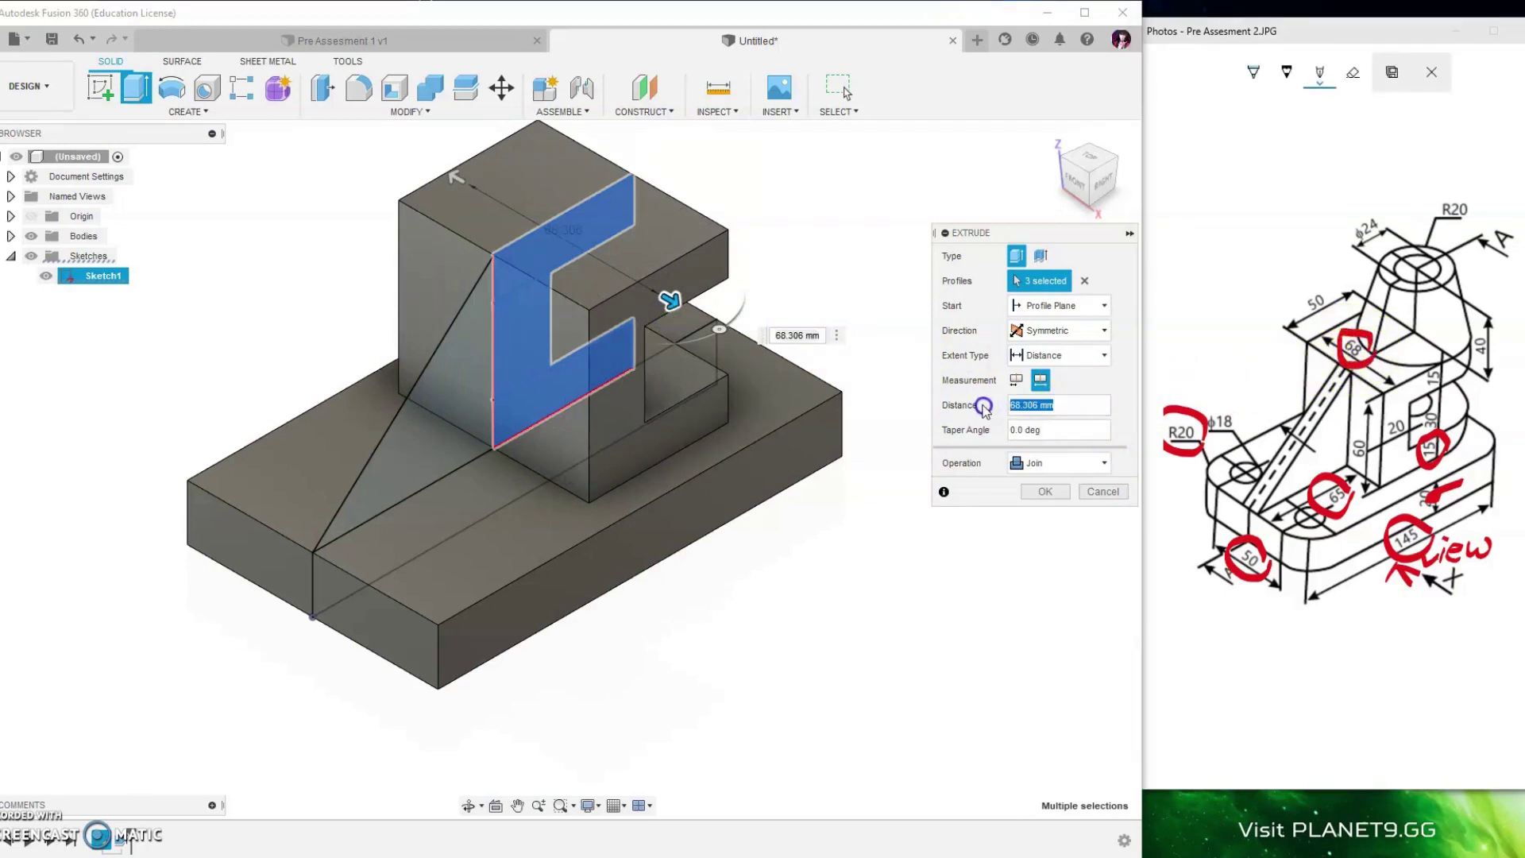
text(68)
key(Return)
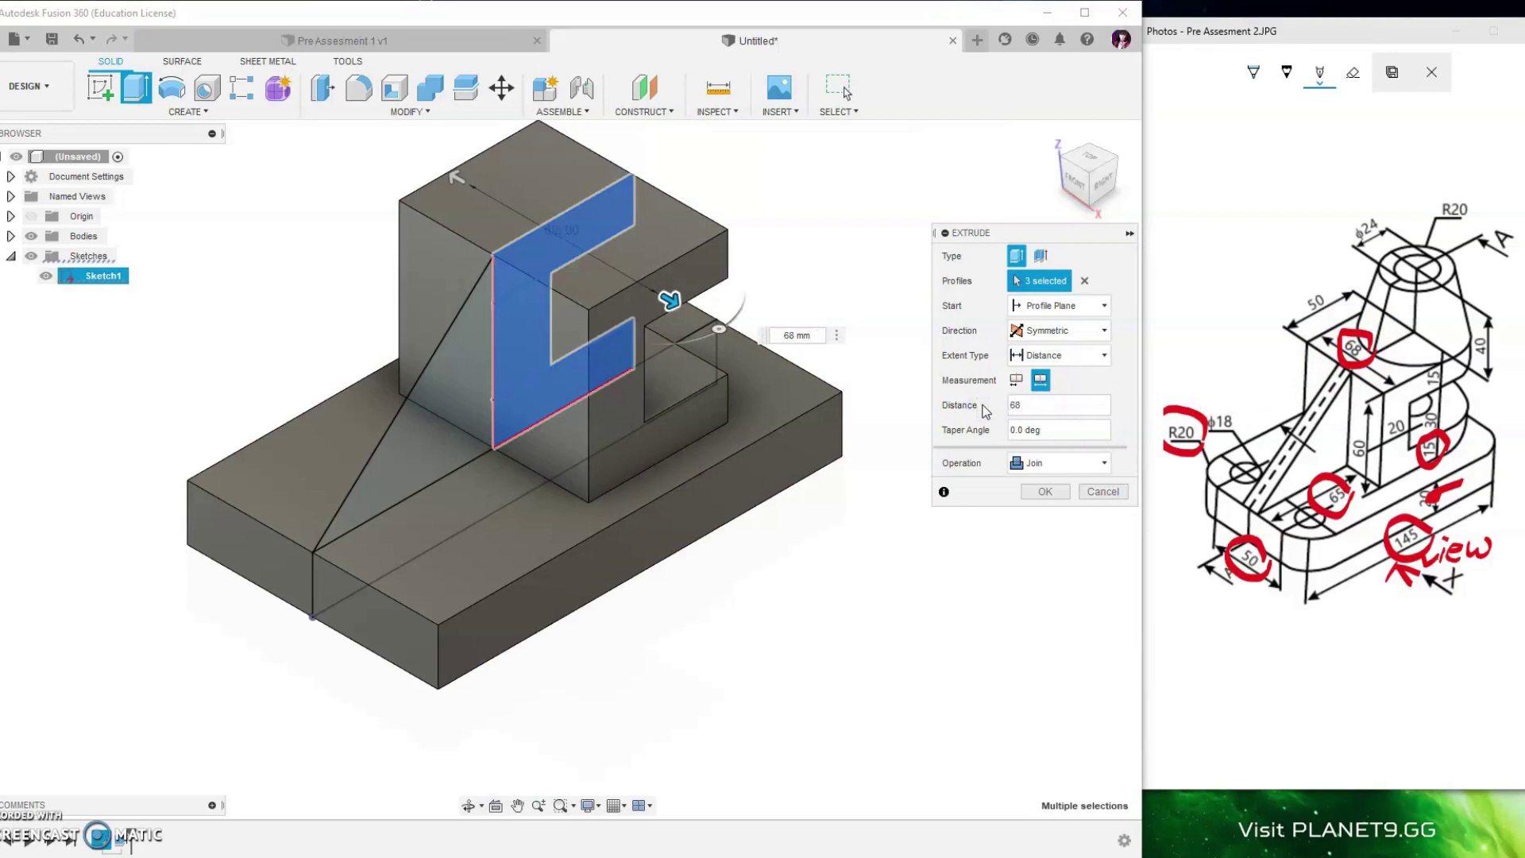
key(Return)
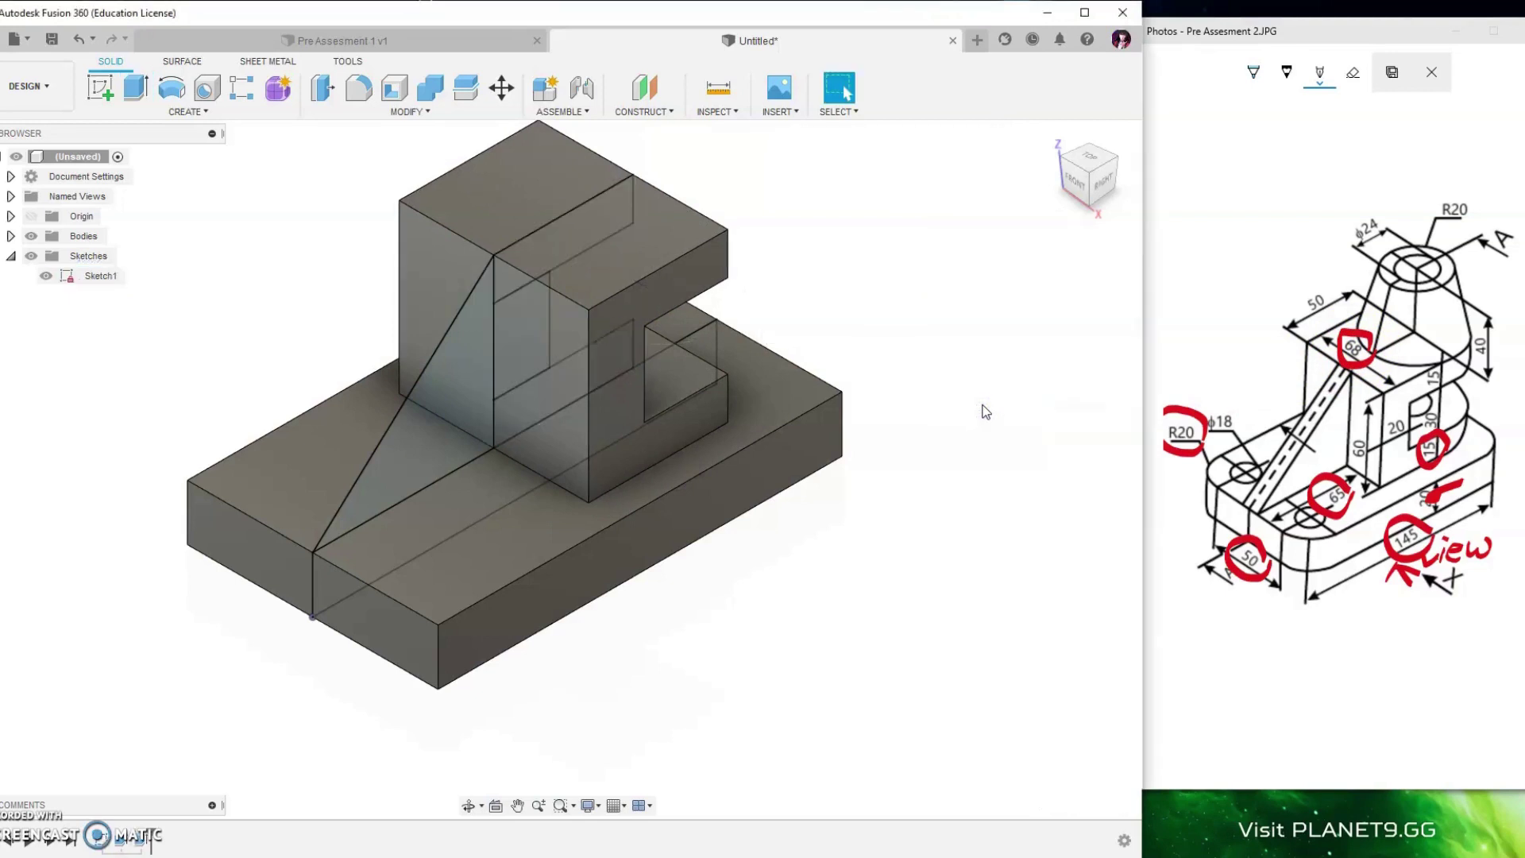
- Extrude the triangular rib symmetrically to a 10 mm whole-length thickness
click(135, 88)
click(441, 411)
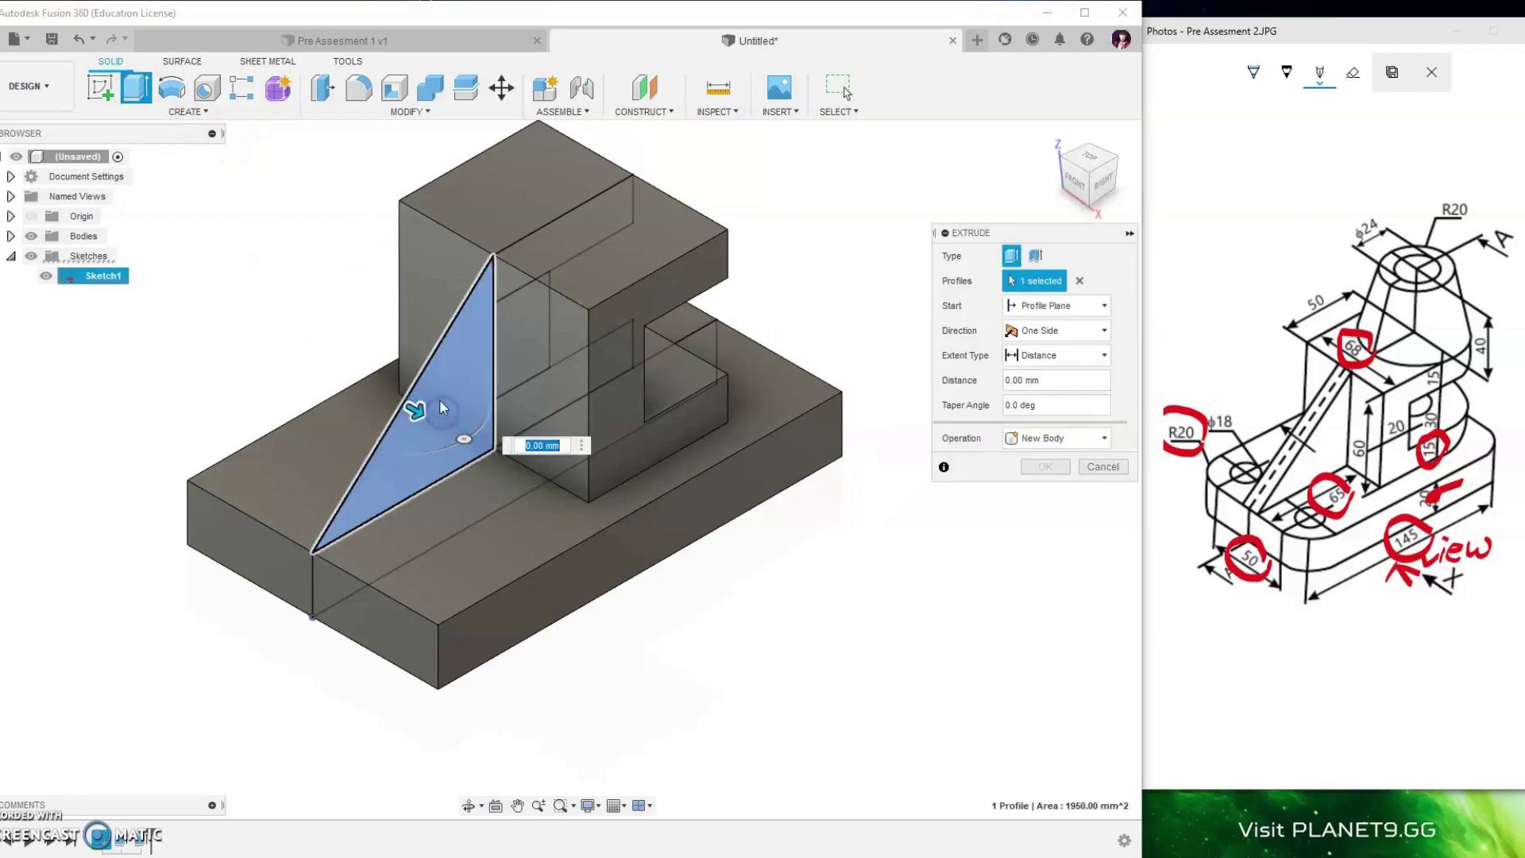
click(1054, 329)
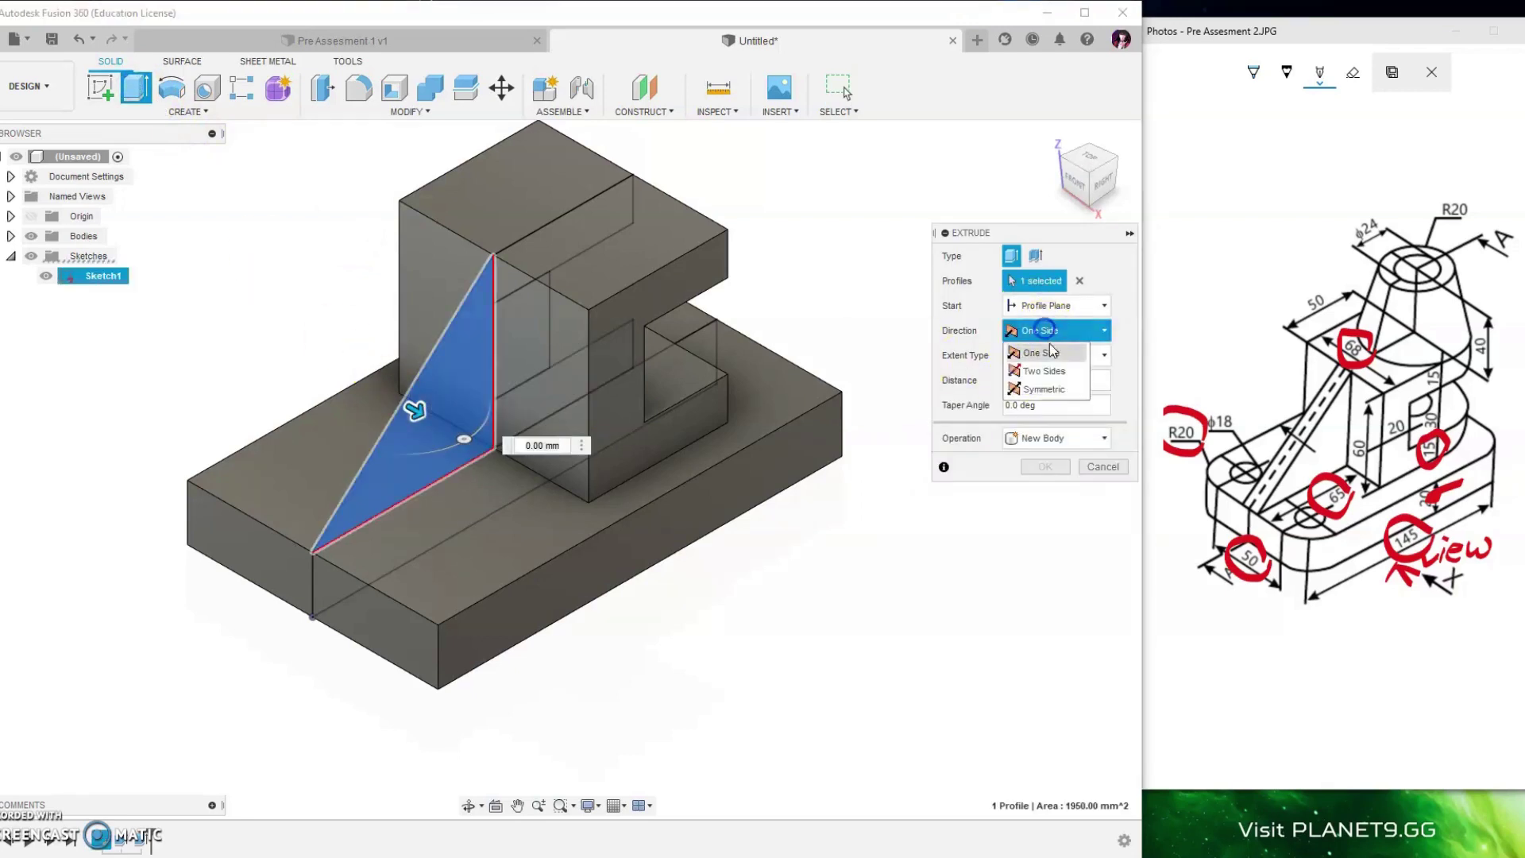
click(1044, 389)
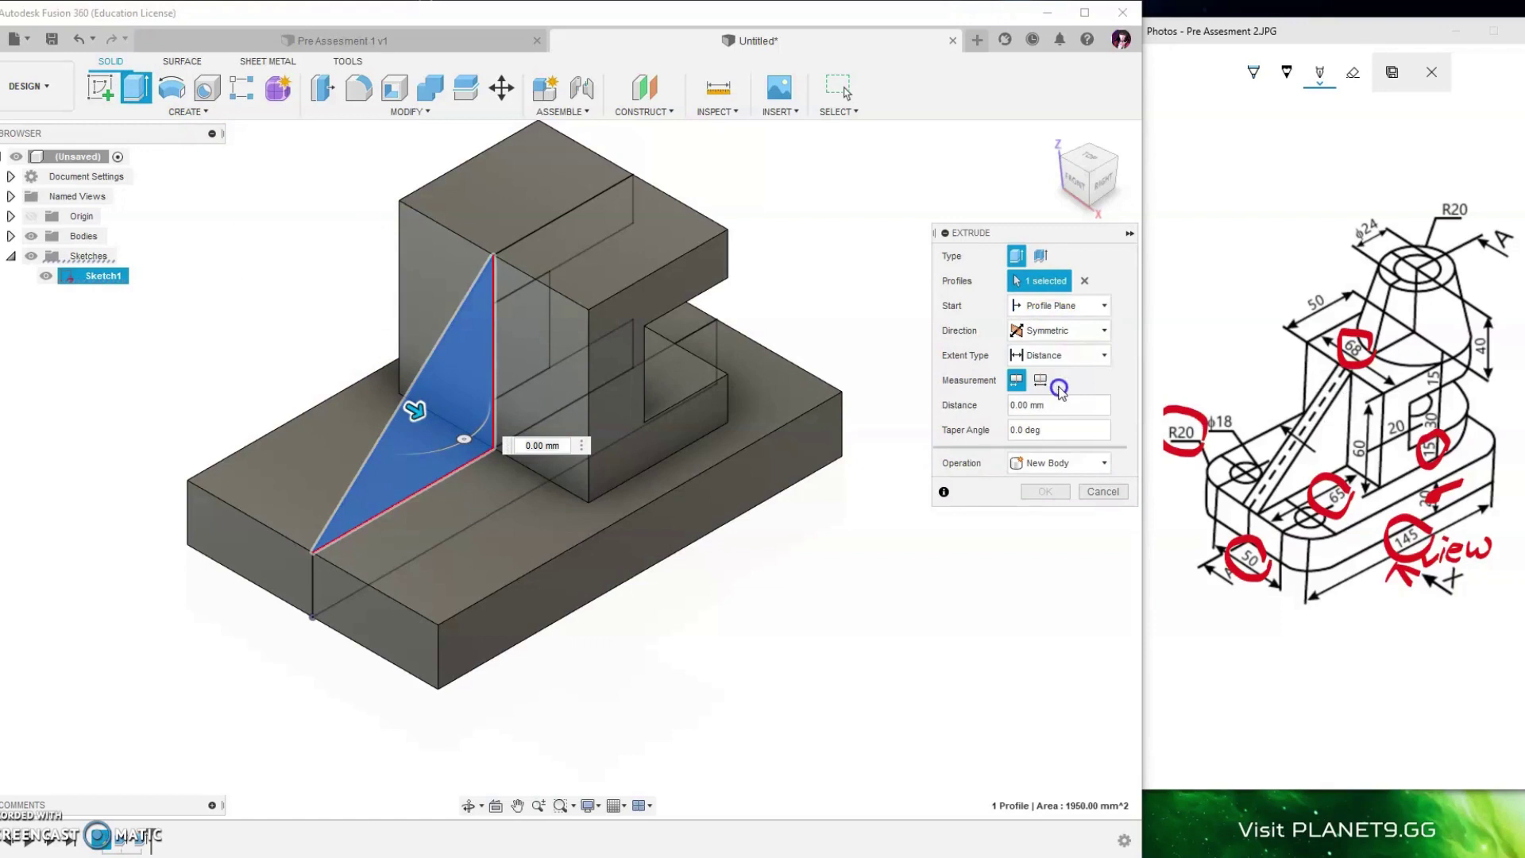
click(1040, 380)
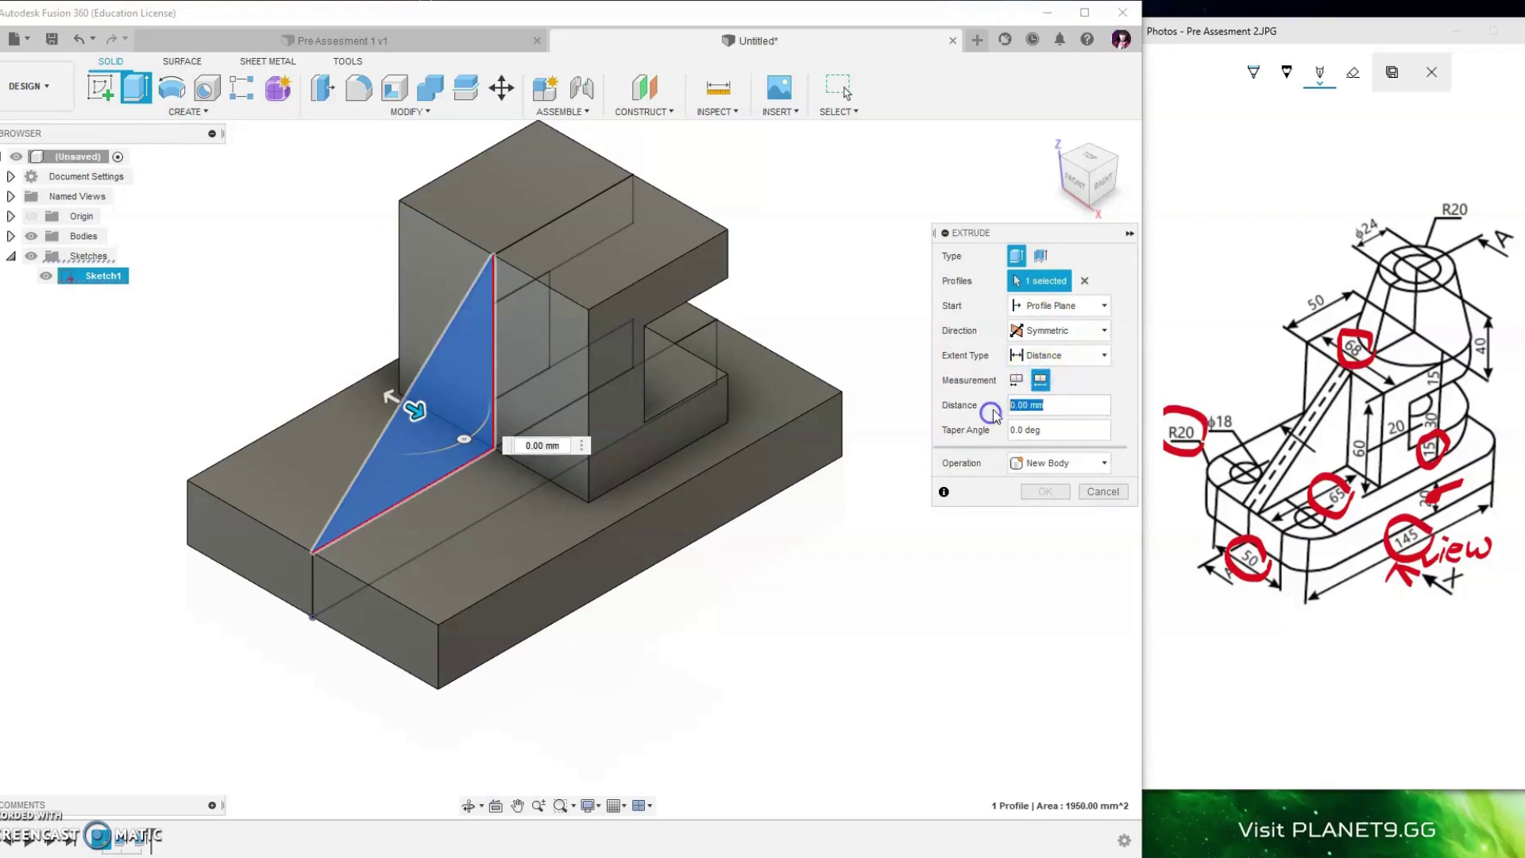
text(10)
key(Return)
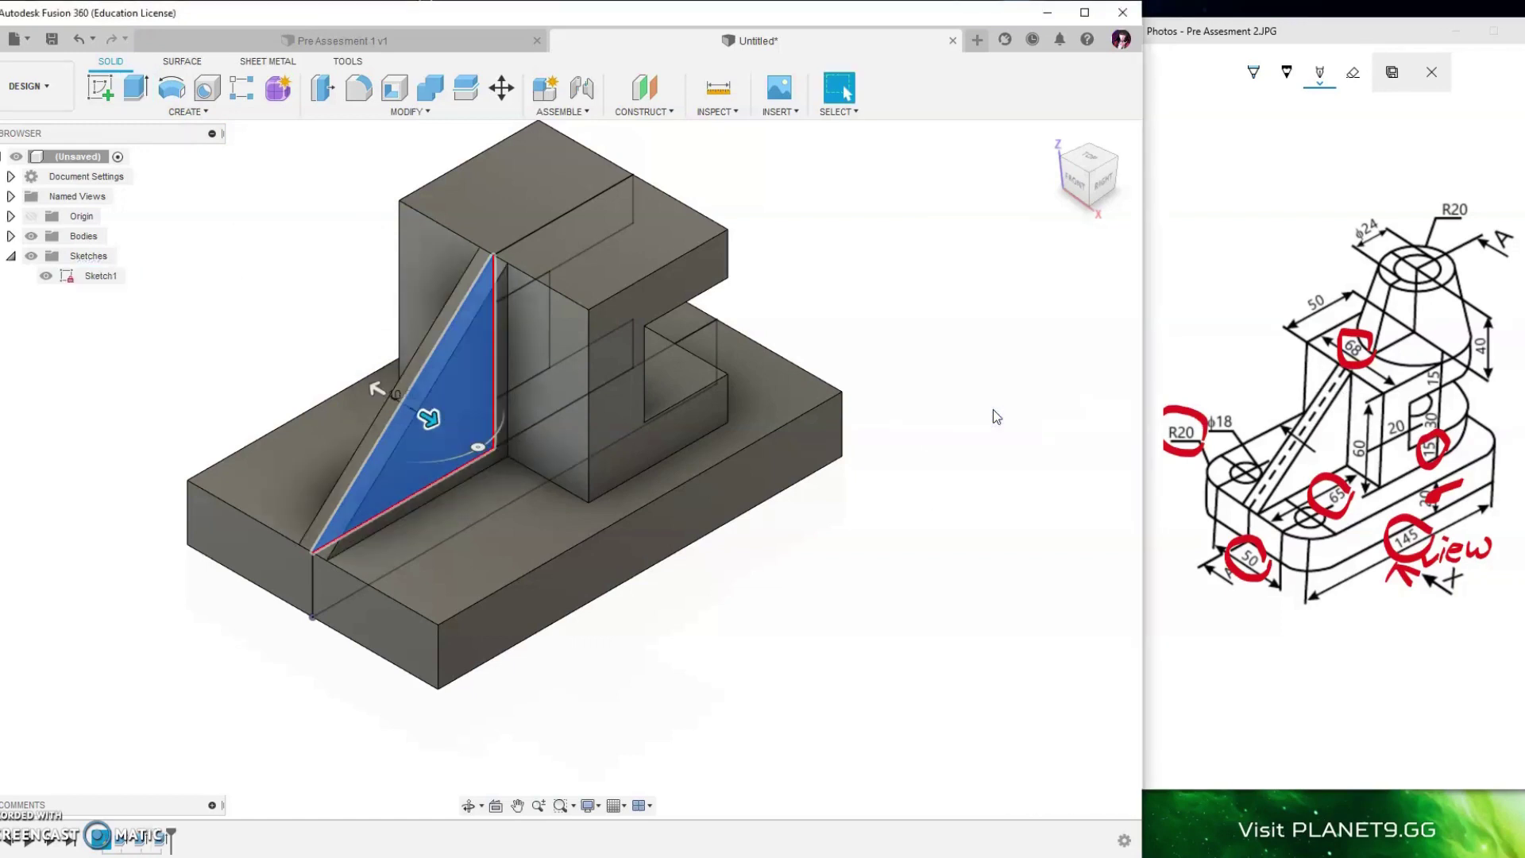
- Hide Sketch1 and start a new sketch on a face of the model
click(46, 275)
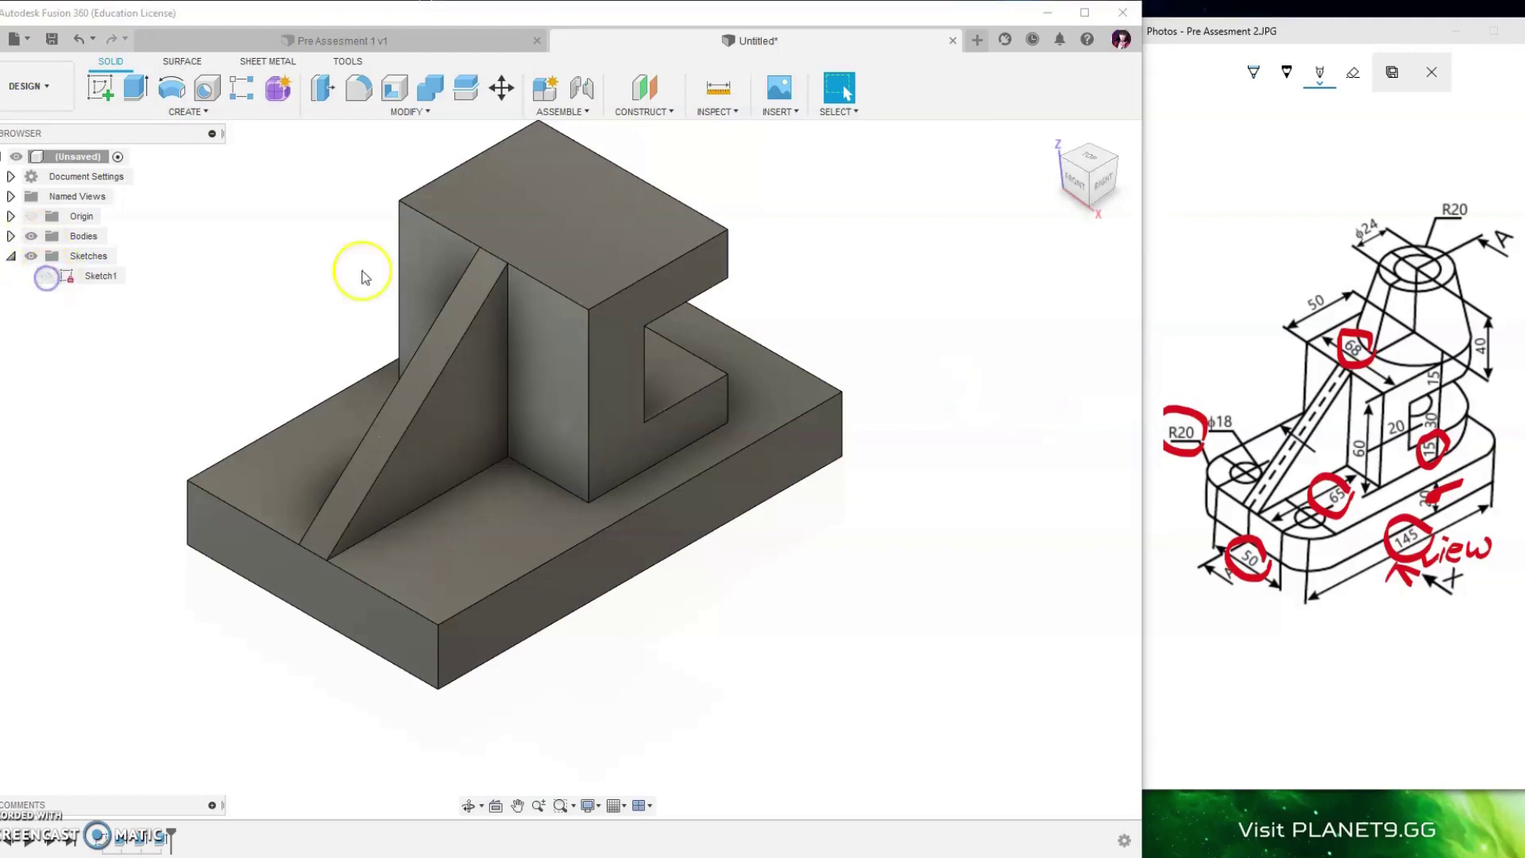
click(1102, 179)
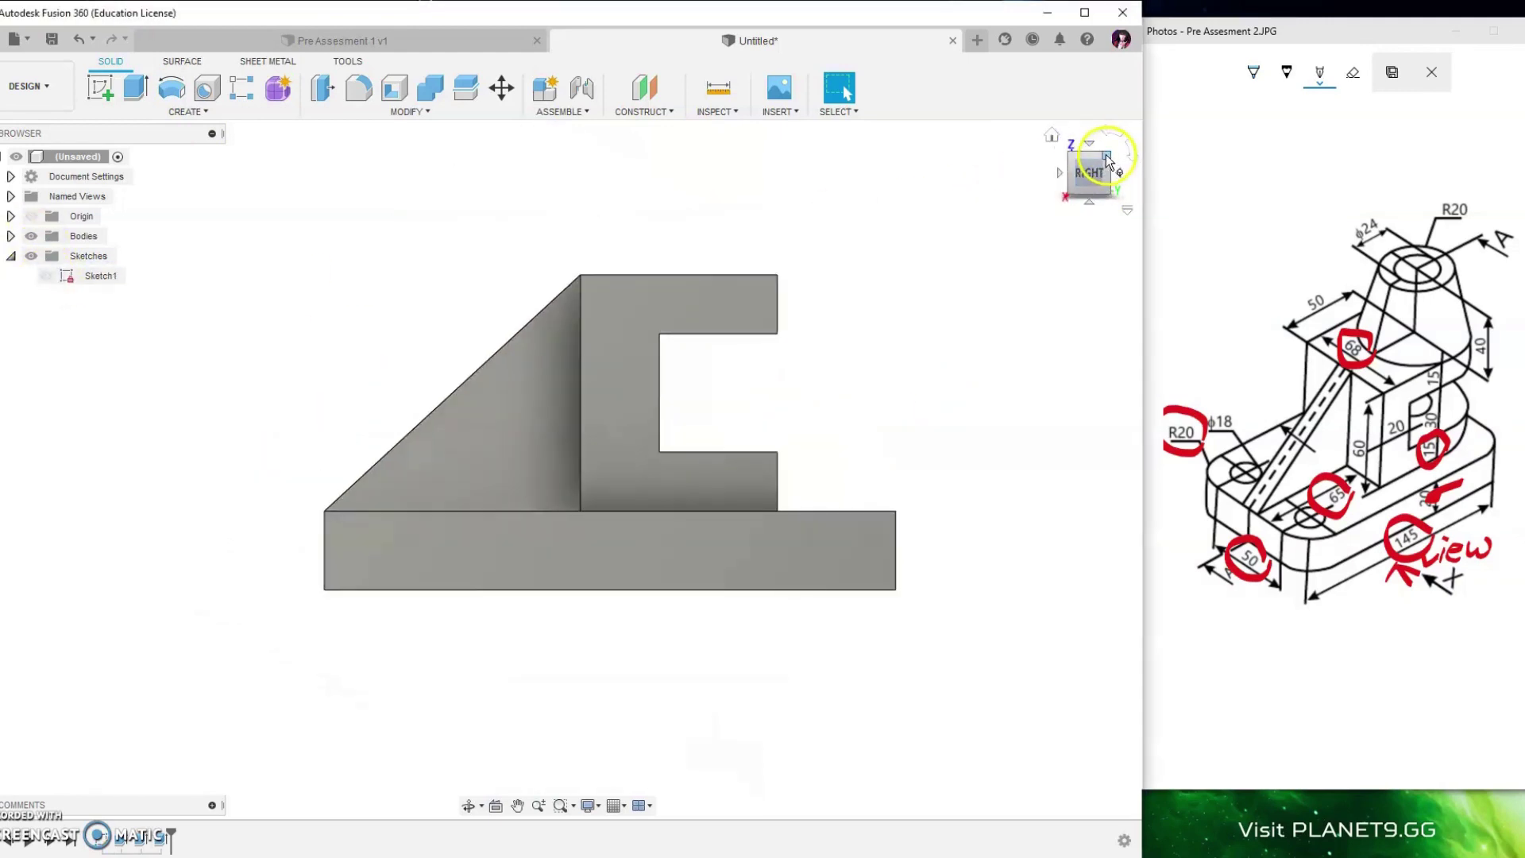
click(1106, 159)
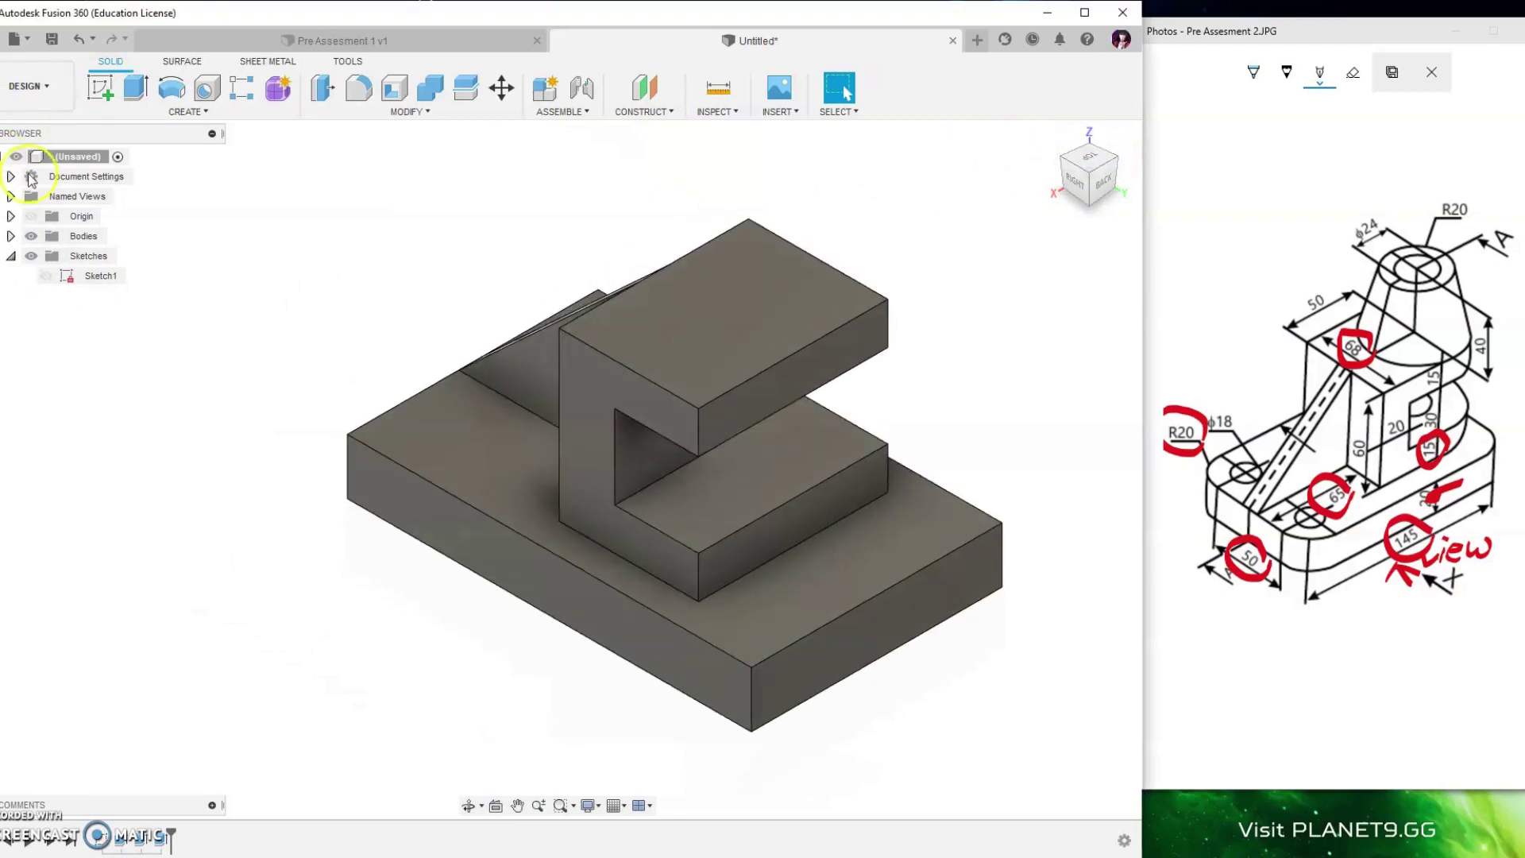
click(102, 95)
click(741, 507)
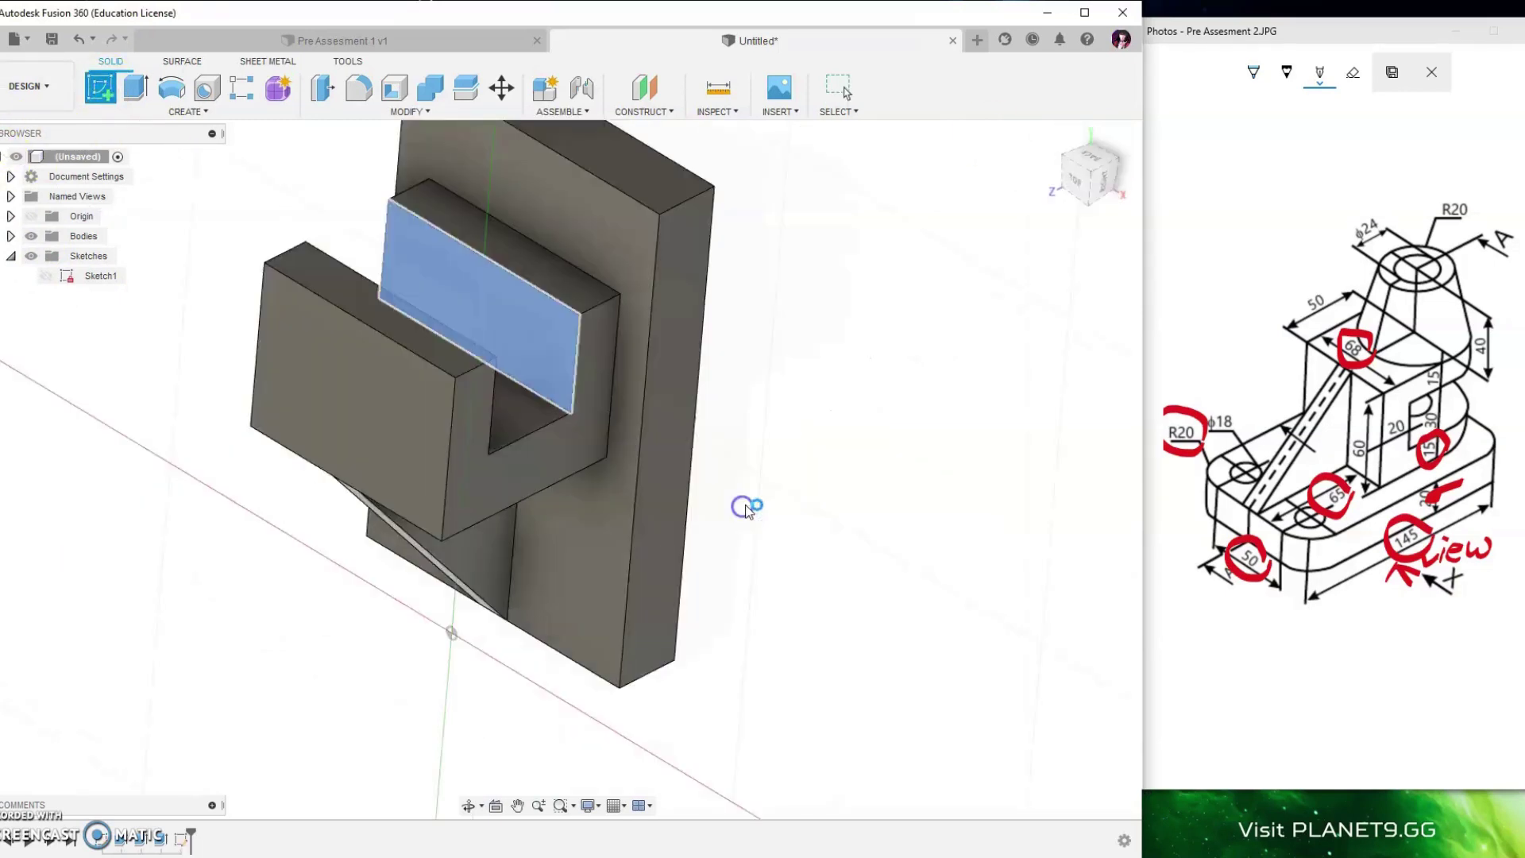
mouse_move(1041, 289)
shift+middle_down()
mouse_move(987, 135)
mouse_move(1032, 159)
shift+middle_up()
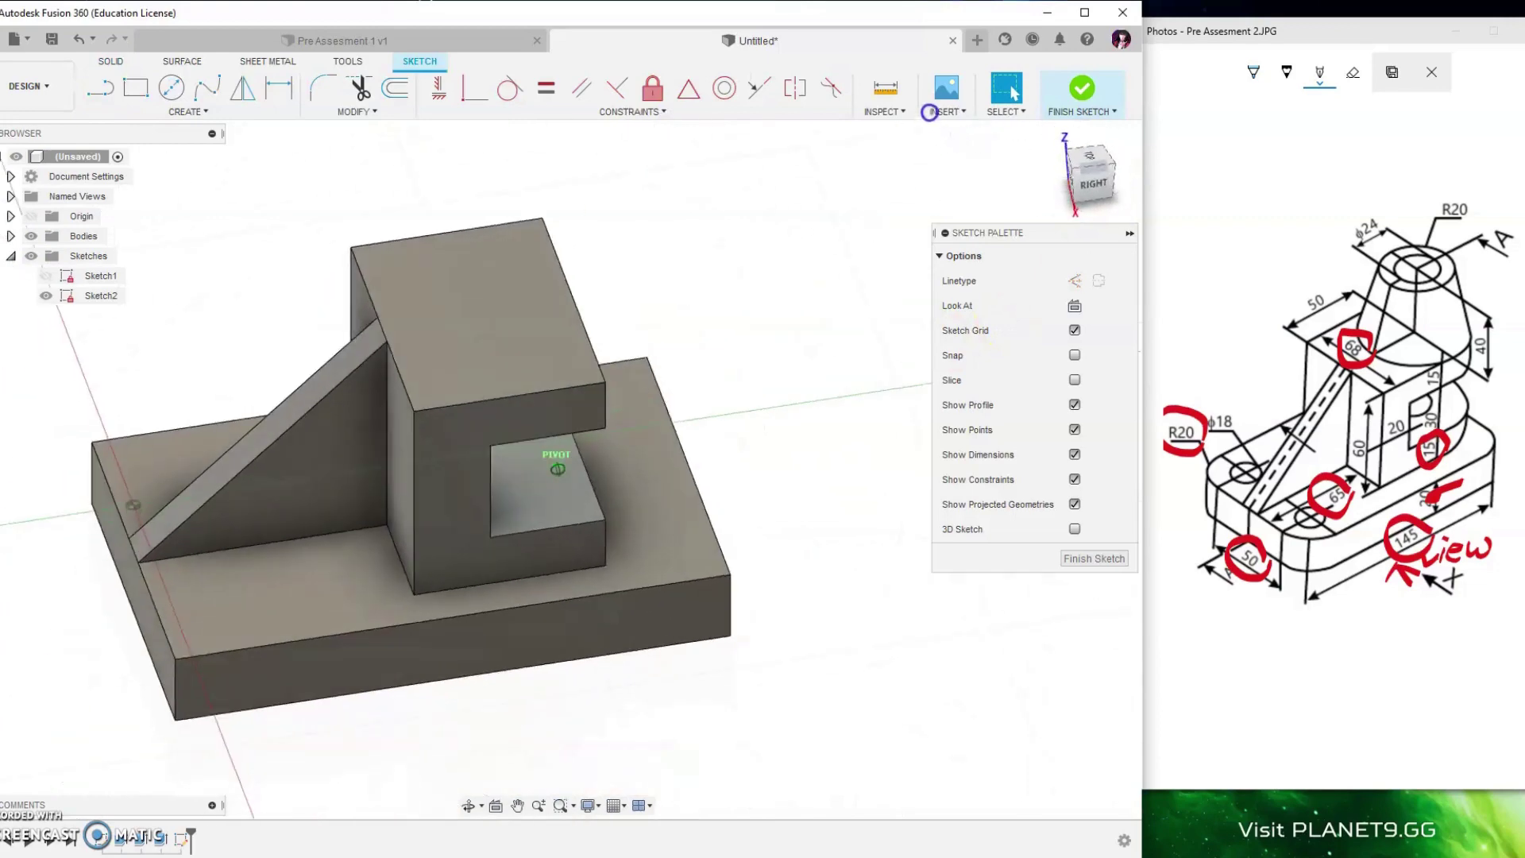
- Draw a line across the lower step from its corner to the far corner
click(1109, 174)
click(1108, 156)
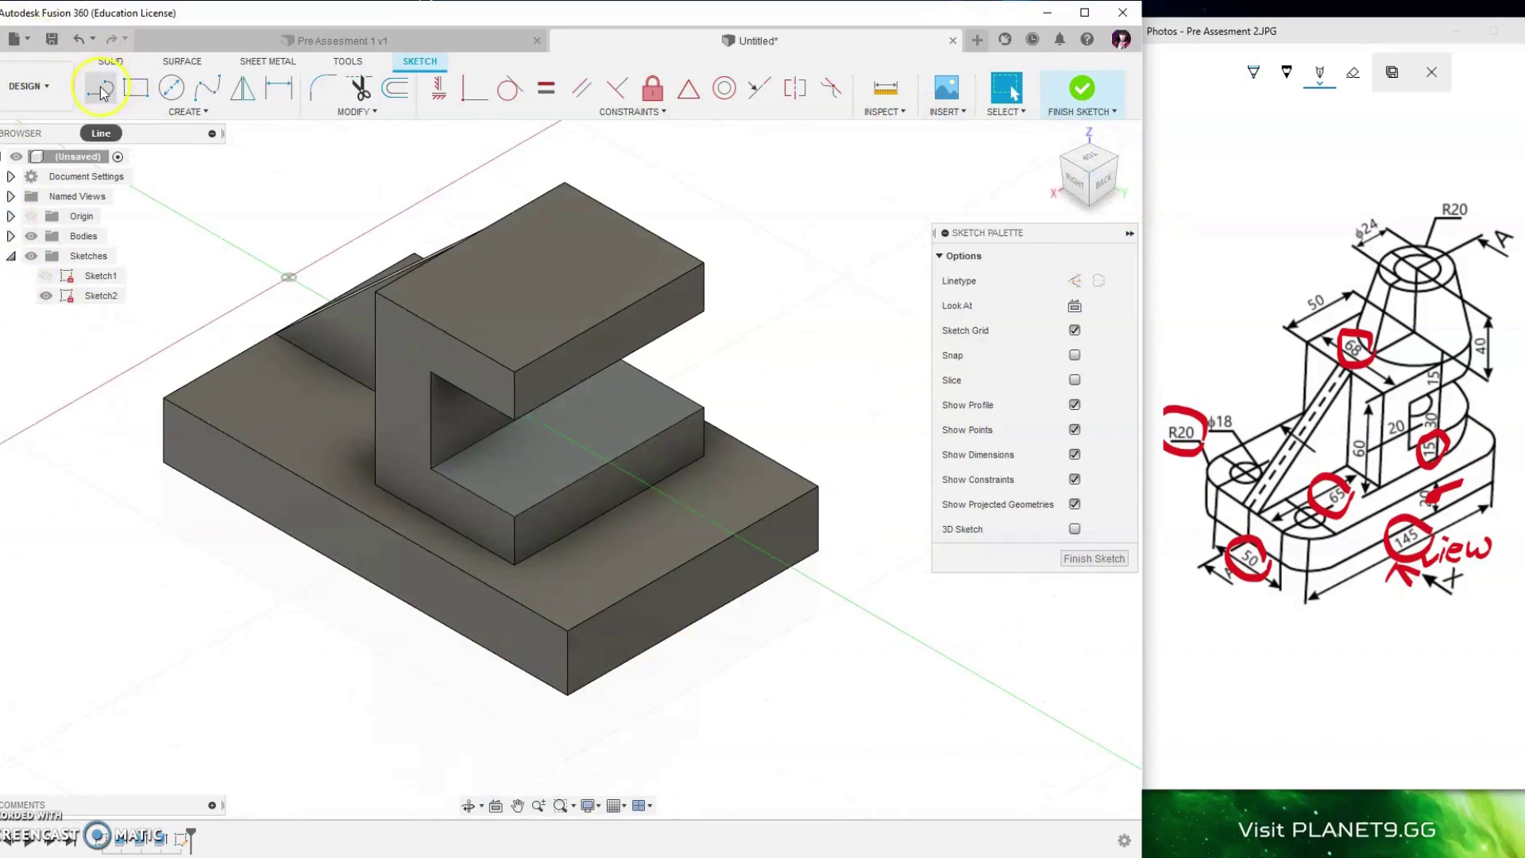
click(101, 88)
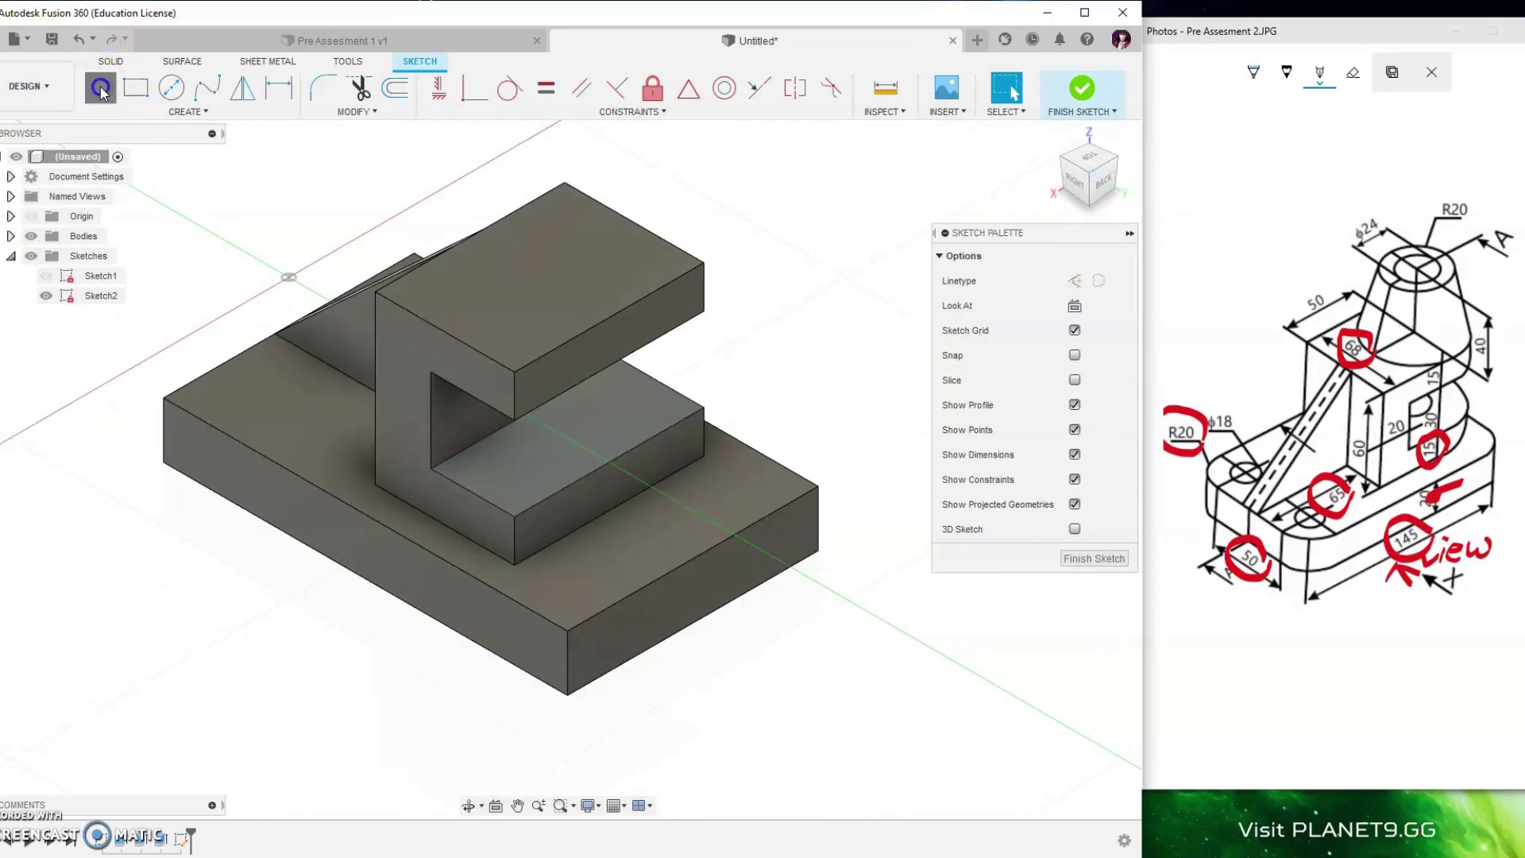
click(517, 516)
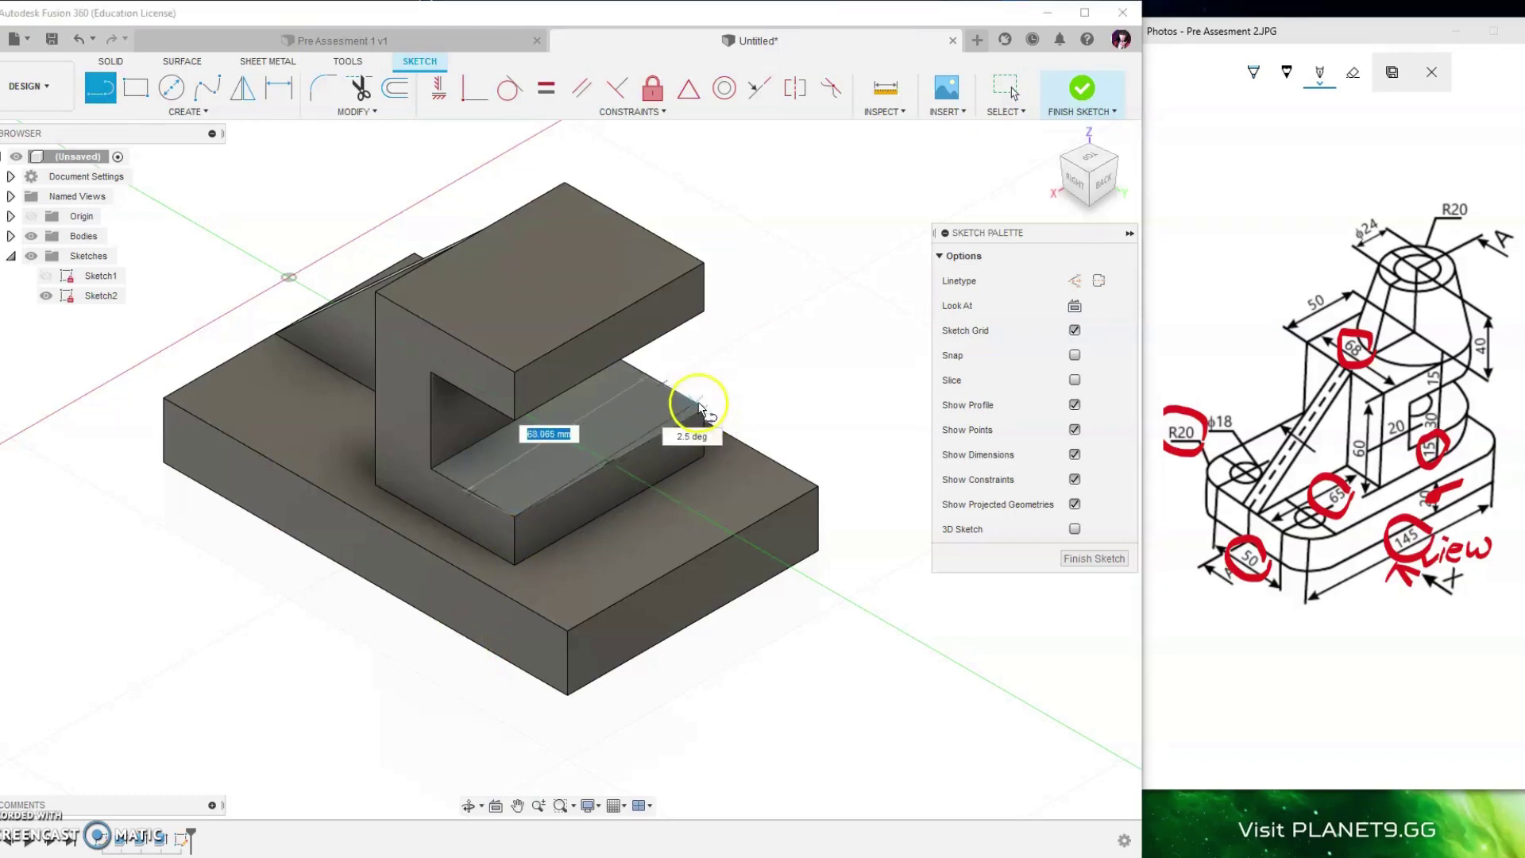
click(704, 408)
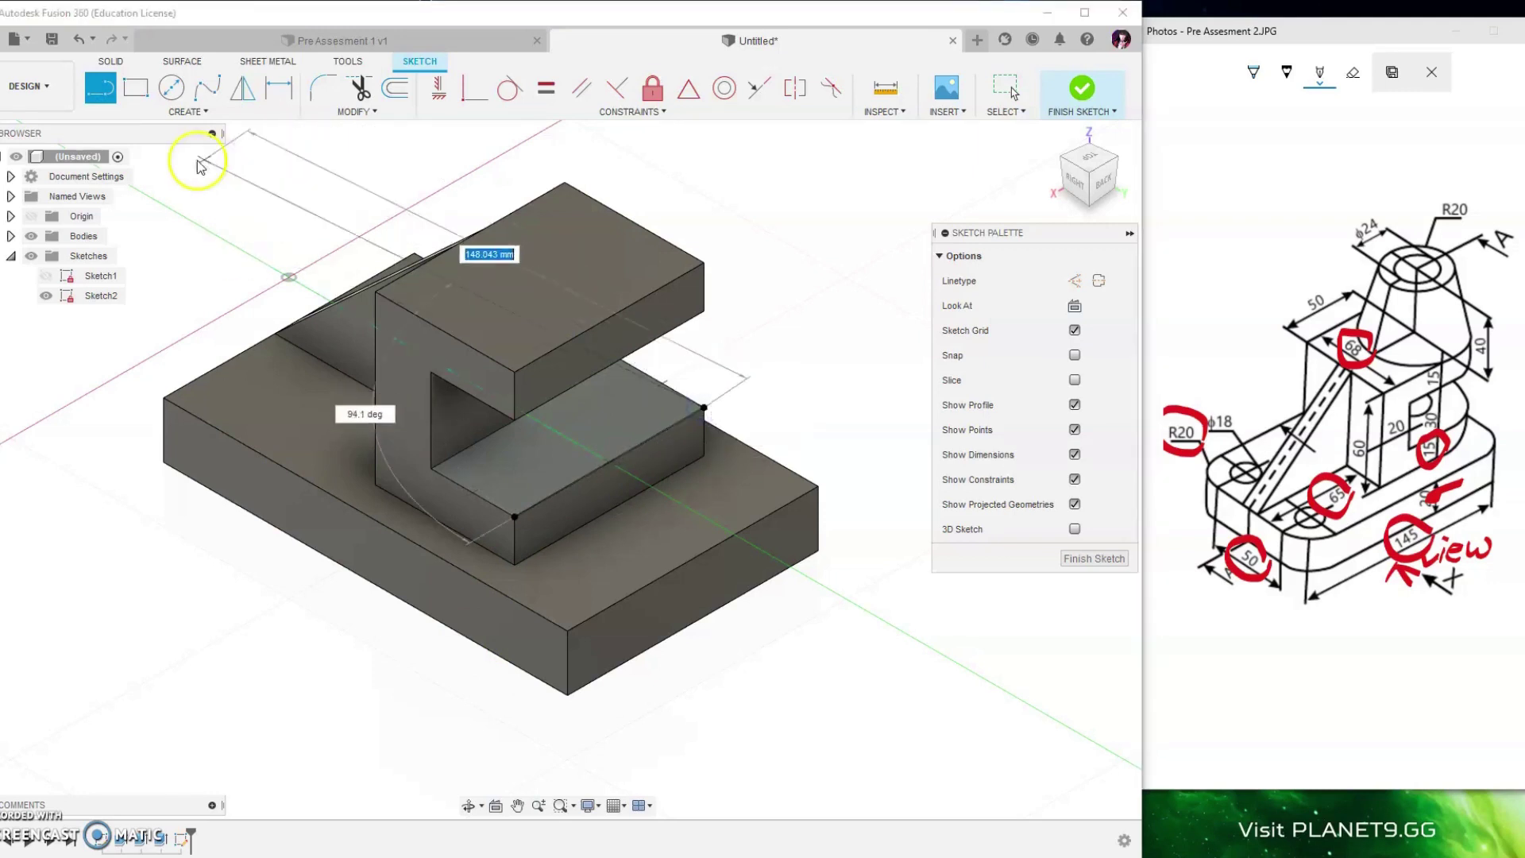
key(Escape)
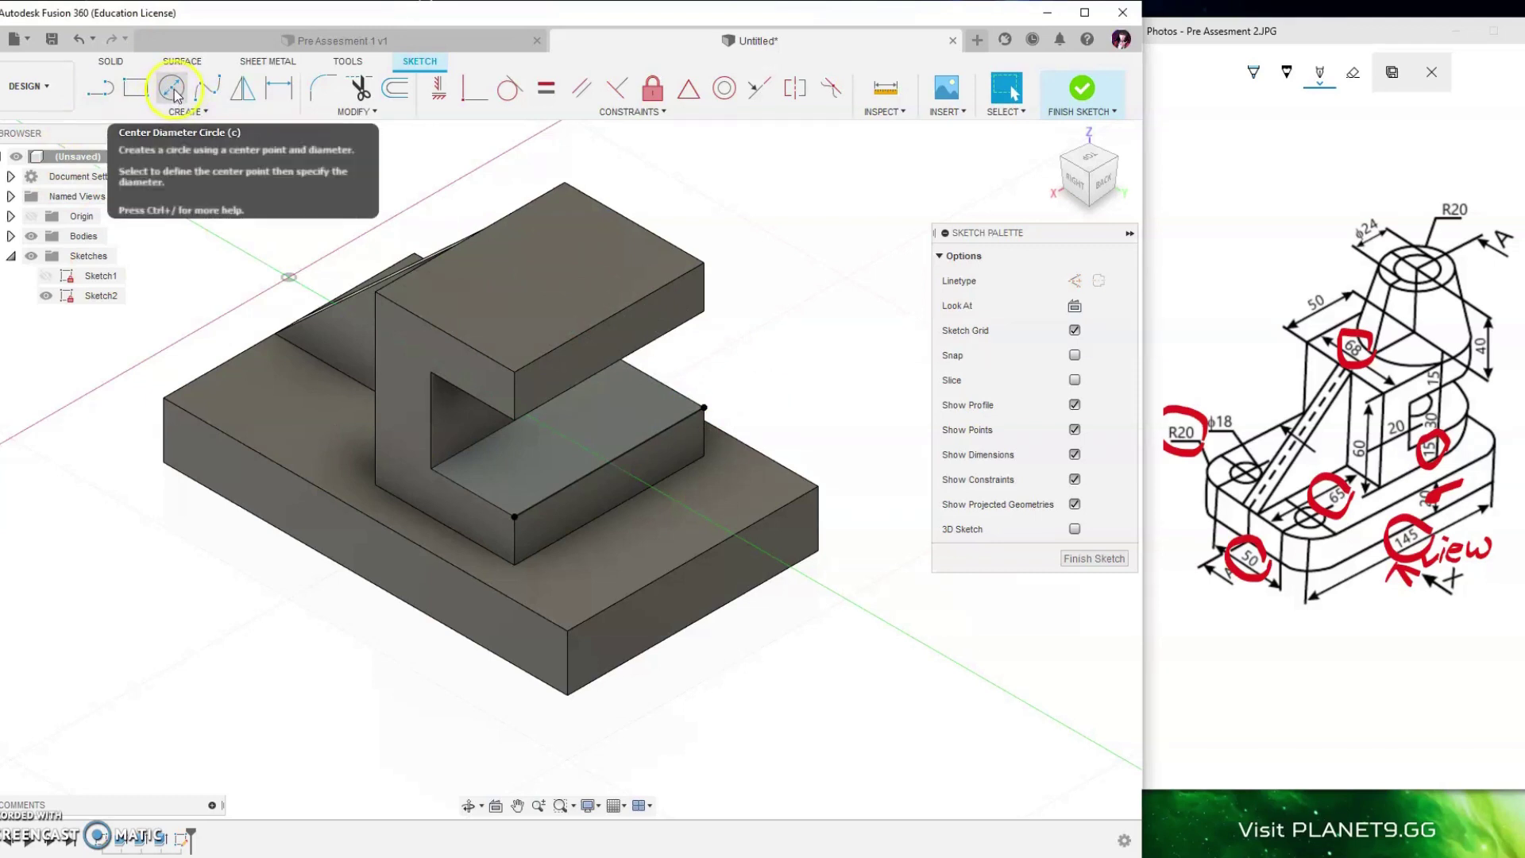
- Place a 68 mm diameter circle on the step and finish the sketch
click(173, 96)
click(608, 467)
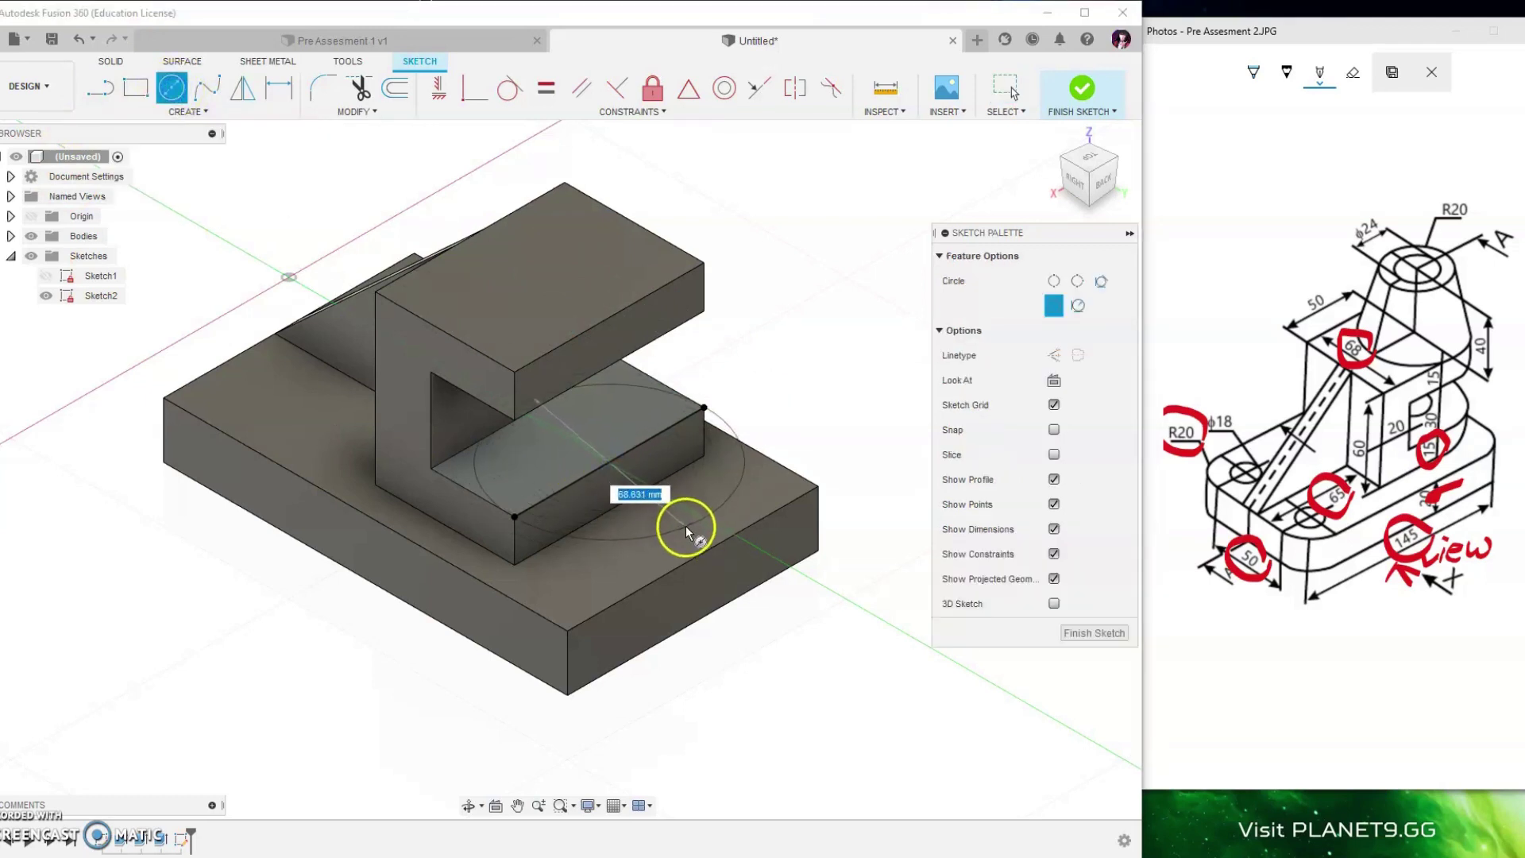
text(66)
key(Tab)
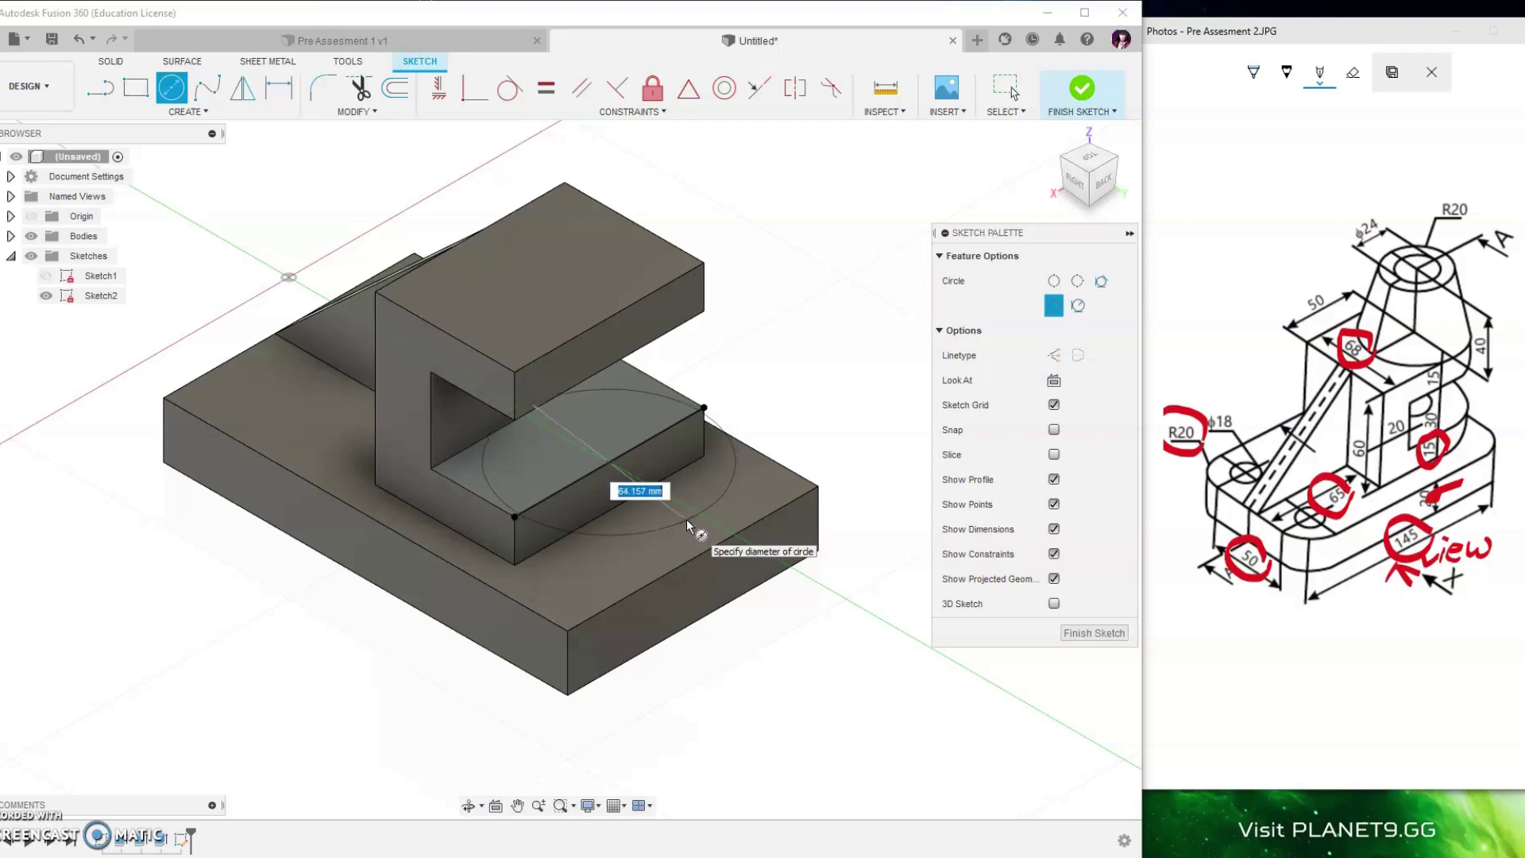
text(68)
key(Tab)
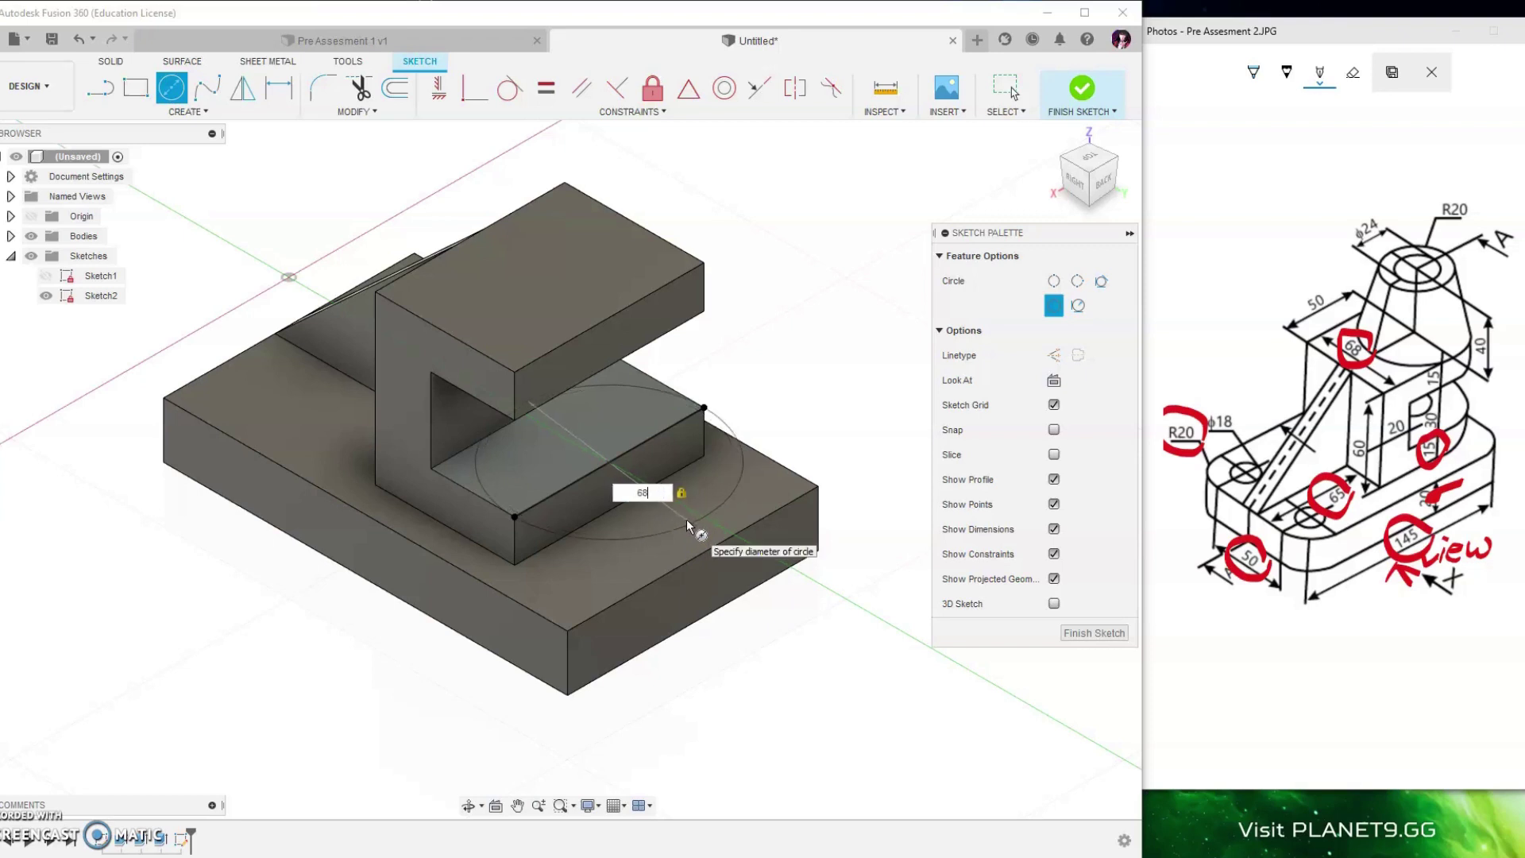
key(Return)
click(683, 531)
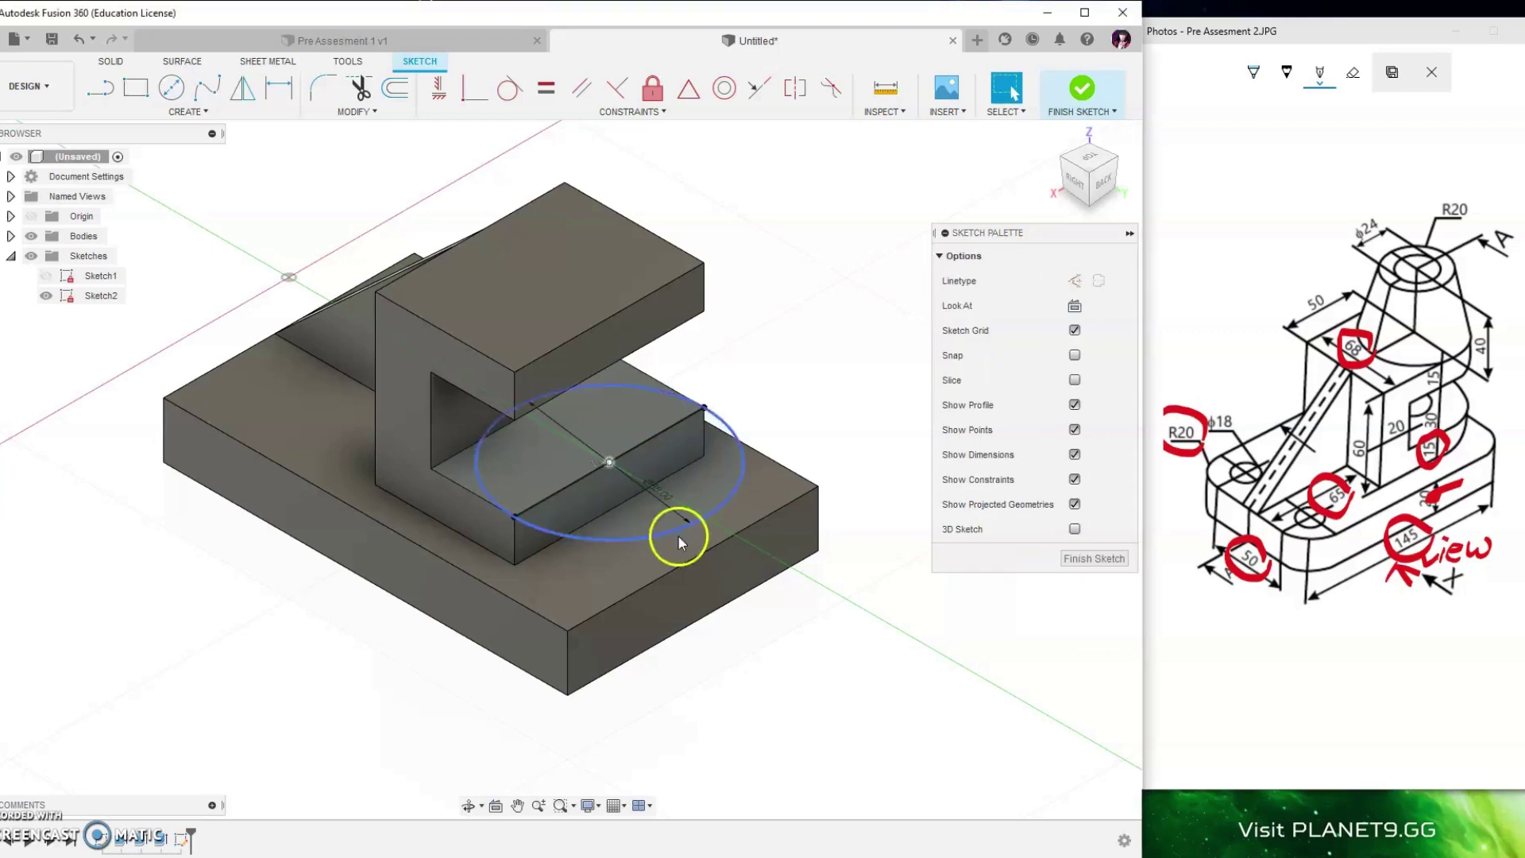
click(530, 494)
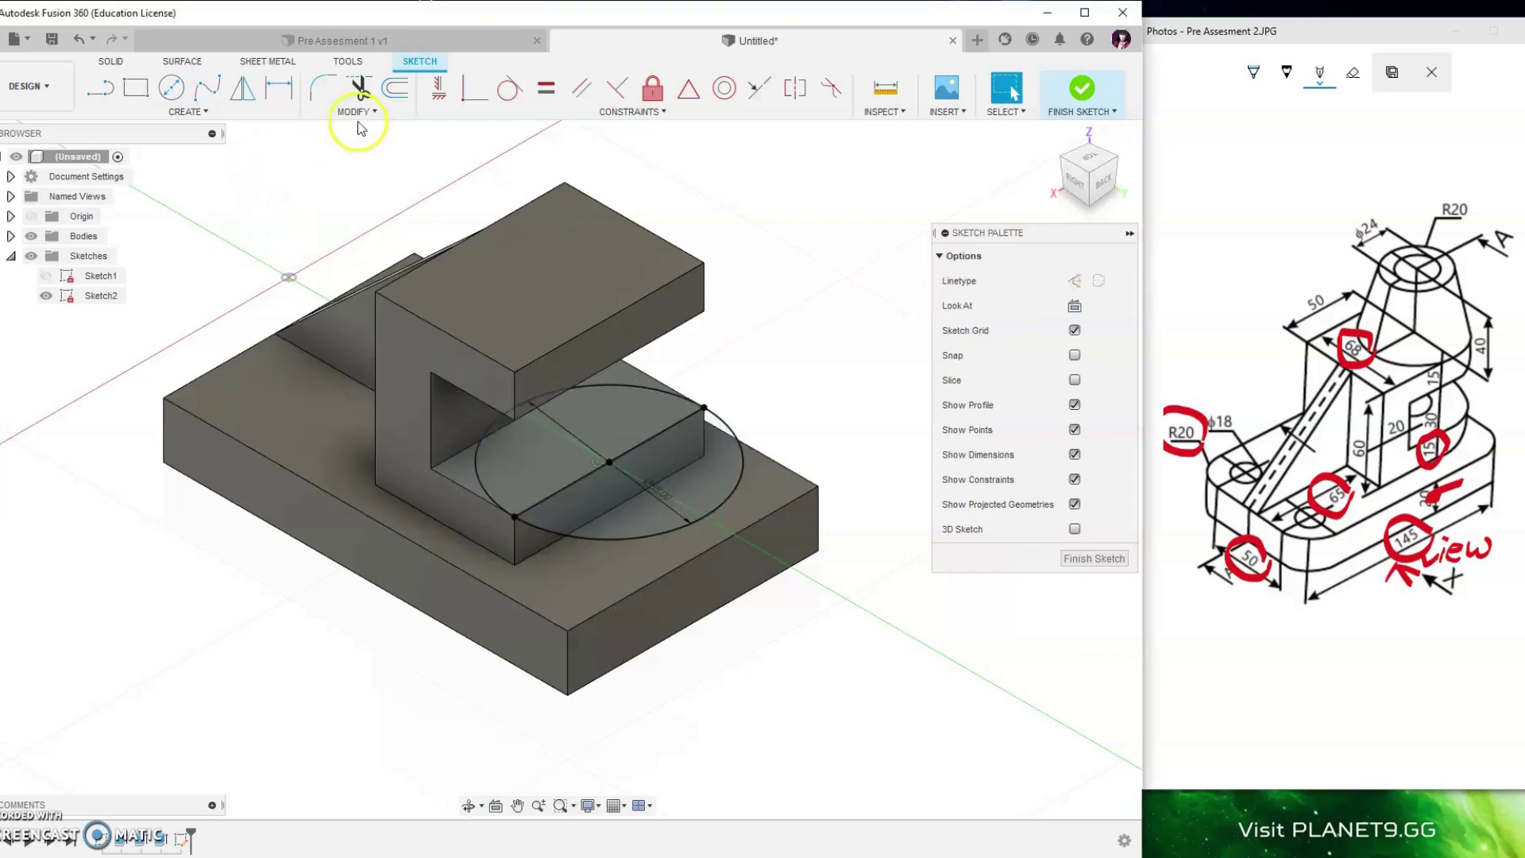
click(1082, 89)
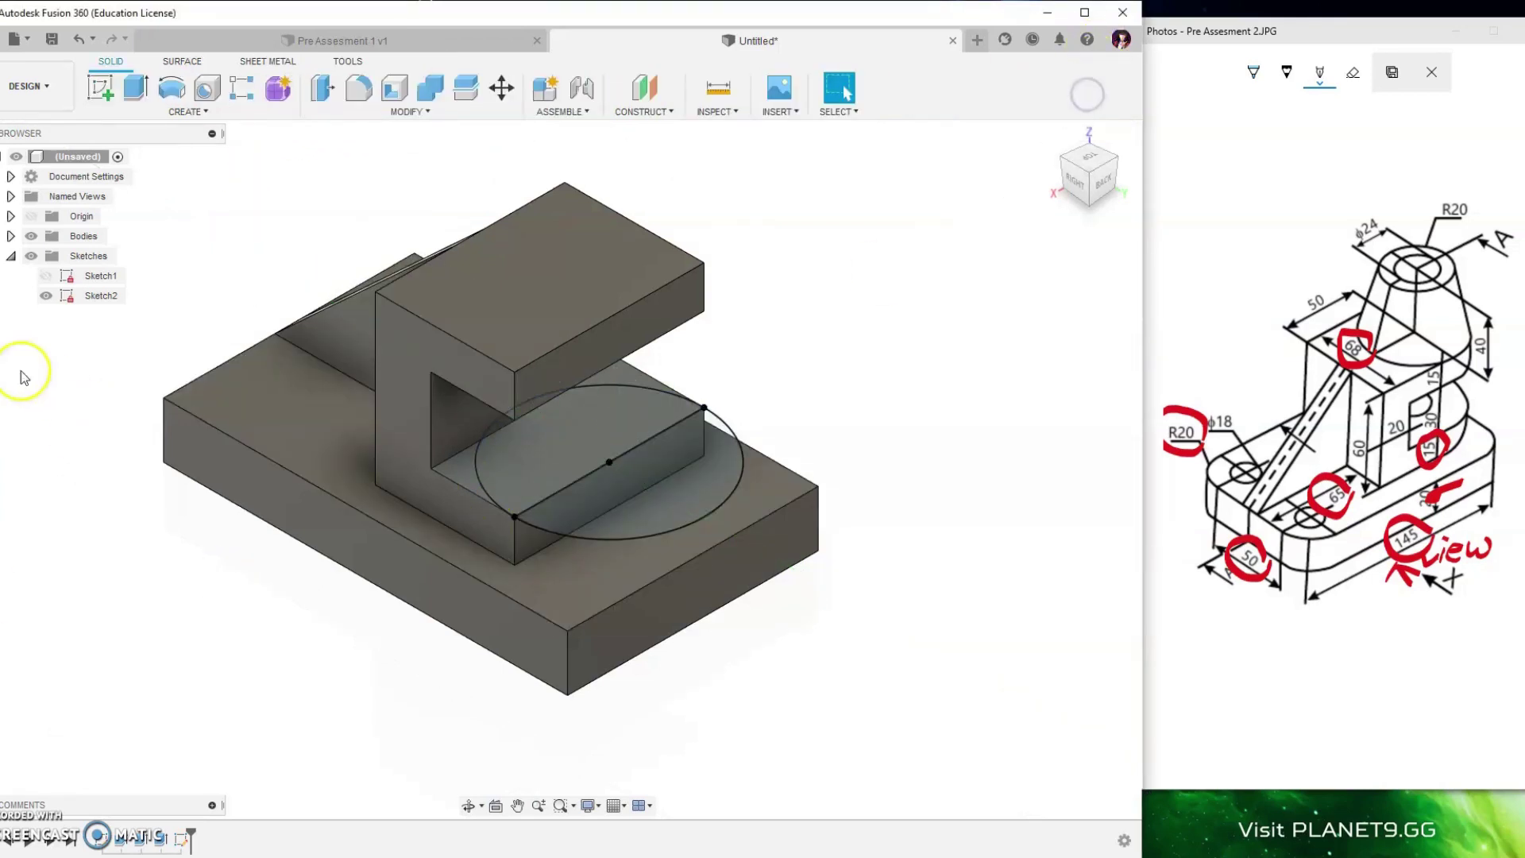
- Extrude the outer half-circle To Object down to the base top face, then show Sketch2
click(135, 88)
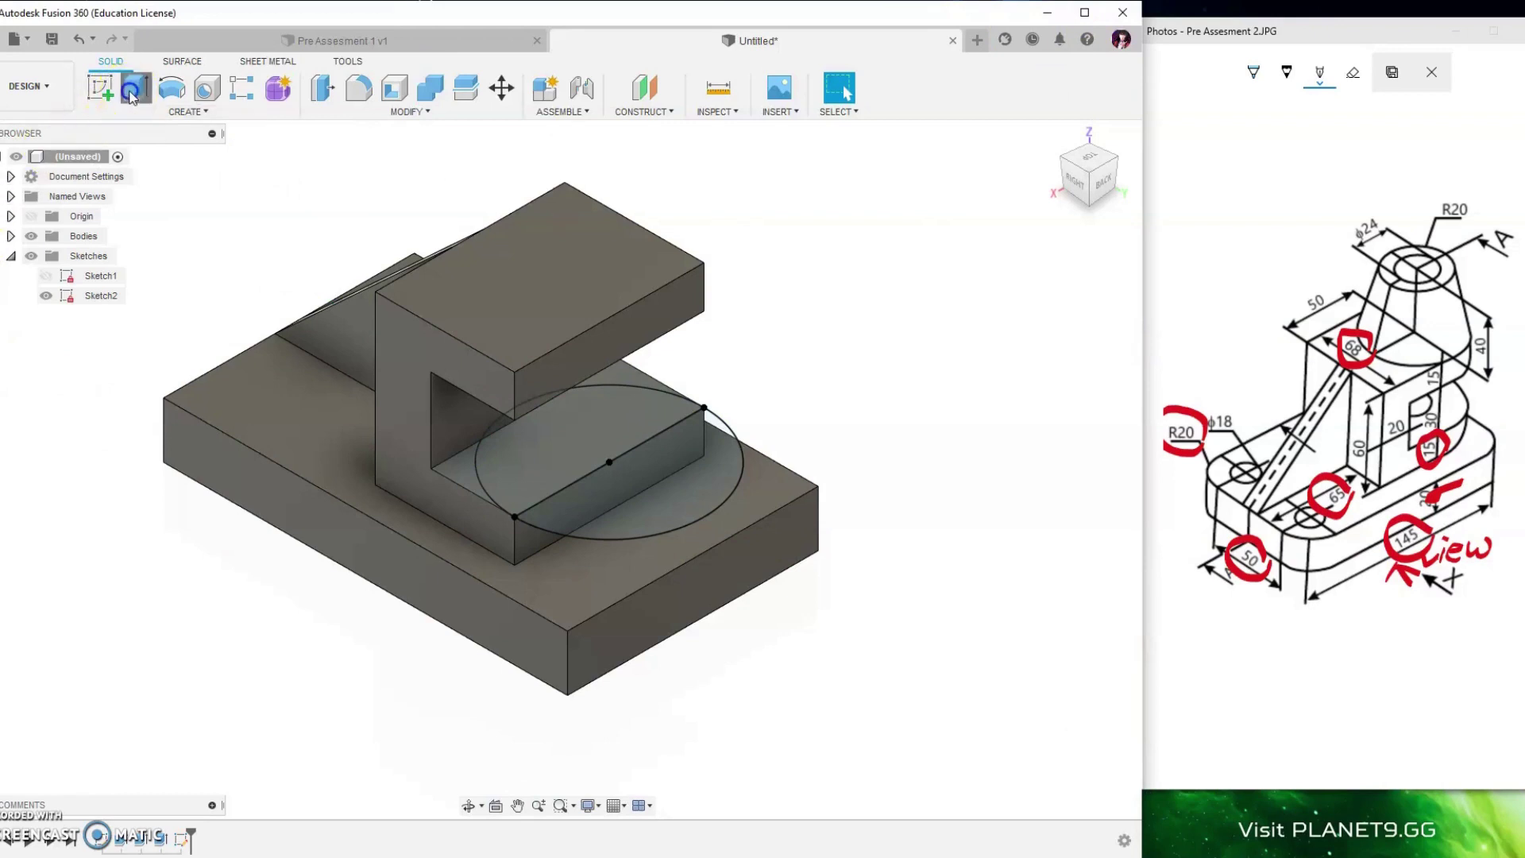
click(666, 507)
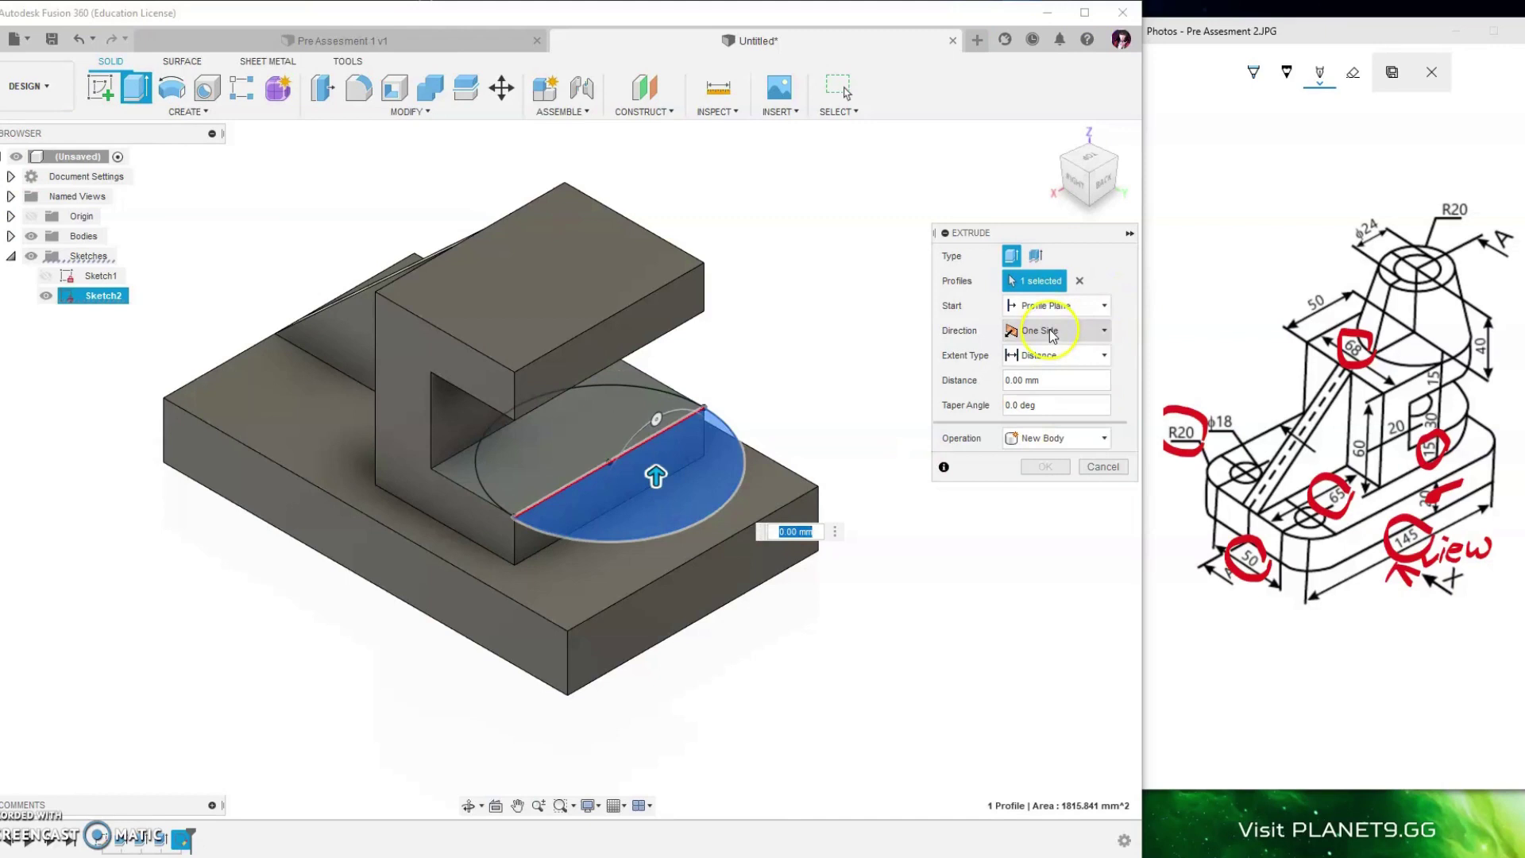
click(1053, 355)
click(1041, 397)
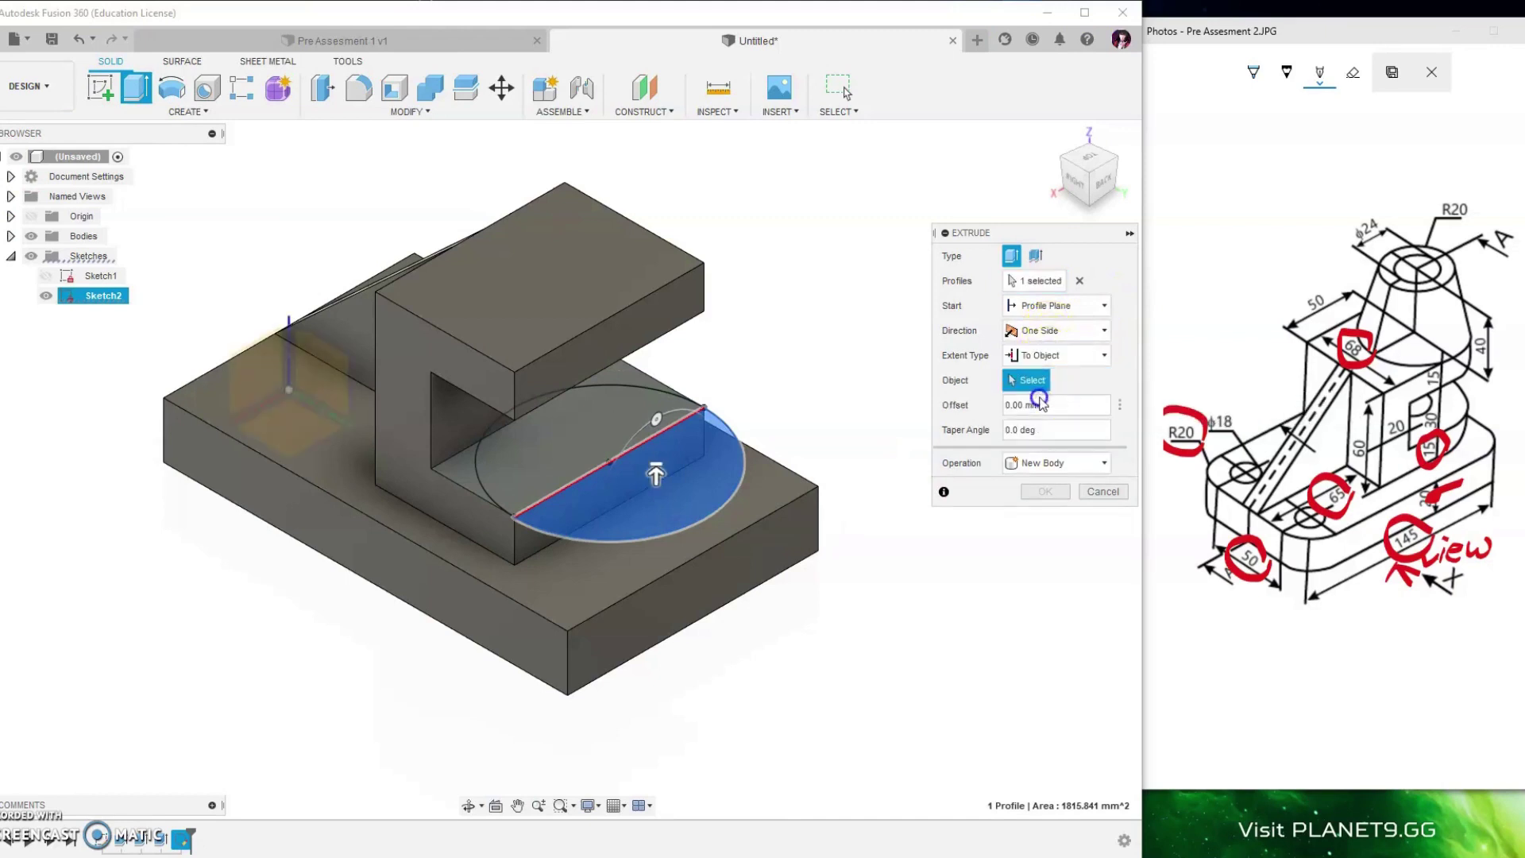
click(547, 565)
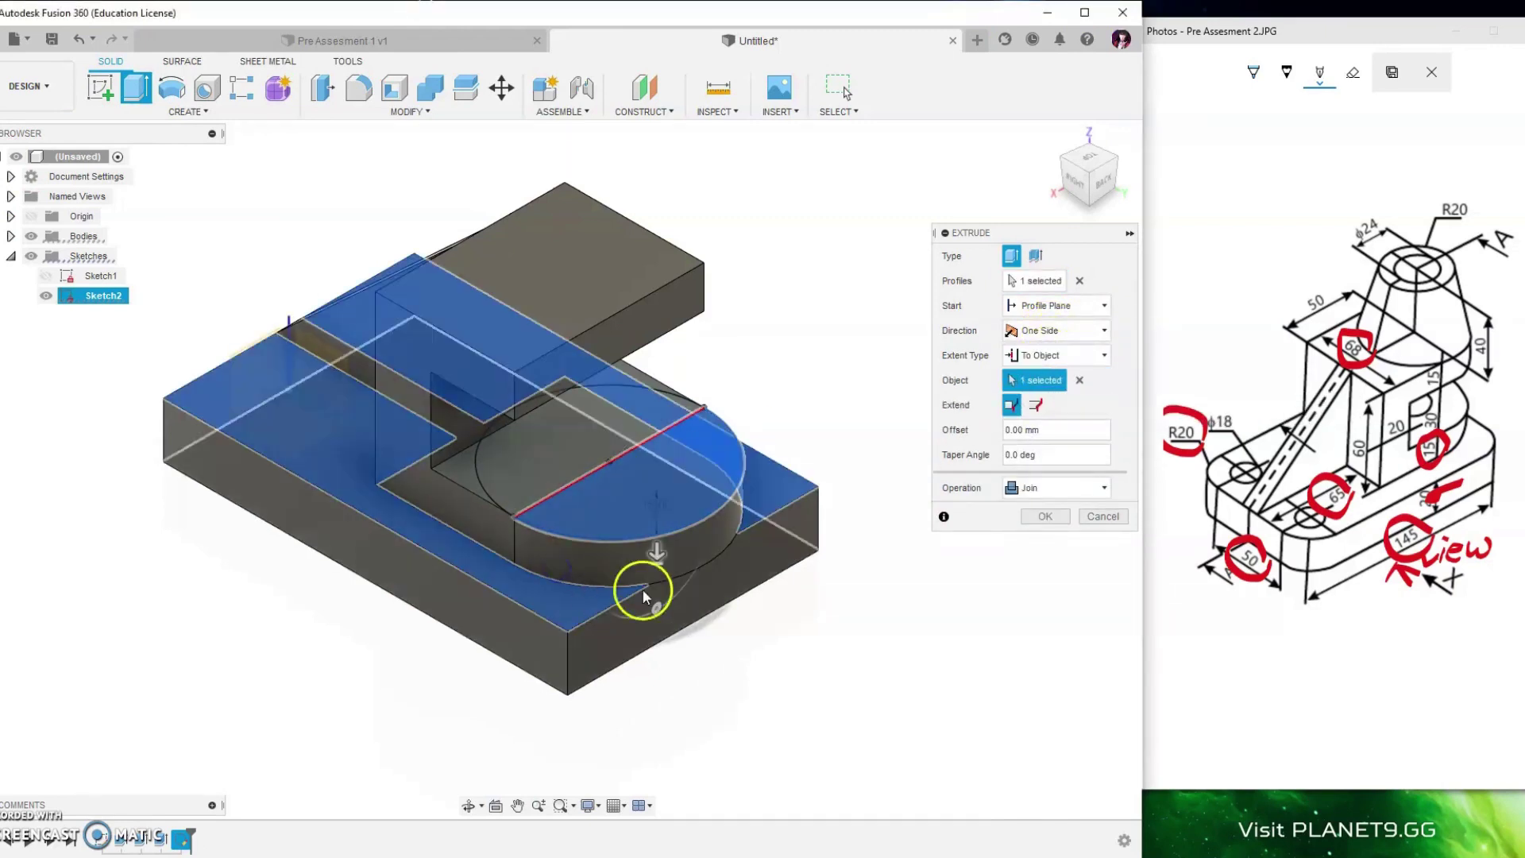
click(1036, 516)
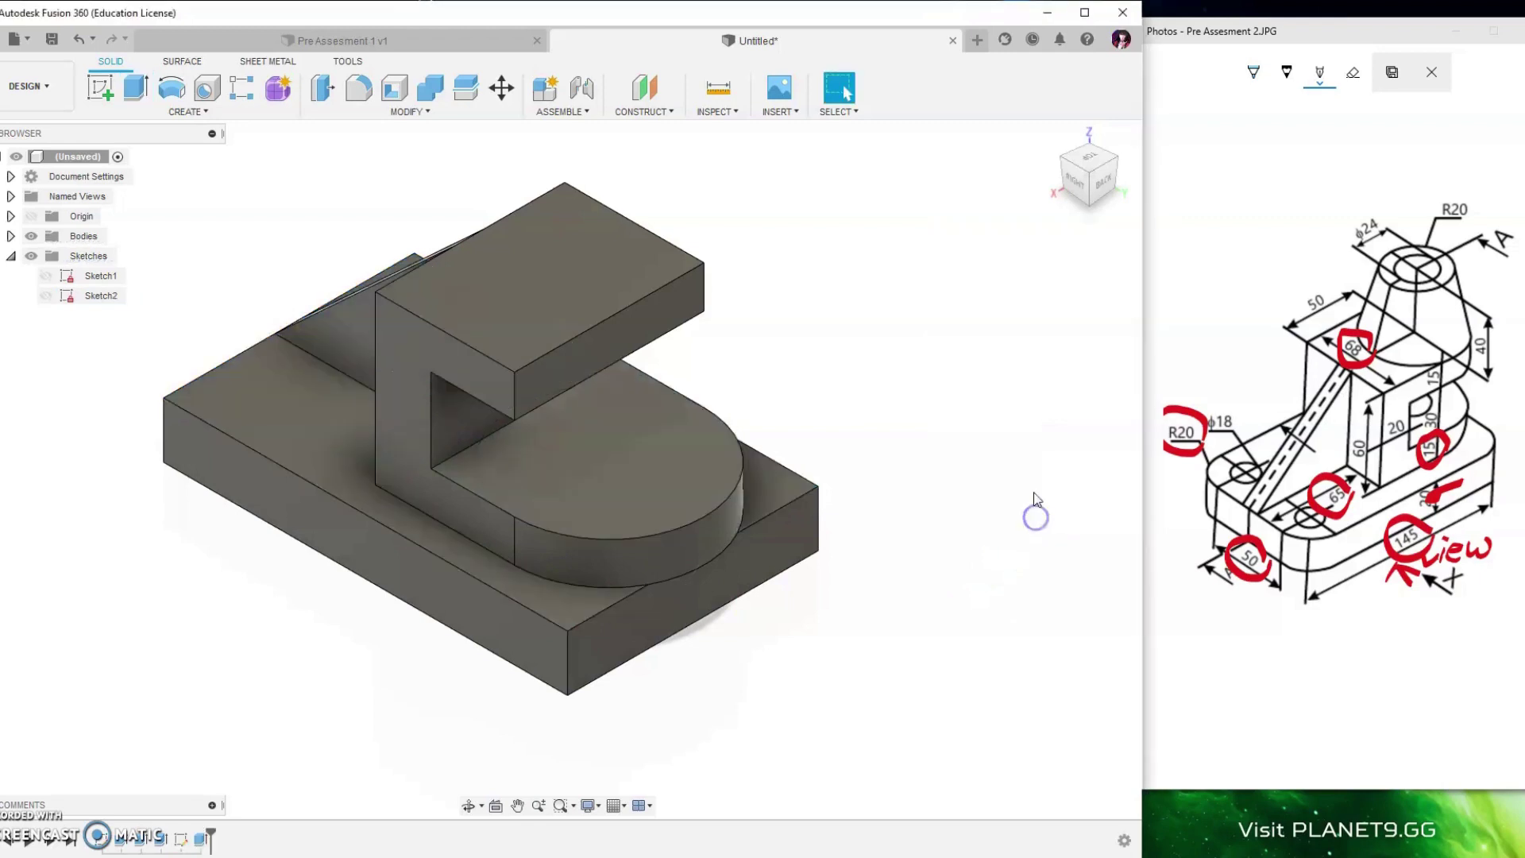
click(49, 297)
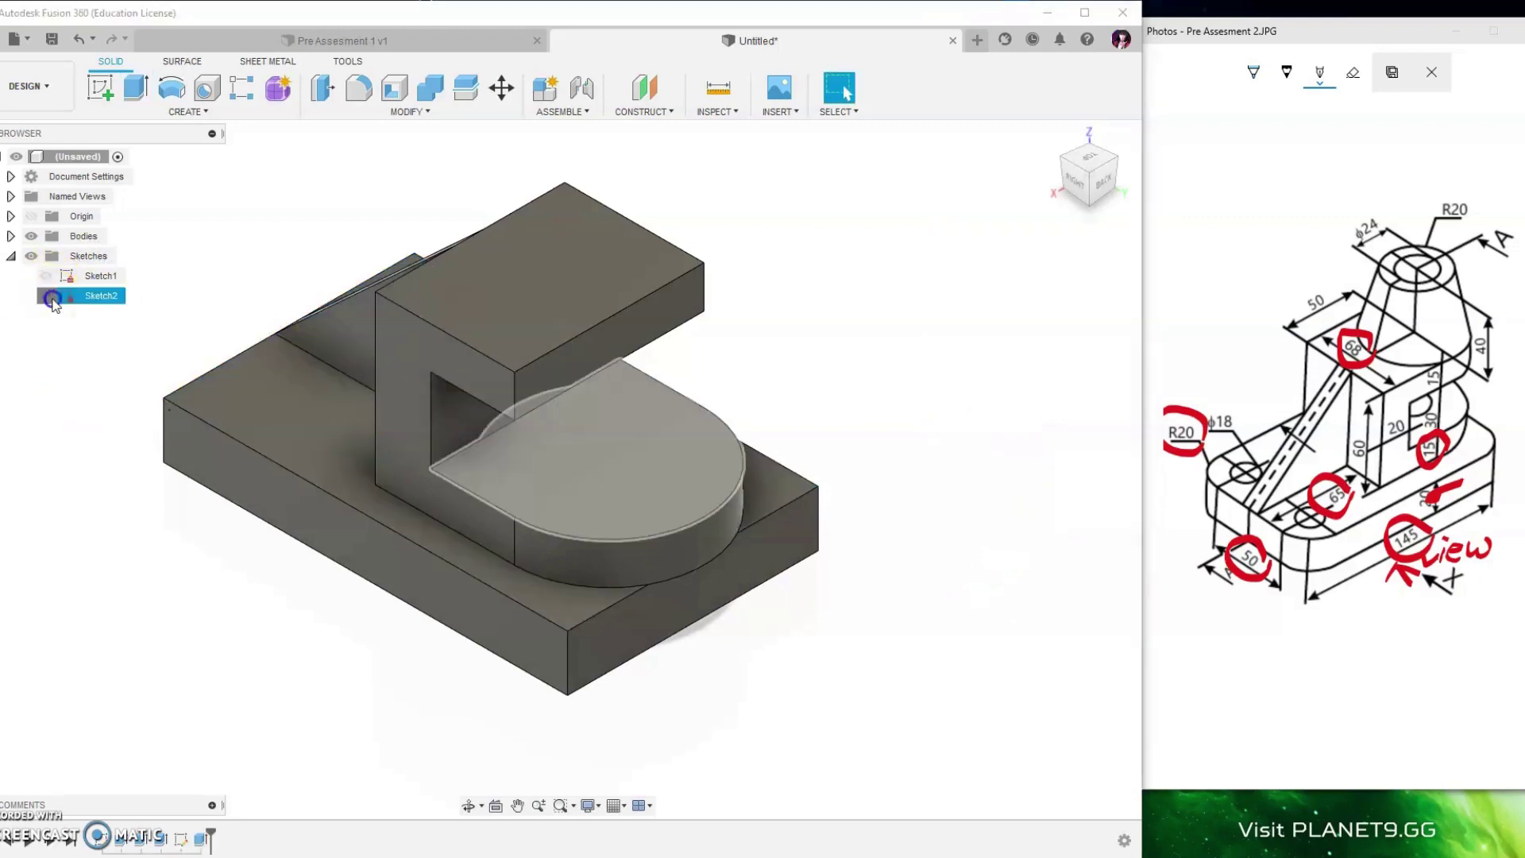
- Extrude the half-circle profile from the top overhang's underside up to its top face, joined
click(132, 89)
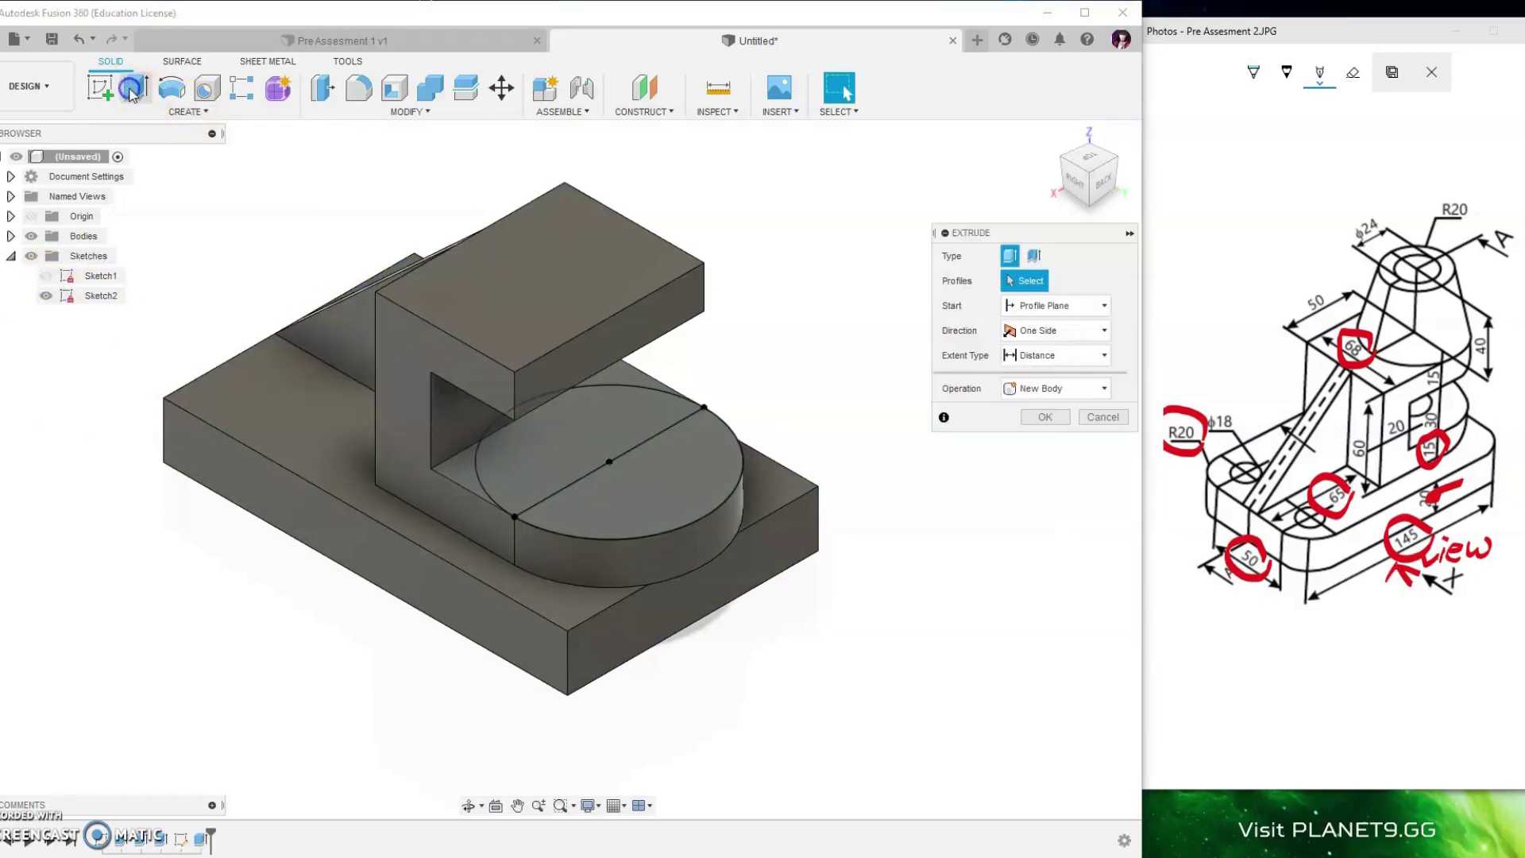
click(637, 492)
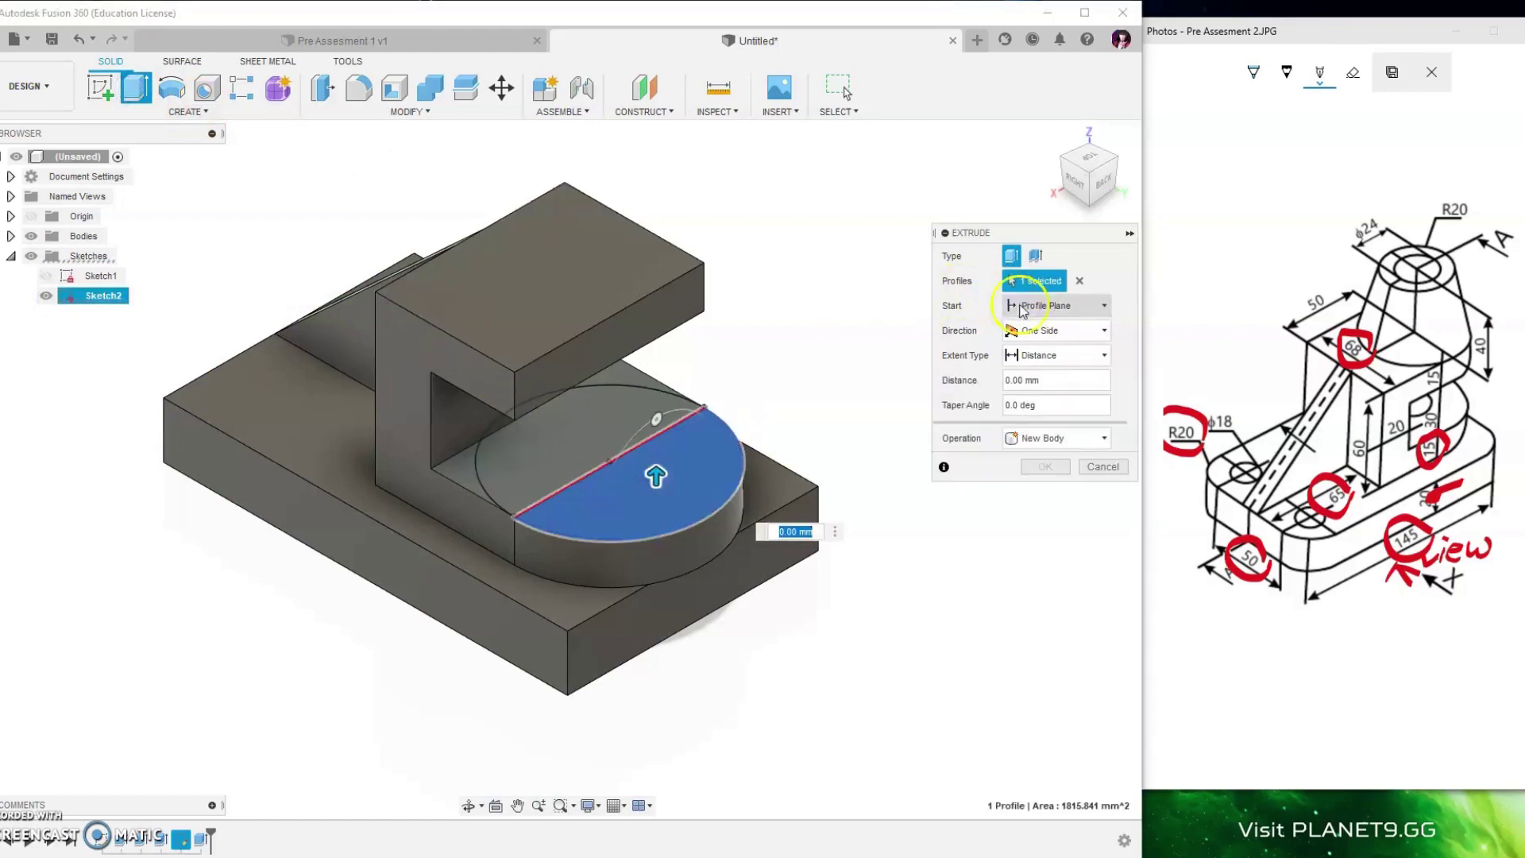
click(1064, 317)
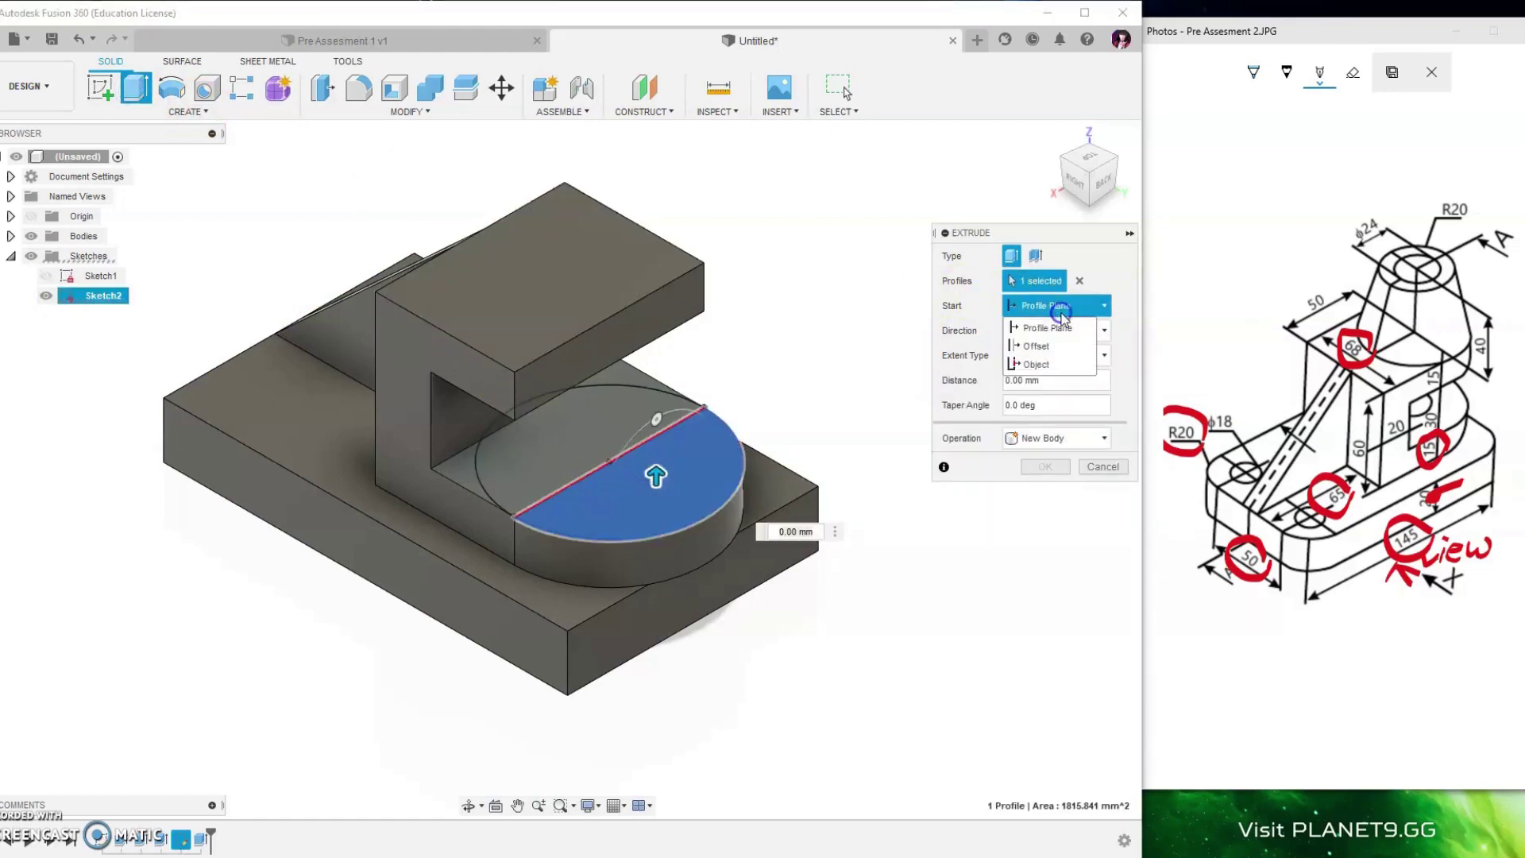
click(1046, 363)
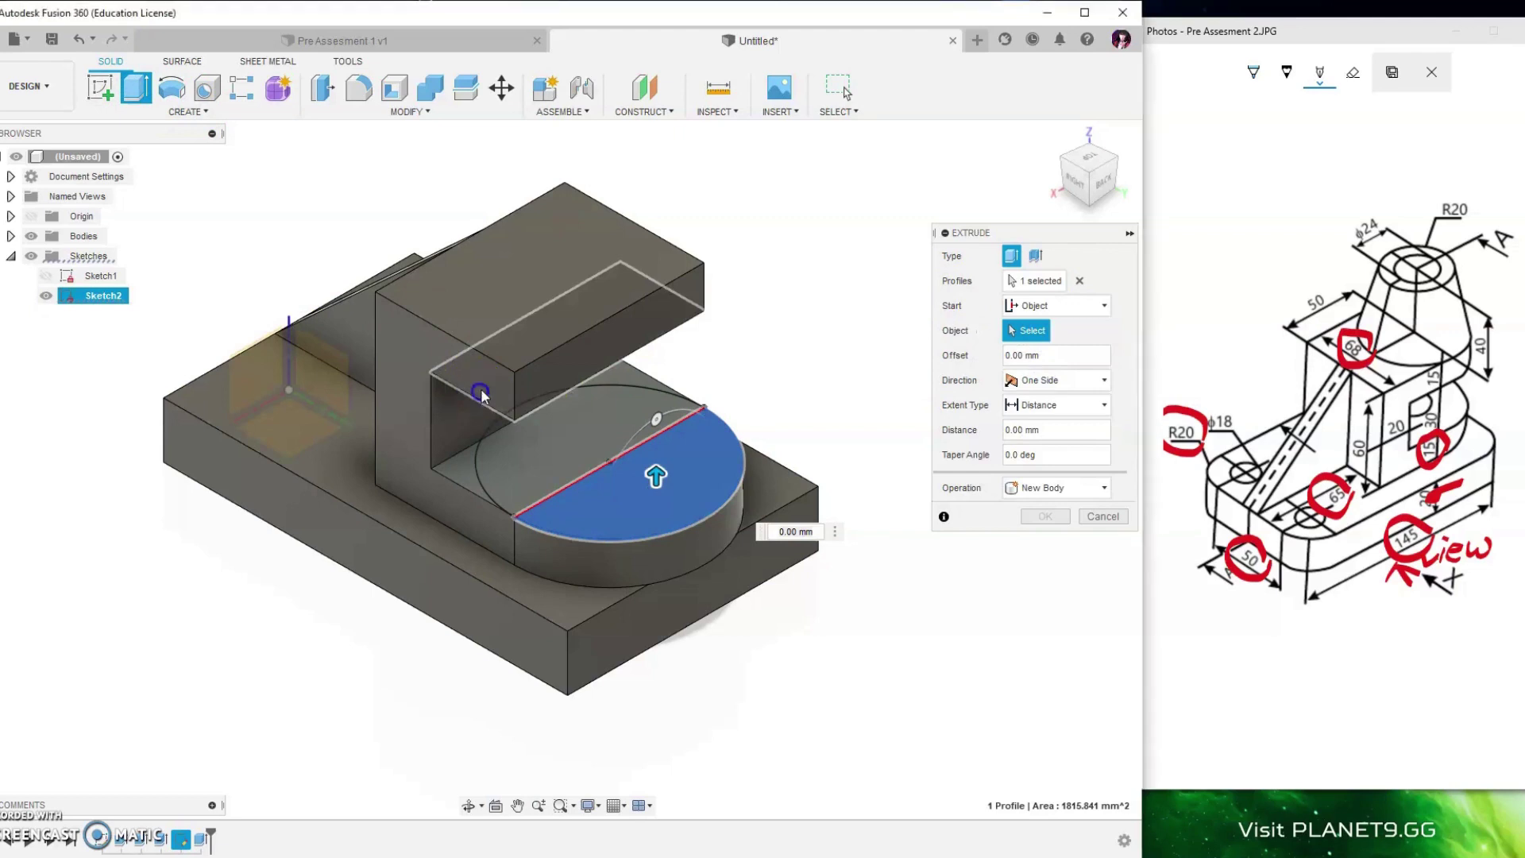
click(479, 391)
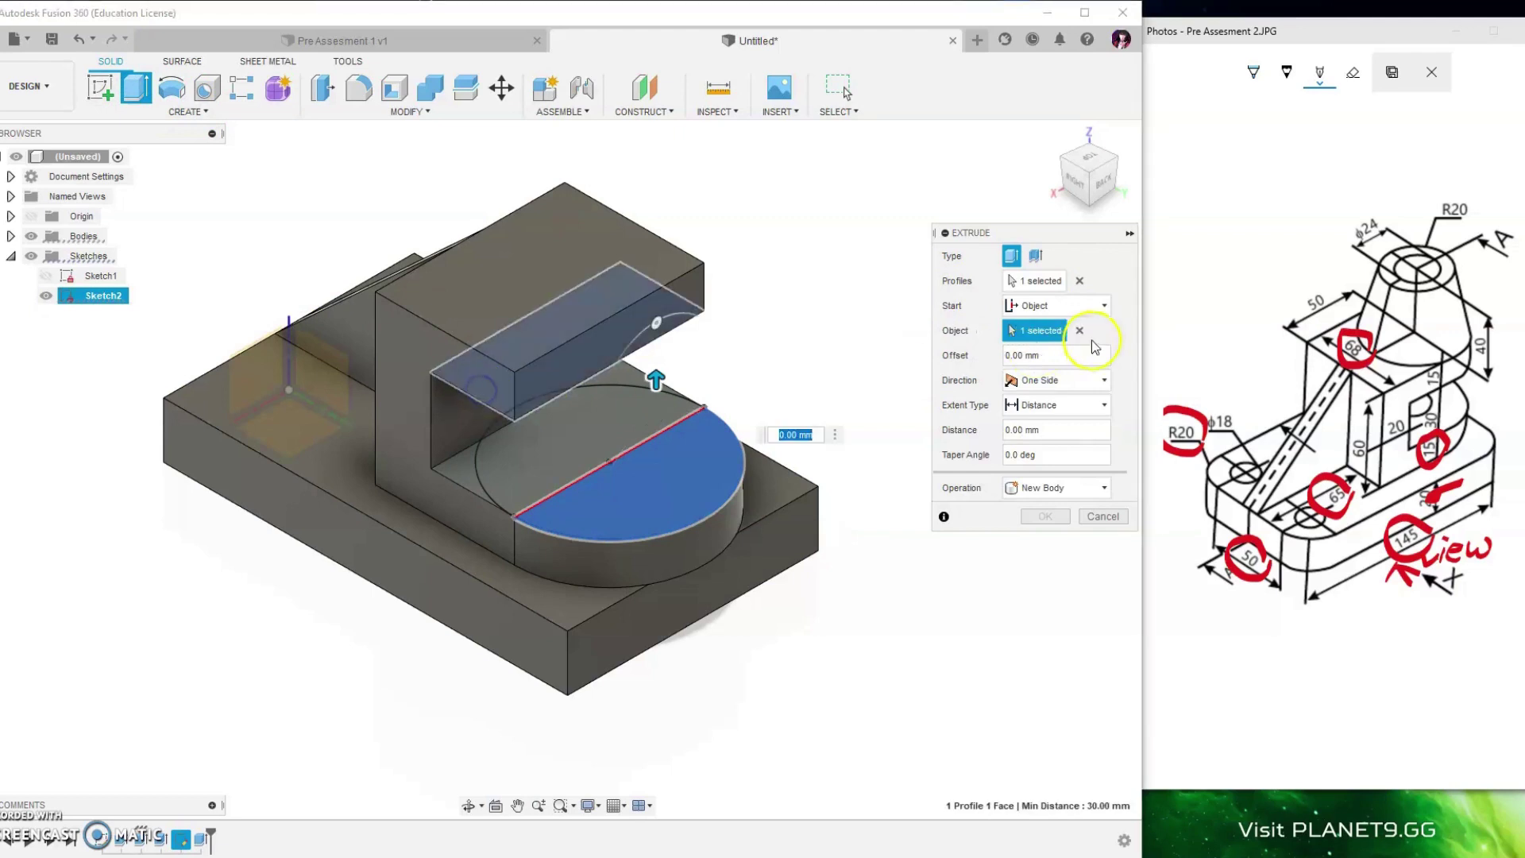
click(1053, 407)
click(1040, 445)
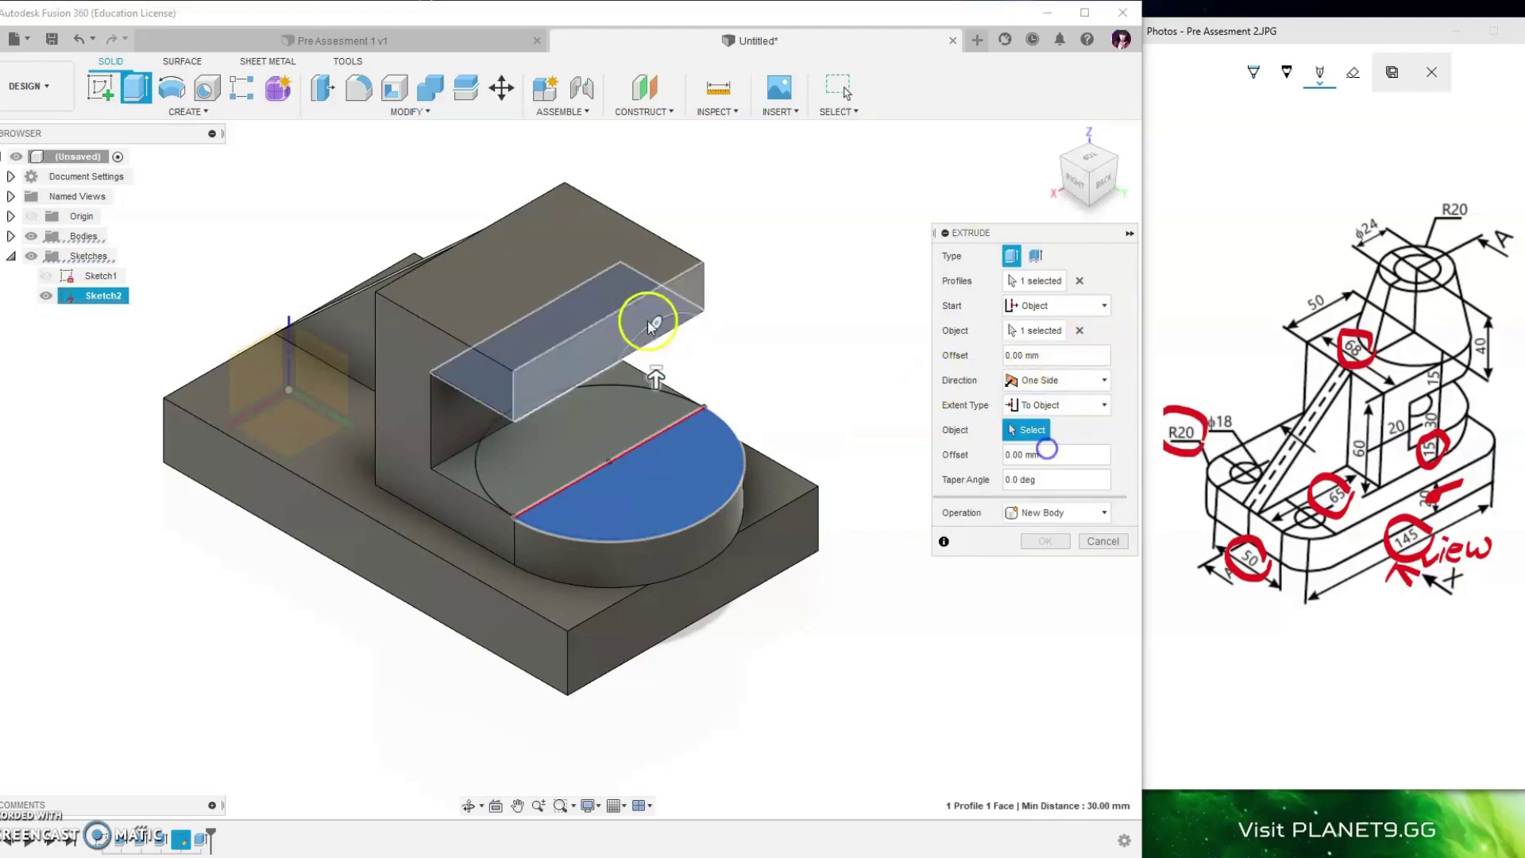
click(595, 304)
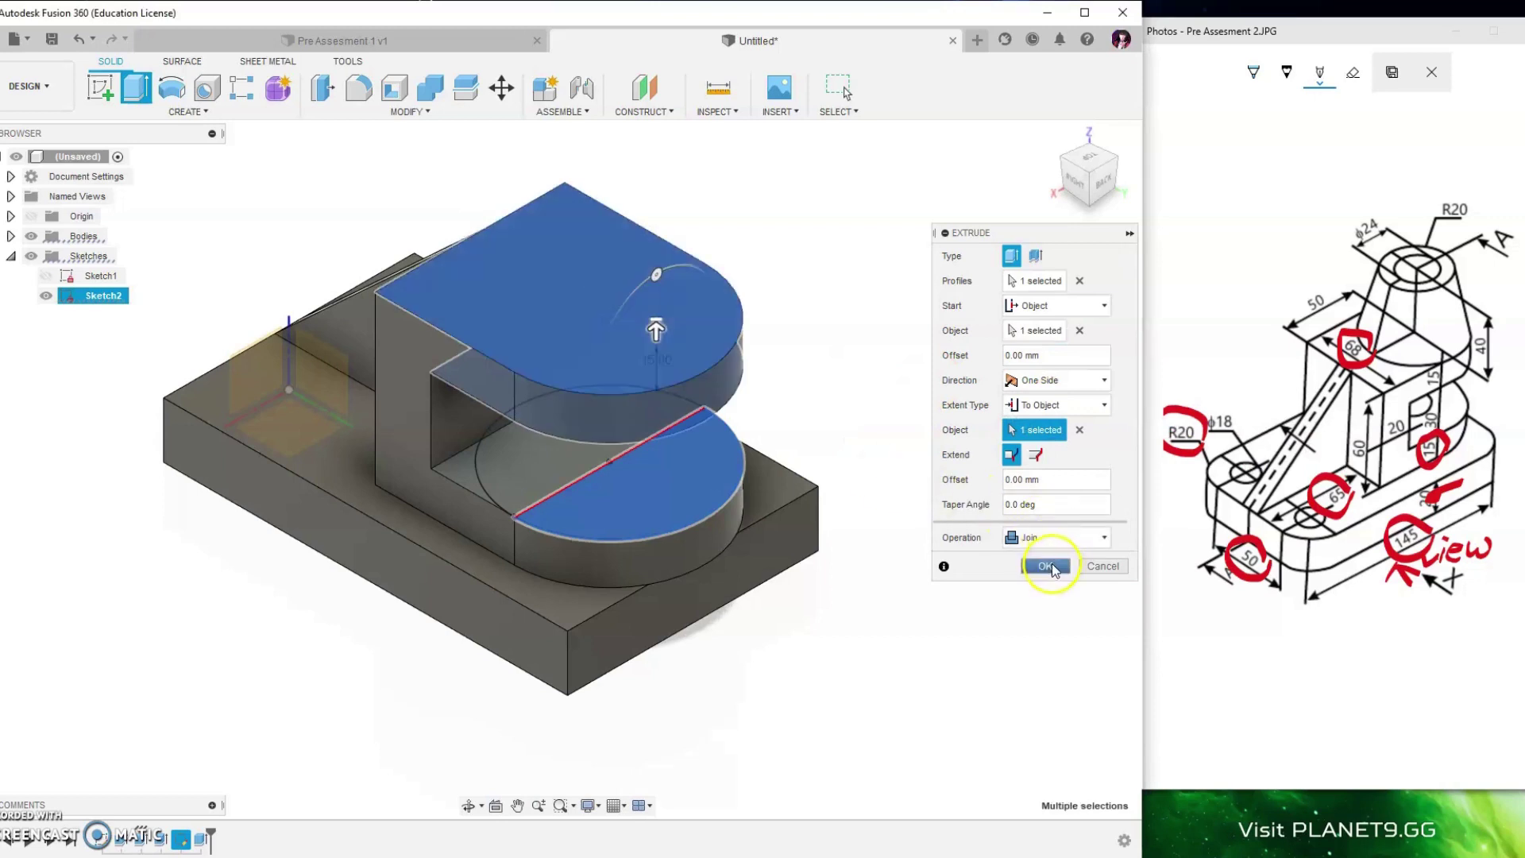
click(1046, 566)
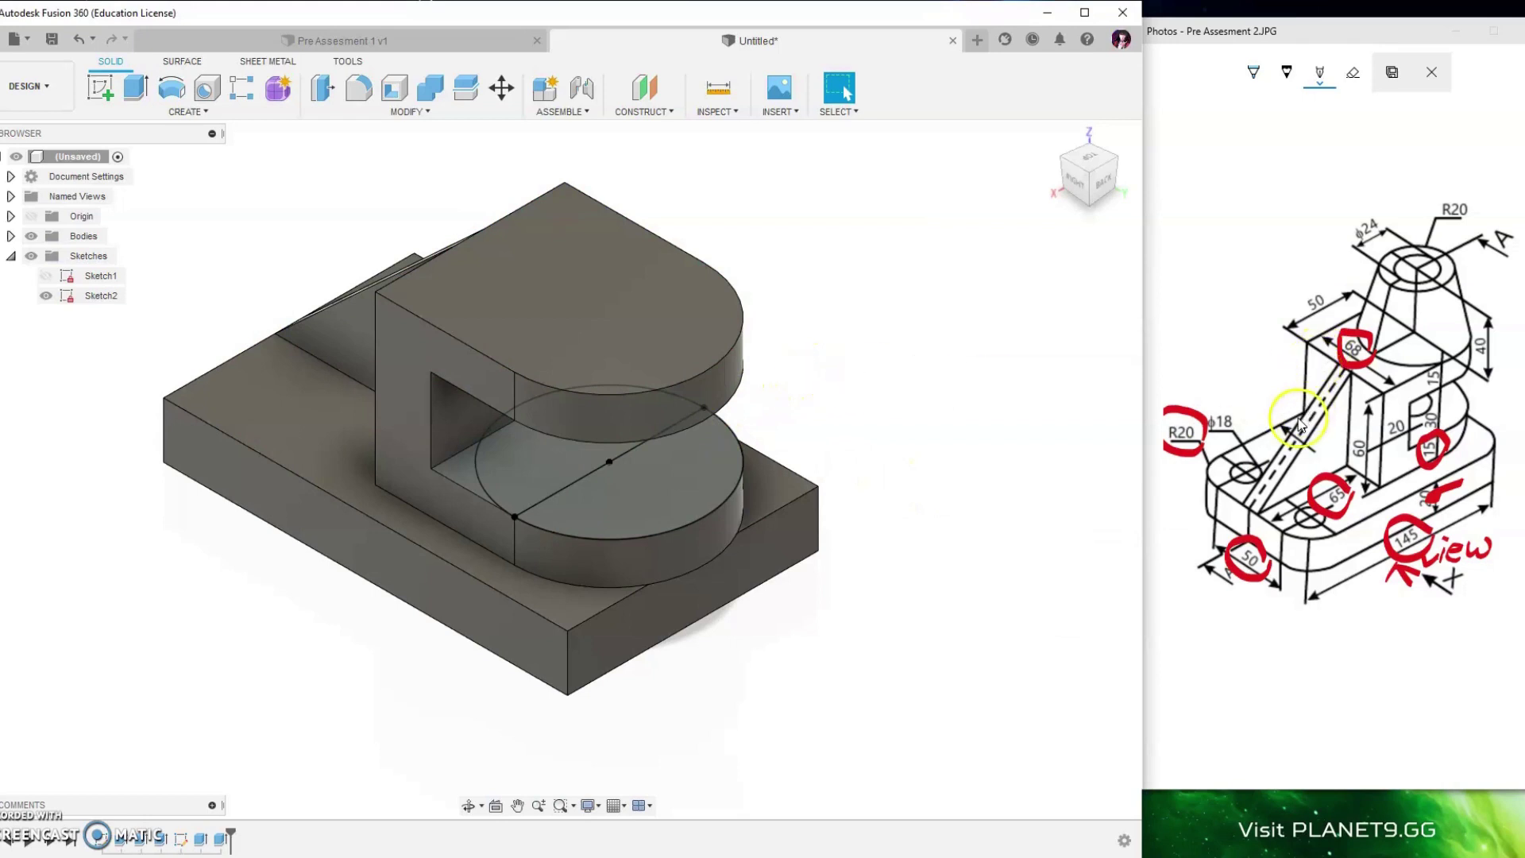
- Hide the circle sketch Sketch2 and return the model to the home view
click(1289, 635)
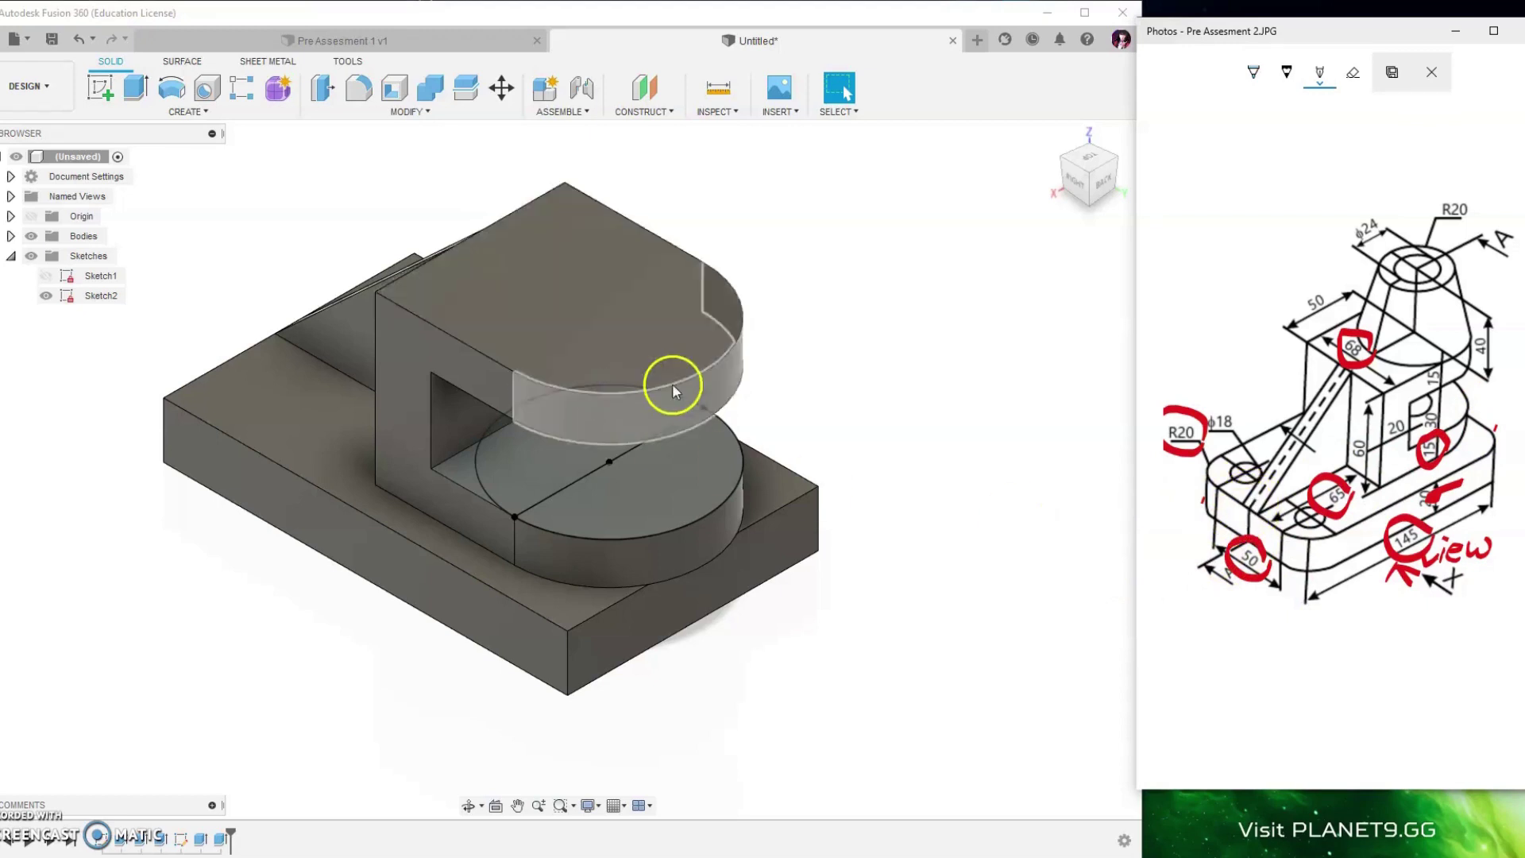
click(46, 295)
click(1053, 137)
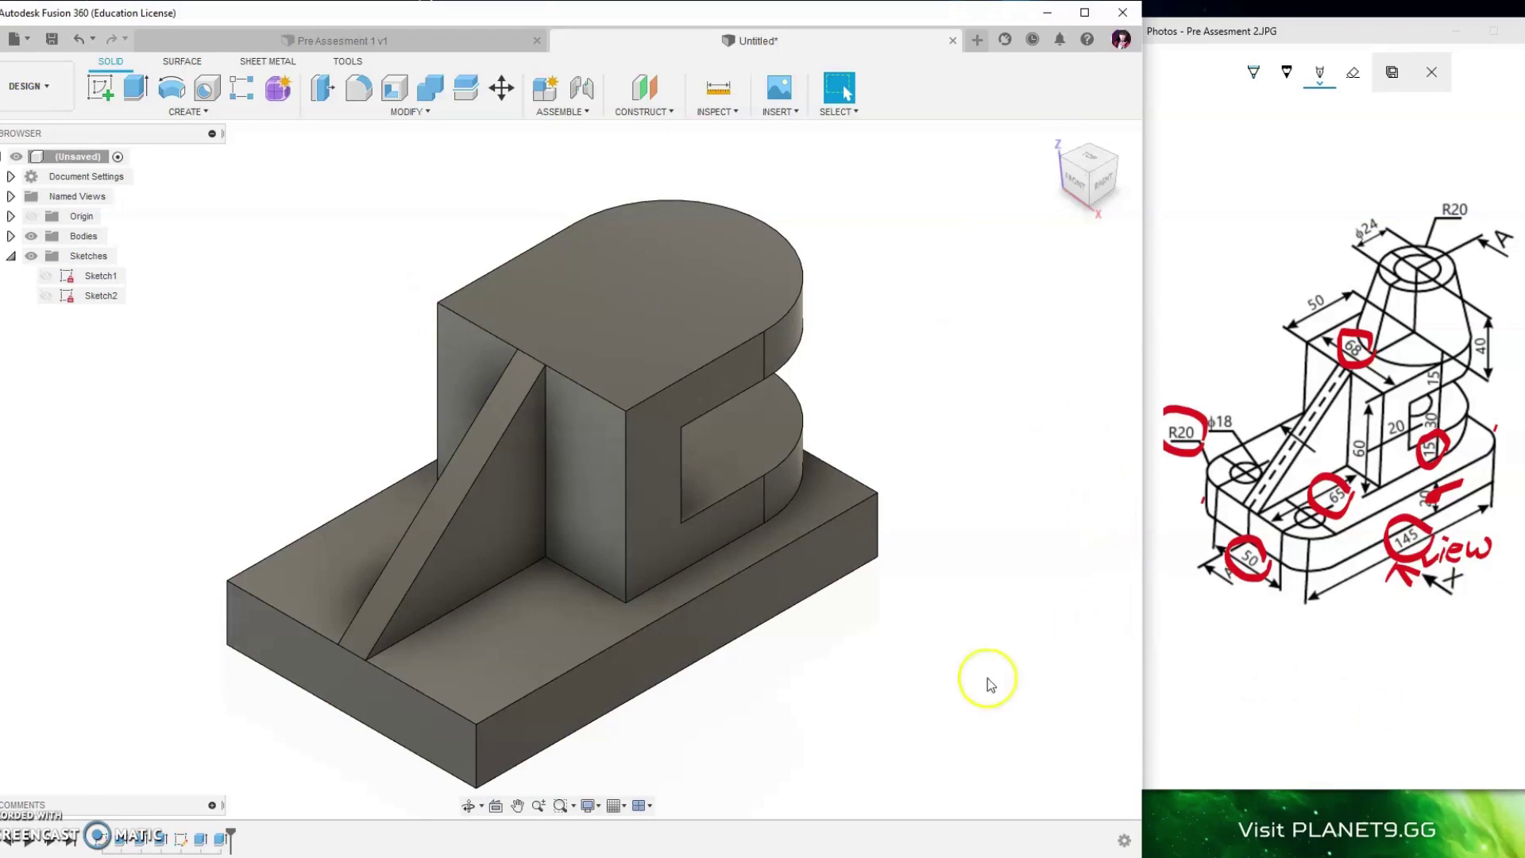
- Delete Extrude5, Extrude4 and Sketch2 from the timeline
right_click(221, 840)
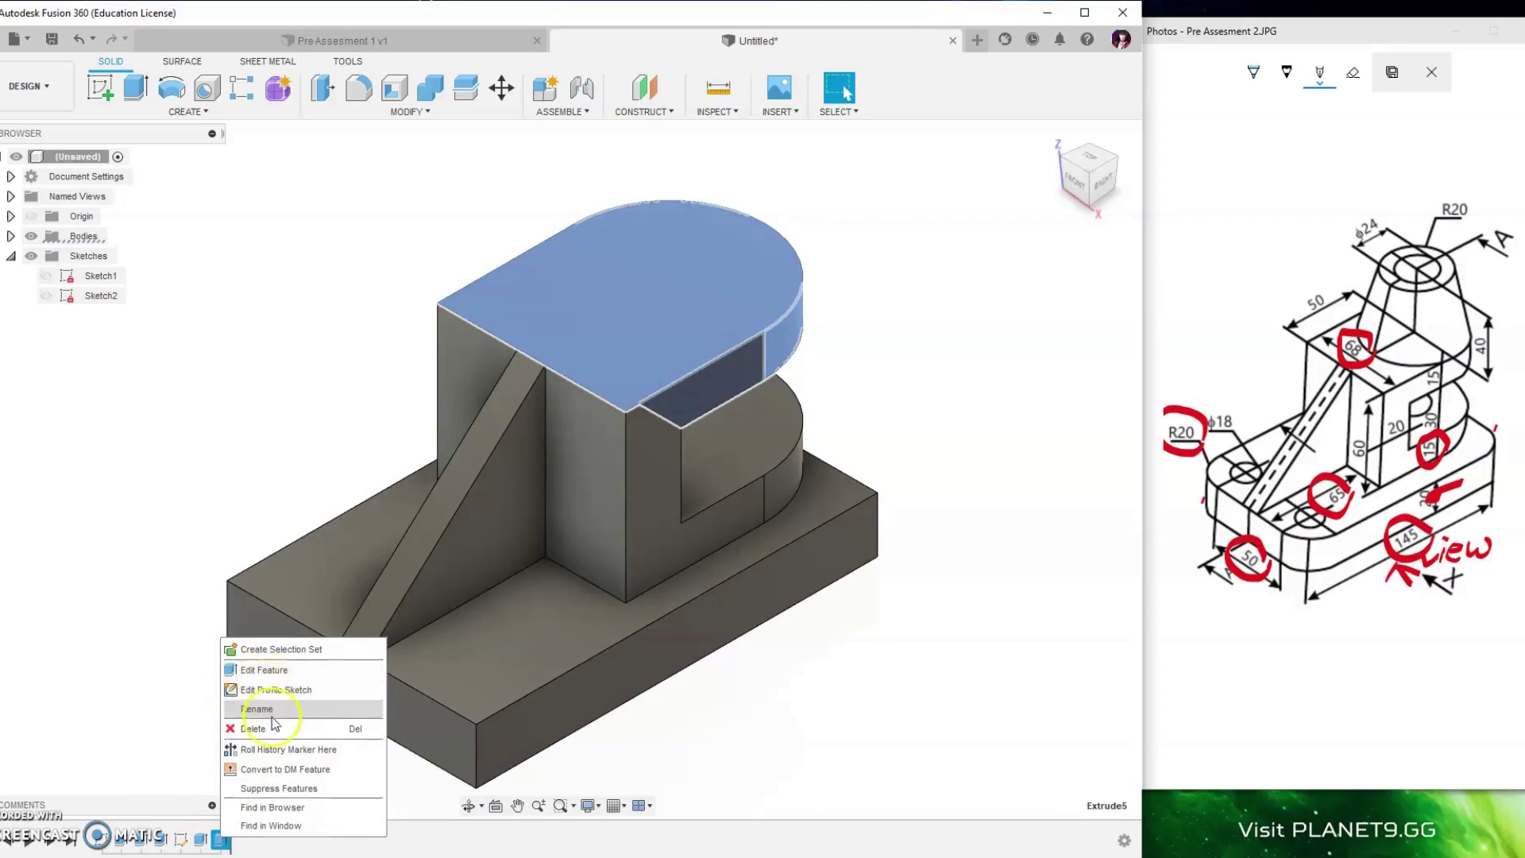
click(262, 729)
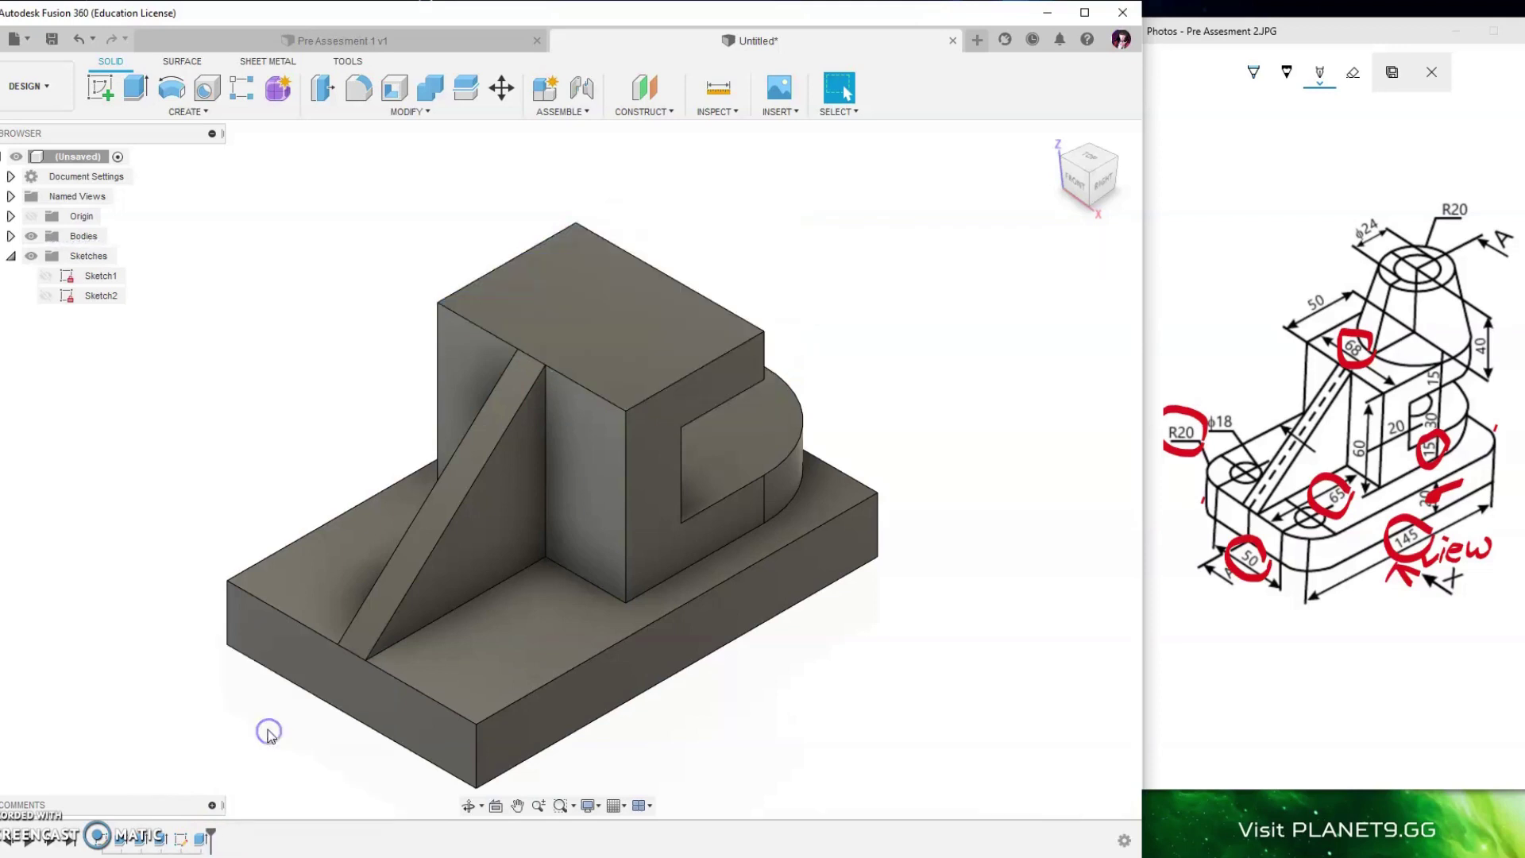
right_click(201, 840)
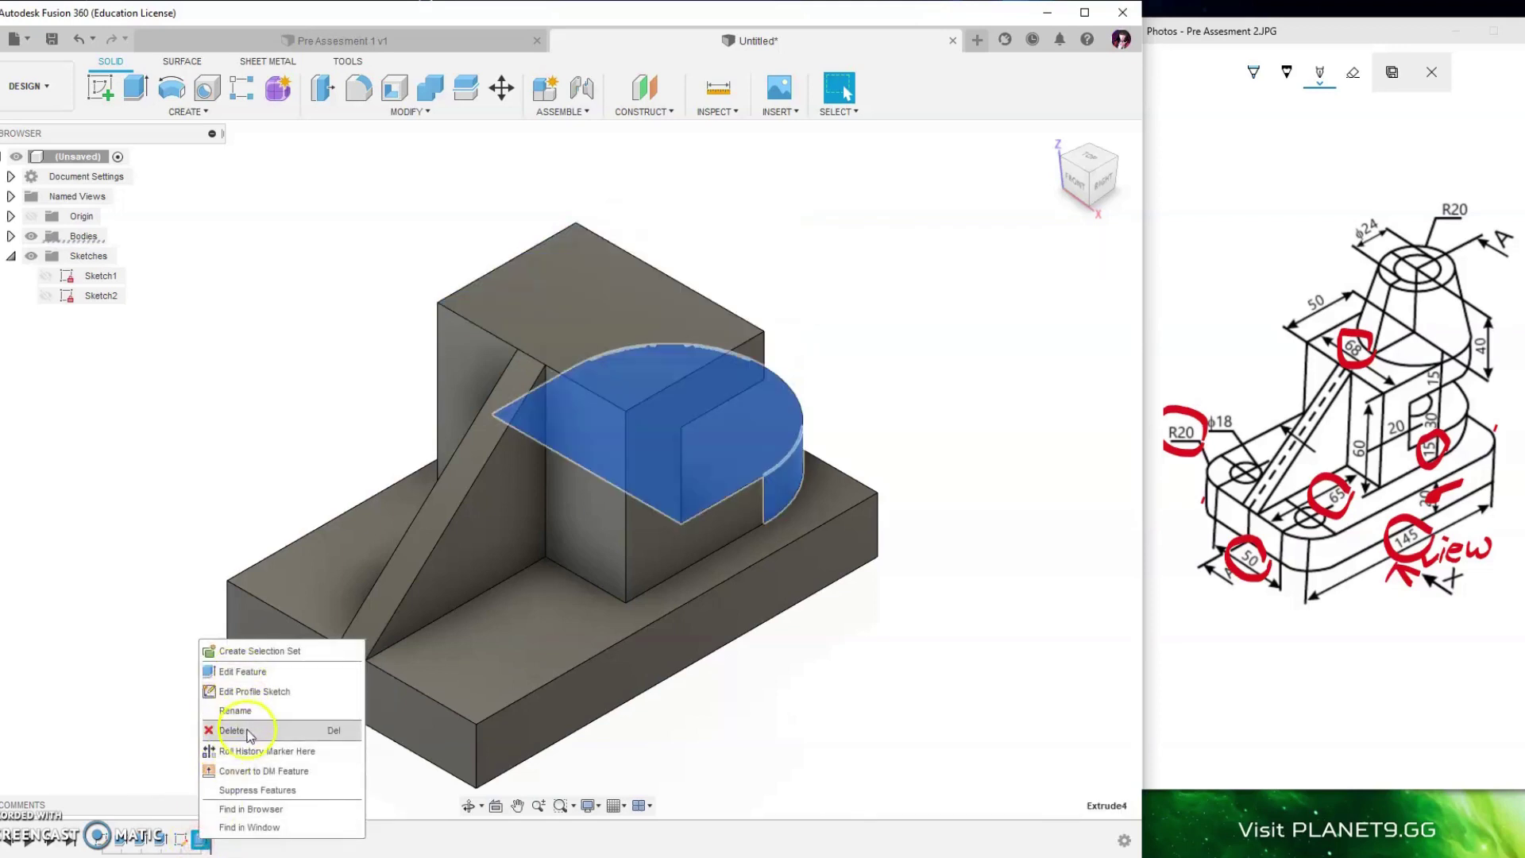
click(248, 730)
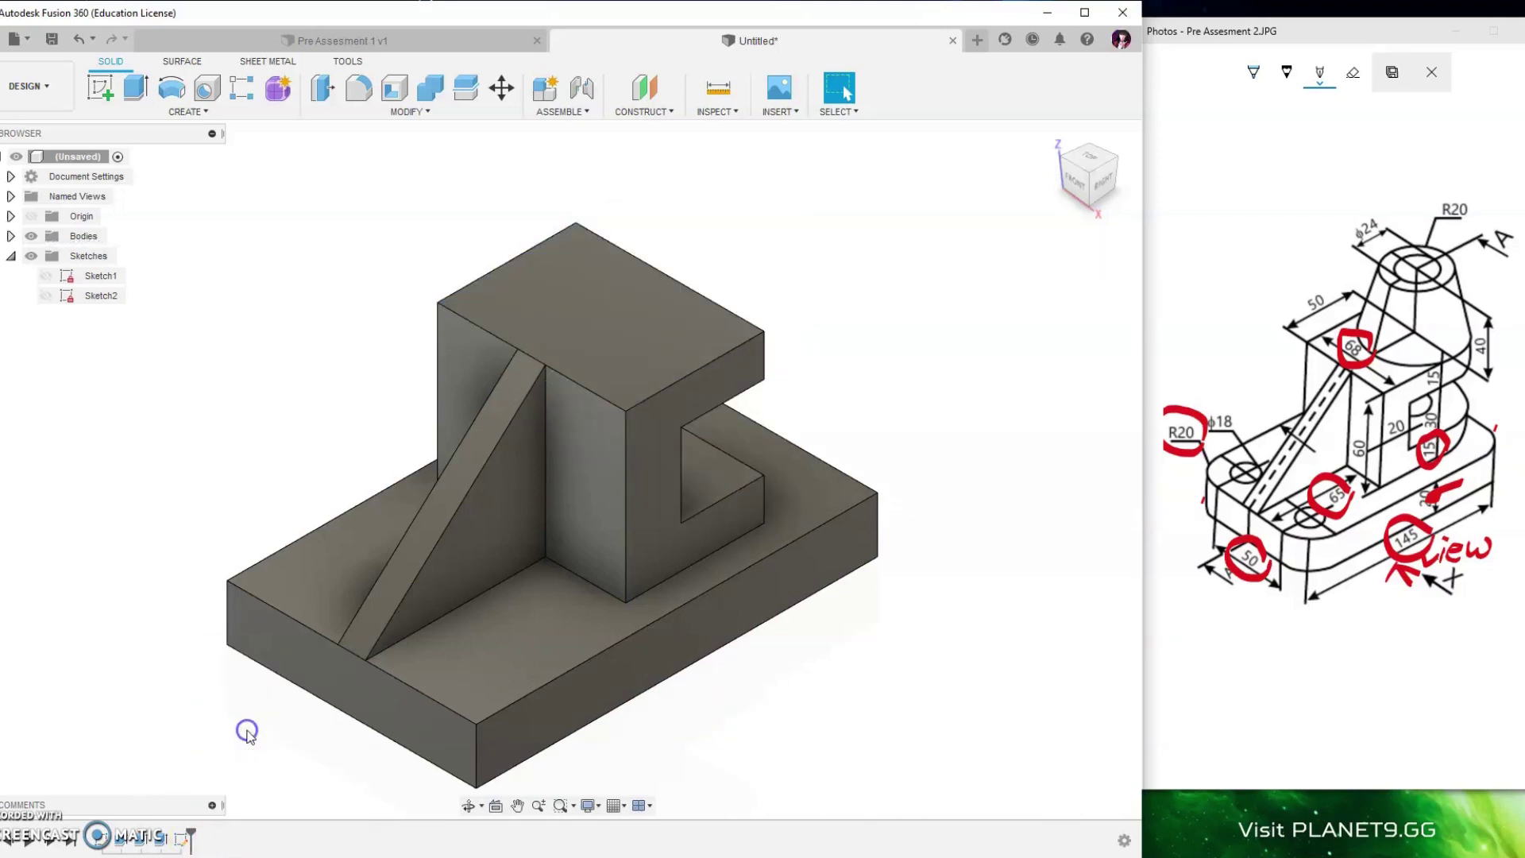
right_click(182, 843)
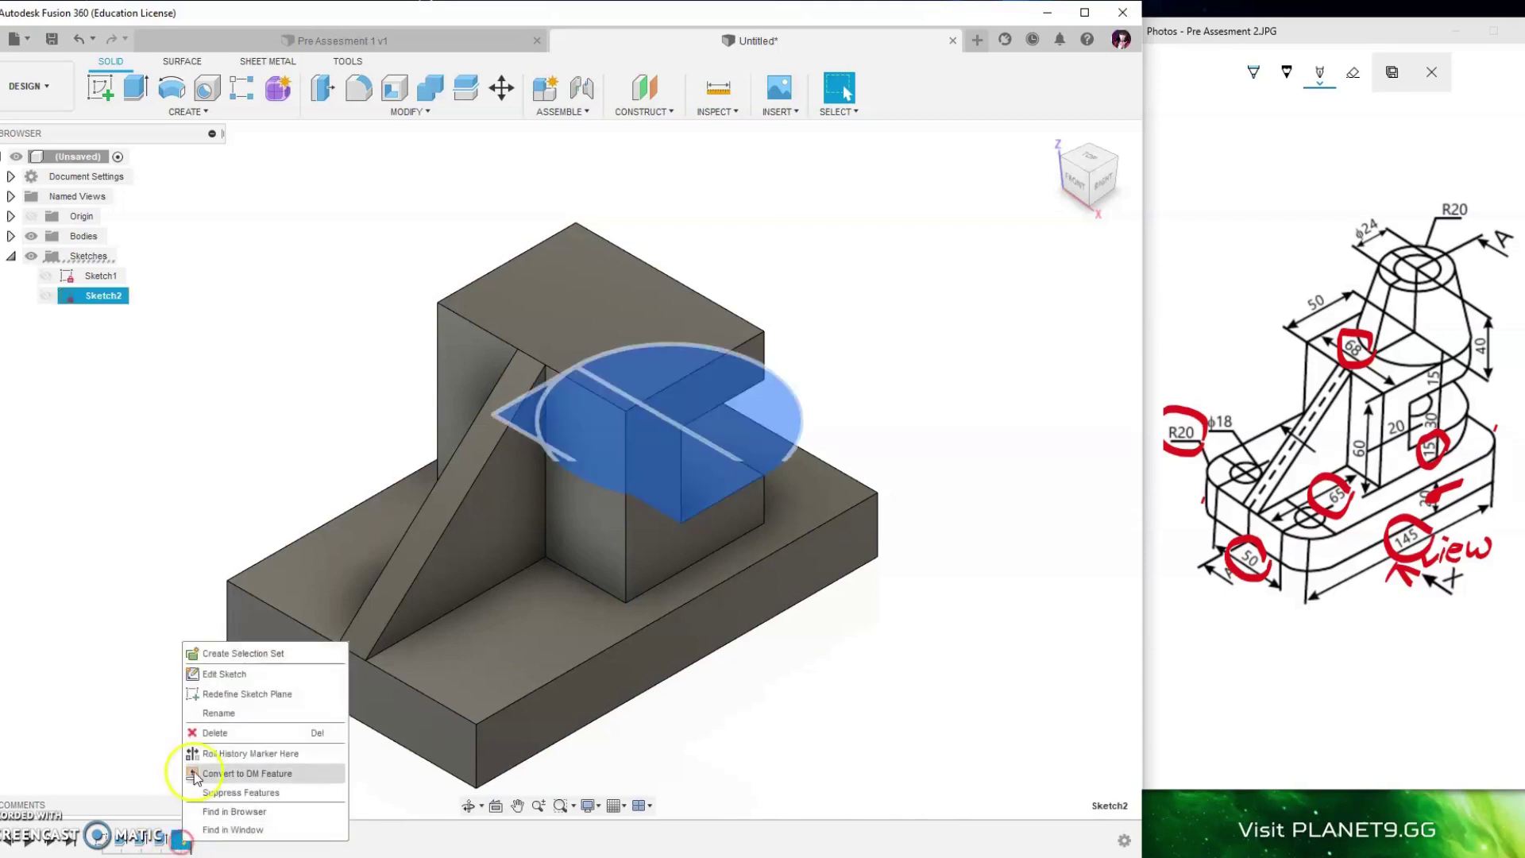
click(212, 732)
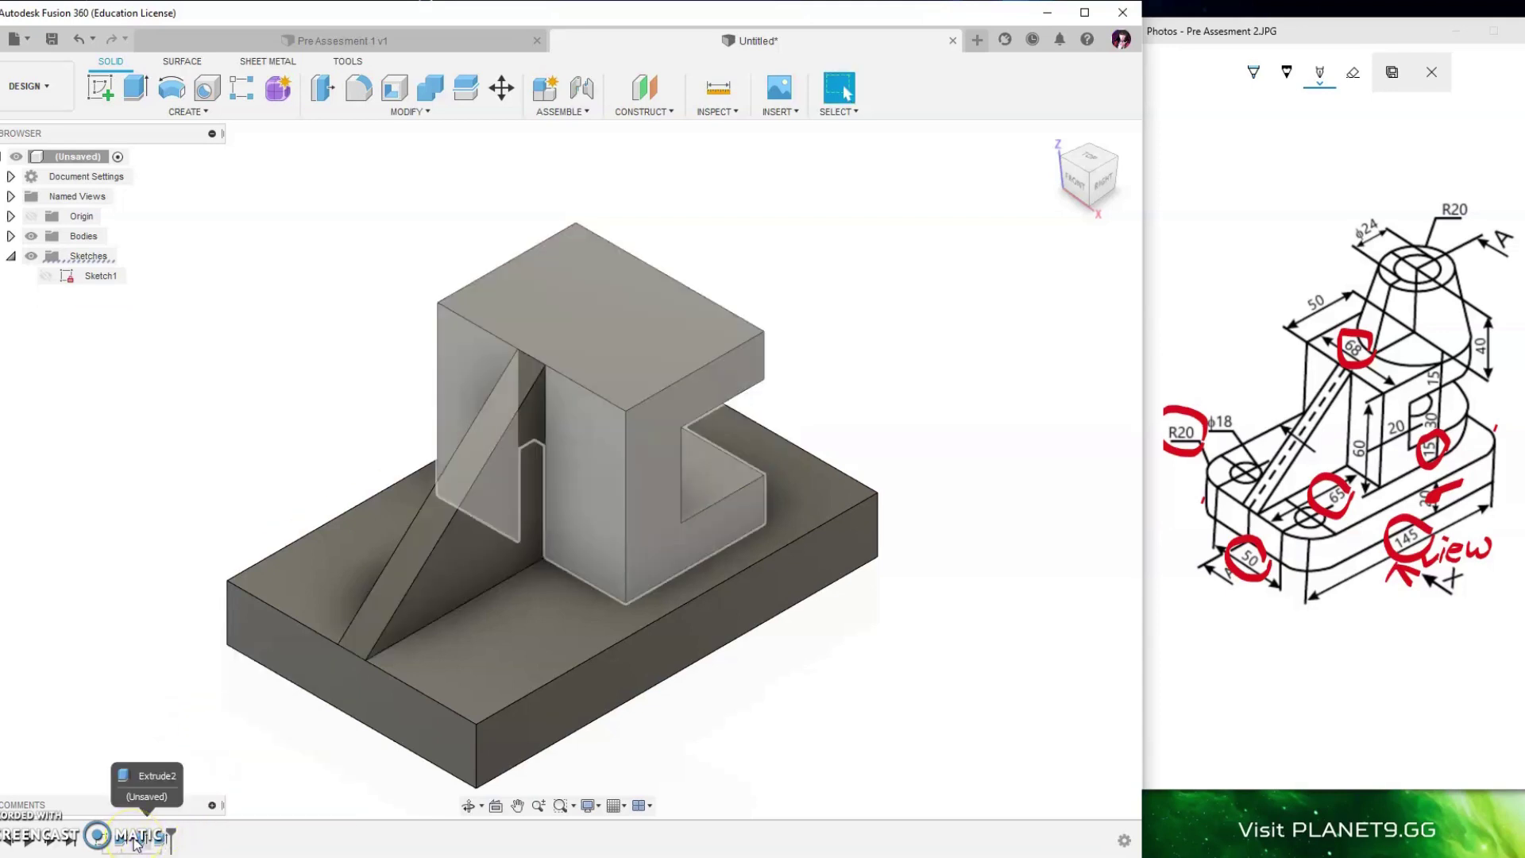
- Change Sketch1's top 50 mm dimension to 50 + 68/2 (84 mm) and finish the sketch
double_click(104, 847)
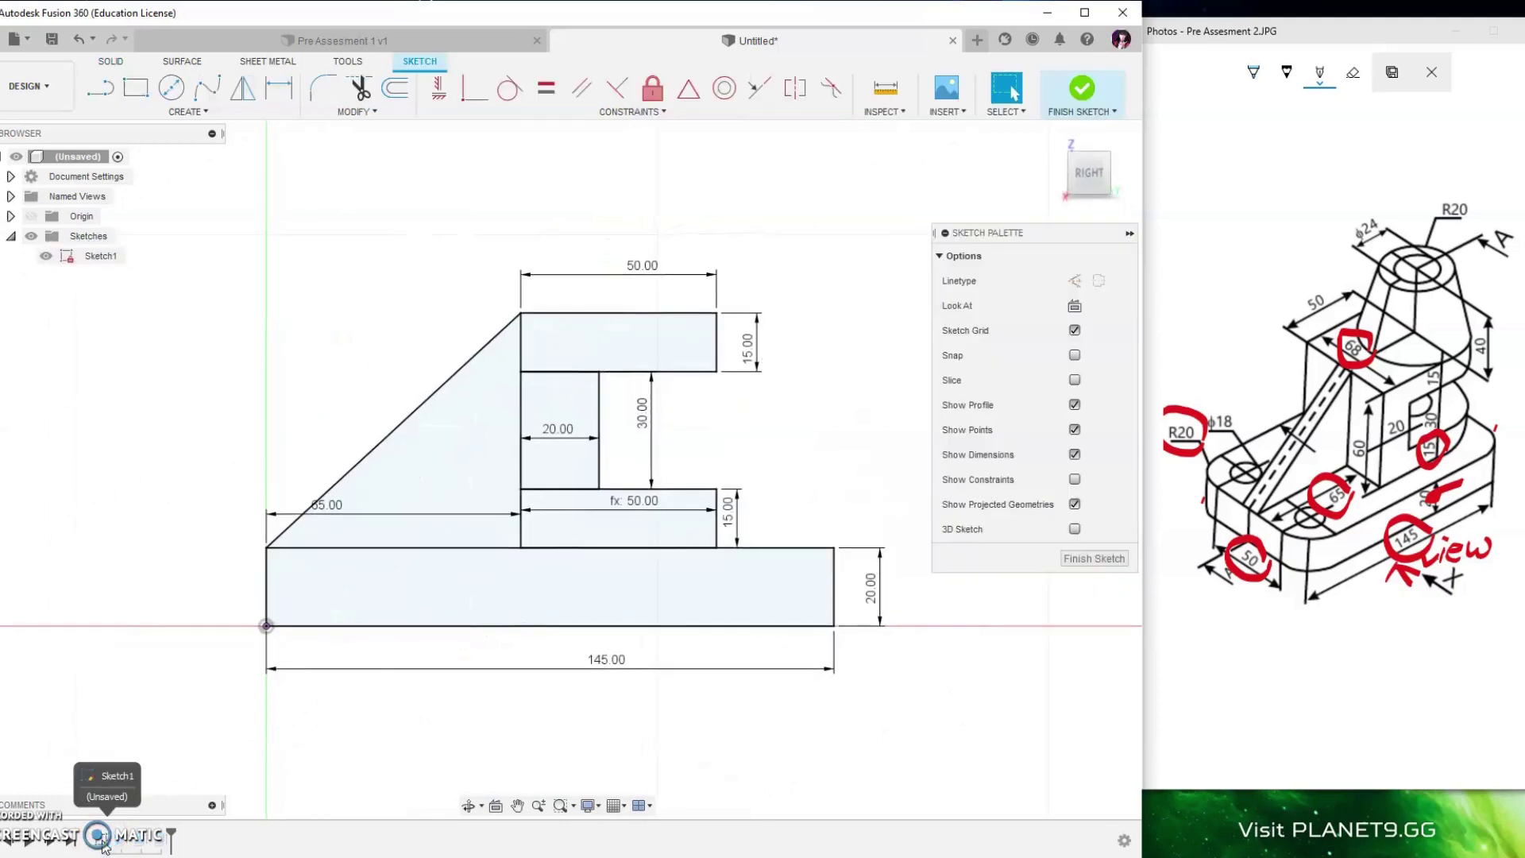
click(446, 616)
click(643, 271)
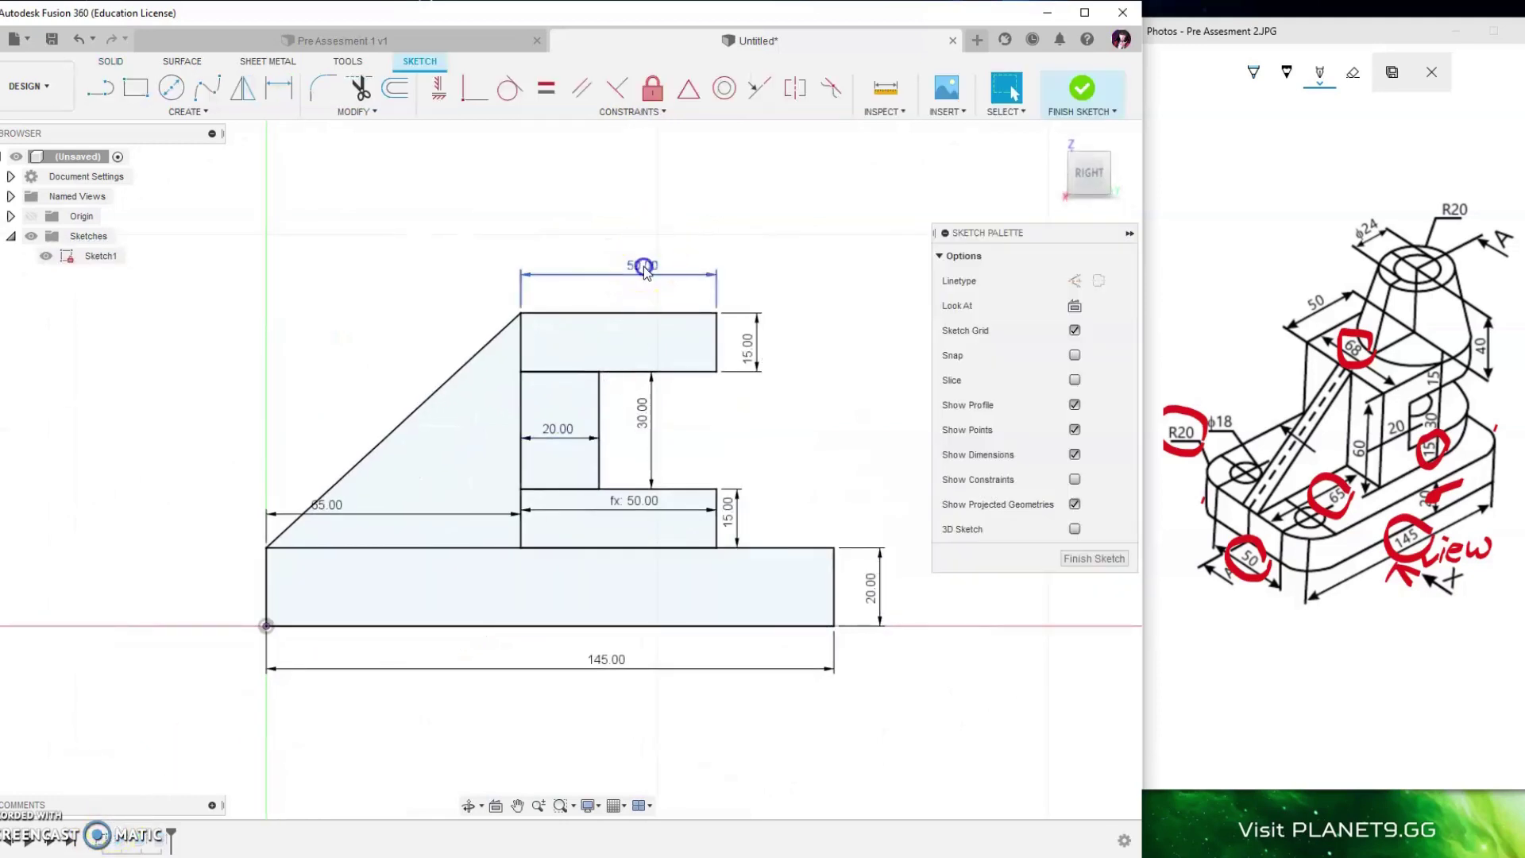
double_click(645, 269)
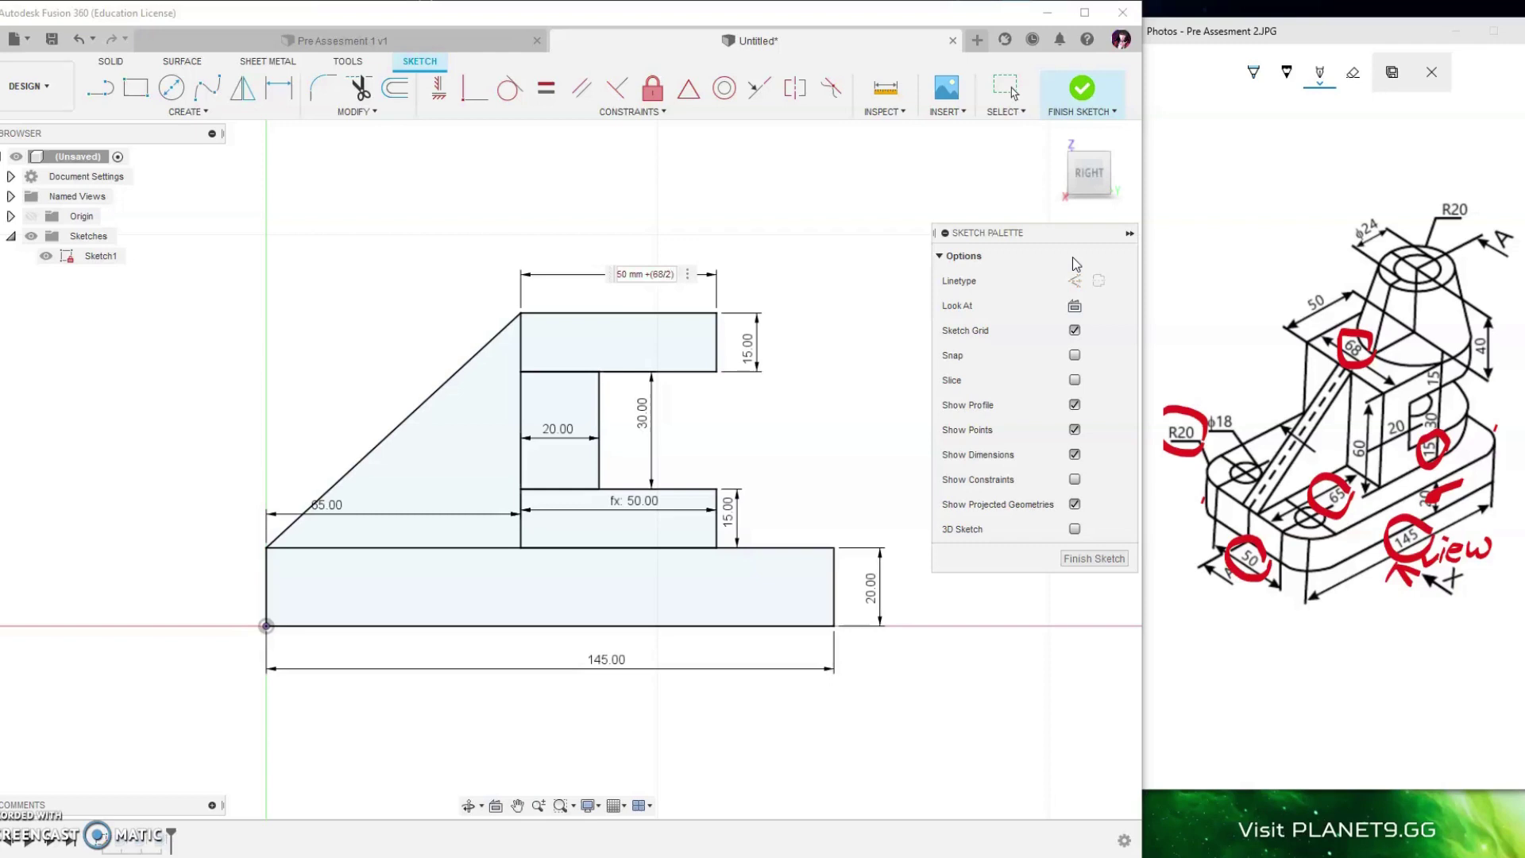
key(Return)
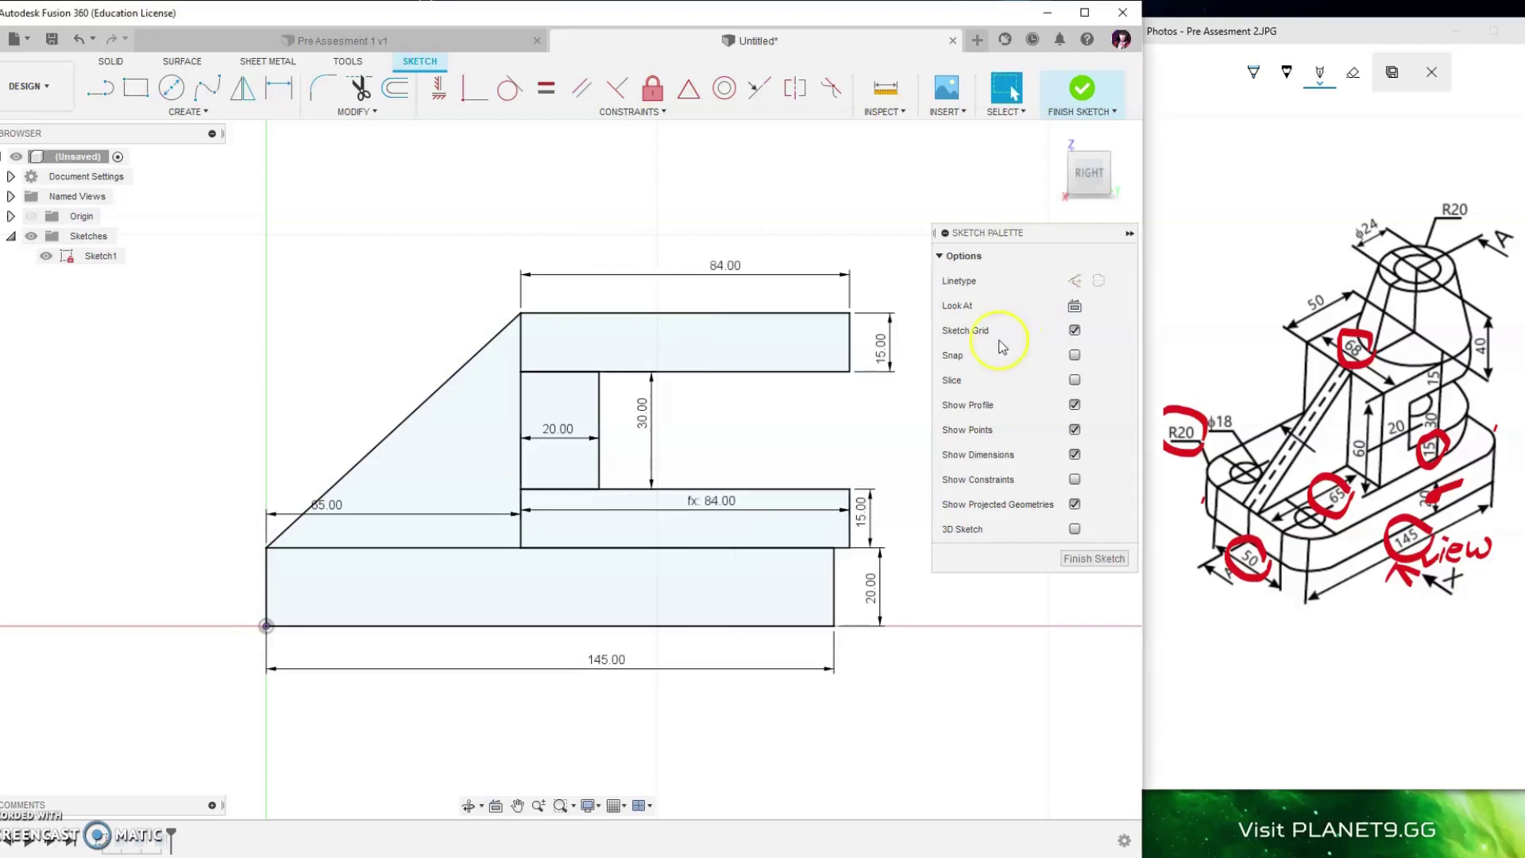
click(1082, 88)
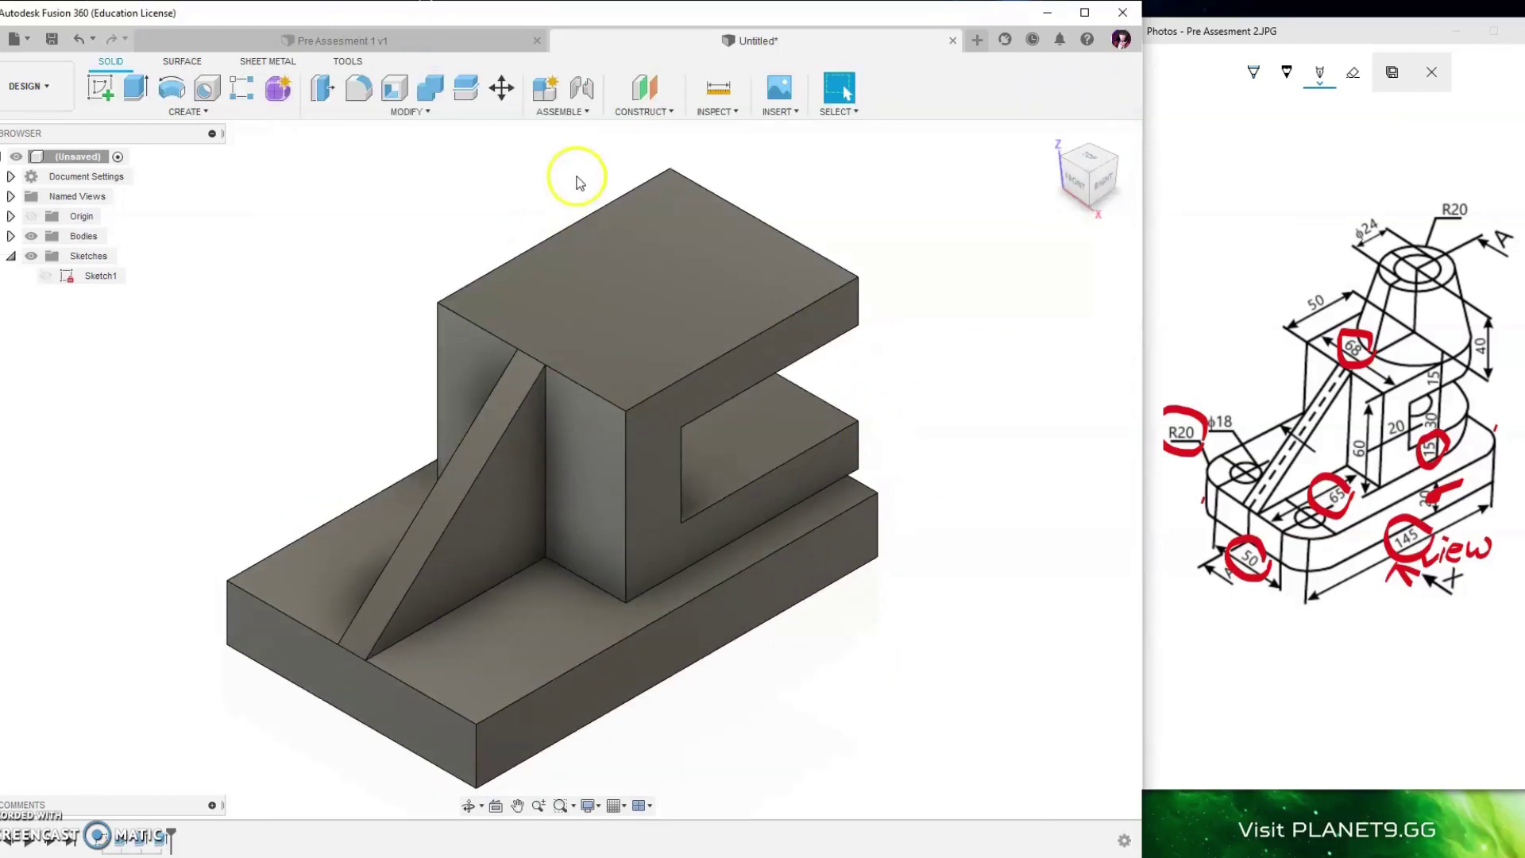
- Fillet the four vertical end edges of the upper and lower steps with a 34 mm radius
click(356, 89)
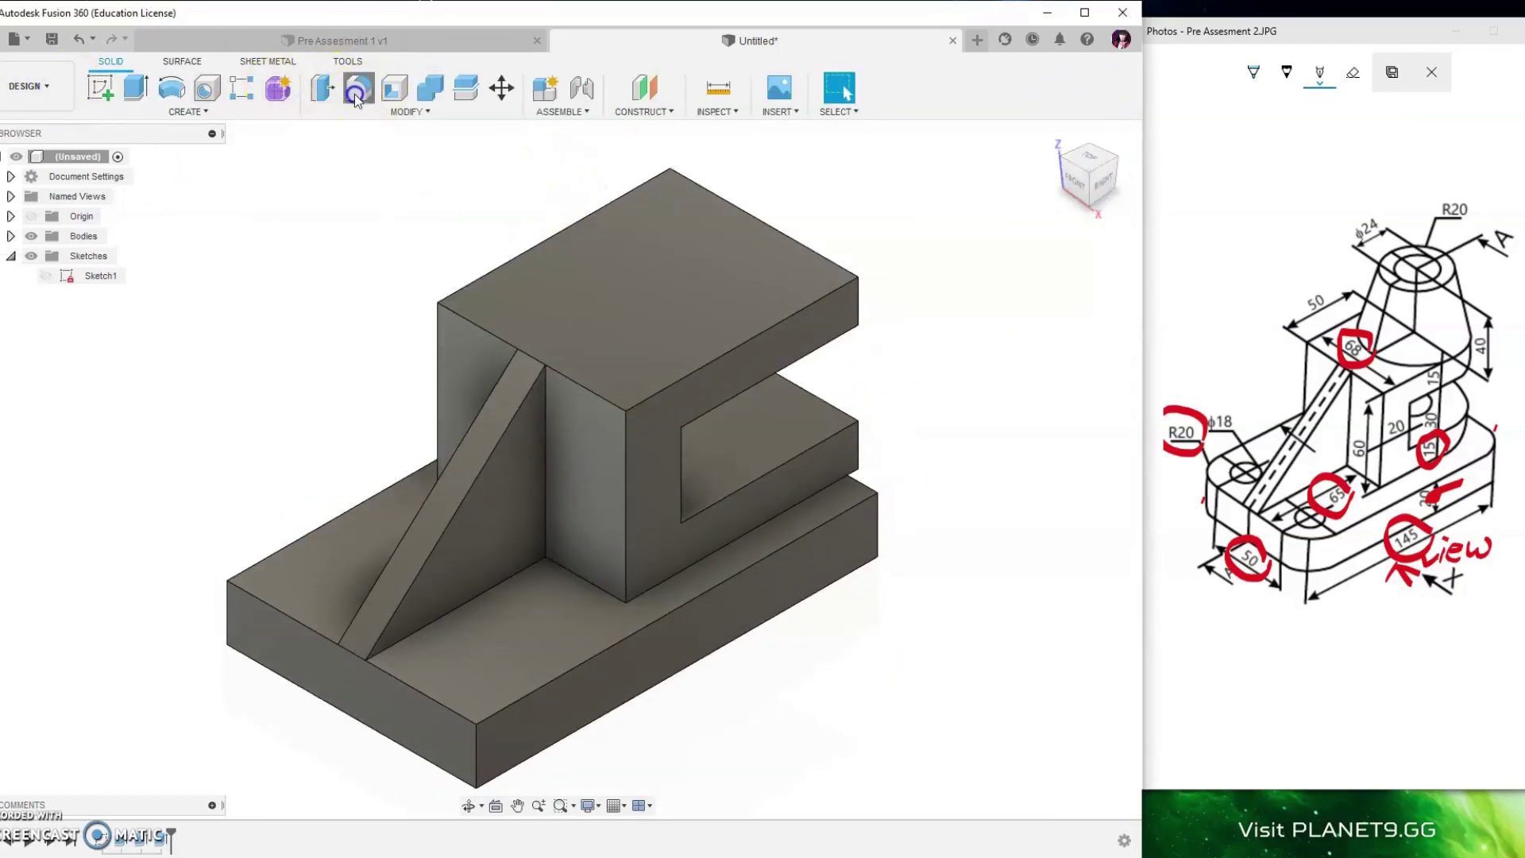
middle_drag(606, 213, 369, 288)
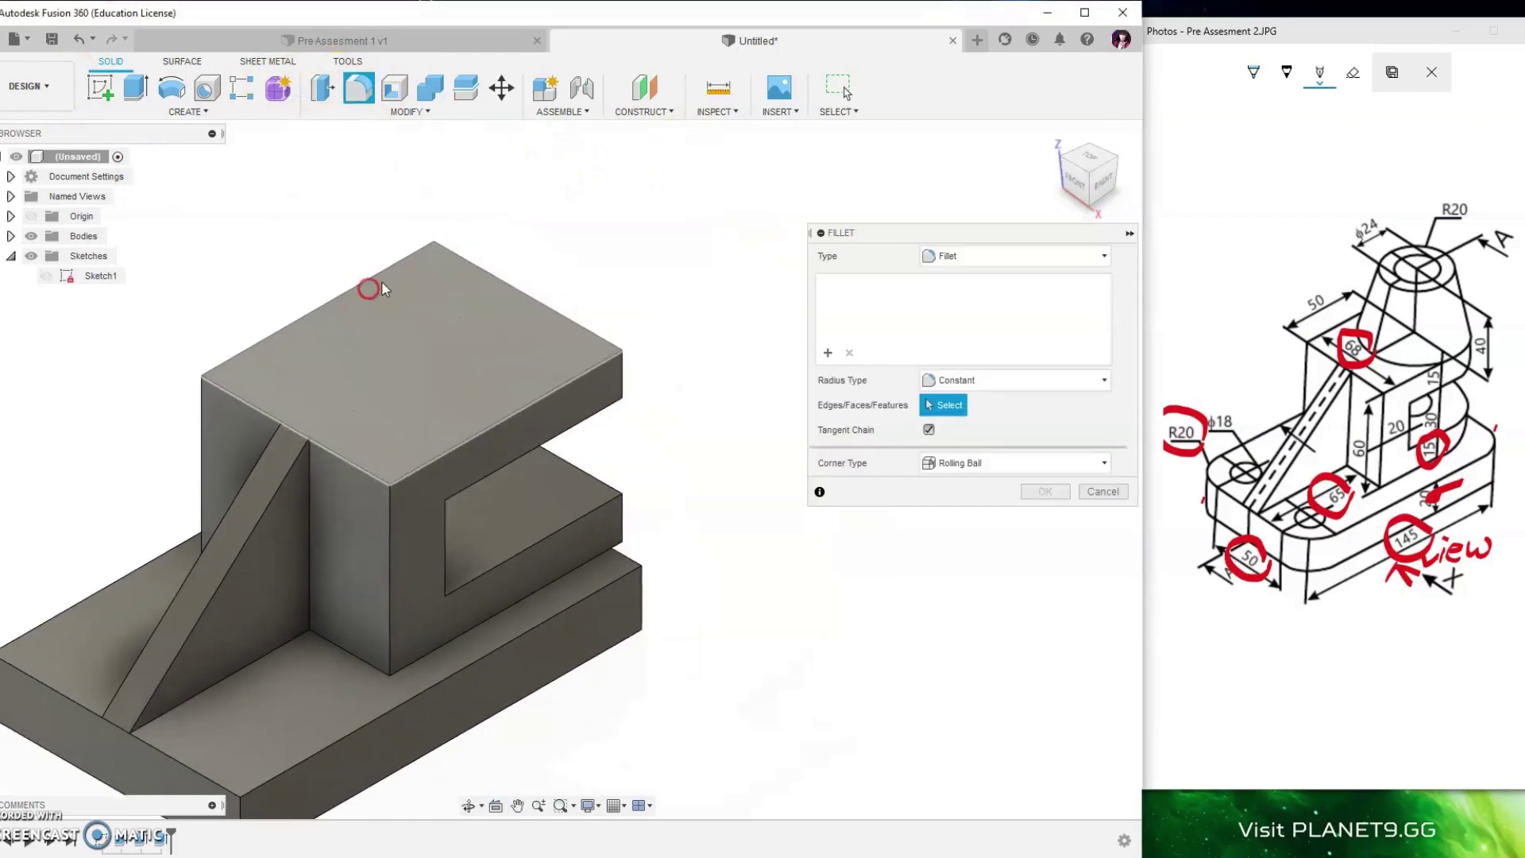
click(621, 518)
click(623, 370)
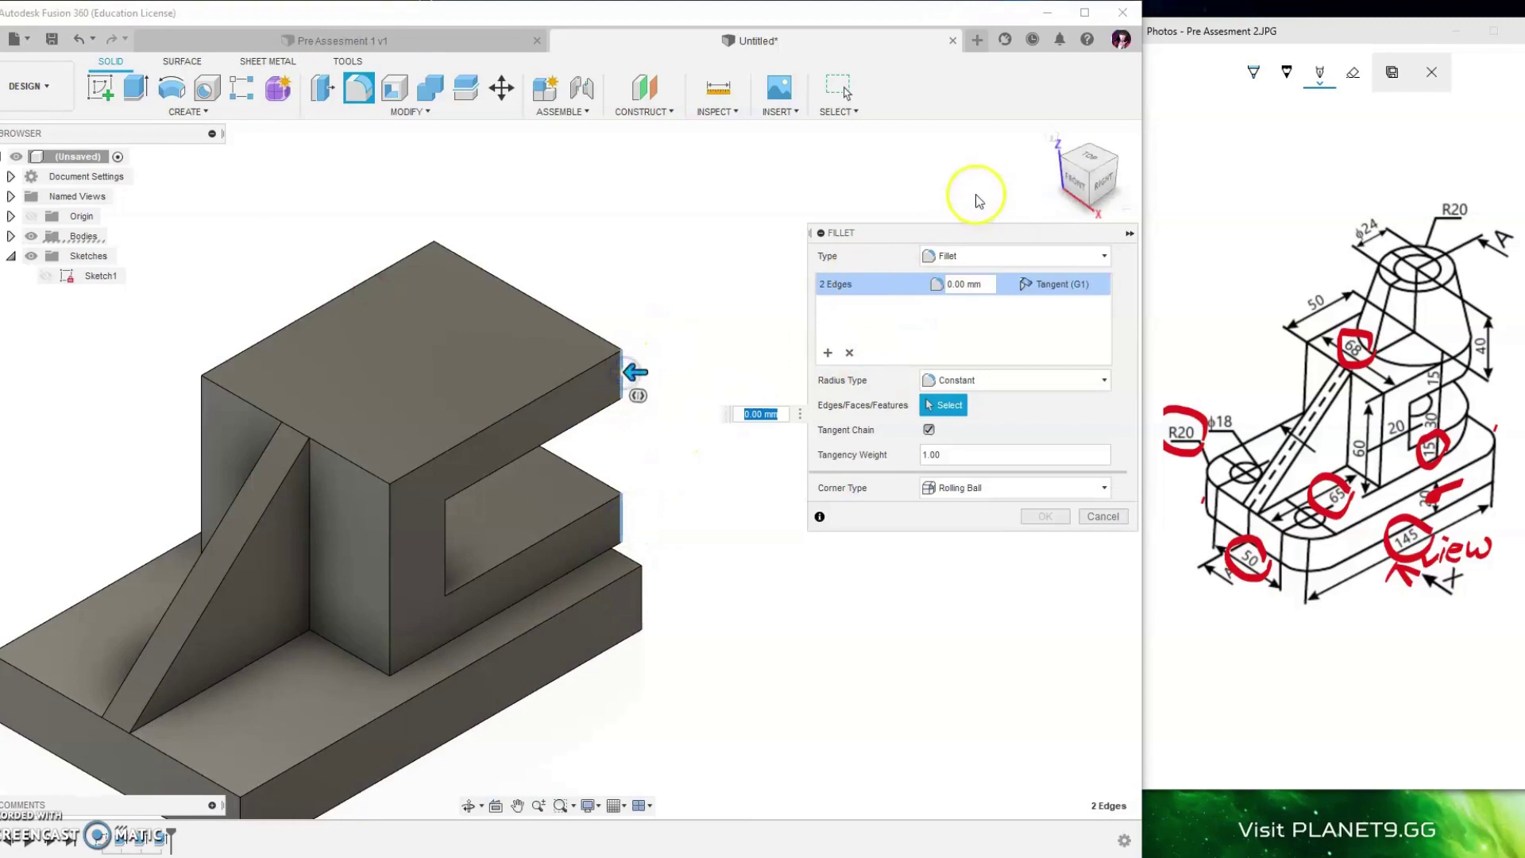
mouse_move(1088, 171)
shift+middle_down()
mouse_move(945, 189)
mouse_move(469, 393)
mouse_move(669, 393)
shift+middle_up()
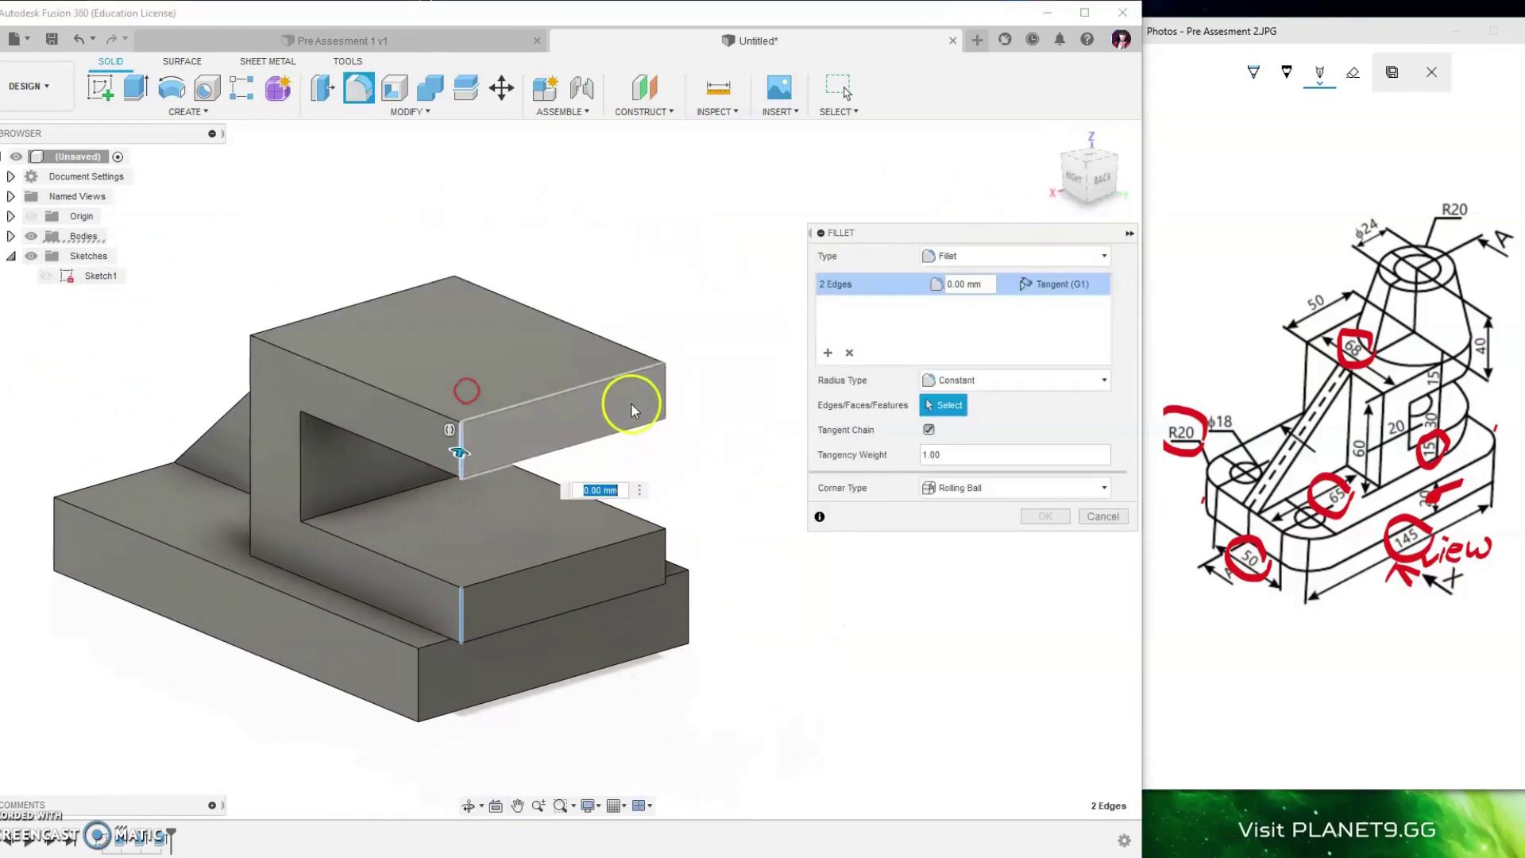
click(667, 395)
click(673, 547)
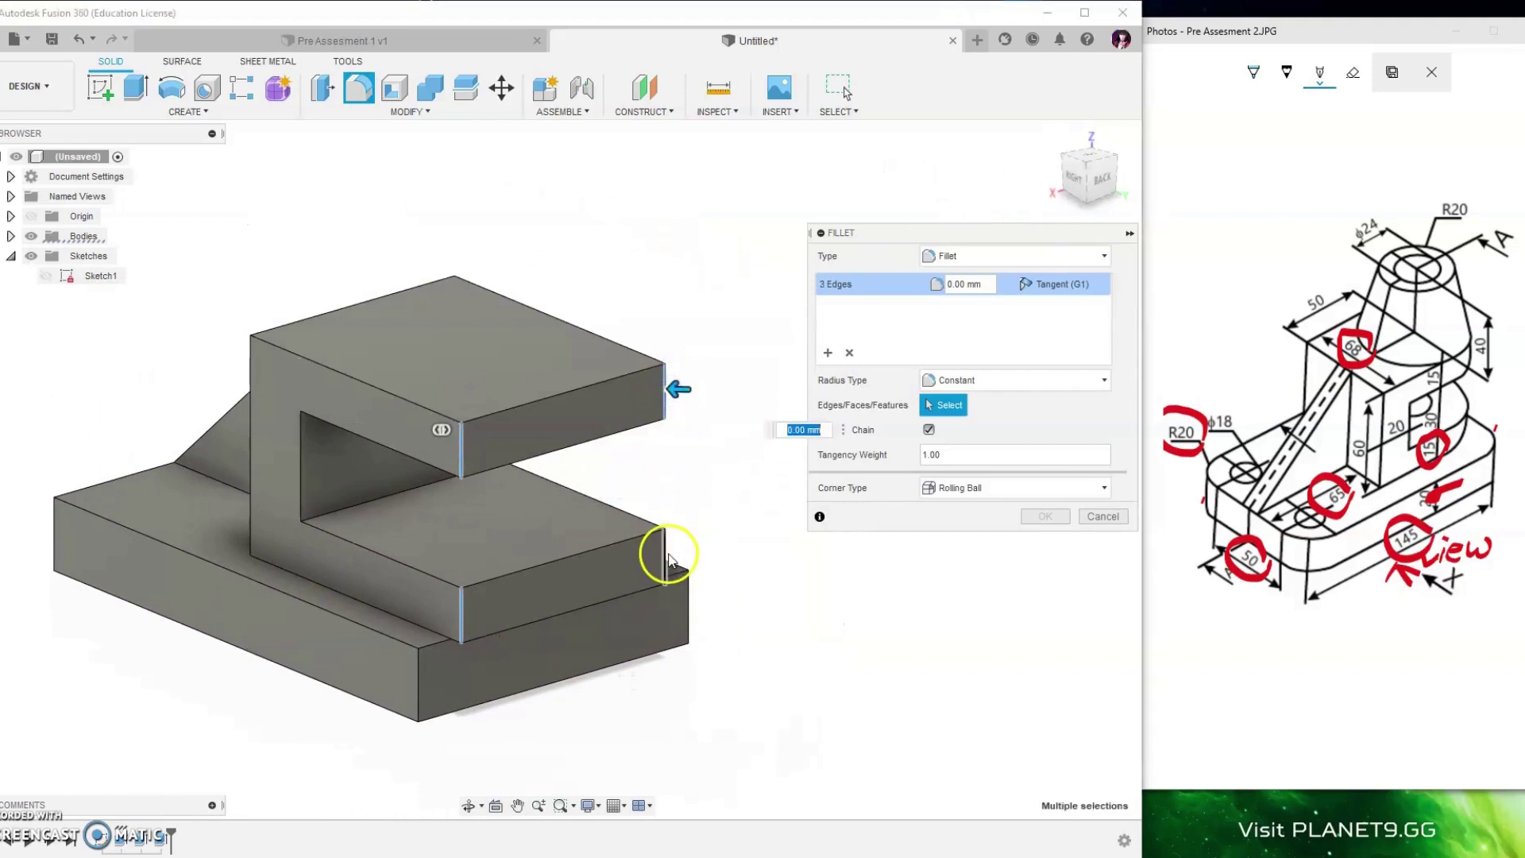
click(987, 284)
text(34)
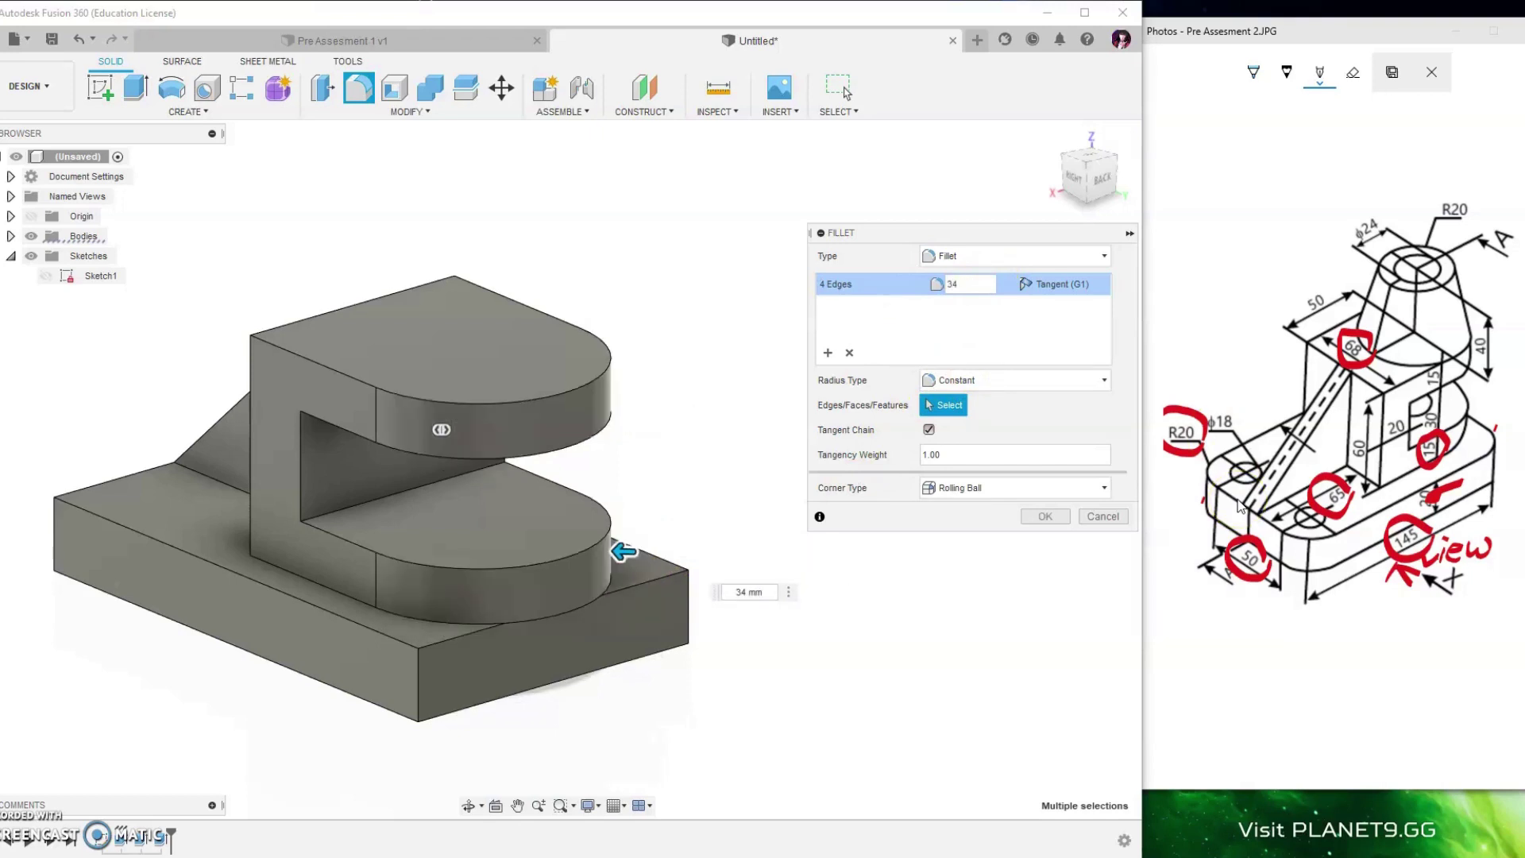
key(Return)
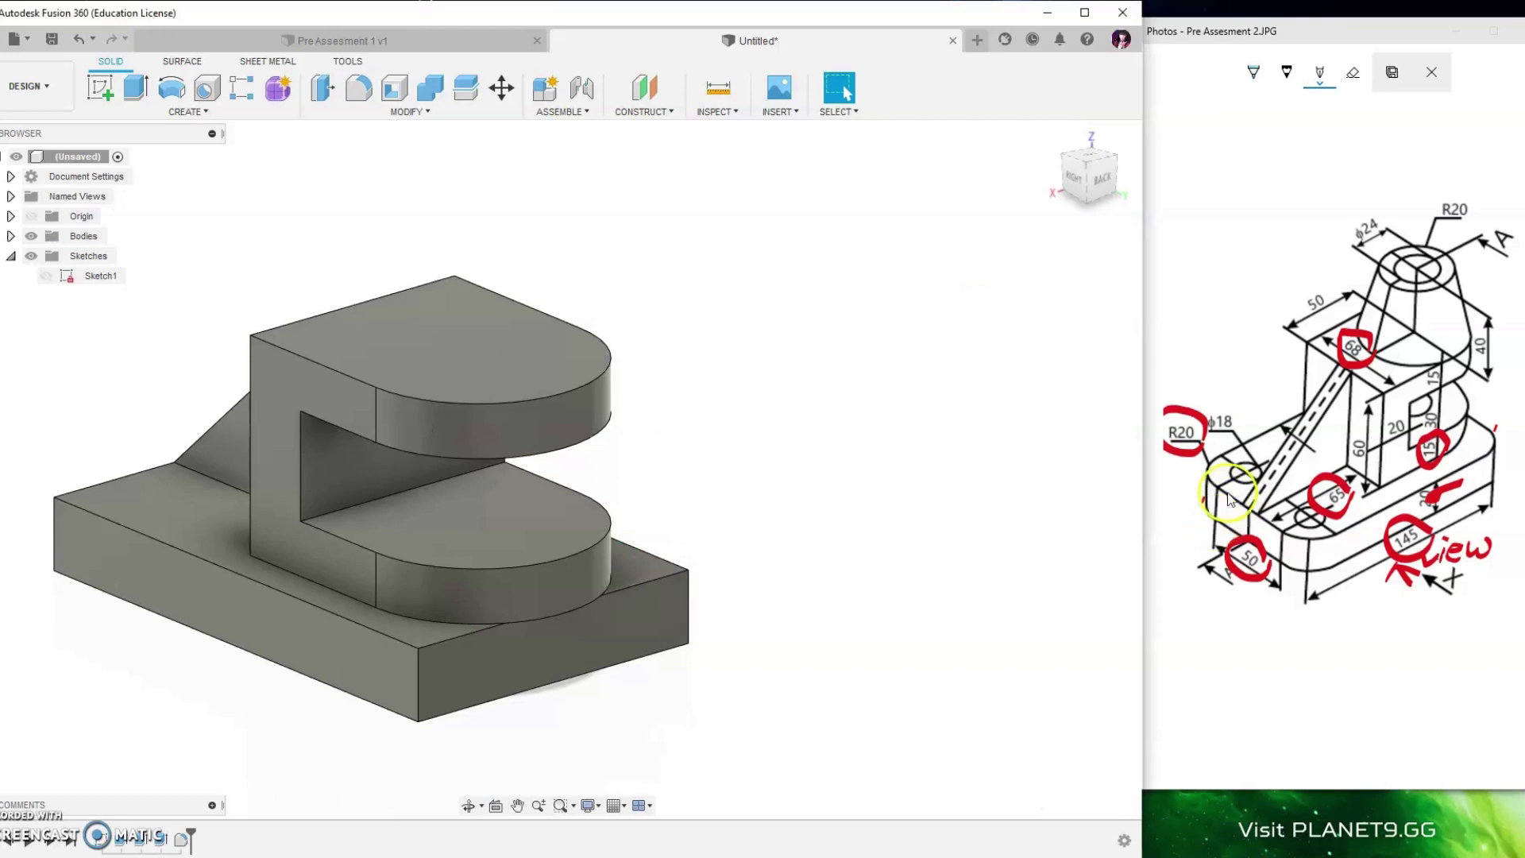
- Sketch a roughly 68 mm circle on the top face, centred on its curved end's arc centre
mouse_move(1087, 173)
click(1052, 140)
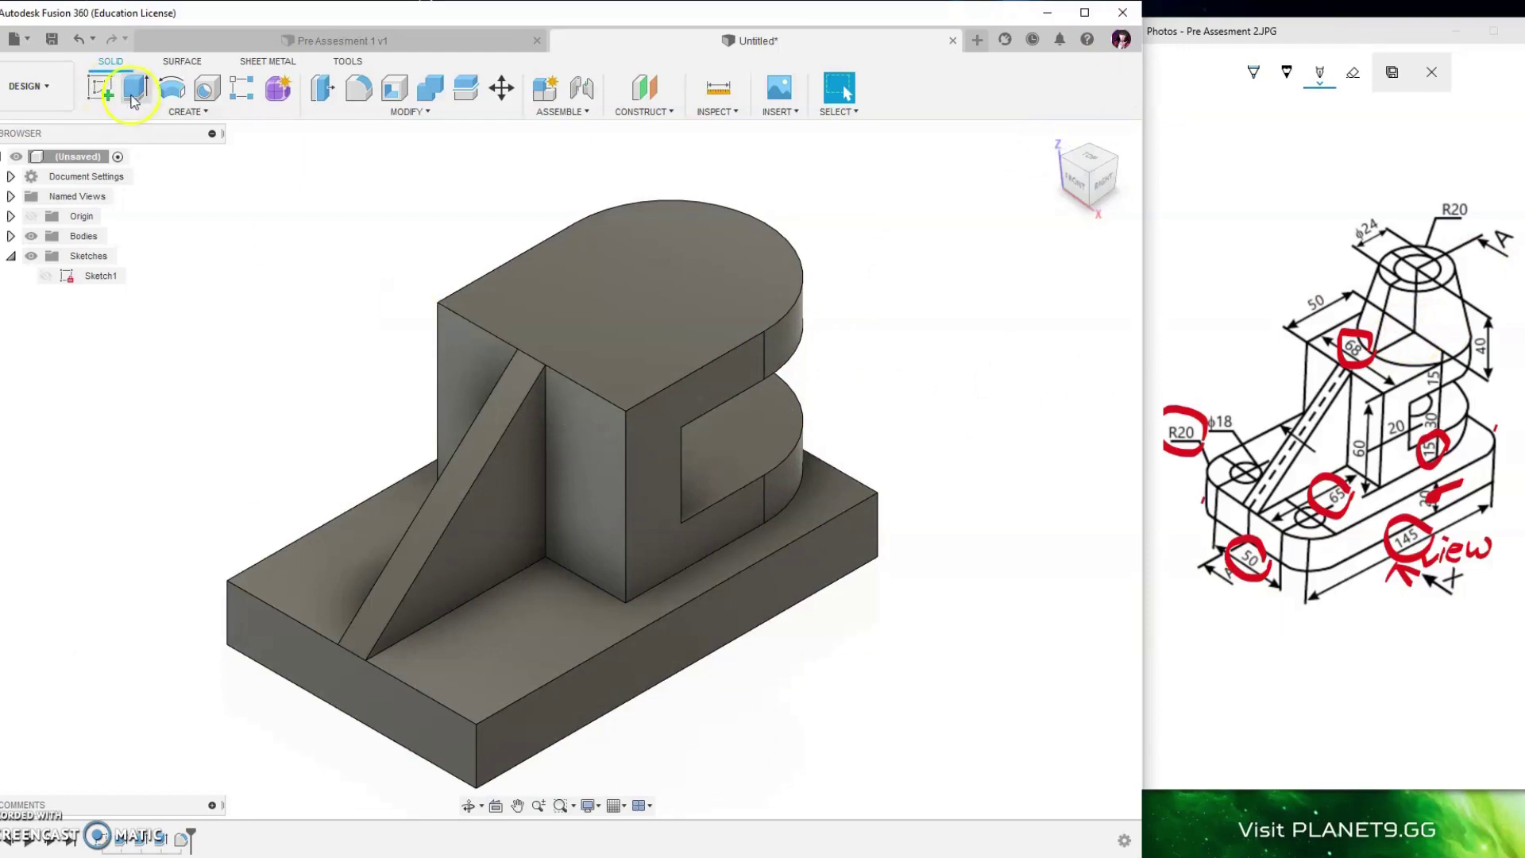
click(100, 87)
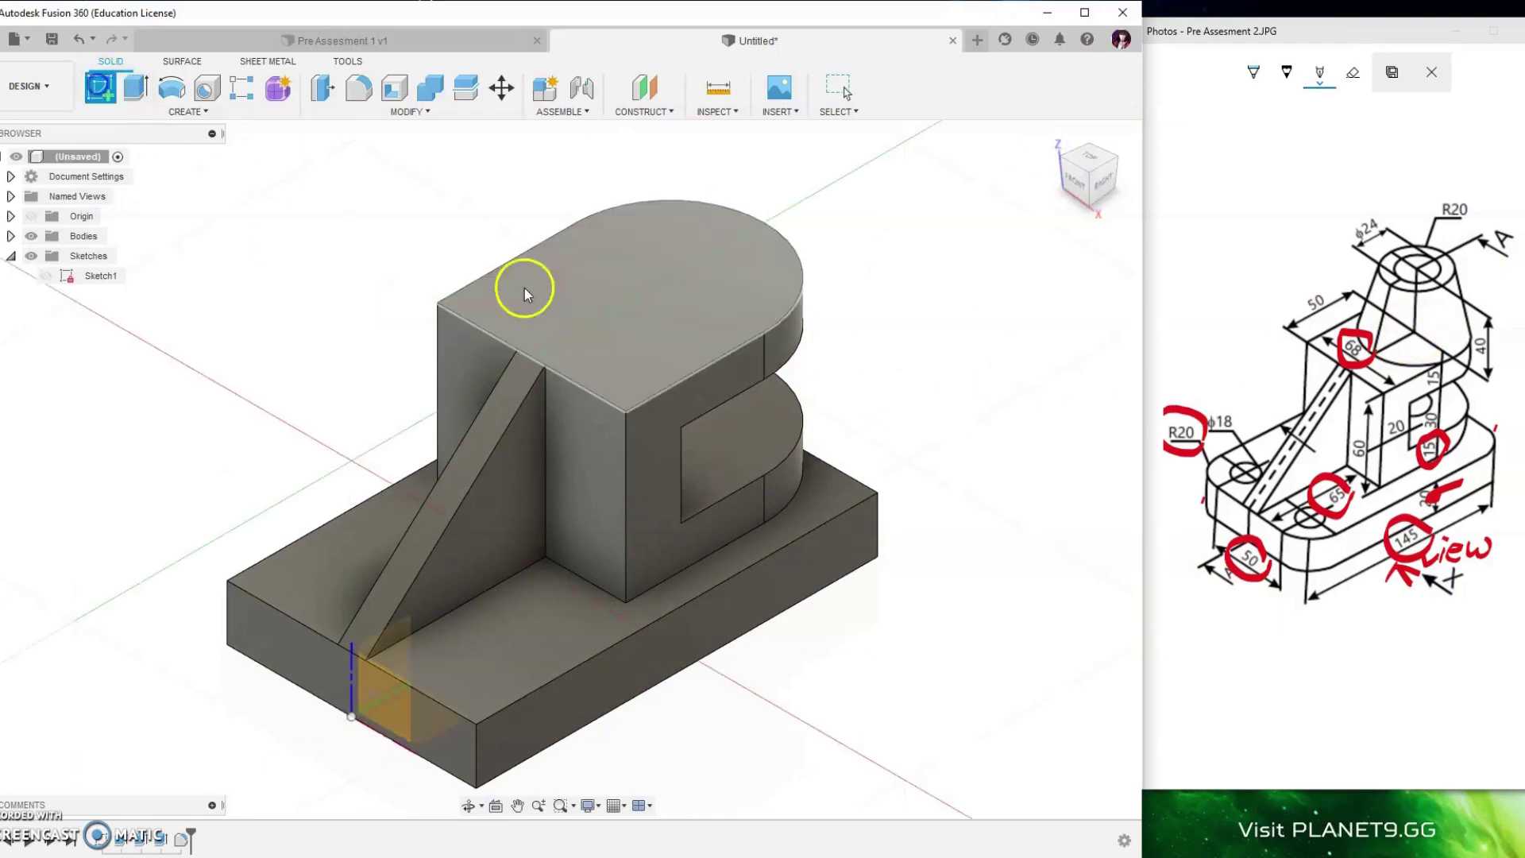
click(626, 289)
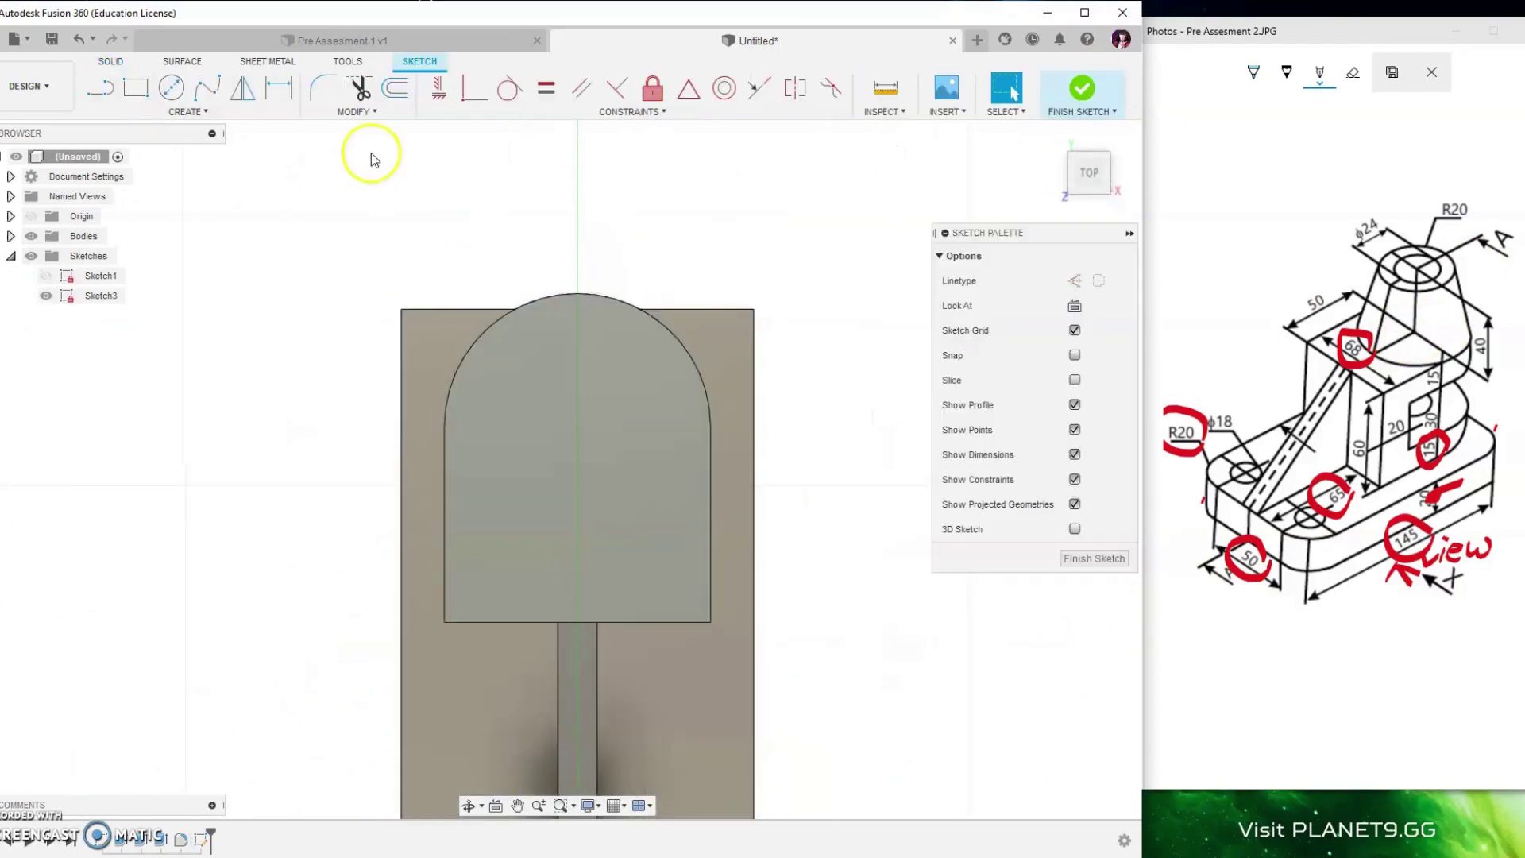
click(172, 87)
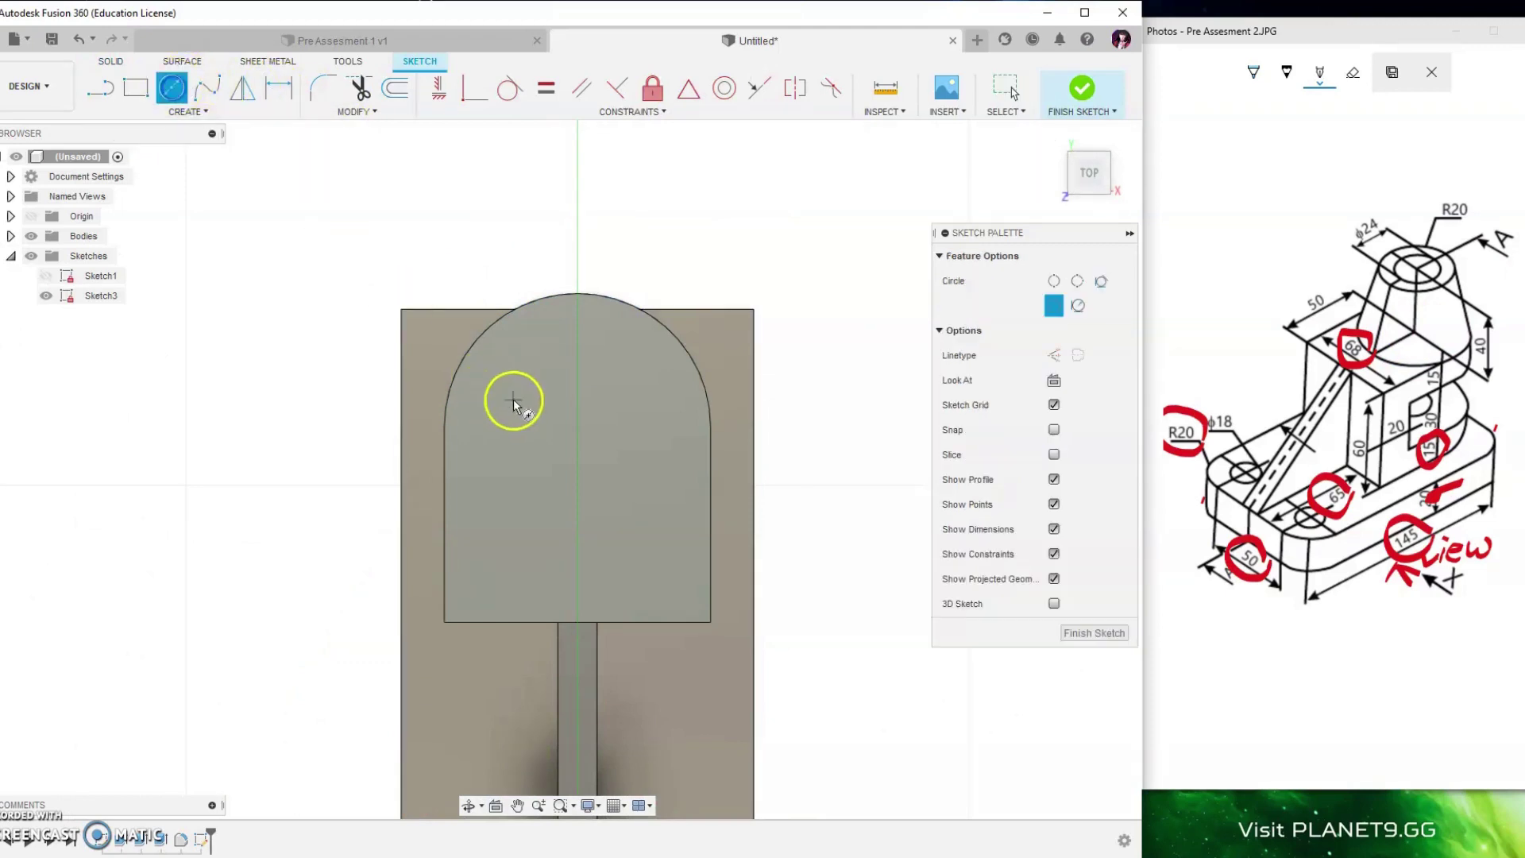
click(578, 426)
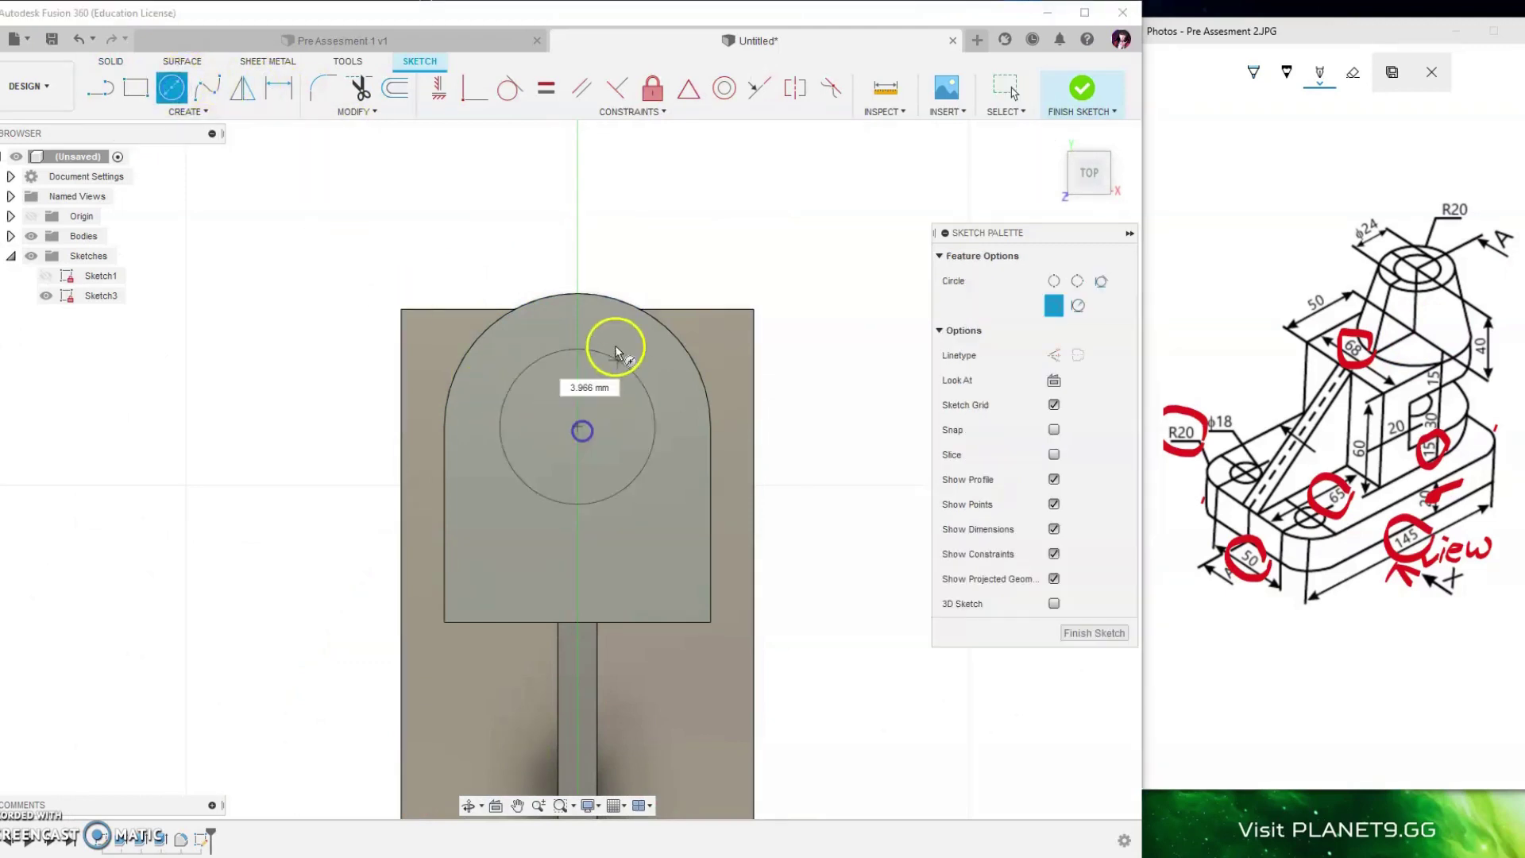
click(604, 296)
click(1082, 91)
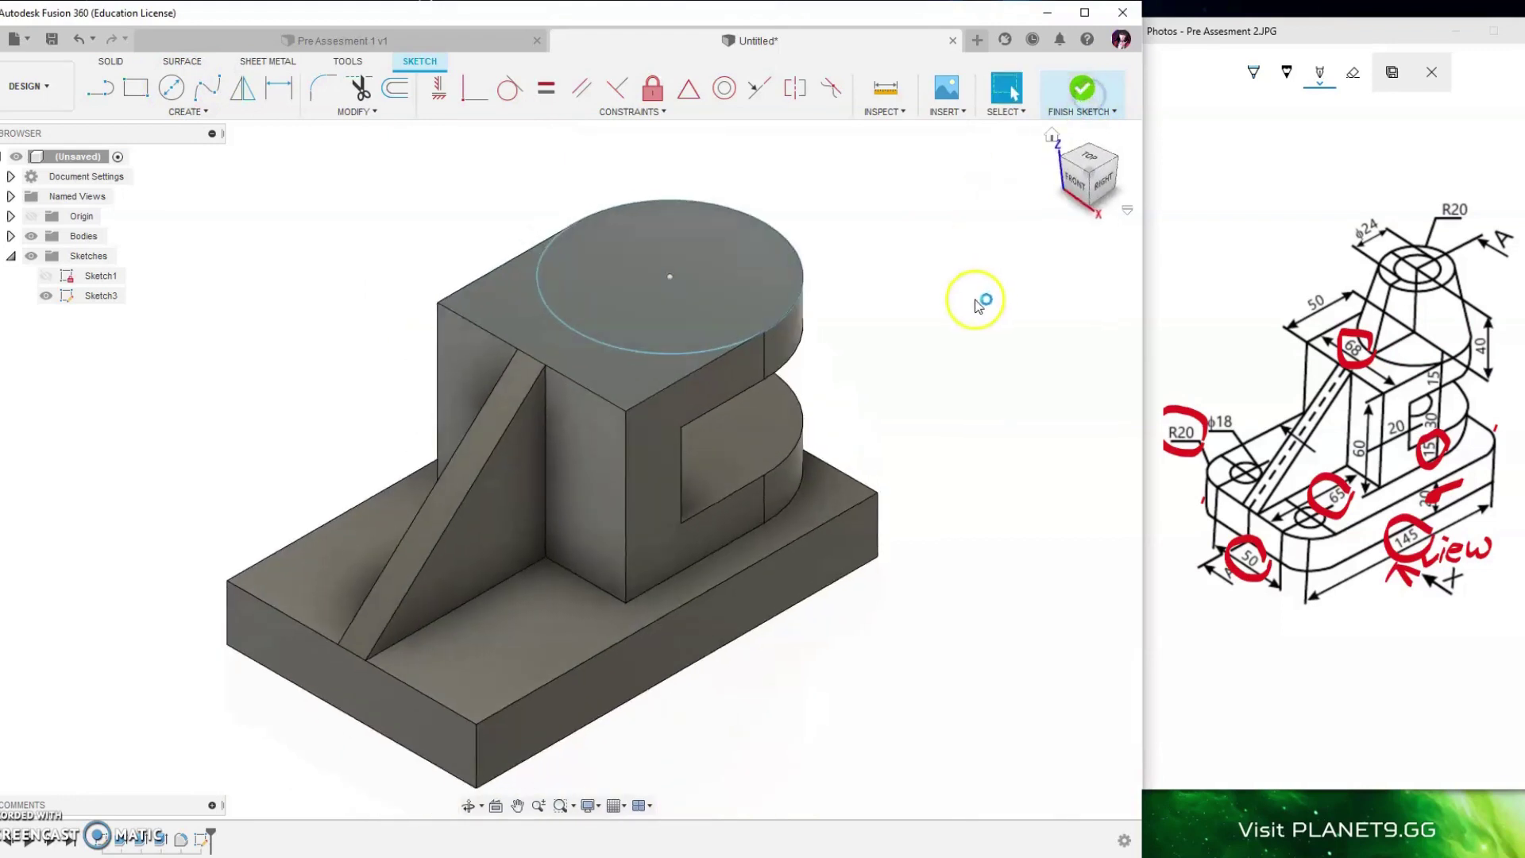
- Create an offset construction plane 40 mm above the circular top face
click(665, 113)
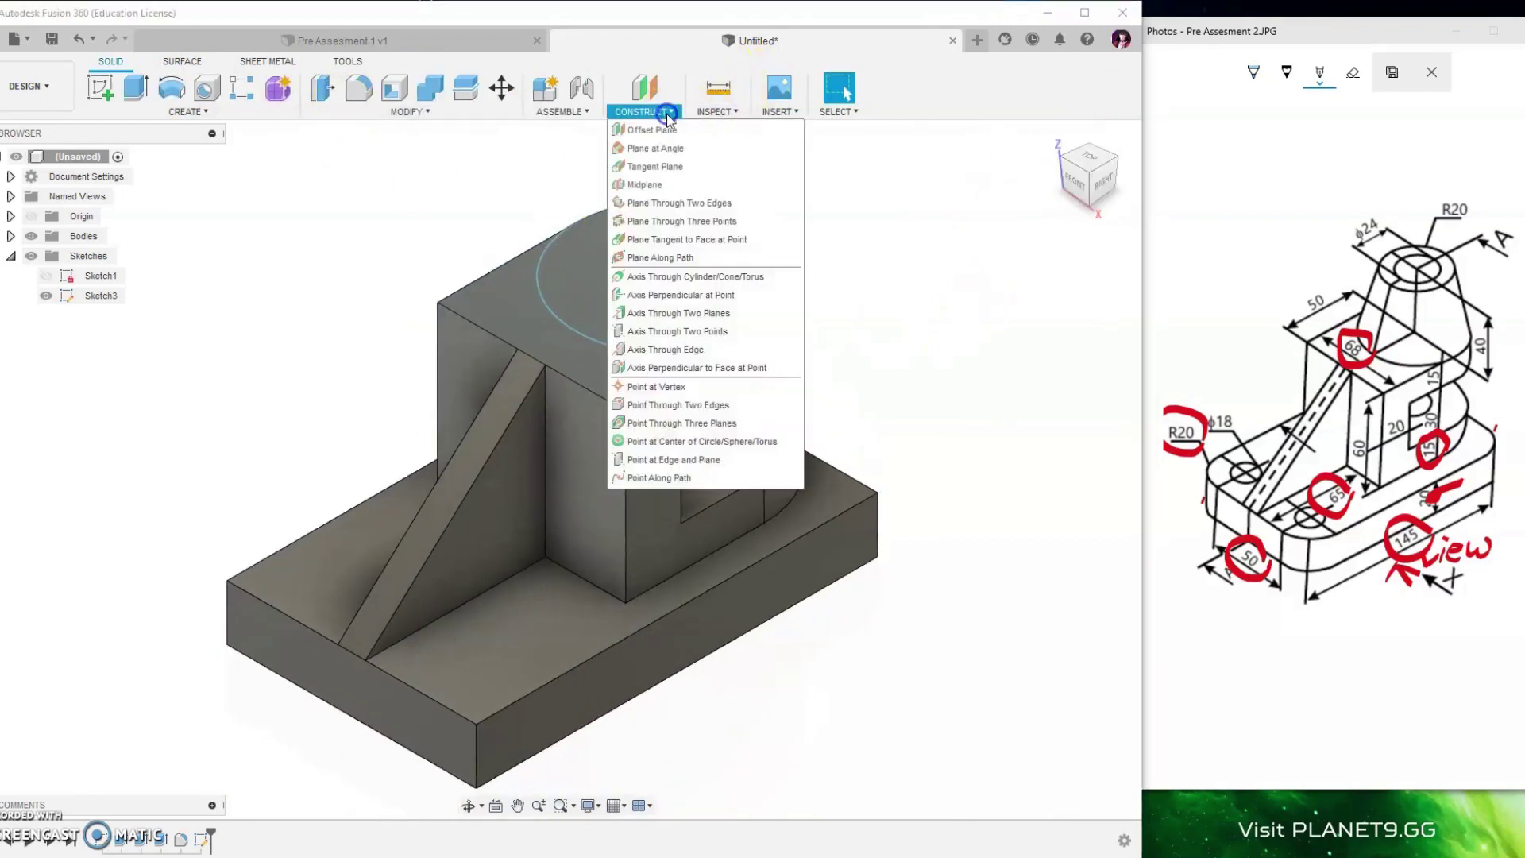
click(659, 130)
middle_drag(823, 198, 862, 325)
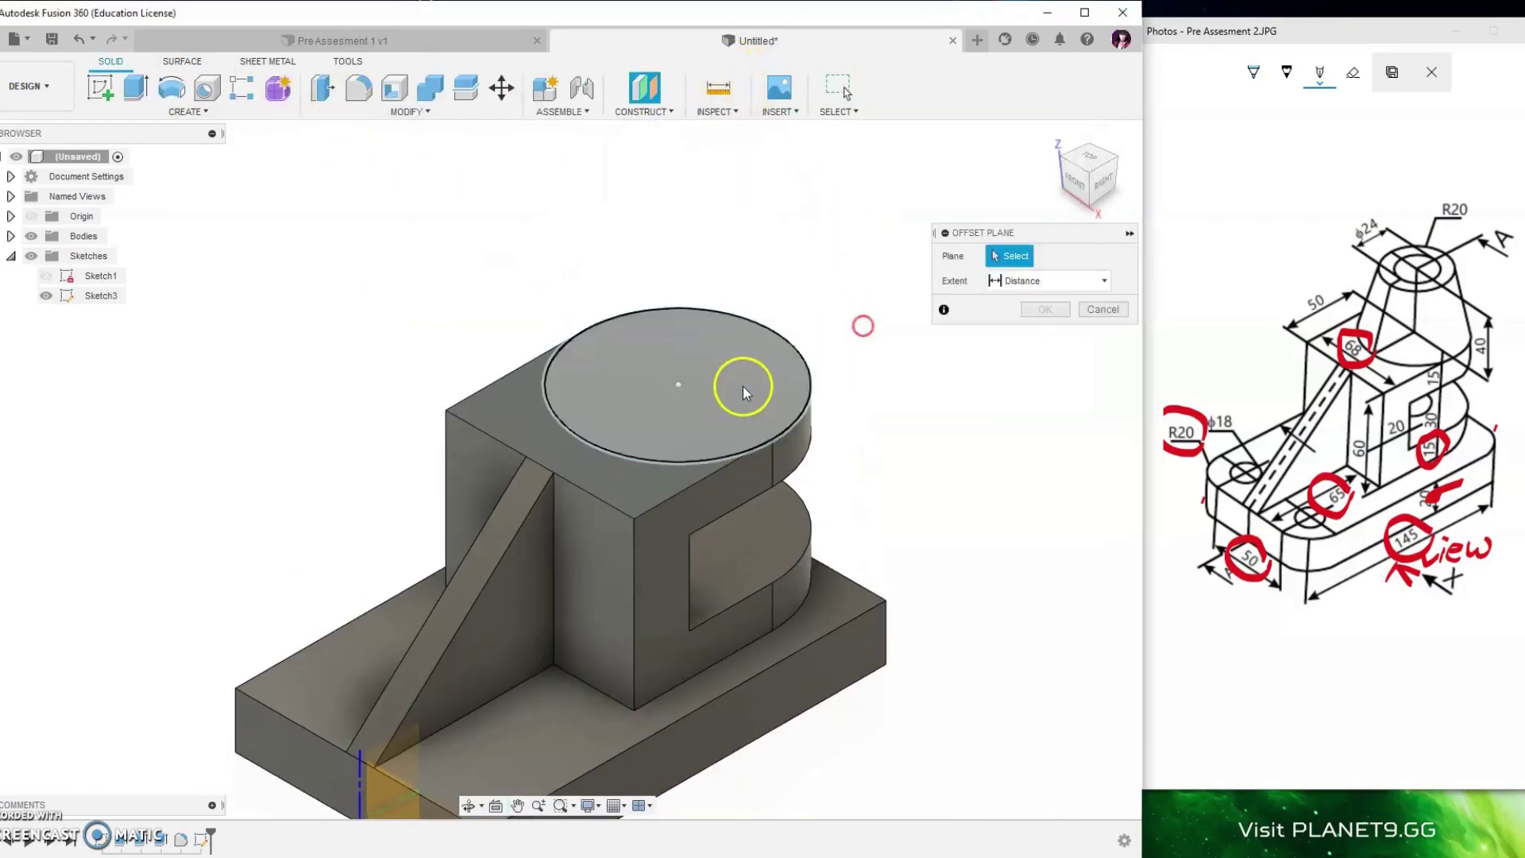
click(737, 375)
drag(676, 367, 678, 214)
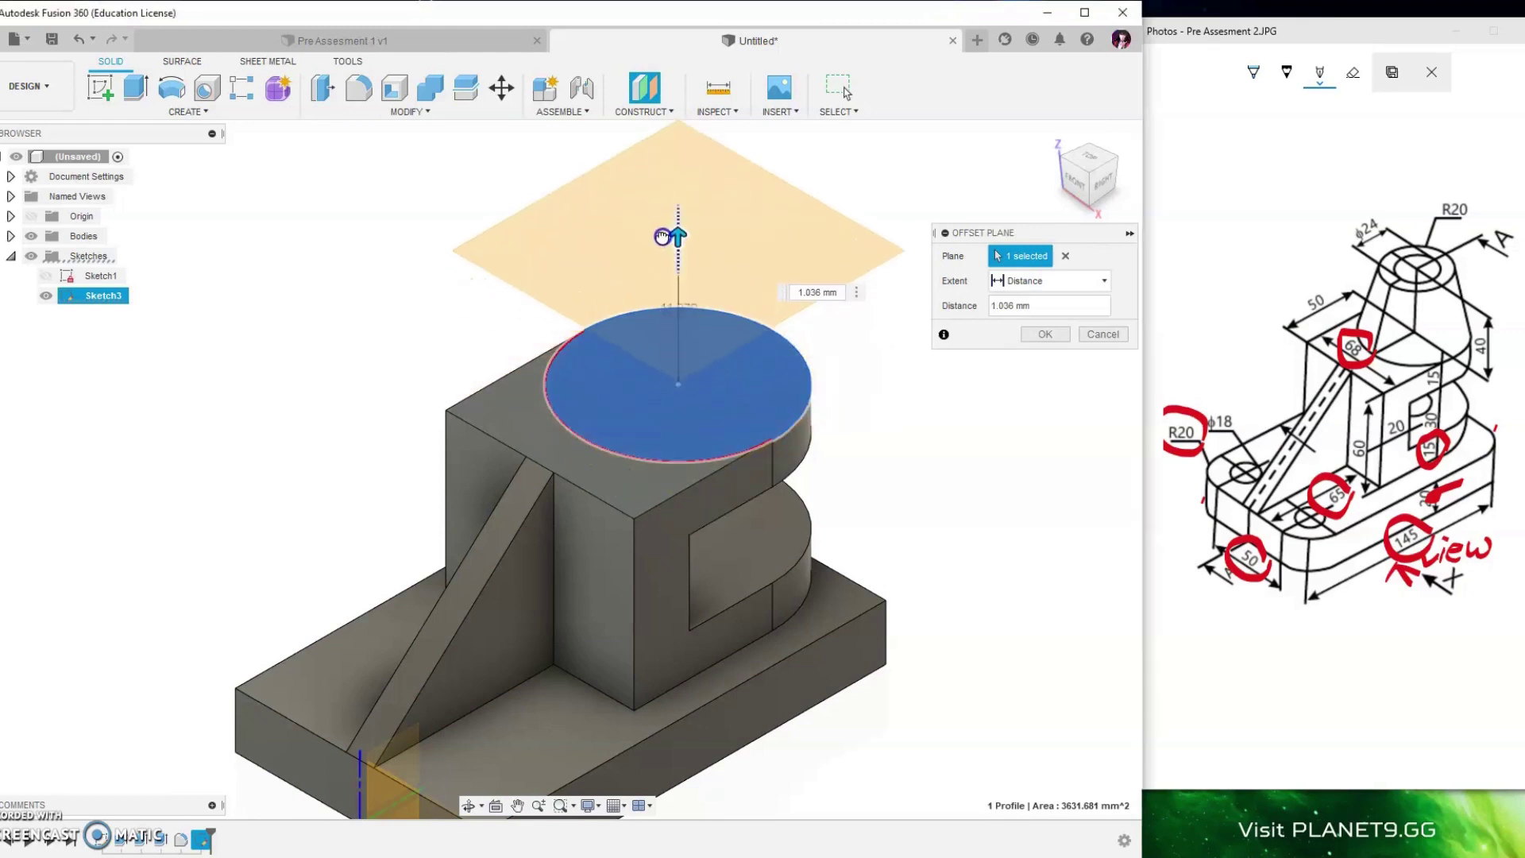
click(1319, 264)
drag(1483, 313, 1477, 316)
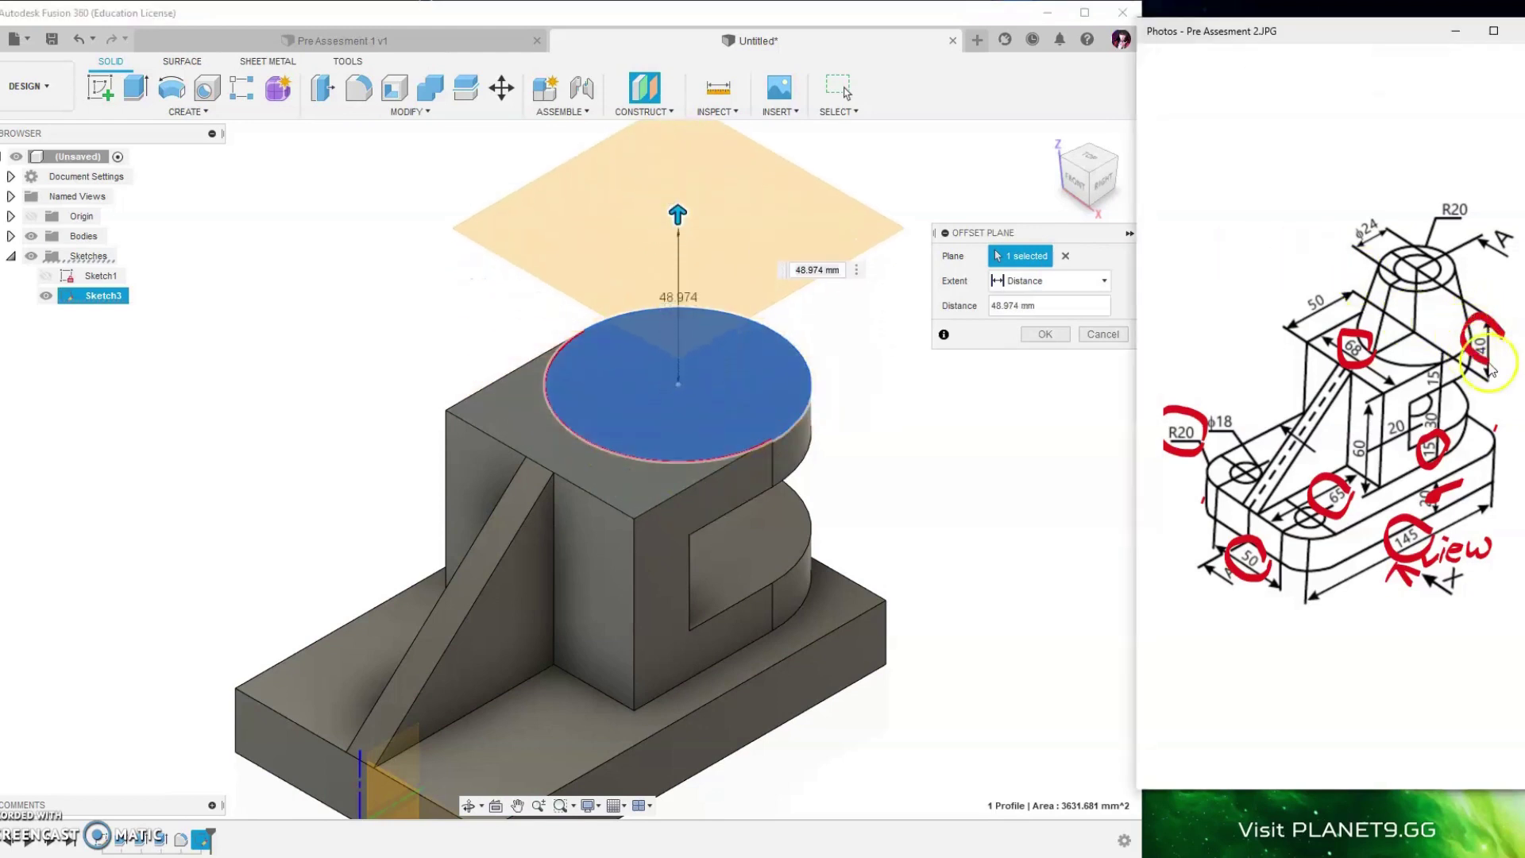
click(1275, 303)
click(1084, 270)
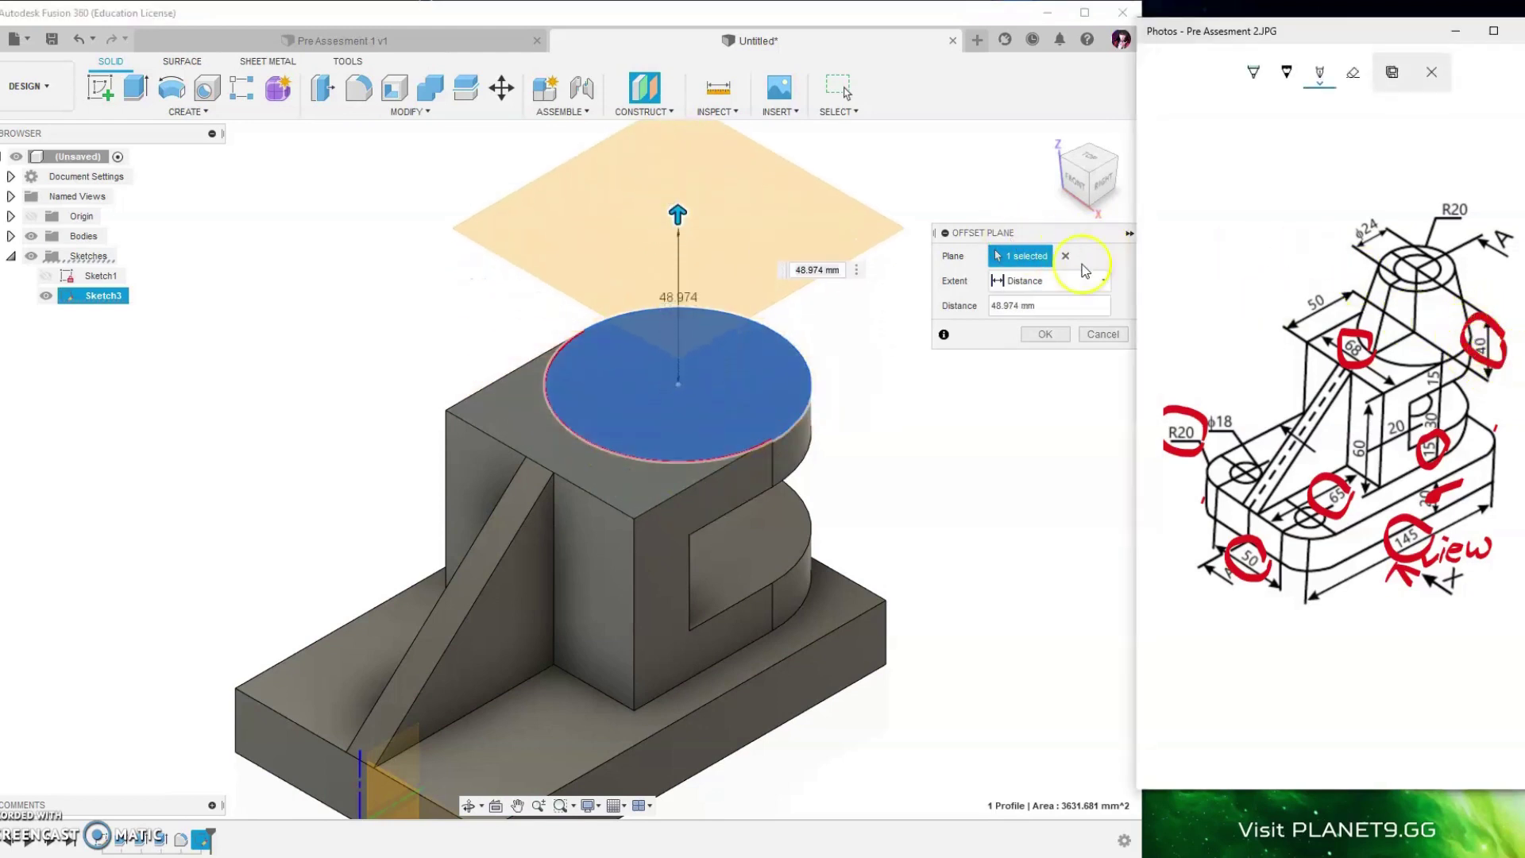
click(835, 271)
text(40)
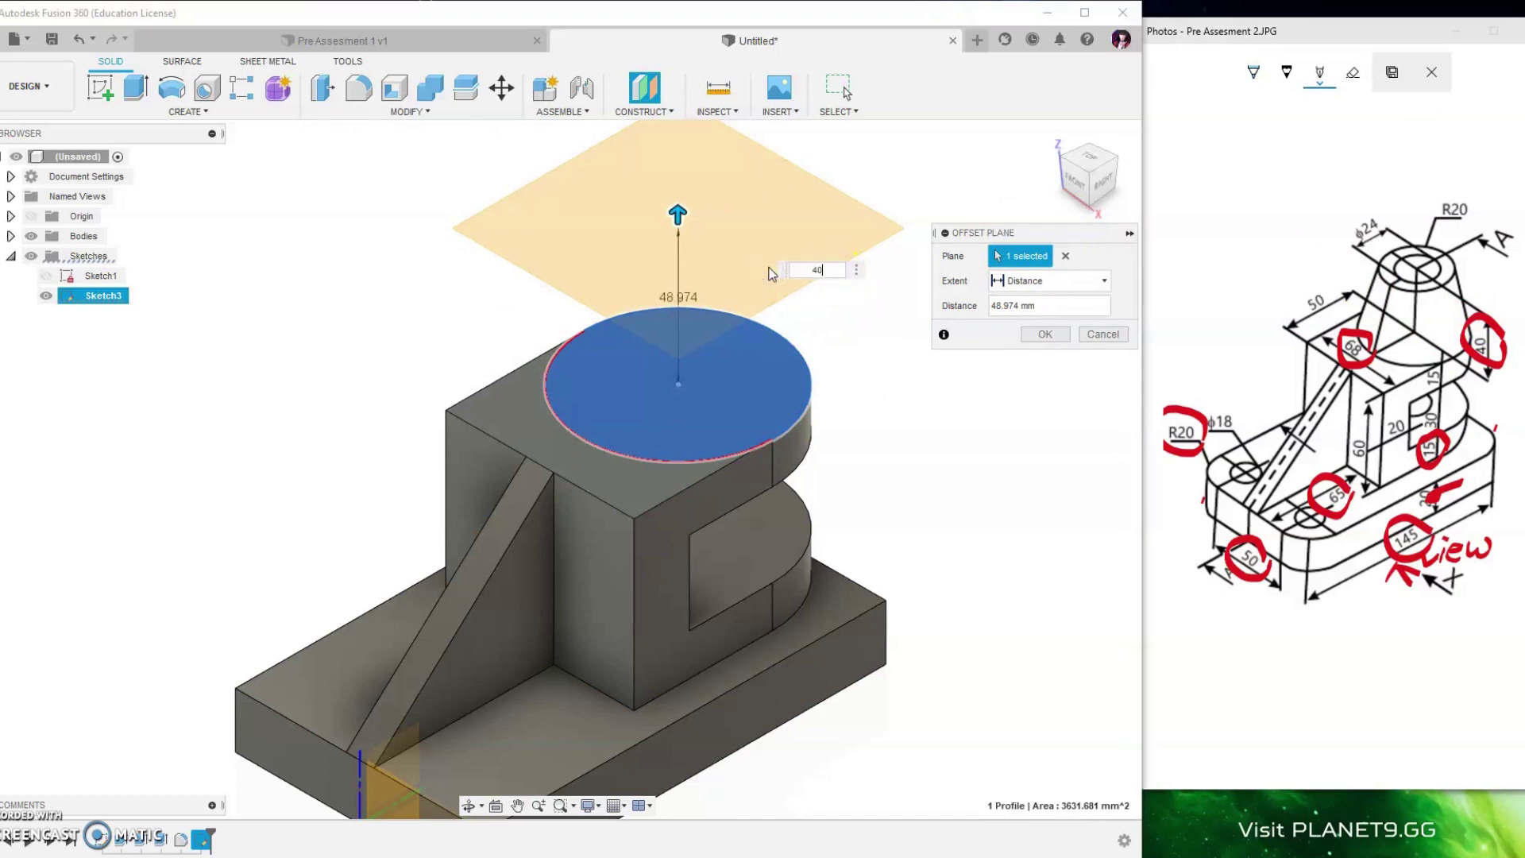
key(Return)
key(Return)
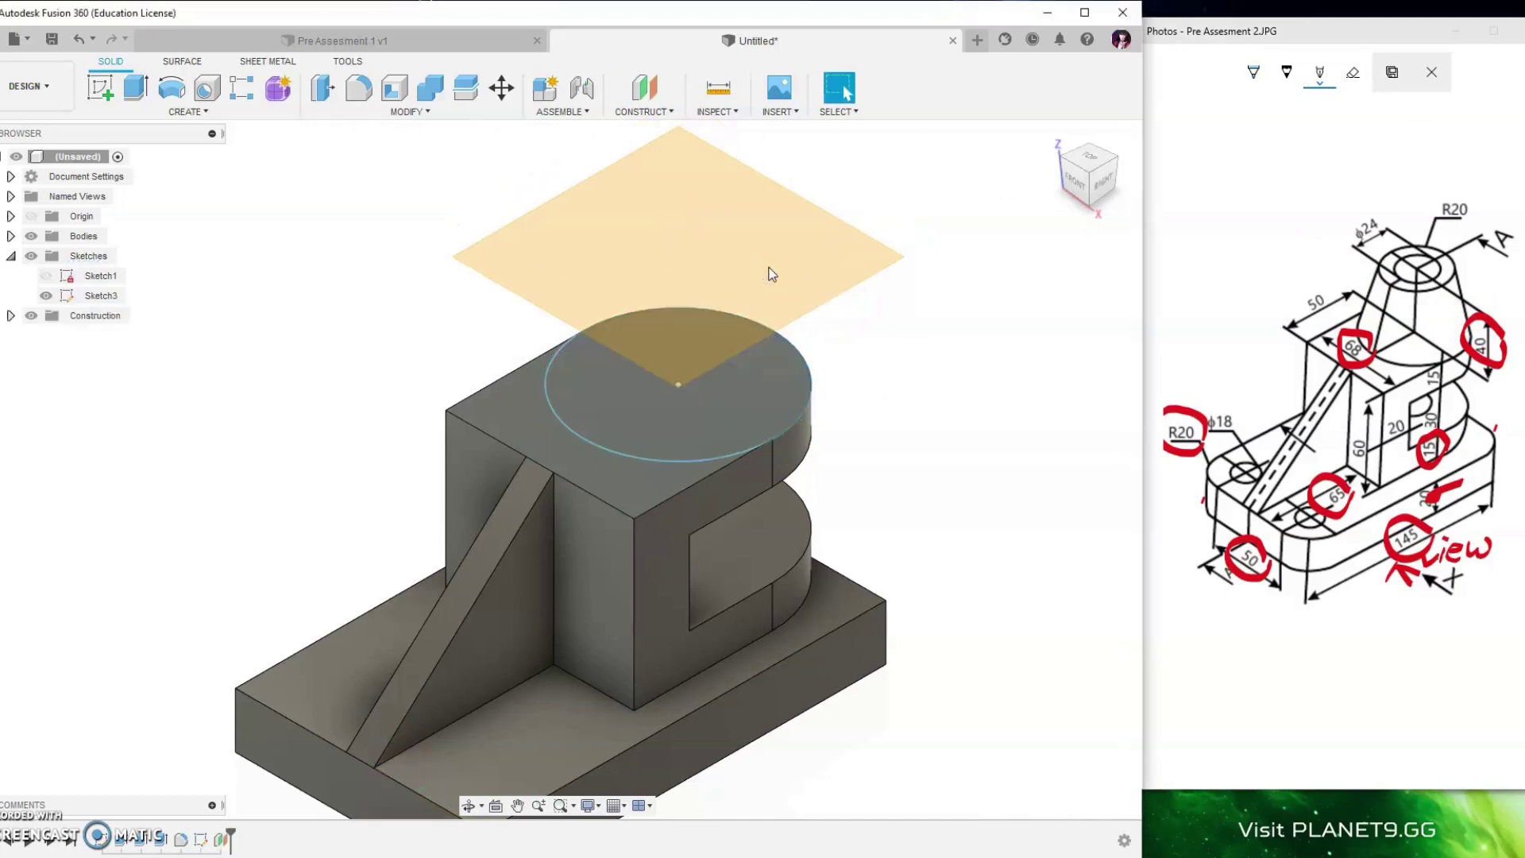
click(99, 88)
- On the offset plane, project the rounded top outline and draw a circle centred on the origin
click(658, 155)
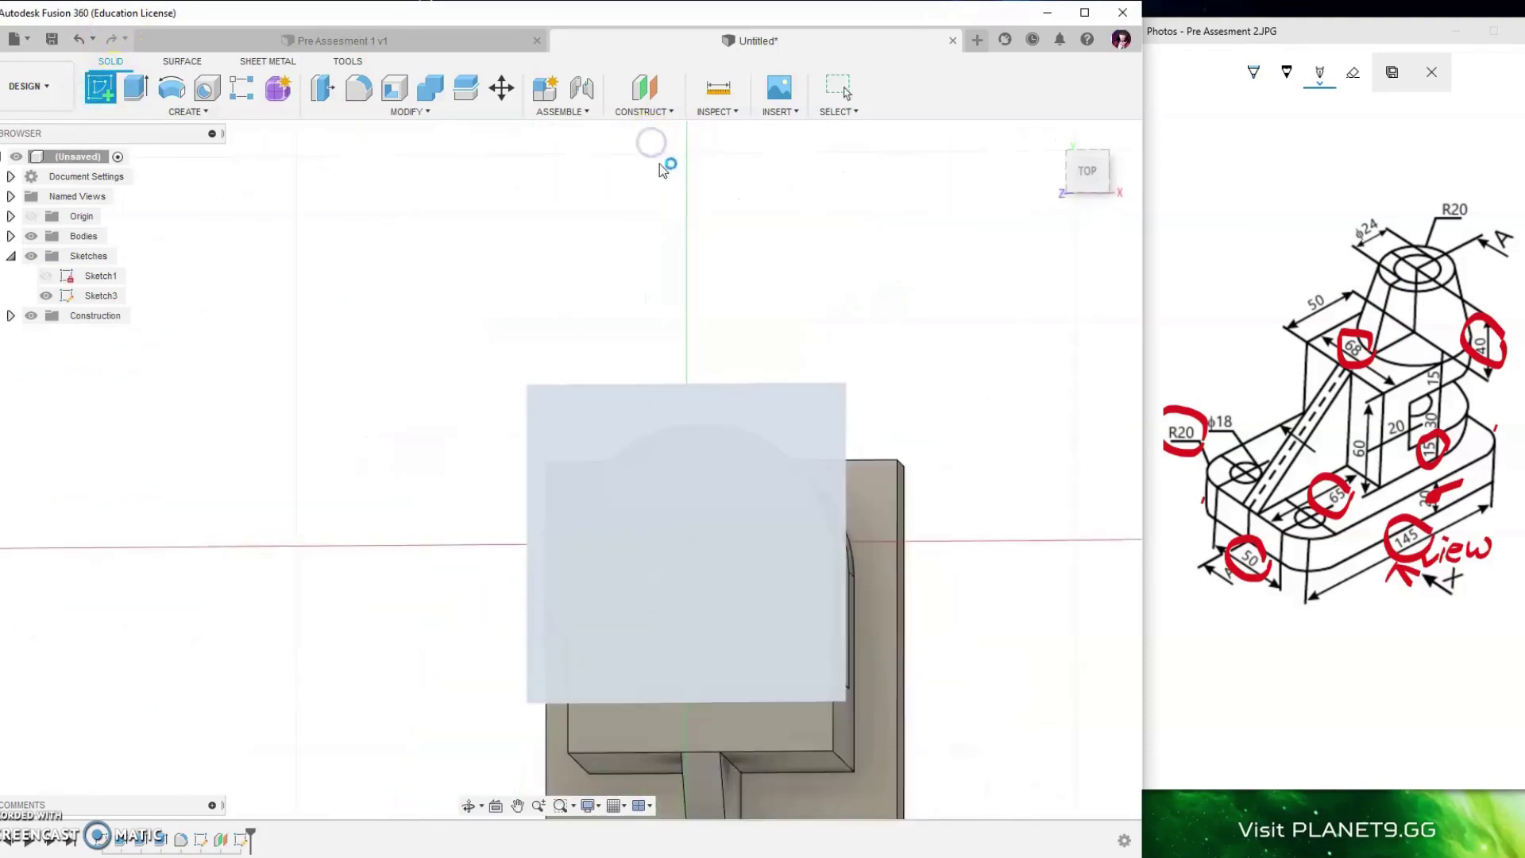
click(236, 117)
mouse_move(134, 405)
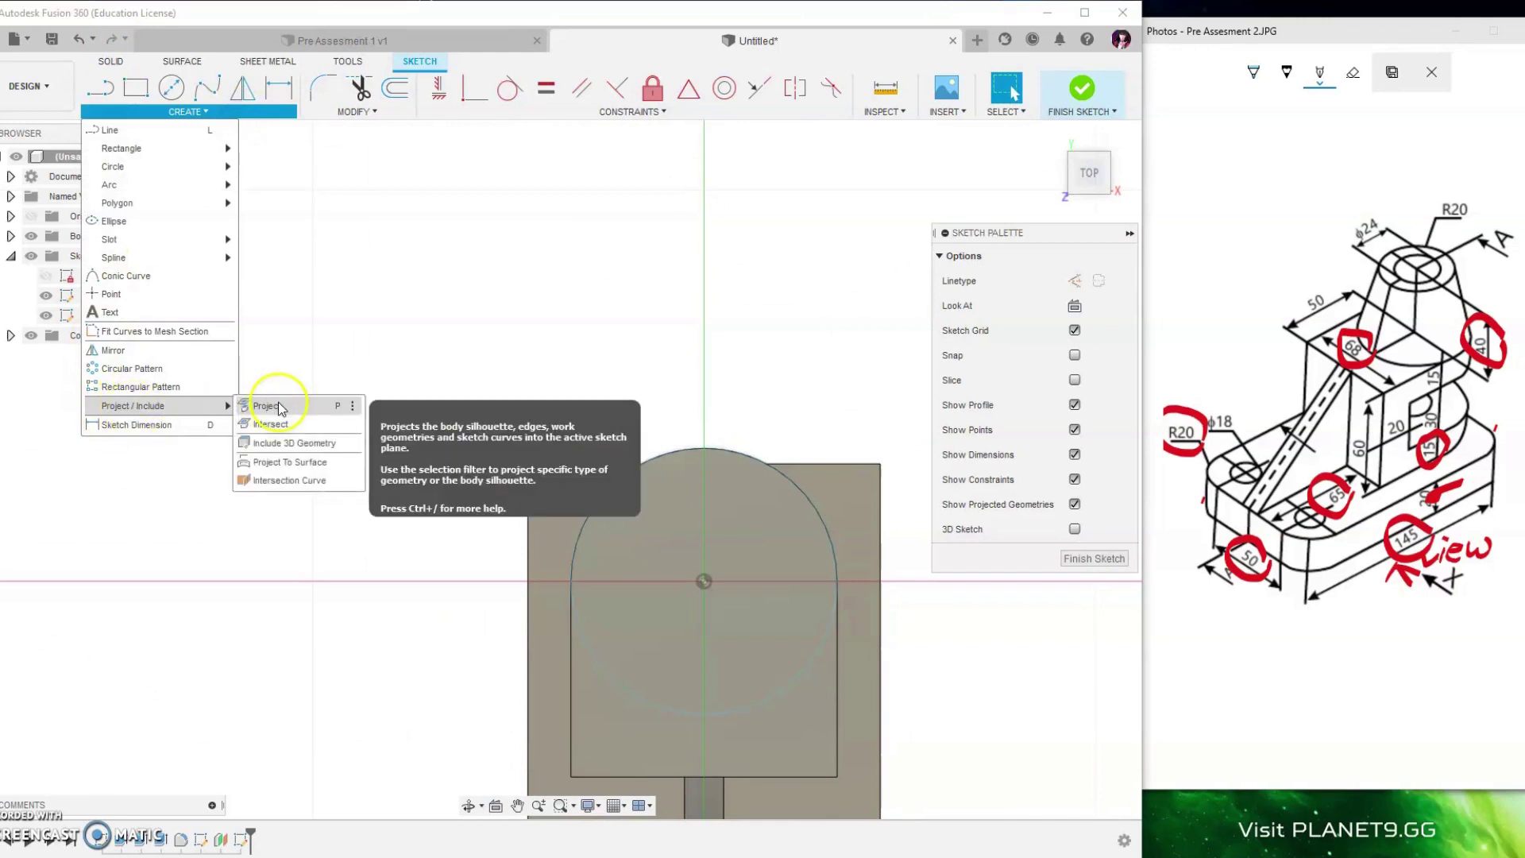
click(278, 405)
click(712, 585)
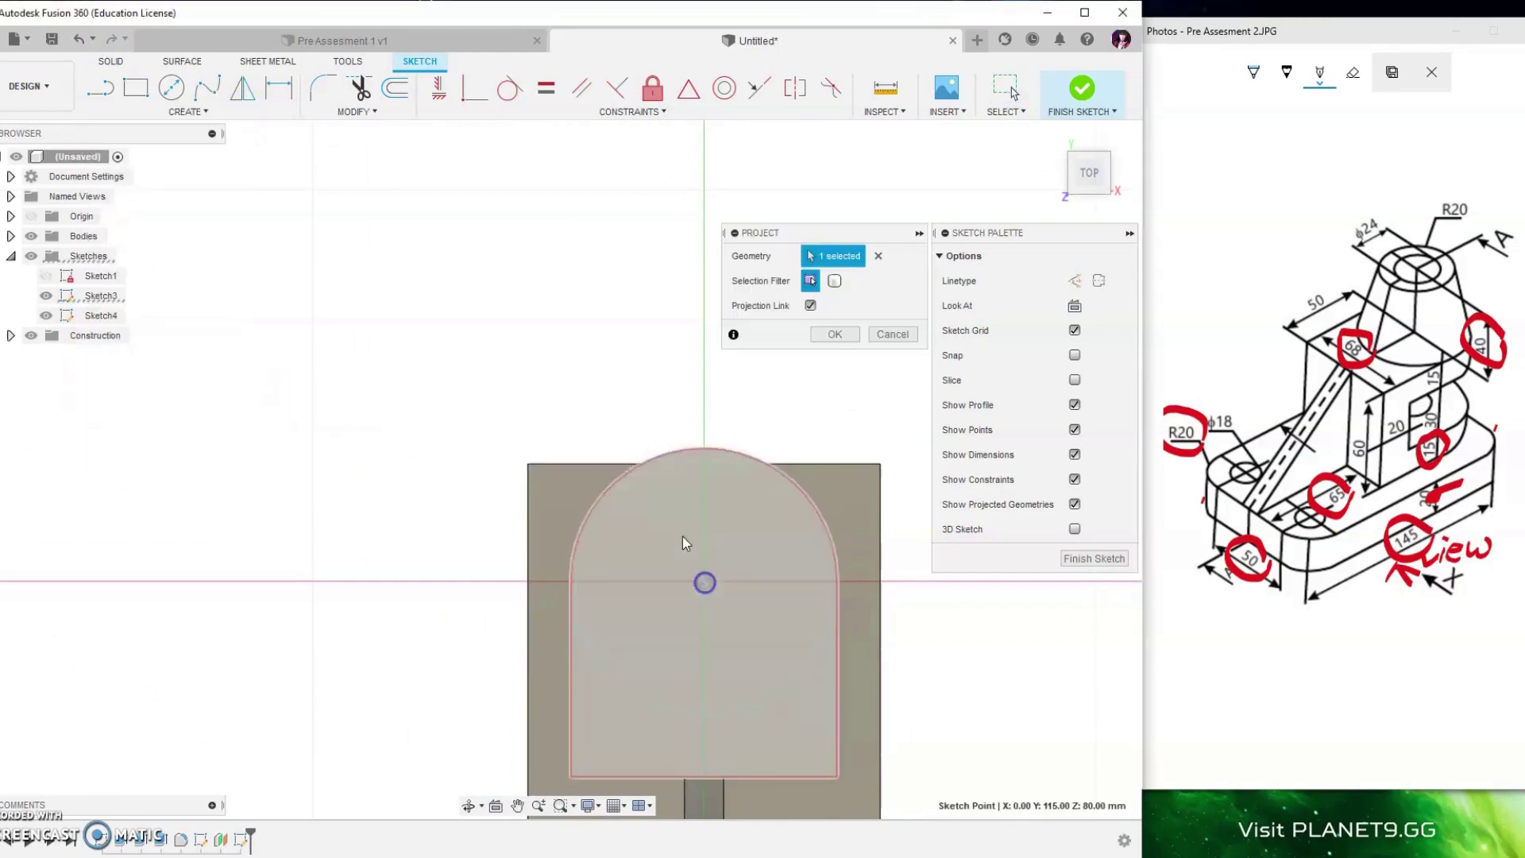
click(173, 89)
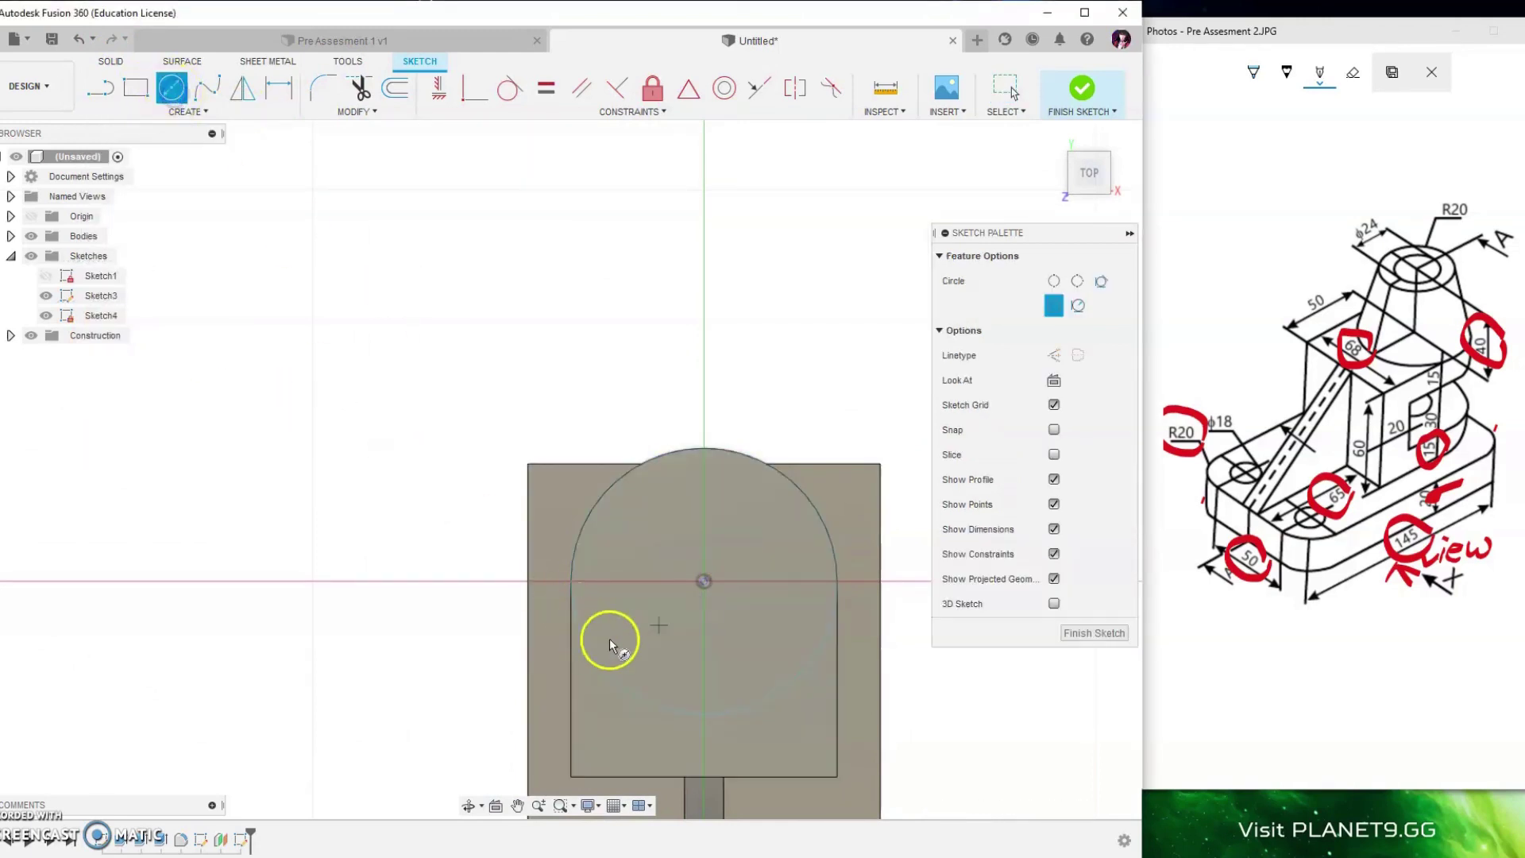
click(705, 582)
click(745, 643)
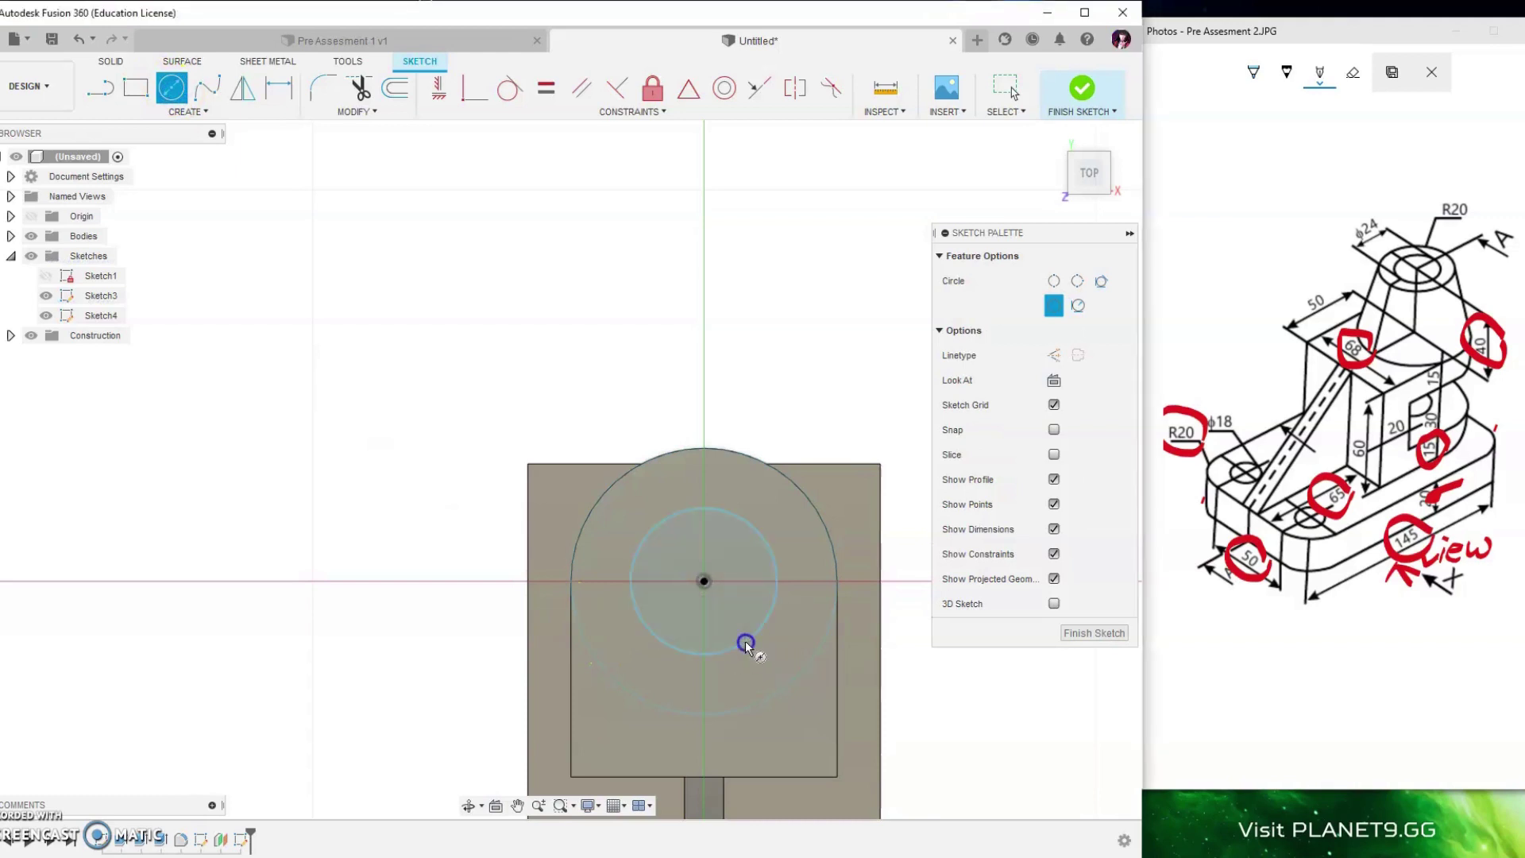
- Dimension the circle's diameter to 40 mm and finish the sketch
key(d)
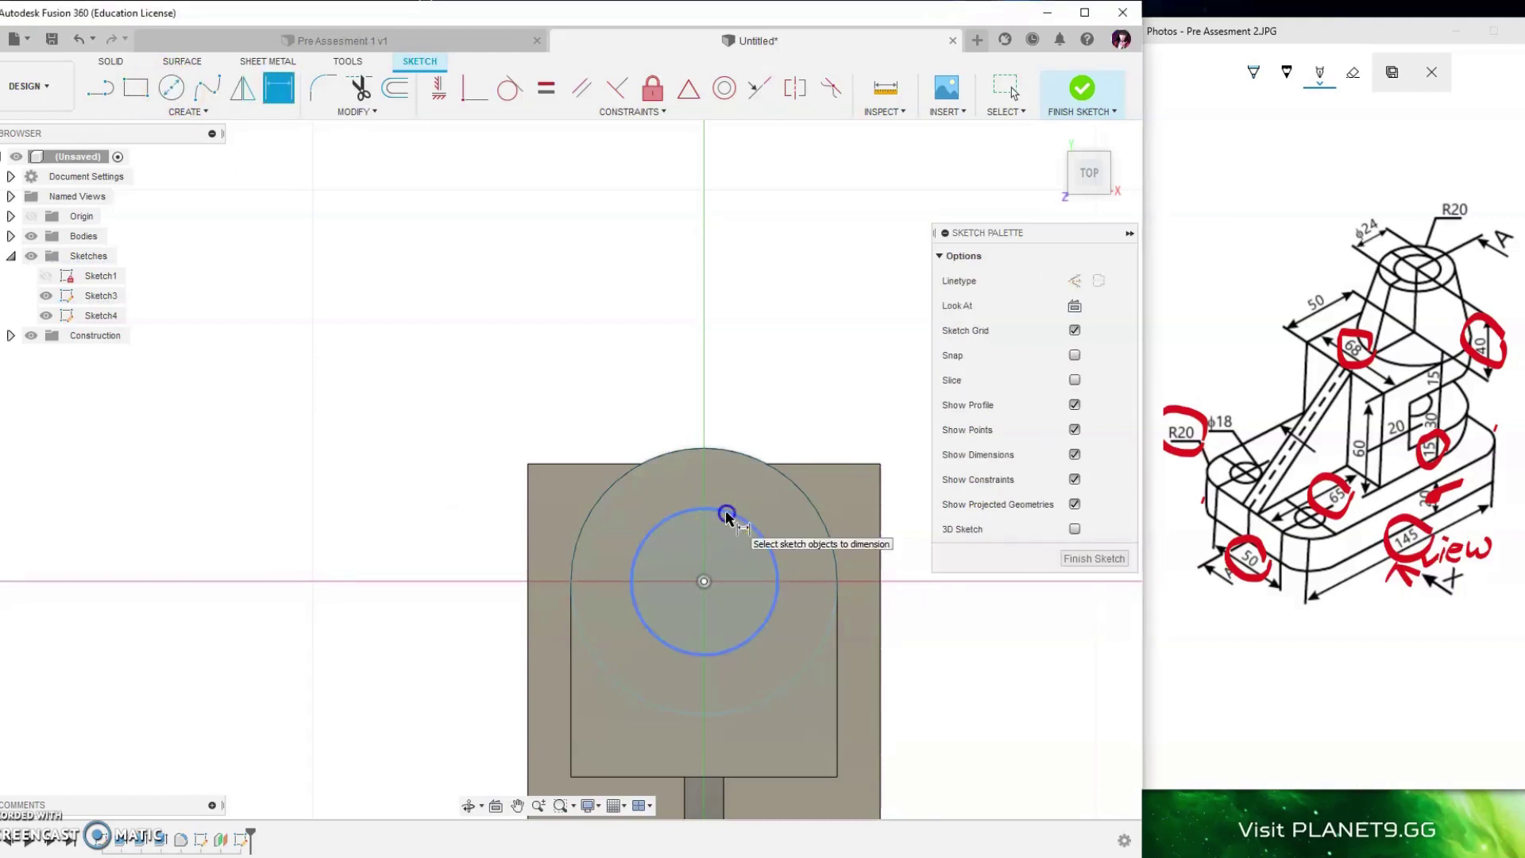
click(727, 514)
click(584, 410)
click(1196, 409)
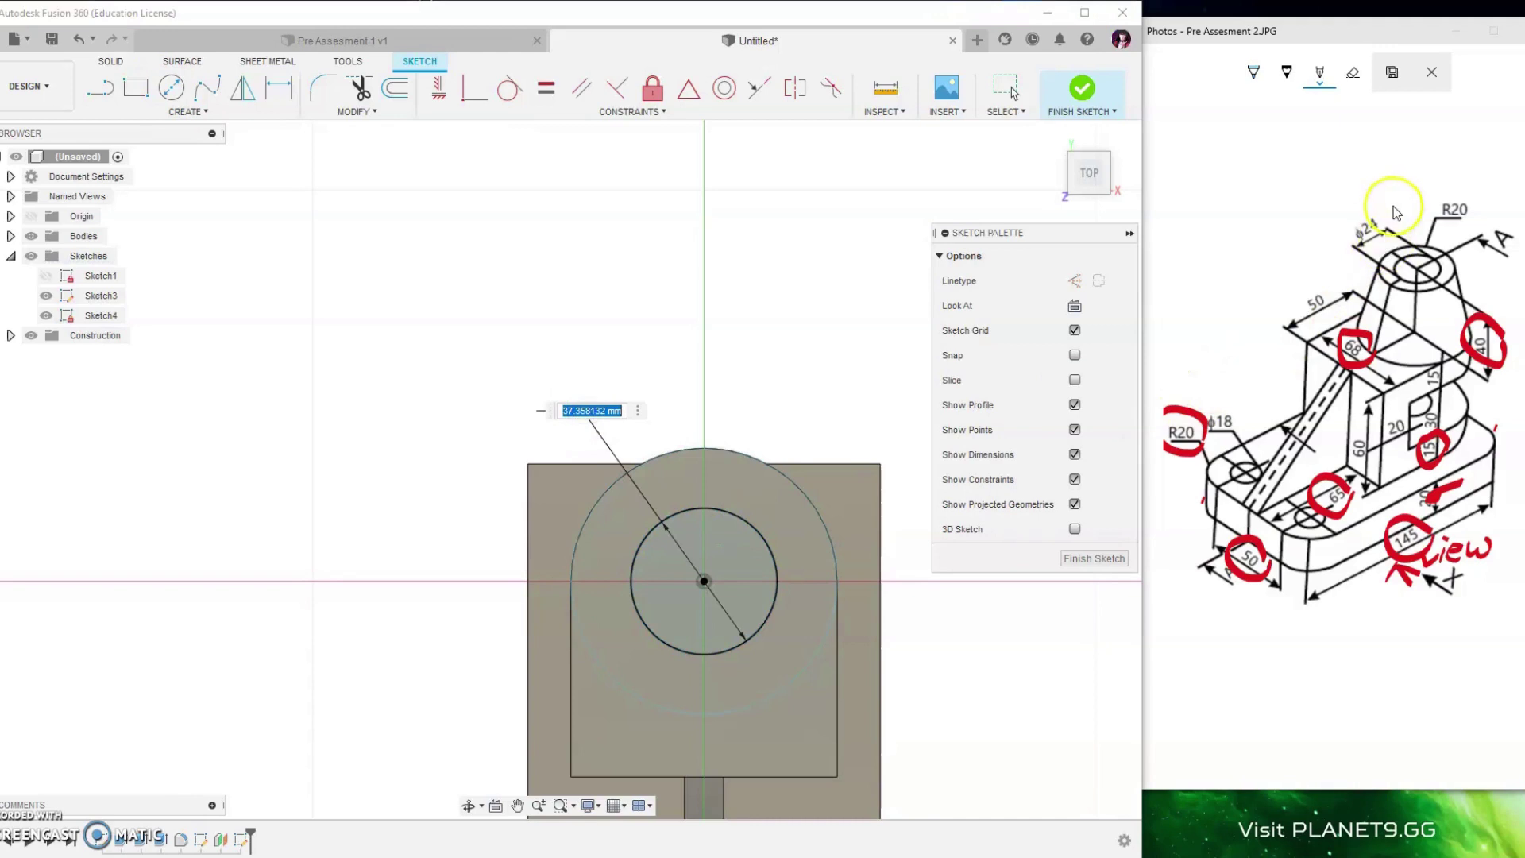
drag(1391, 203, 1368, 208)
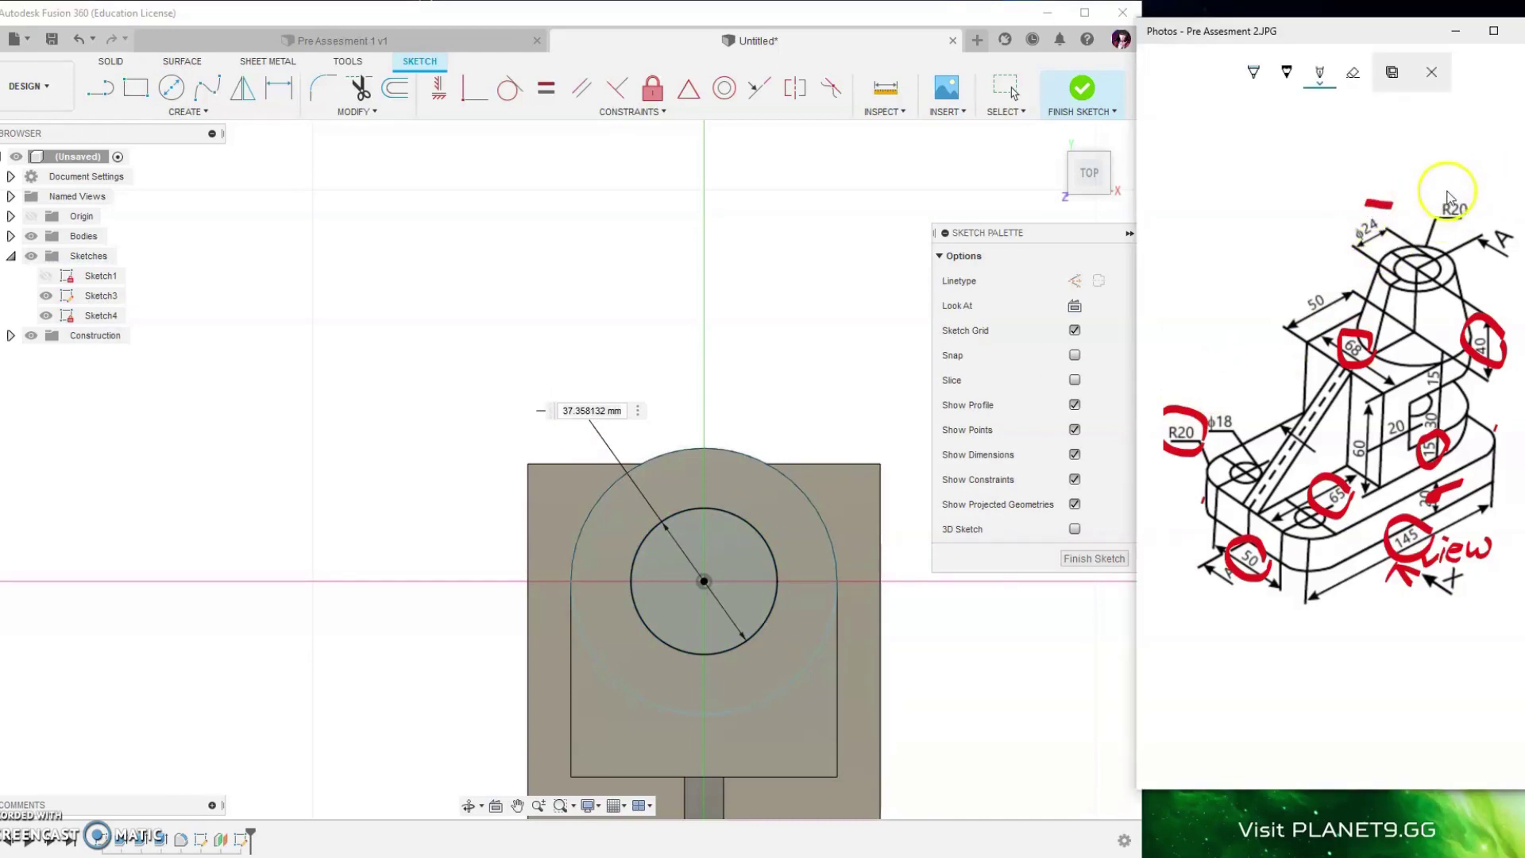
drag(1450, 240, 1463, 231)
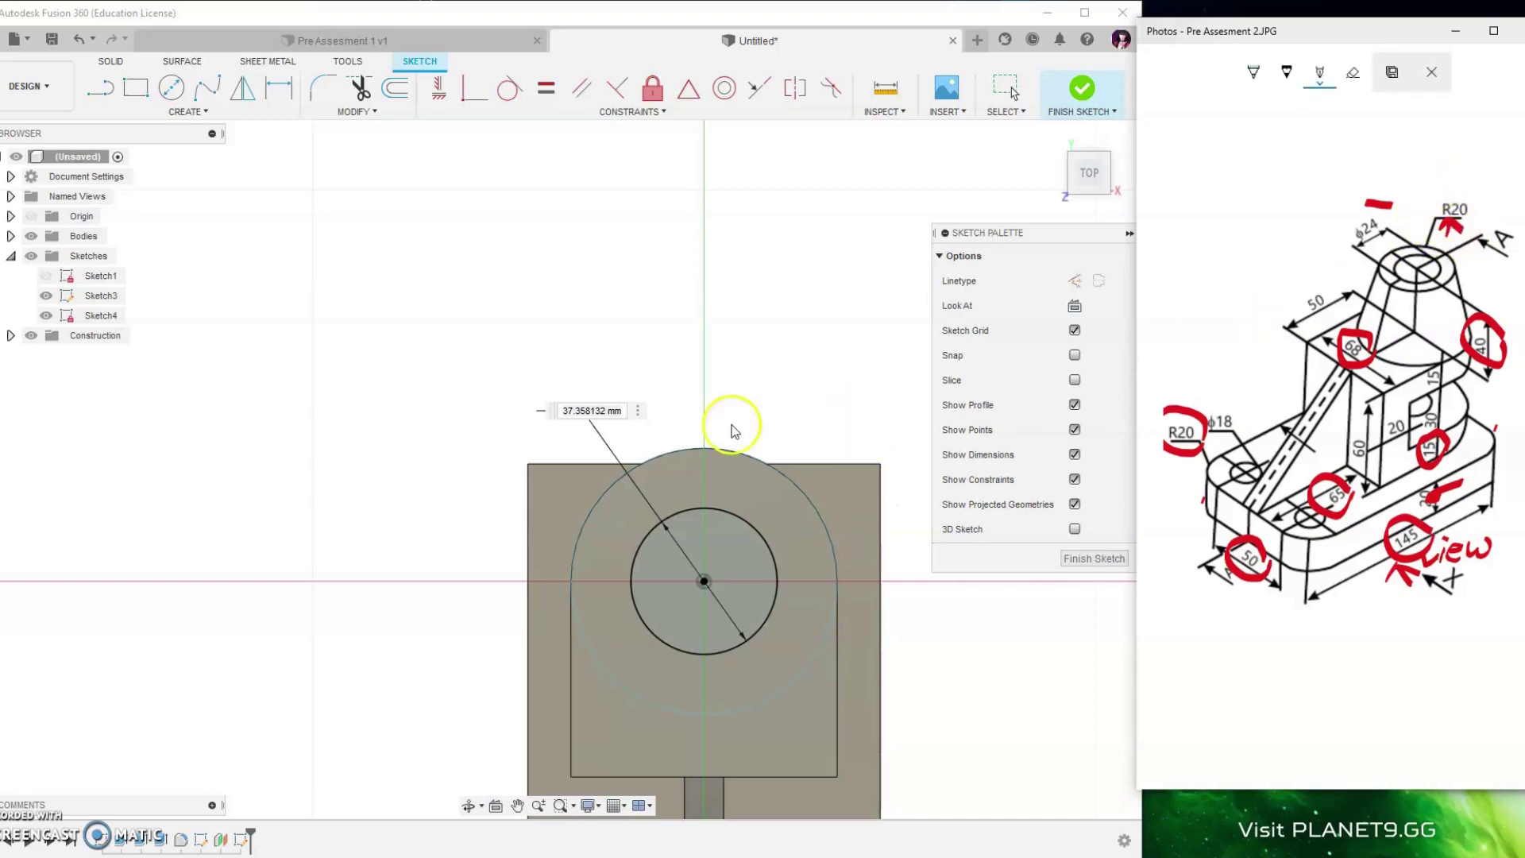
click(549, 406)
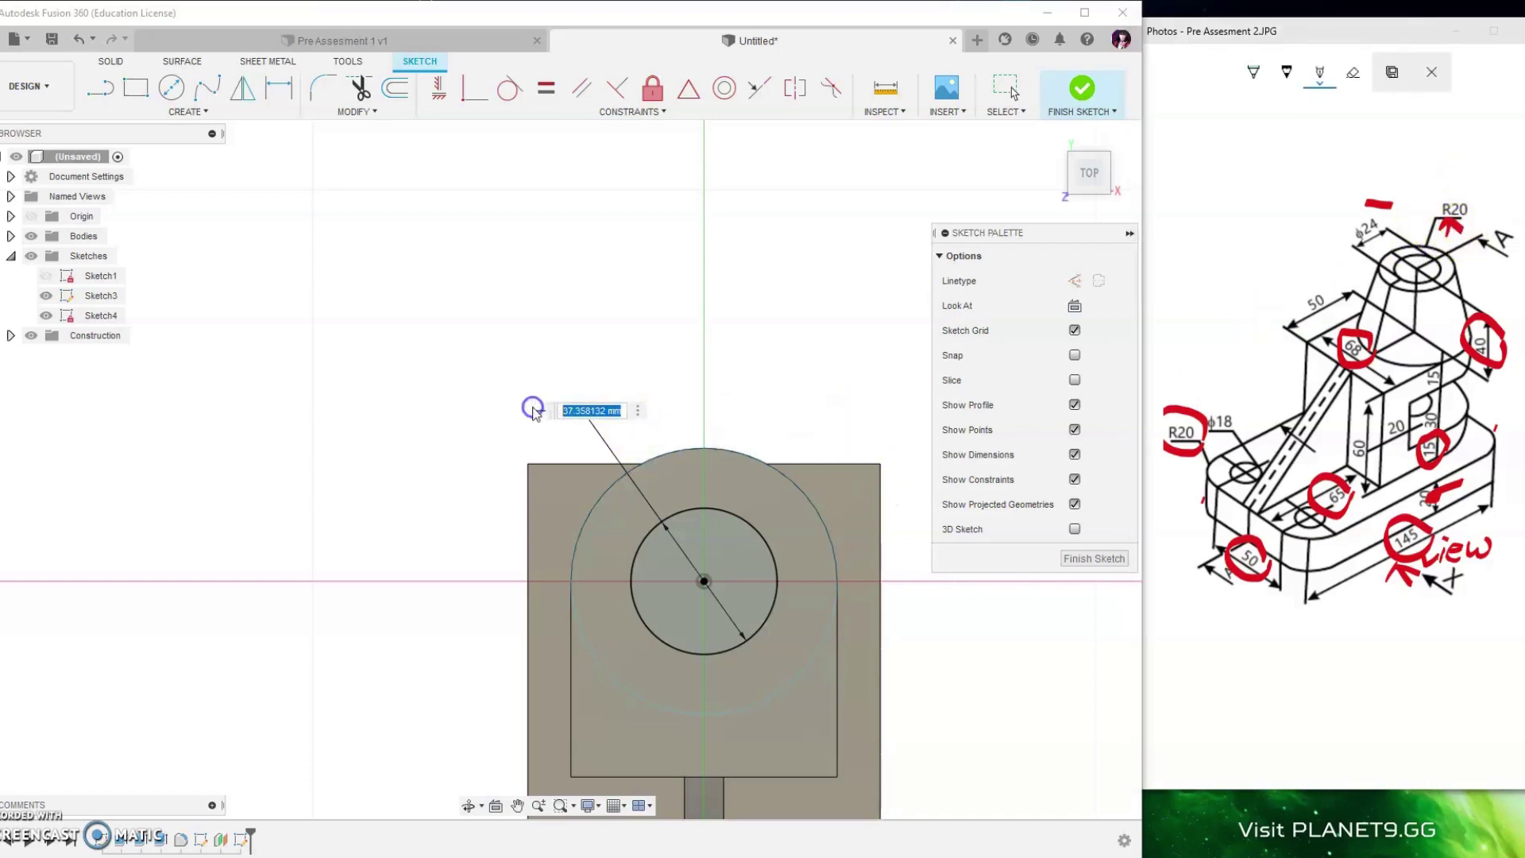
text(40)
key(Return)
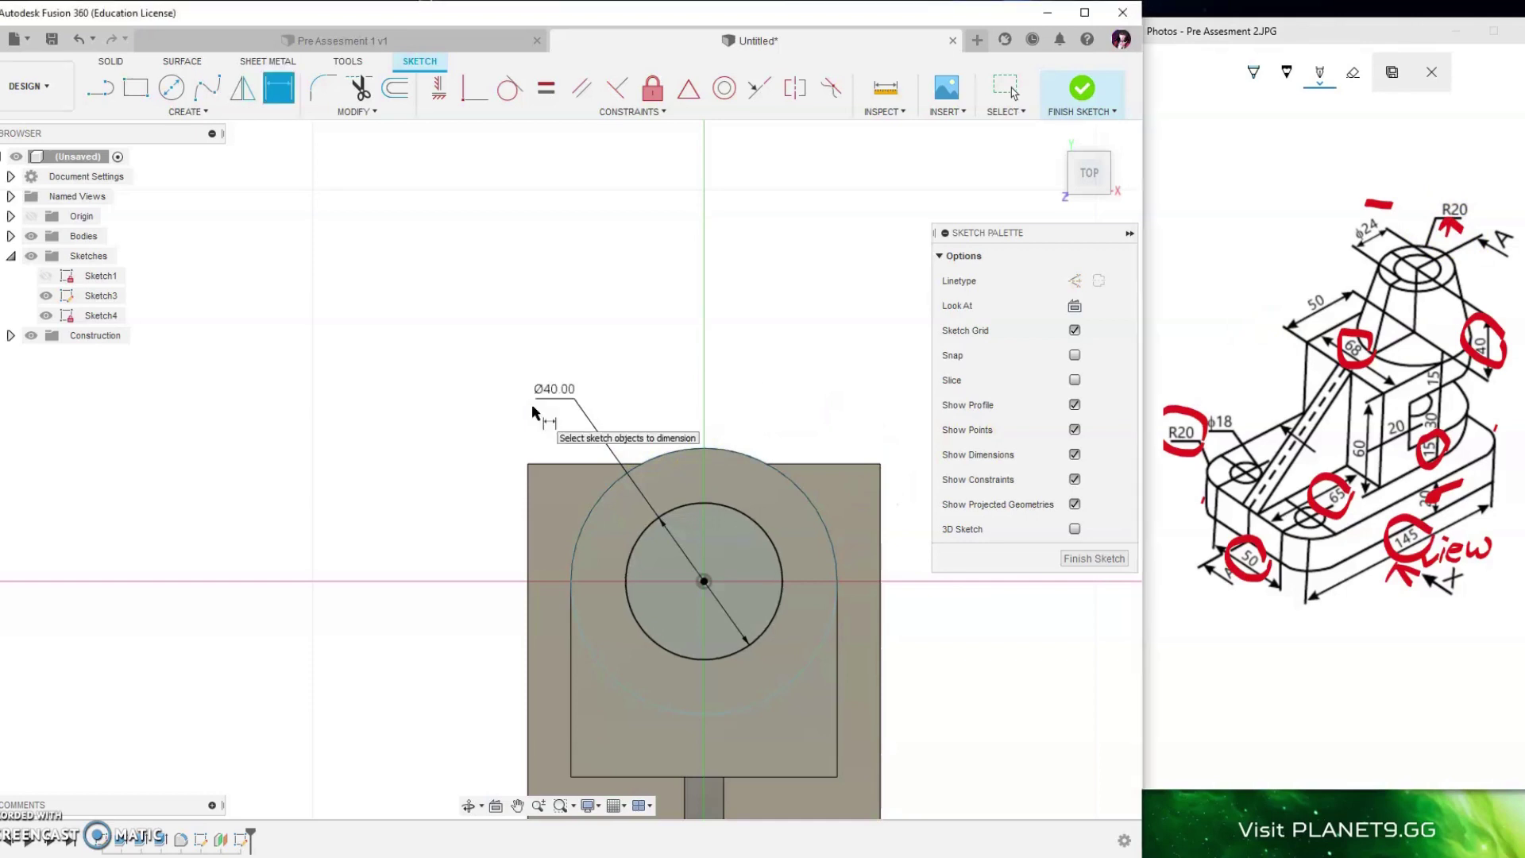
click(1073, 107)
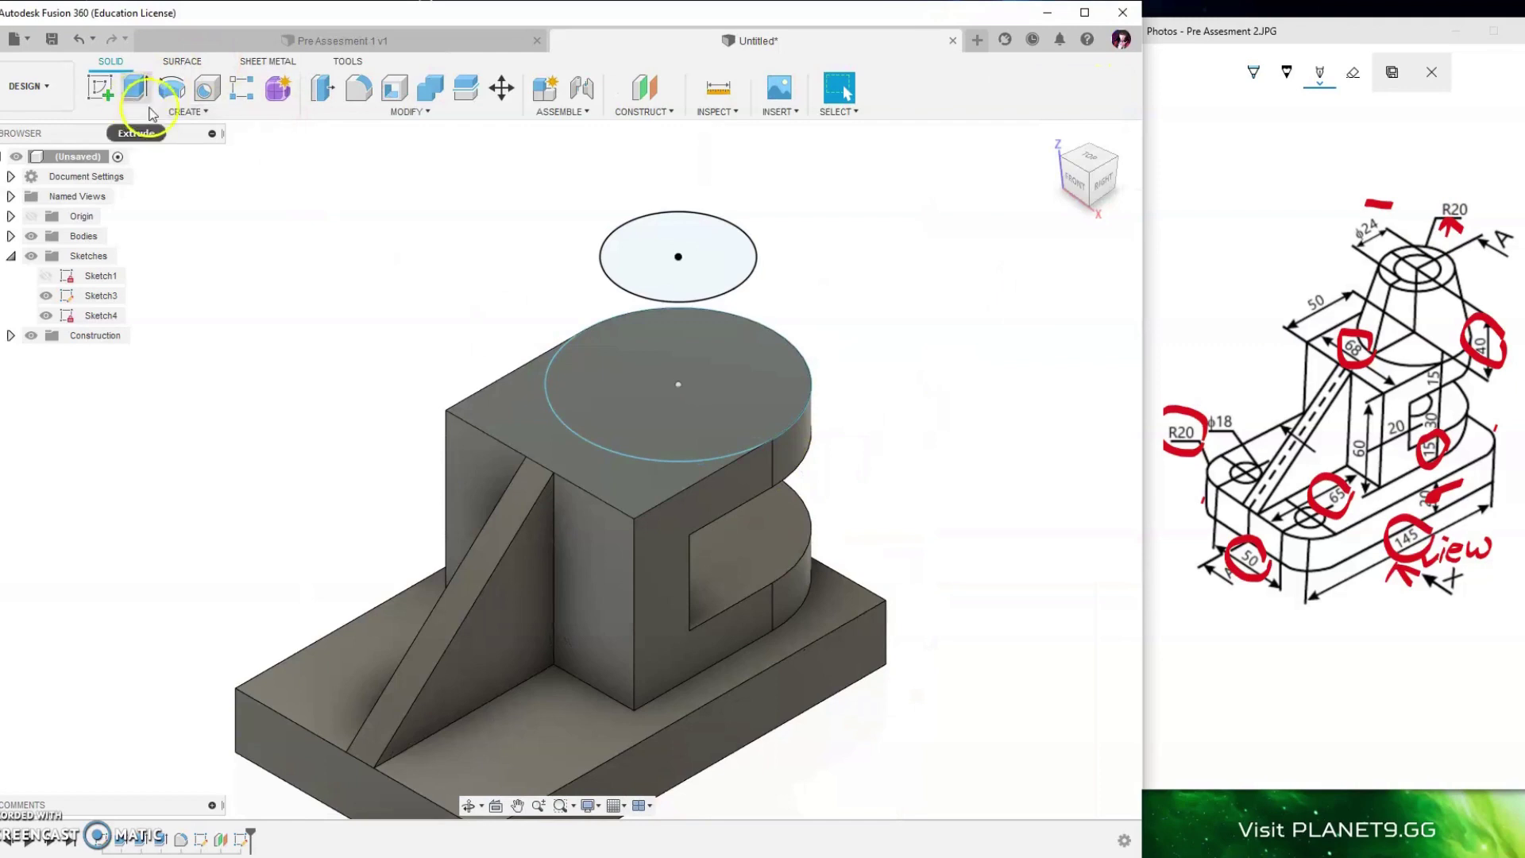
- Loft a joined cone from the round top face (Sketch3) to the 40 mm circle (Sketch4)
click(187, 114)
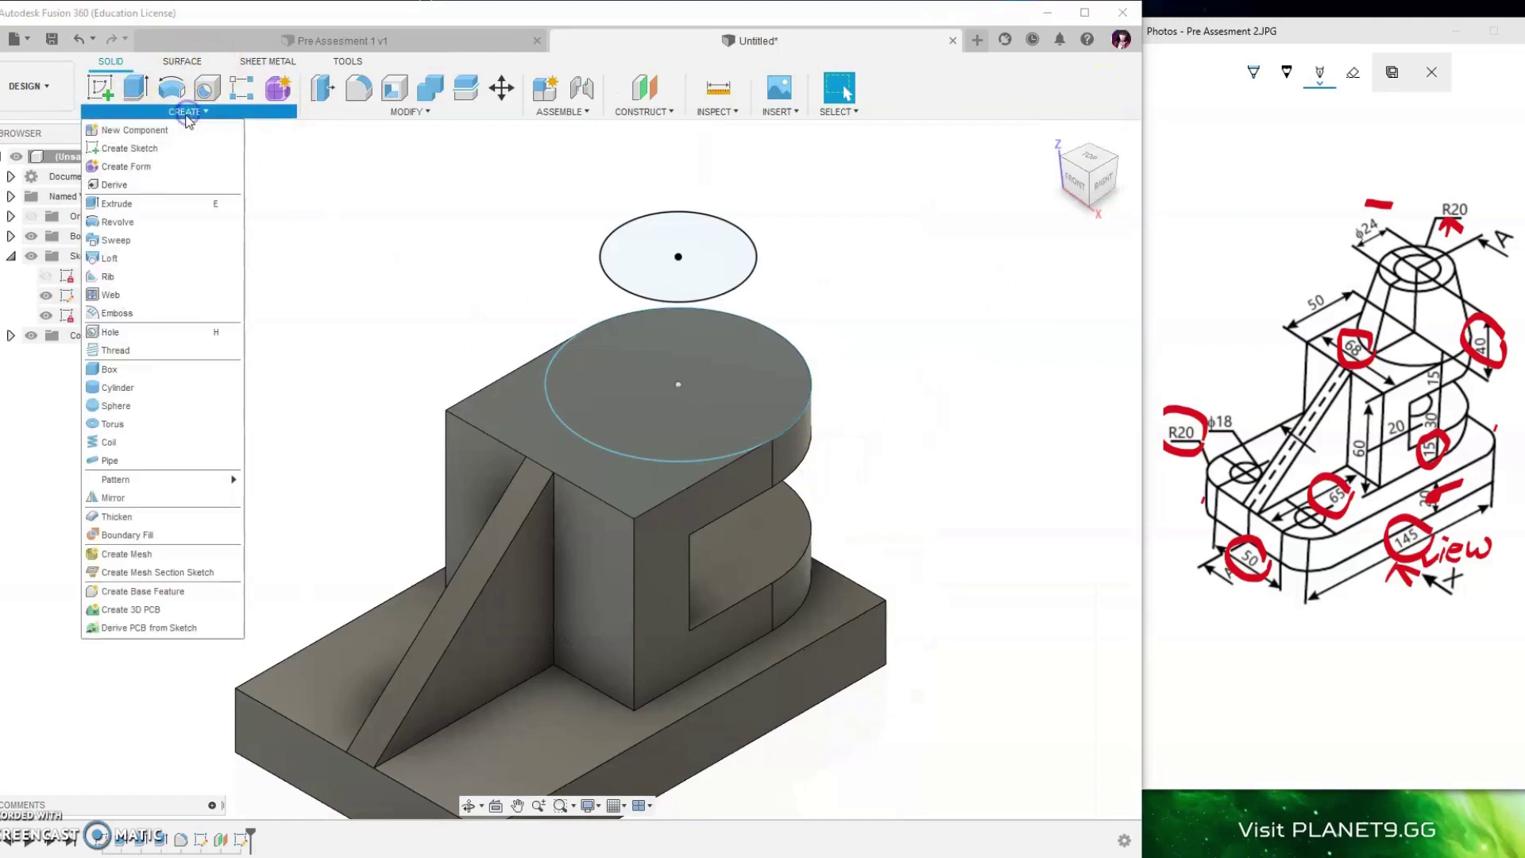
click(111, 258)
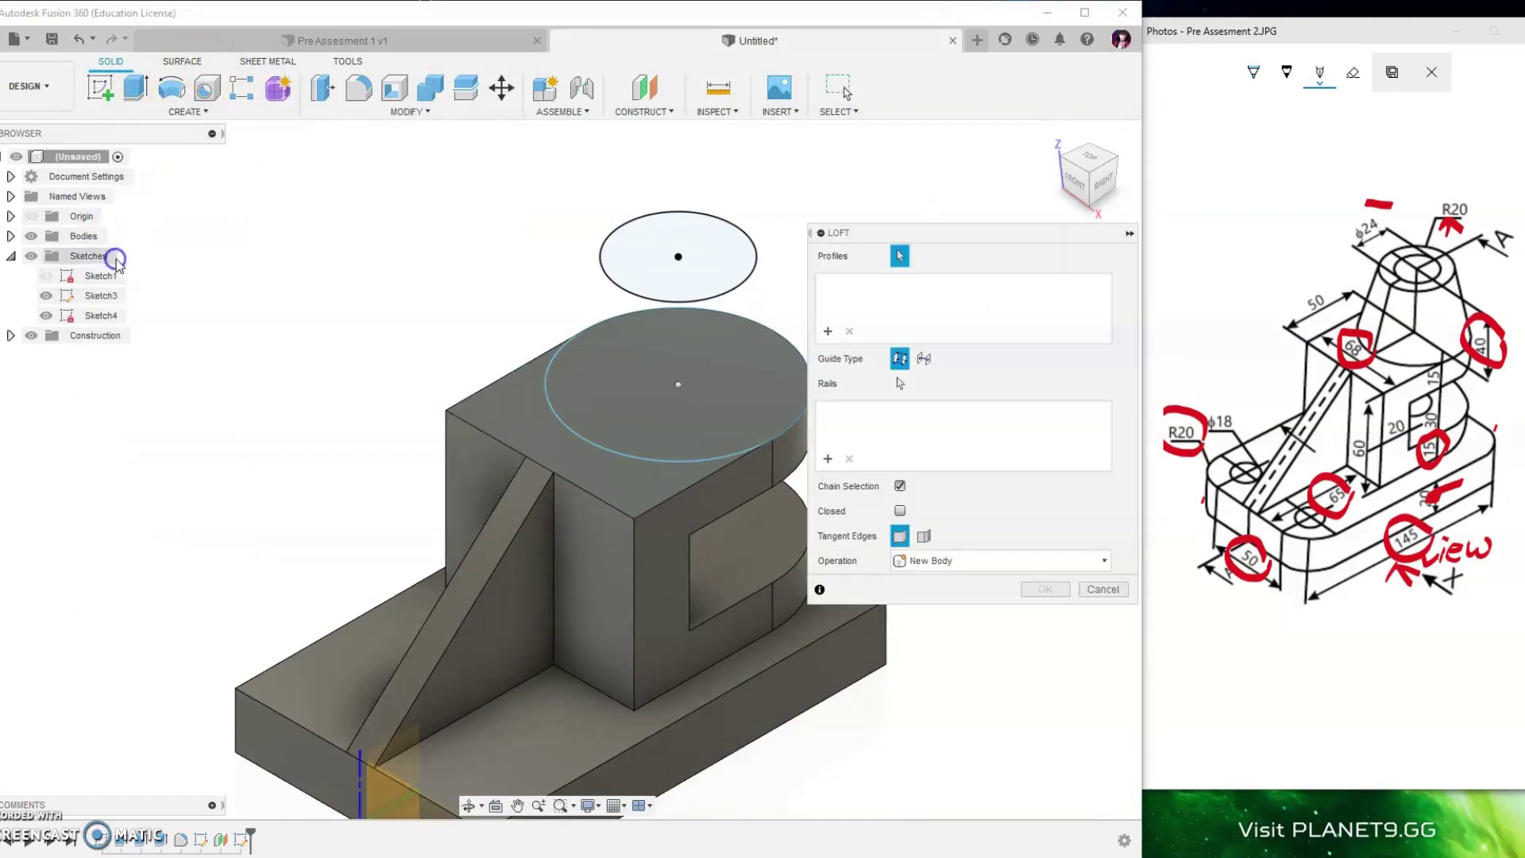
click(699, 419)
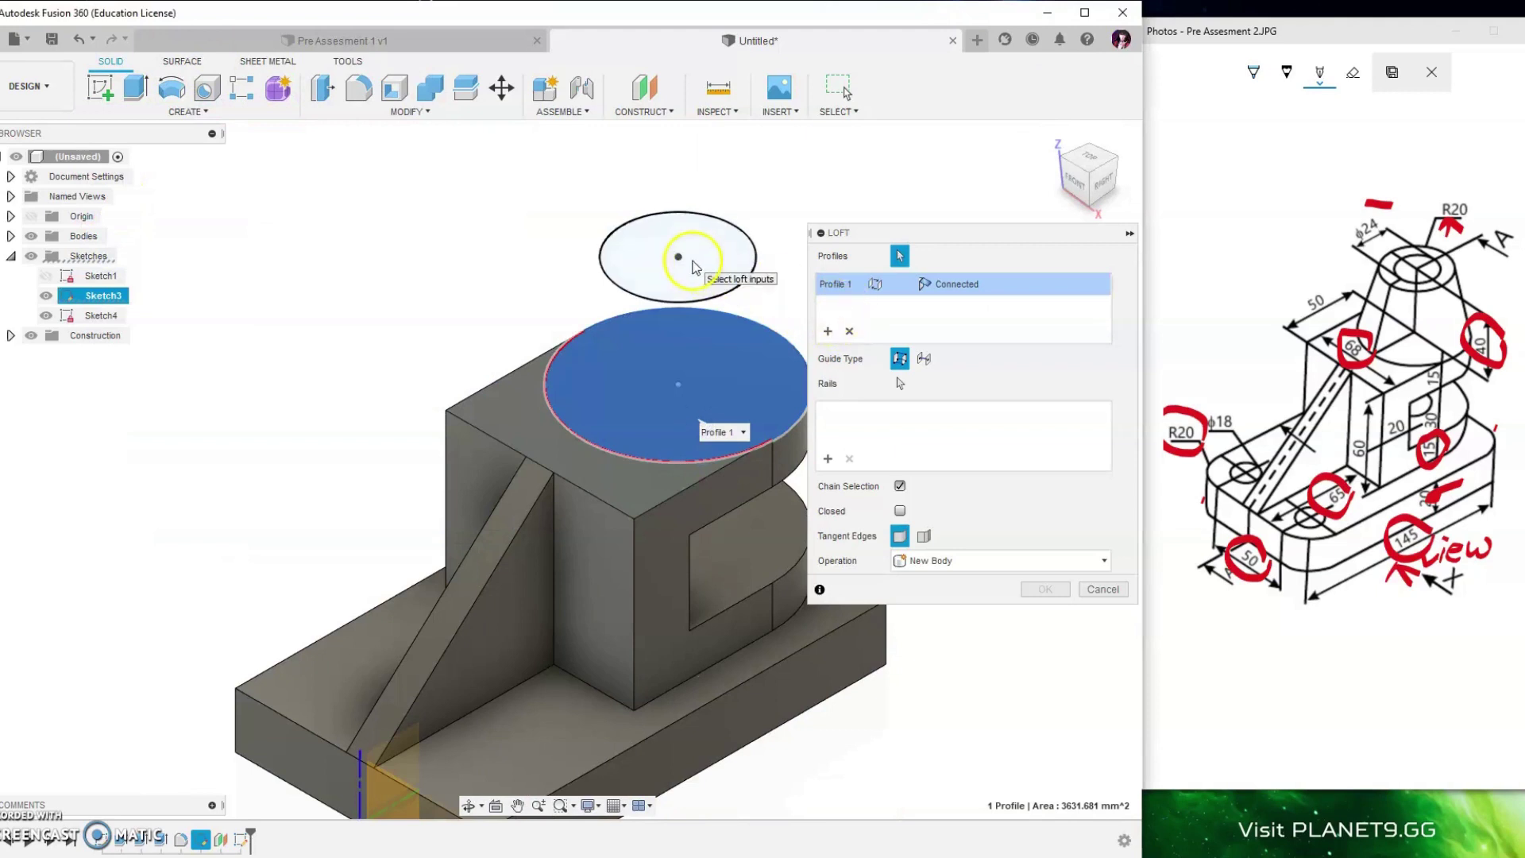
click(710, 251)
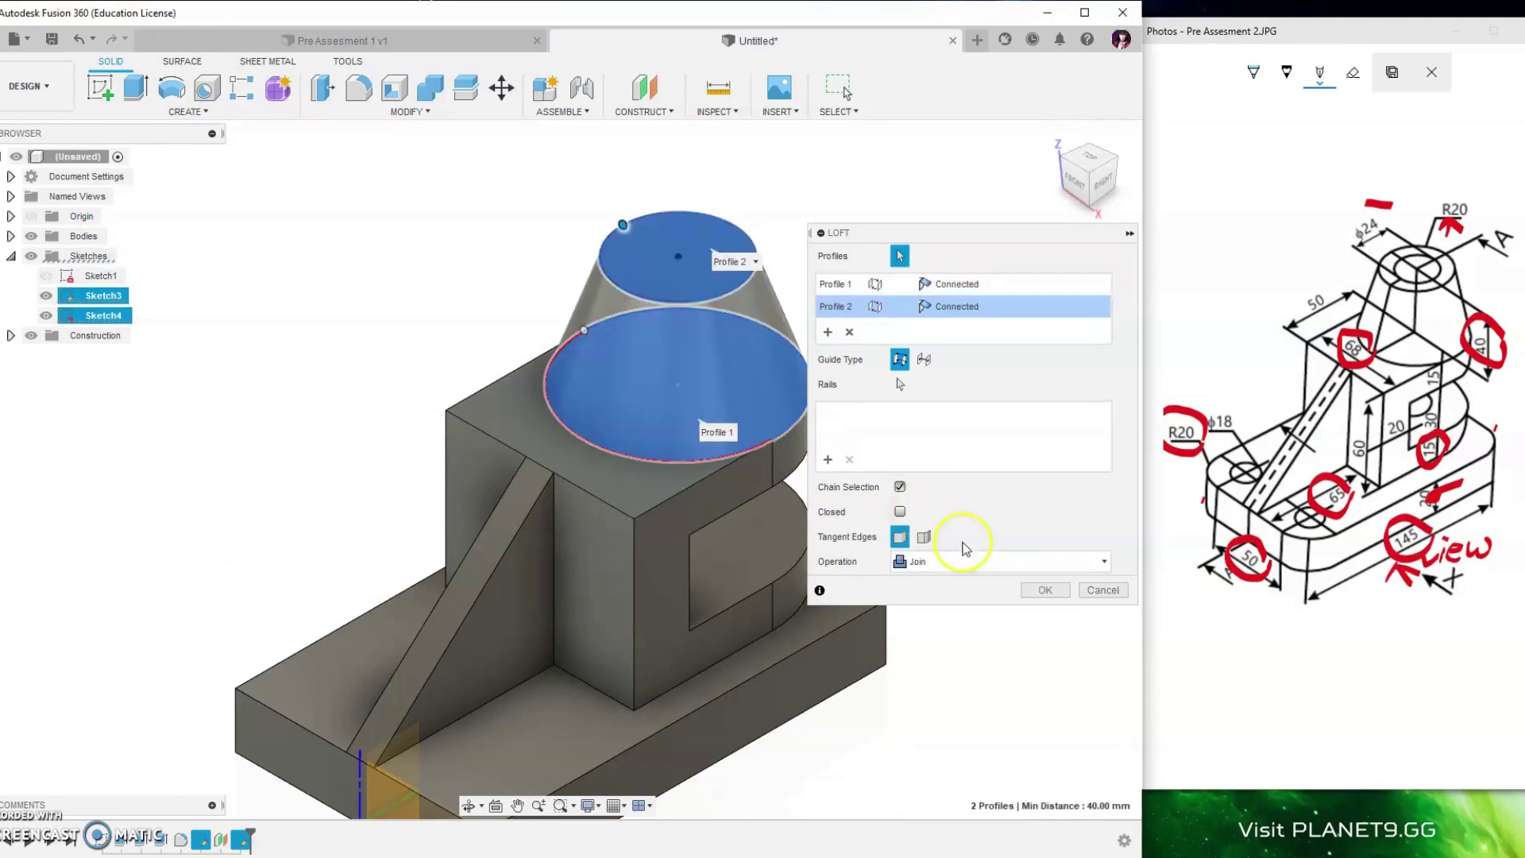
click(1040, 590)
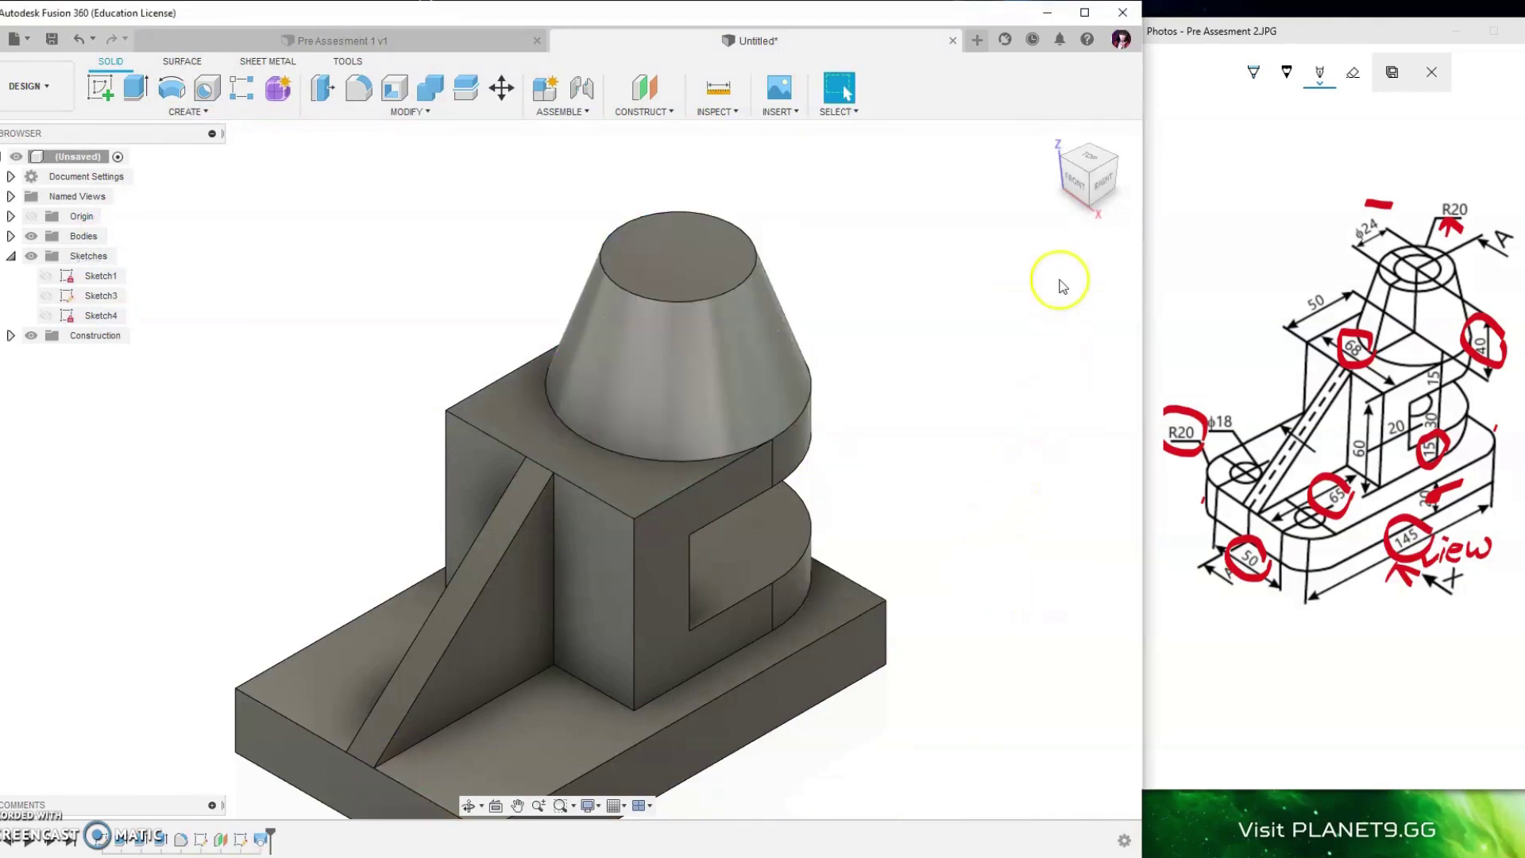
scroll(714, 395, down, 2)
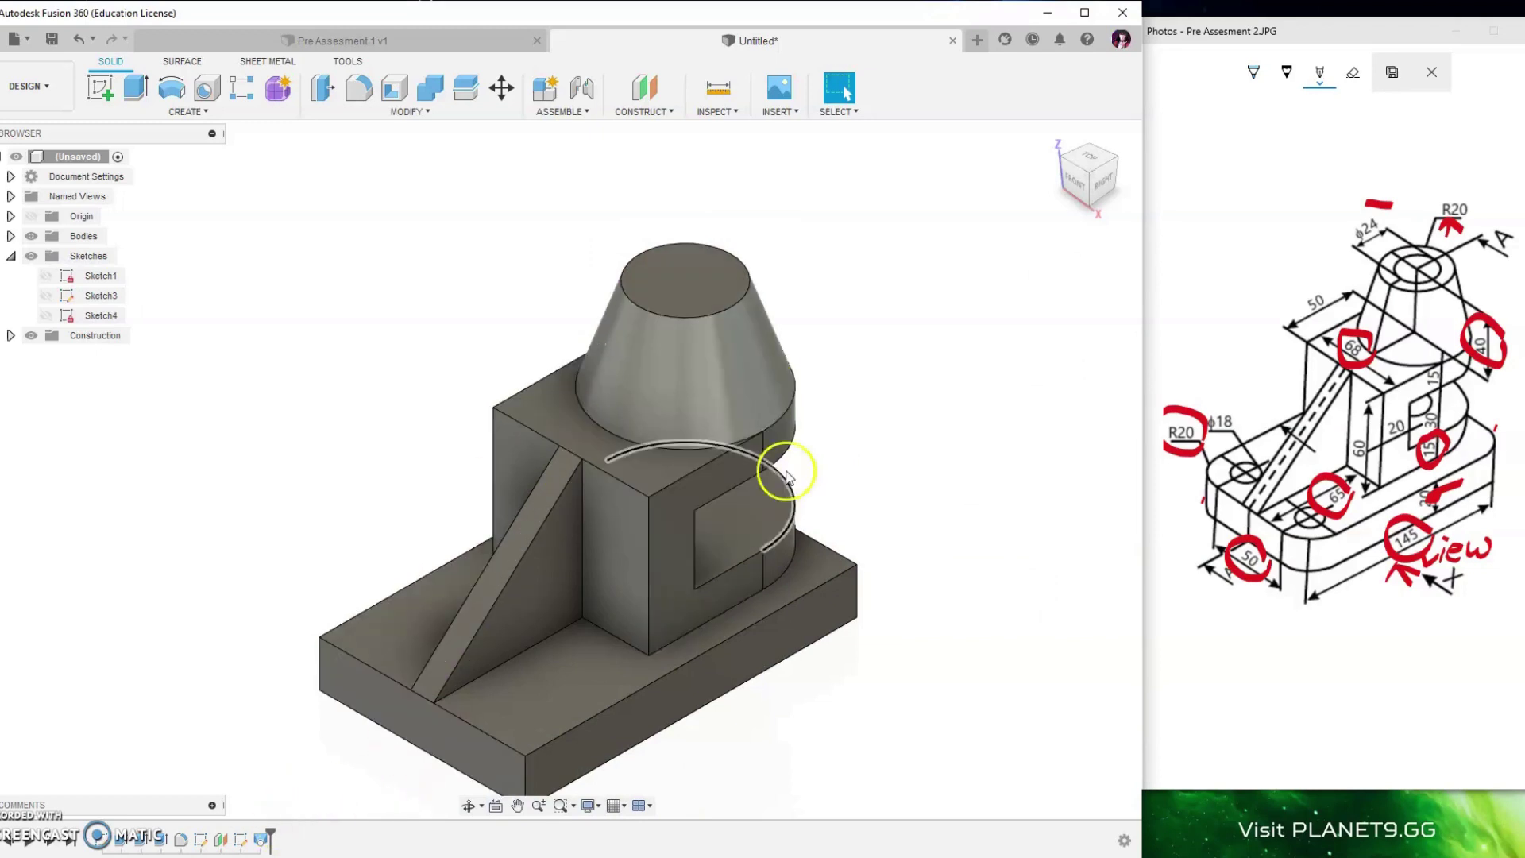
- Place a hole at the centre of the cone's top face with extents set to All
click(207, 86)
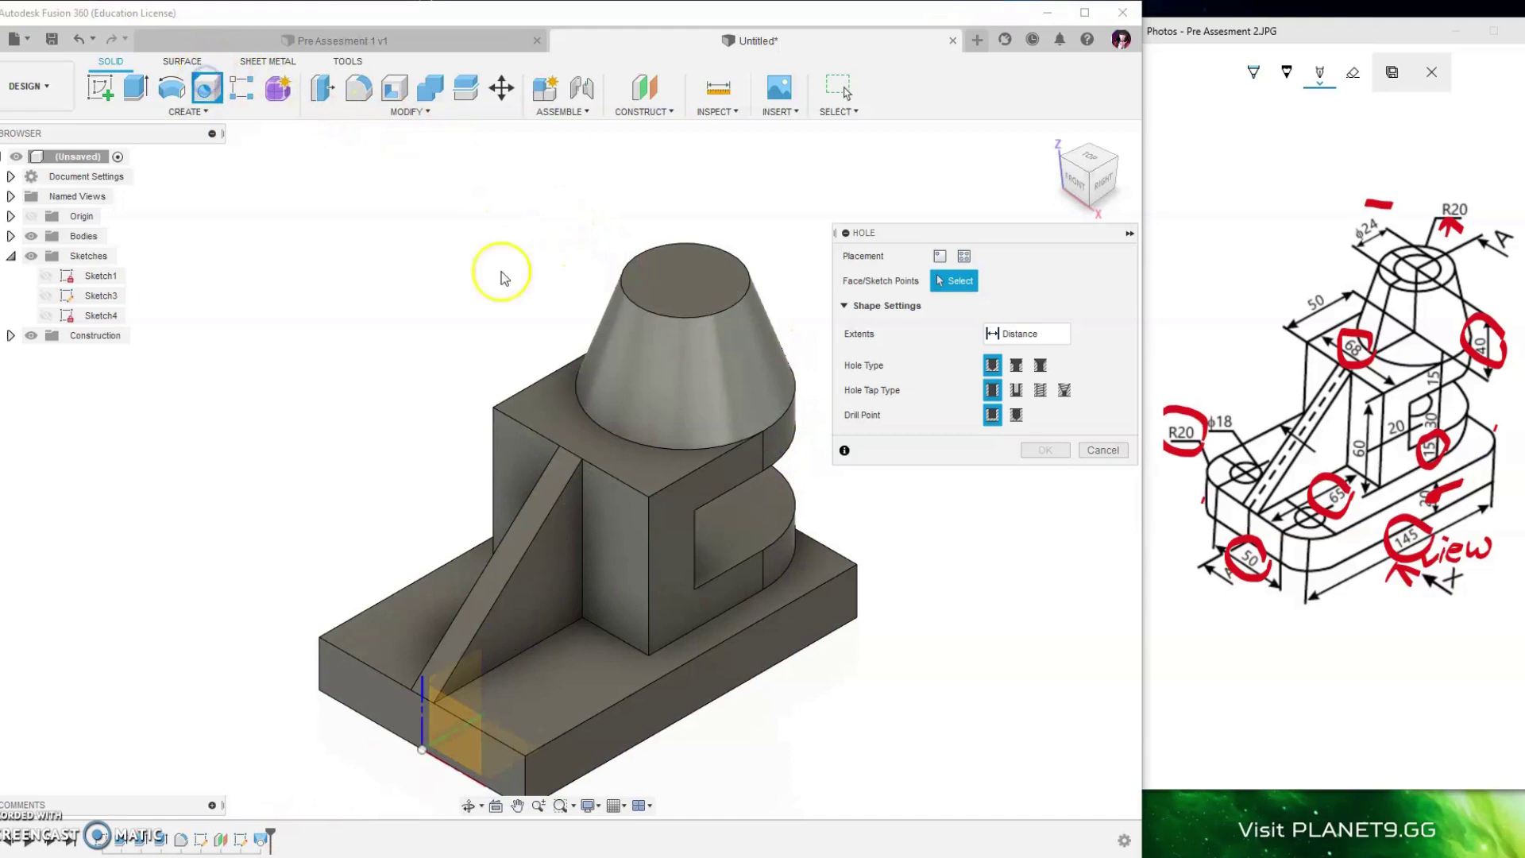
click(684, 272)
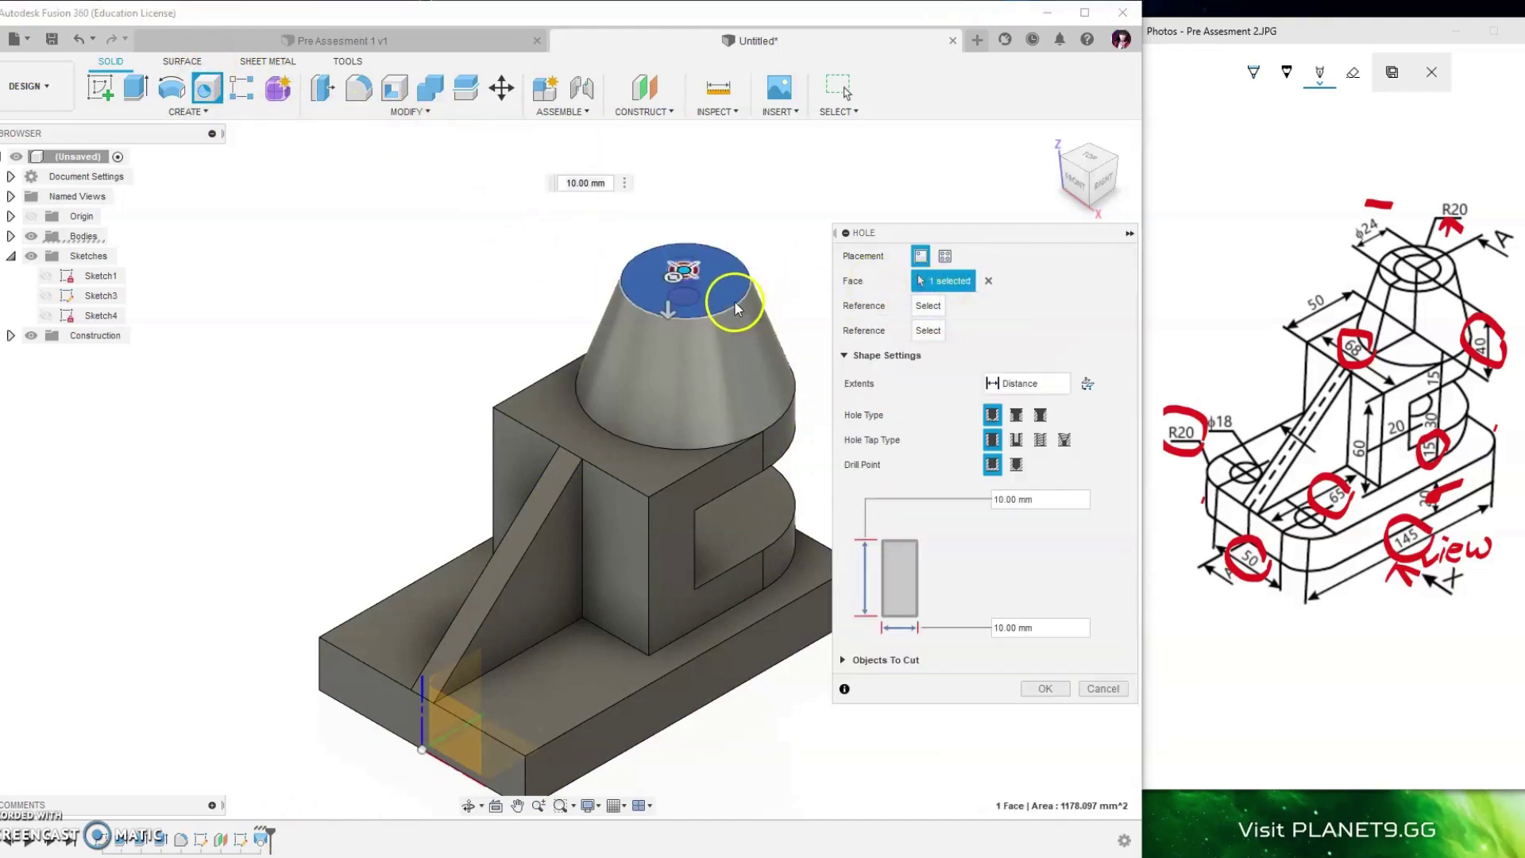
click(705, 313)
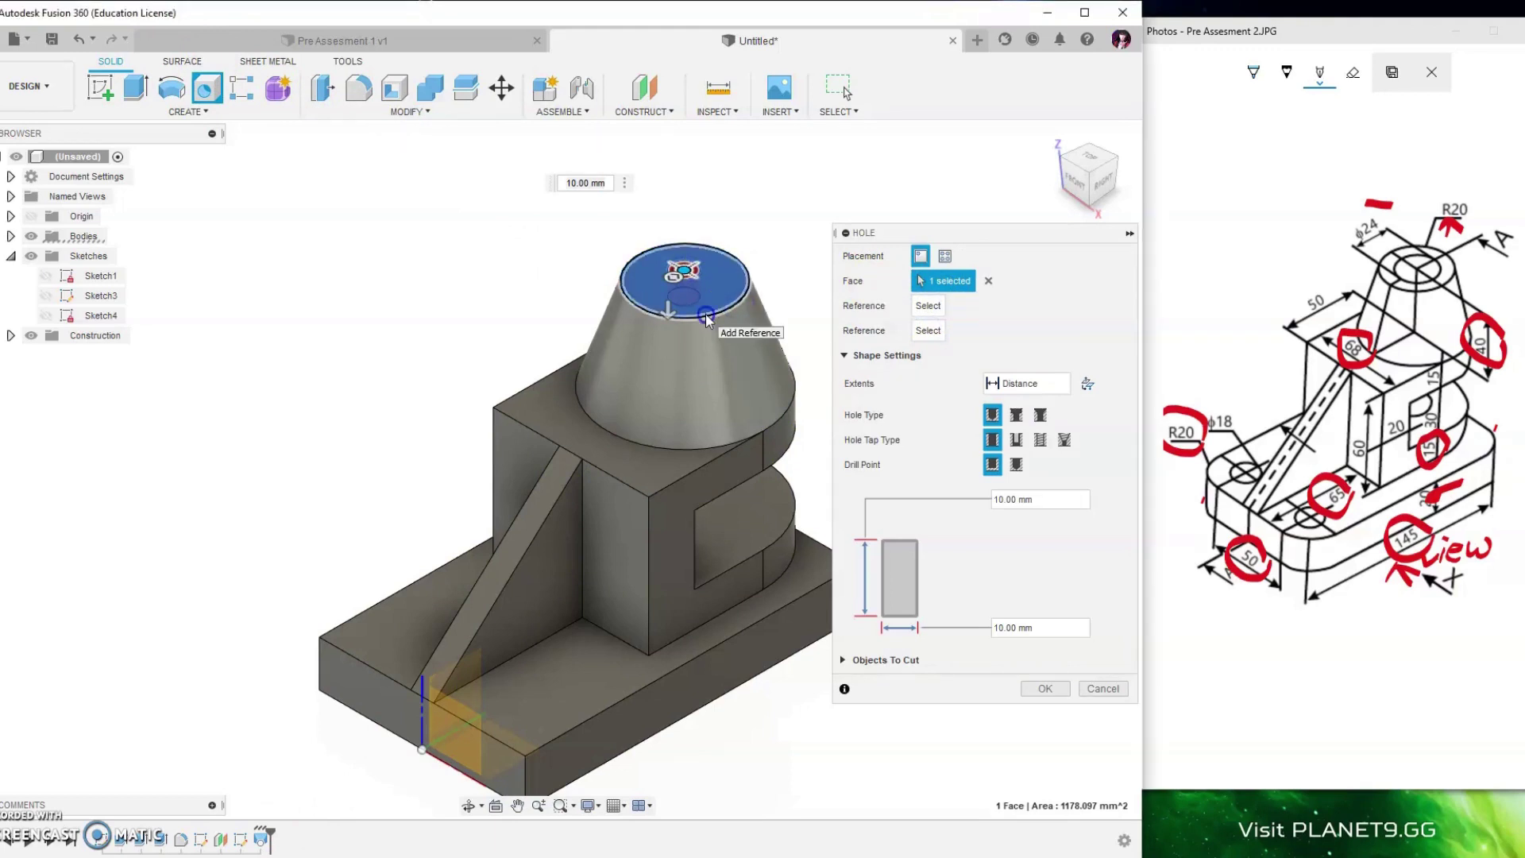
click(990, 388)
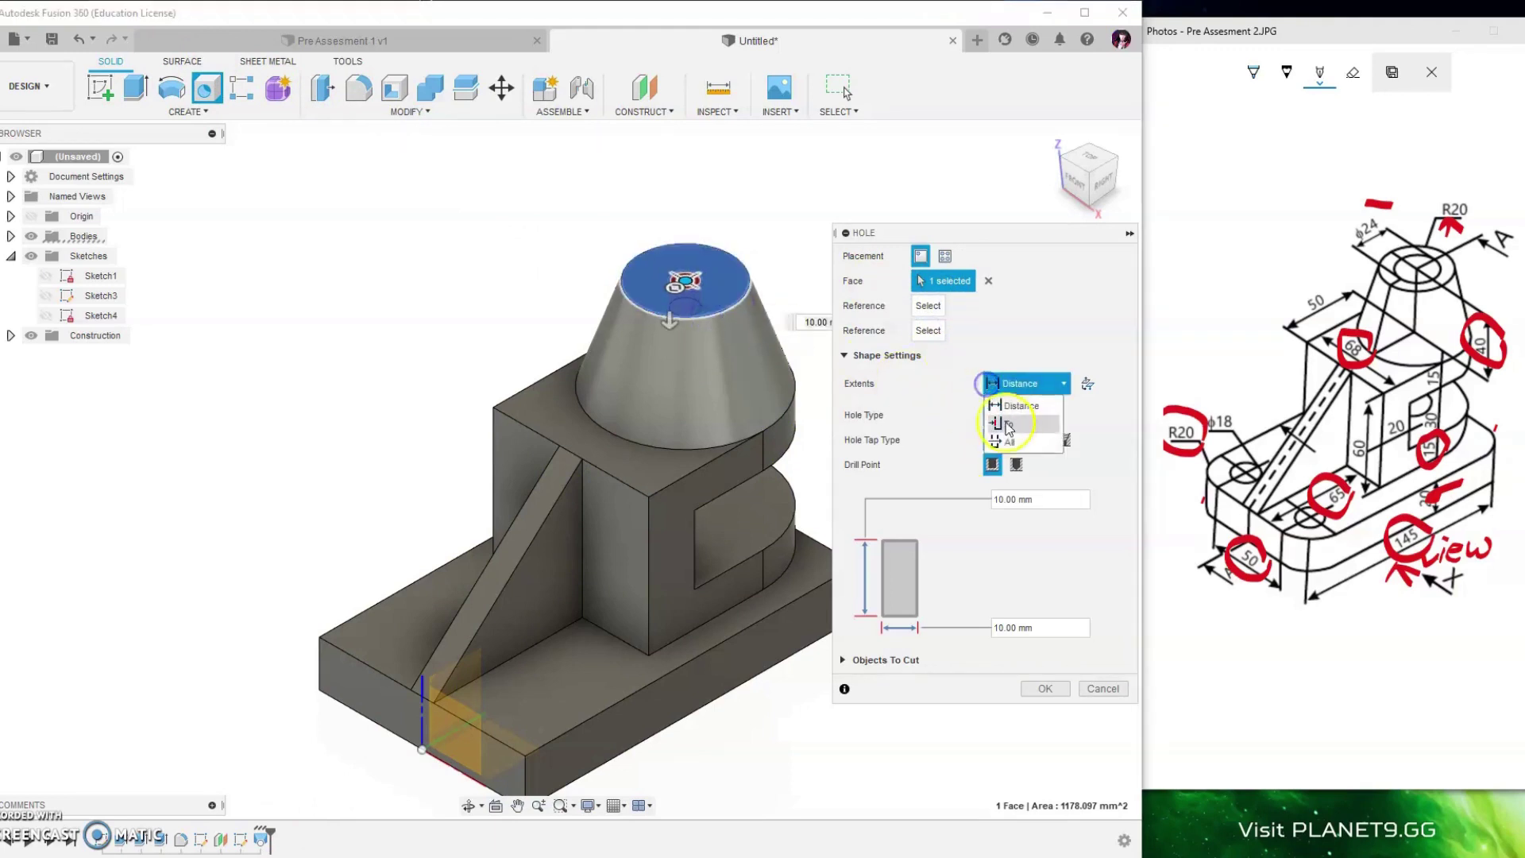
click(1028, 449)
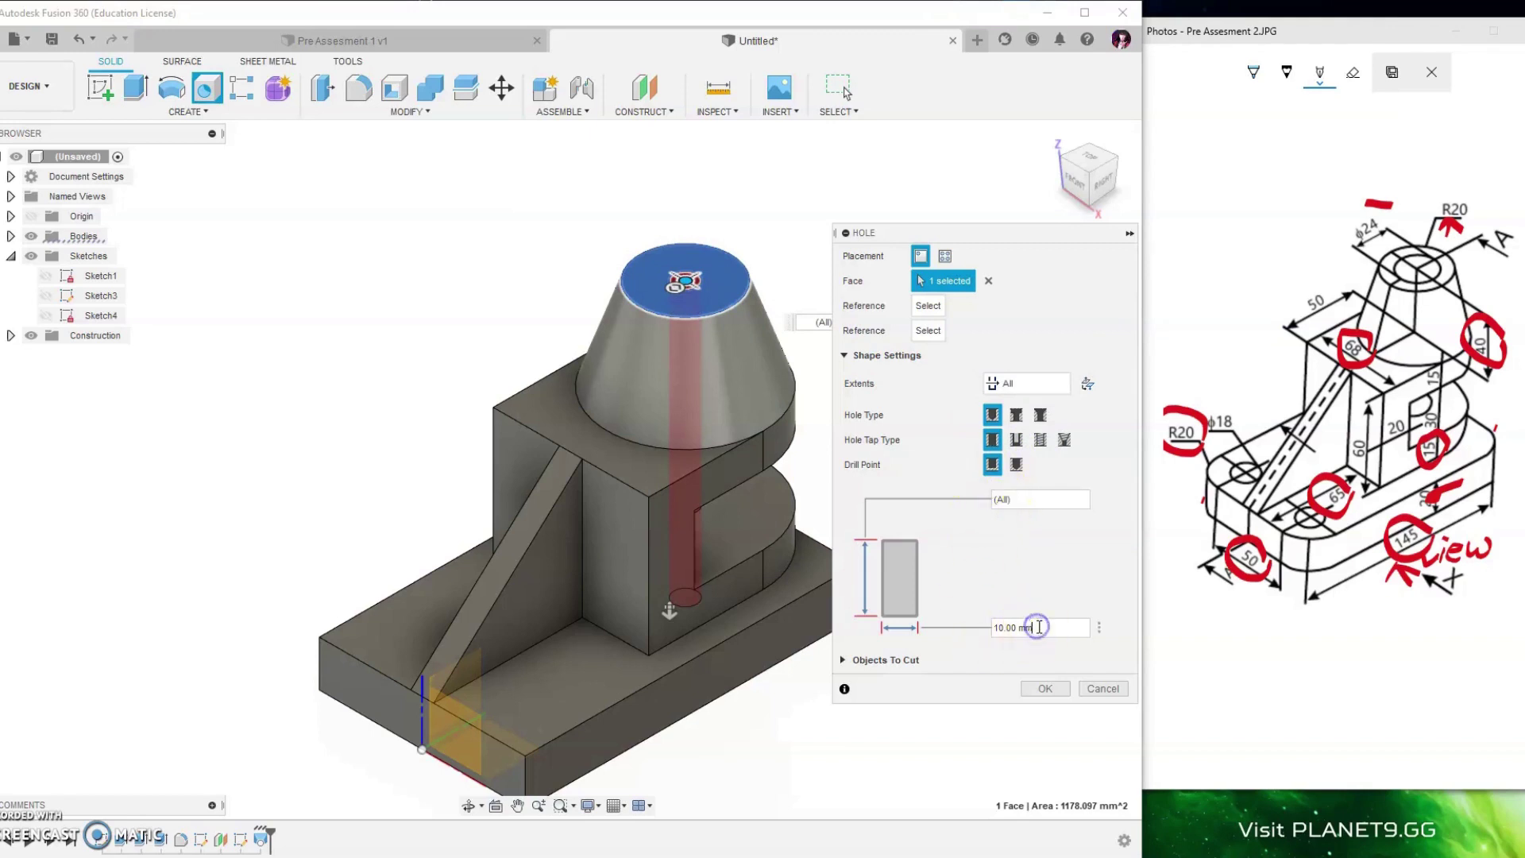
- Set the hole diameter to 24 mm and create the through hole
click(1379, 211)
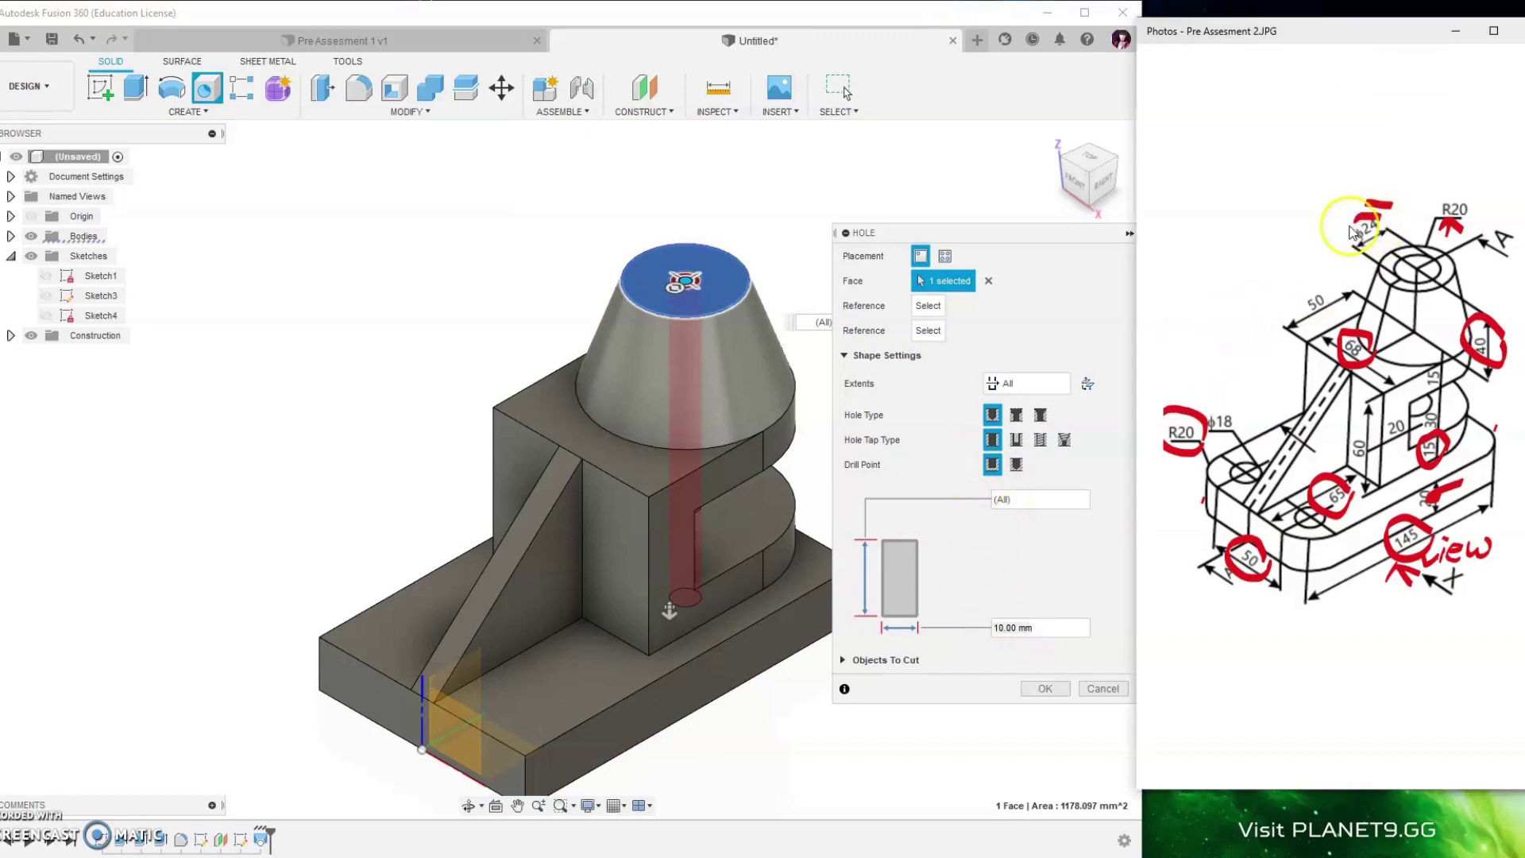
click(976, 622)
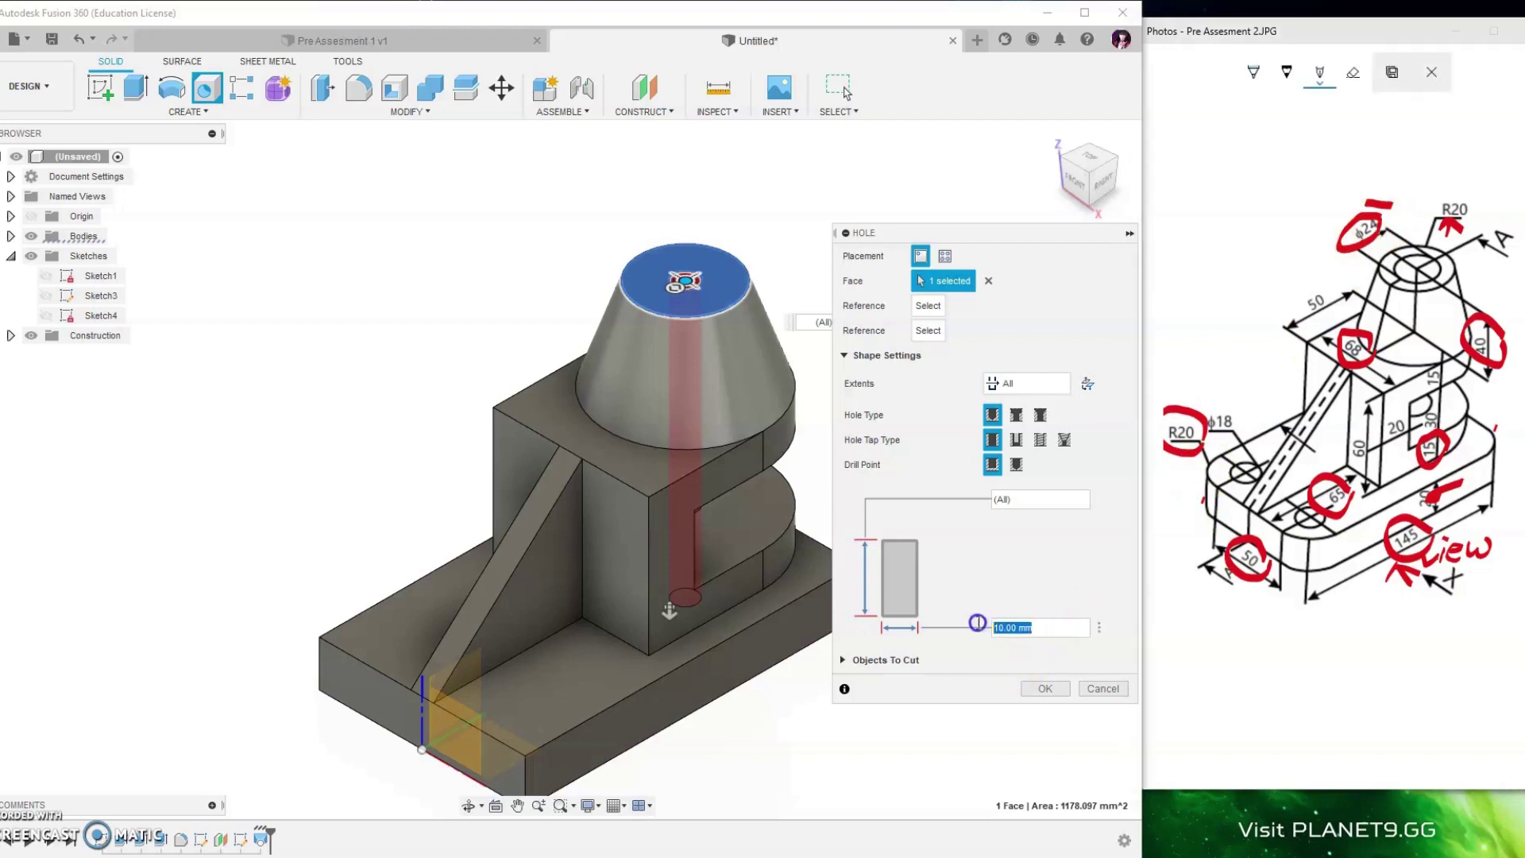
text(24)
key(Return)
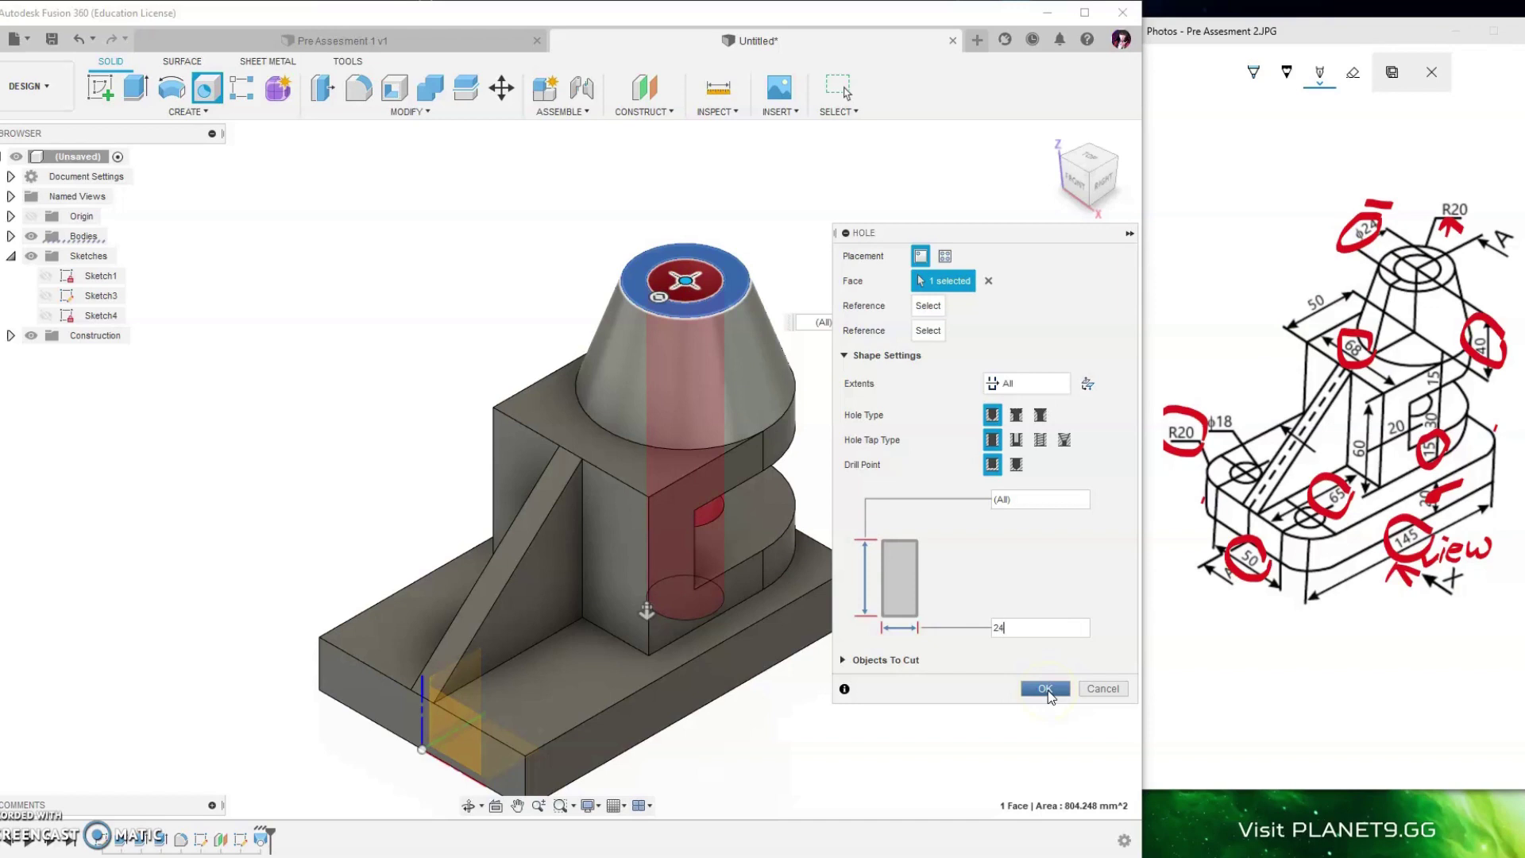
click(1045, 689)
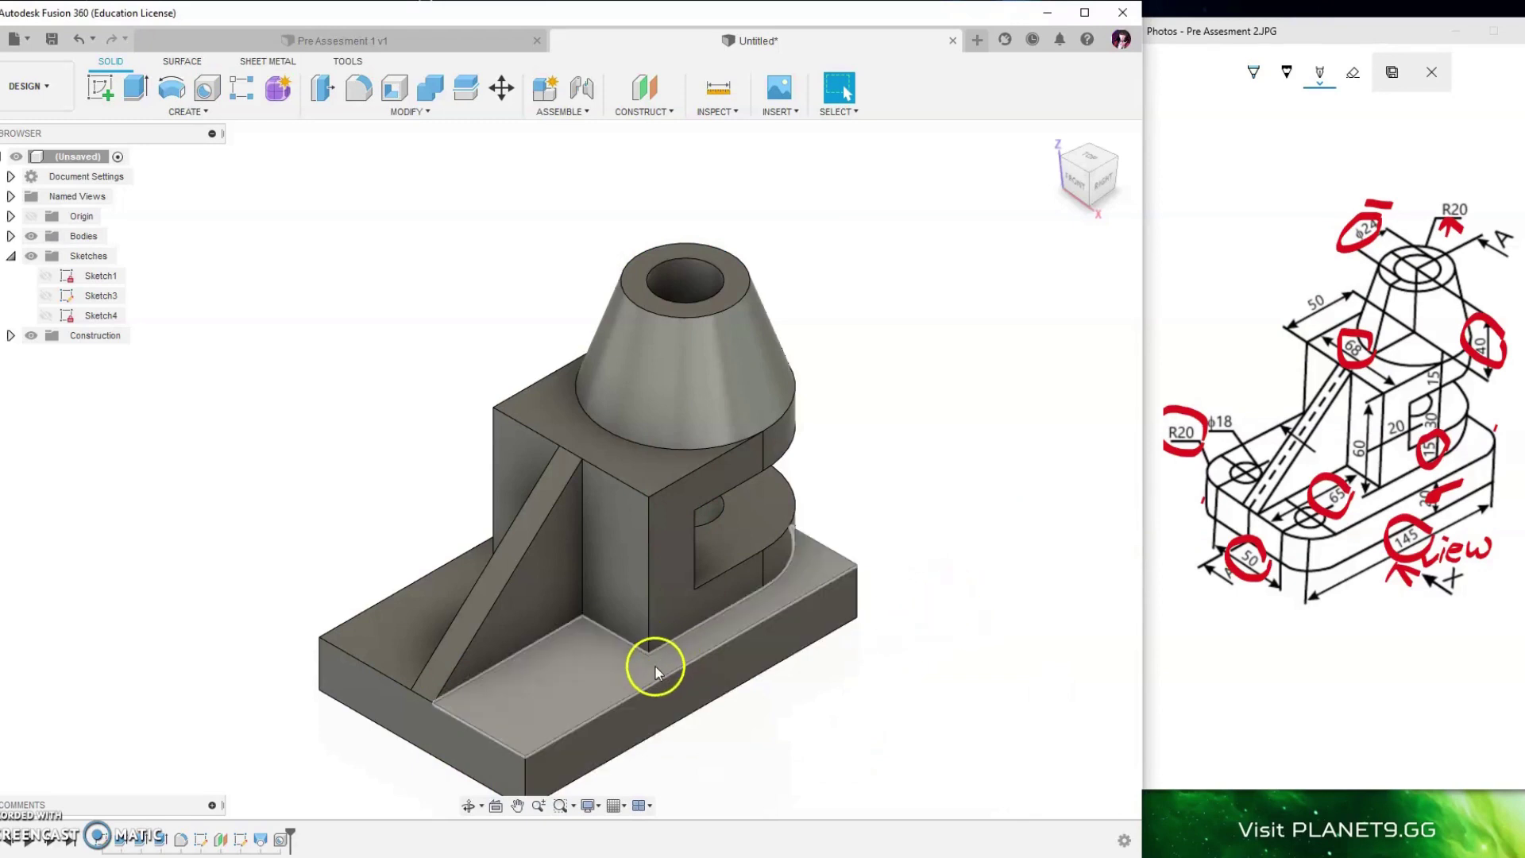
shift+middle_drag(656, 664, 412, 680)
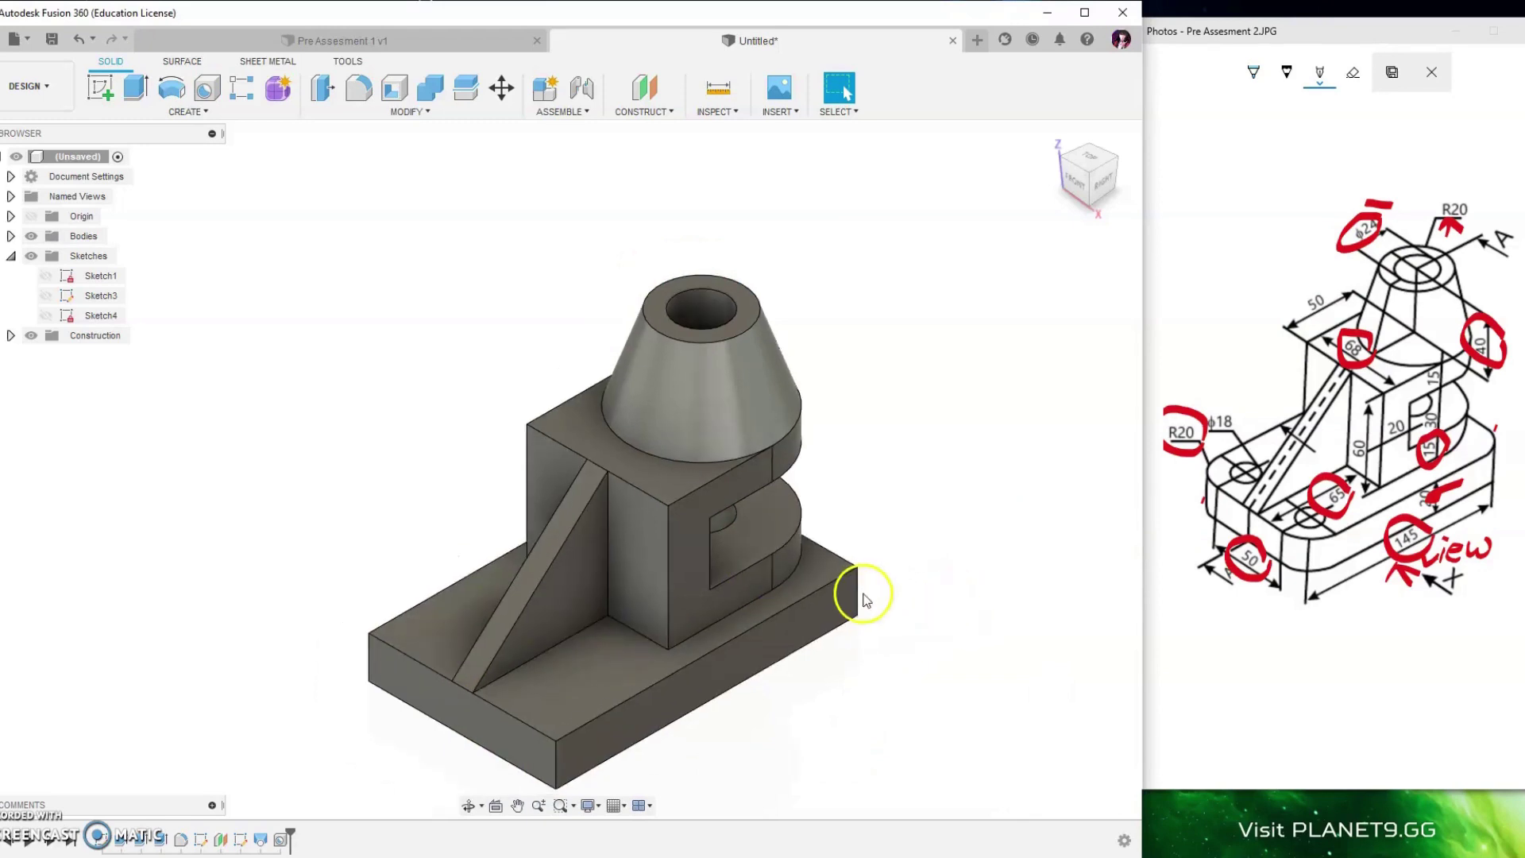
middle_drag(862, 601, 733, 517)
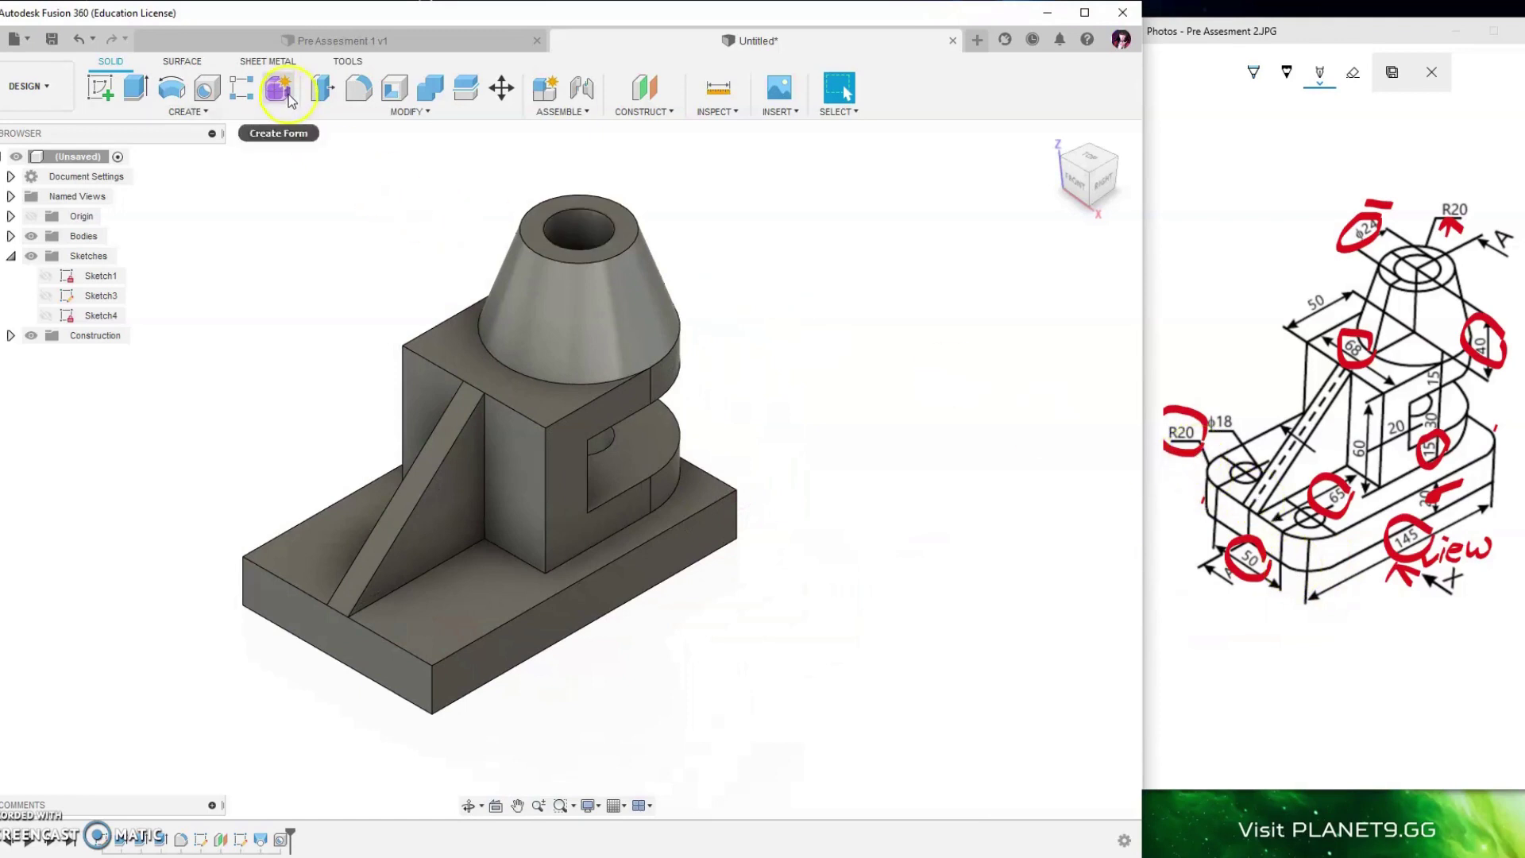
- Fillet the front, left, right and rear vertical base edges with a 20 mm radius
click(356, 92)
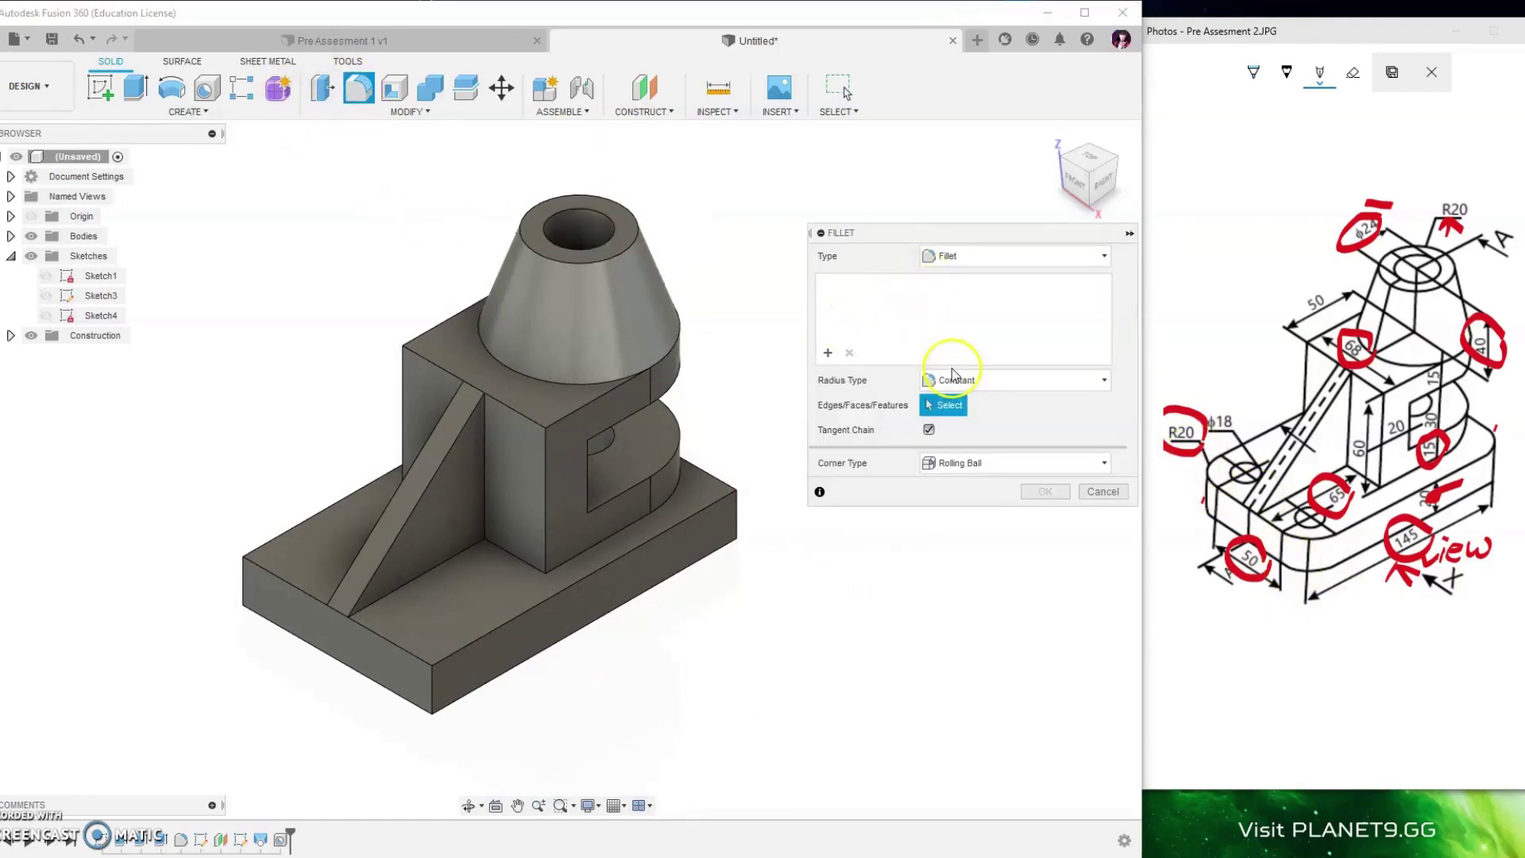
click(430, 683)
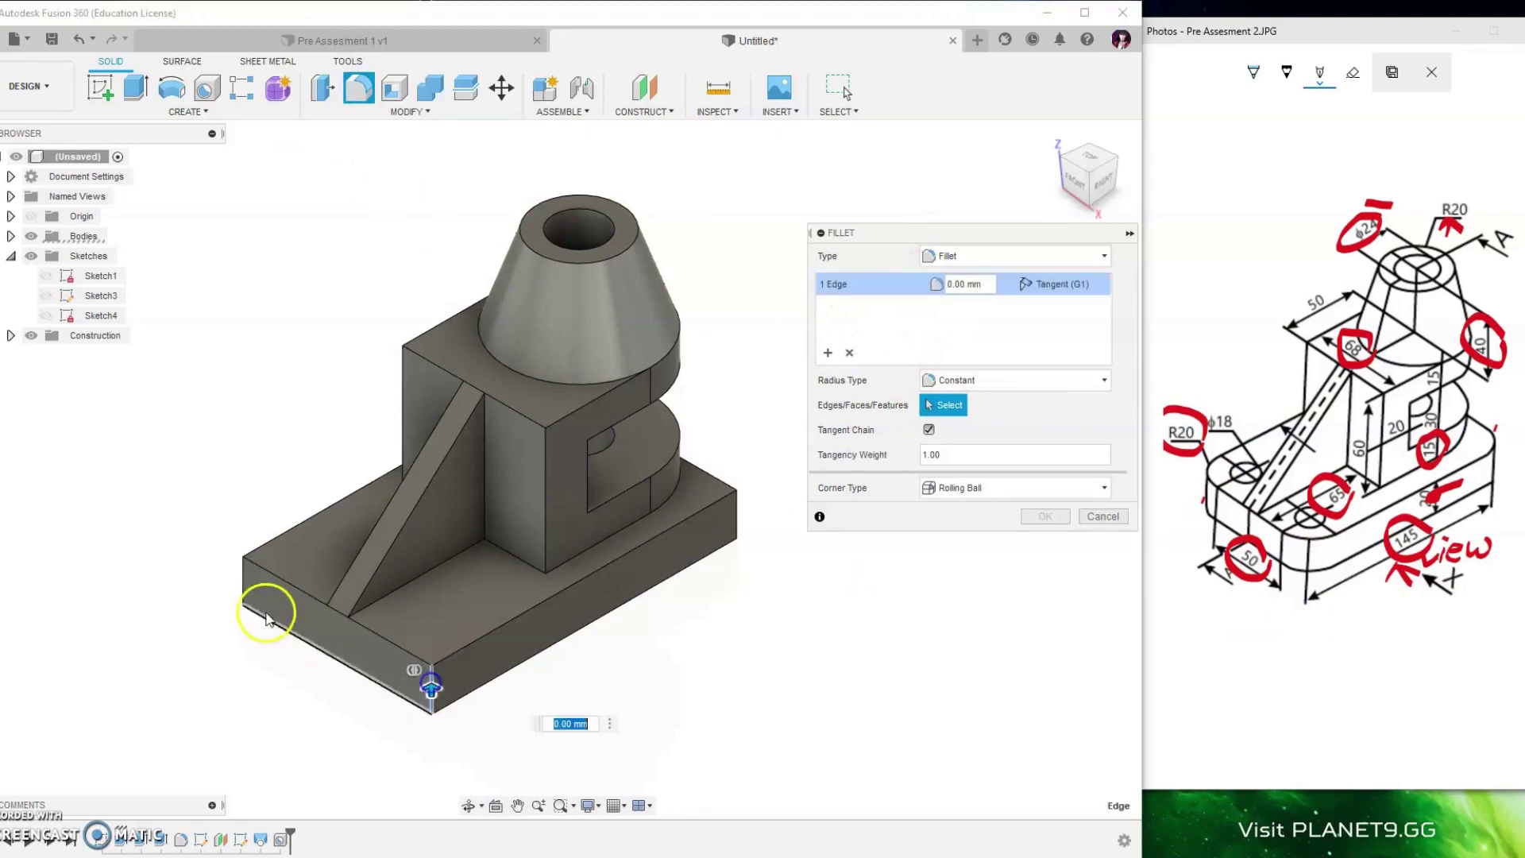
click(242, 583)
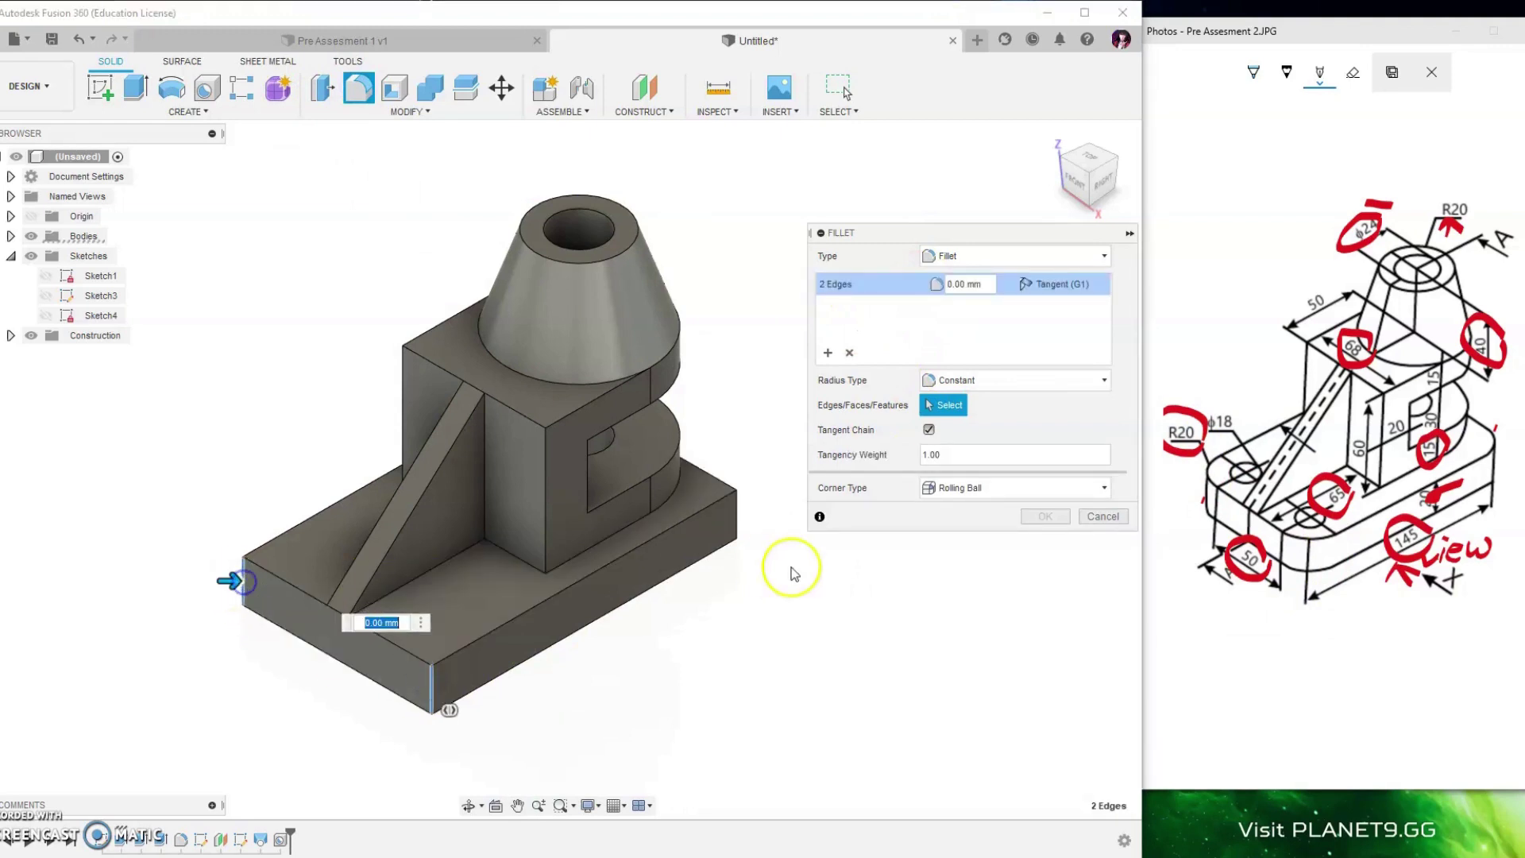
click(734, 516)
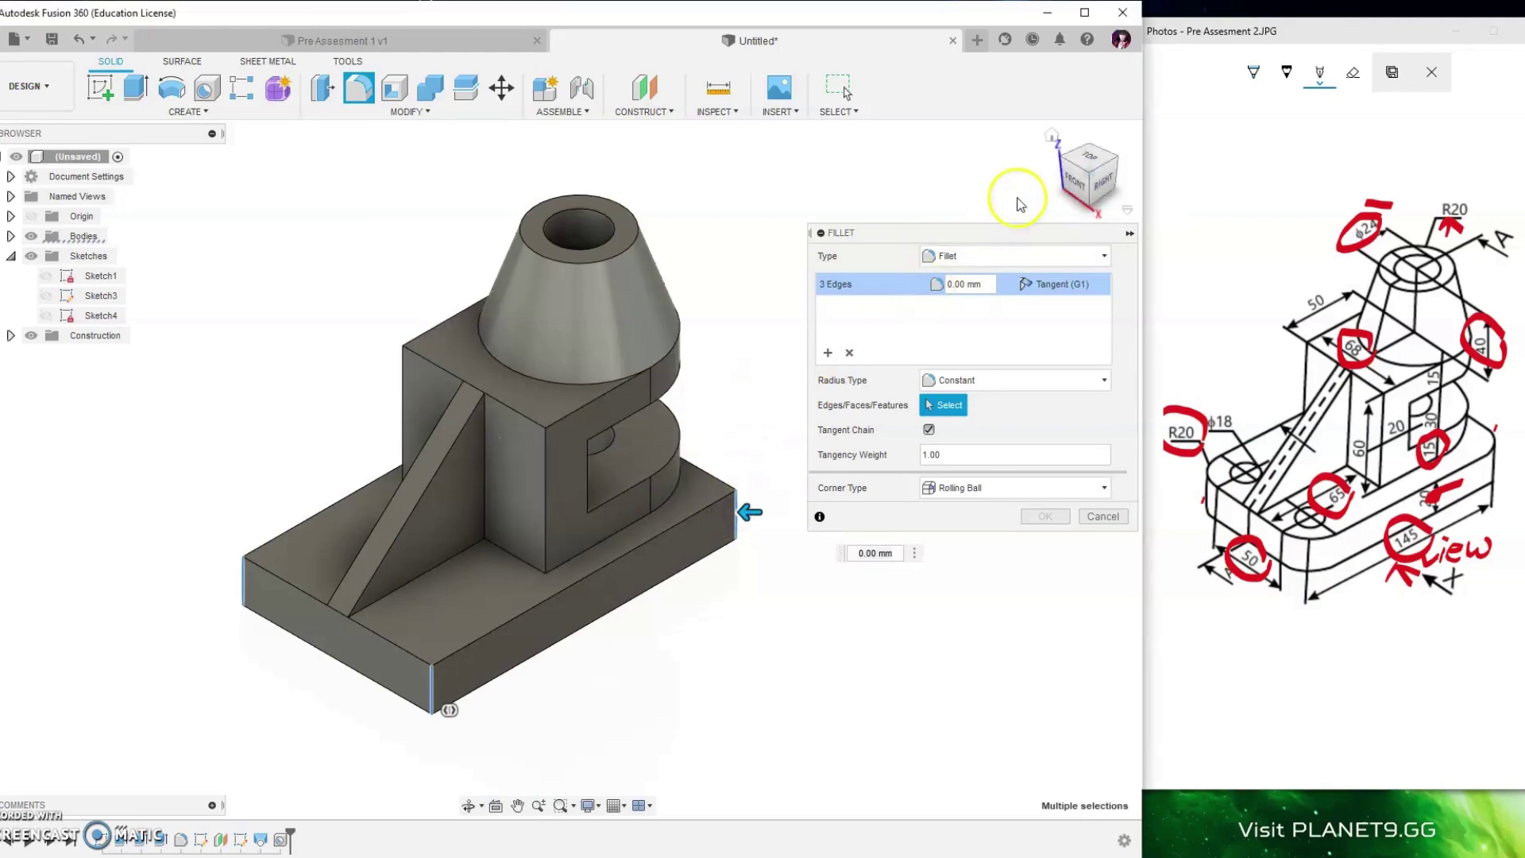
drag(1091, 193, 762, 169)
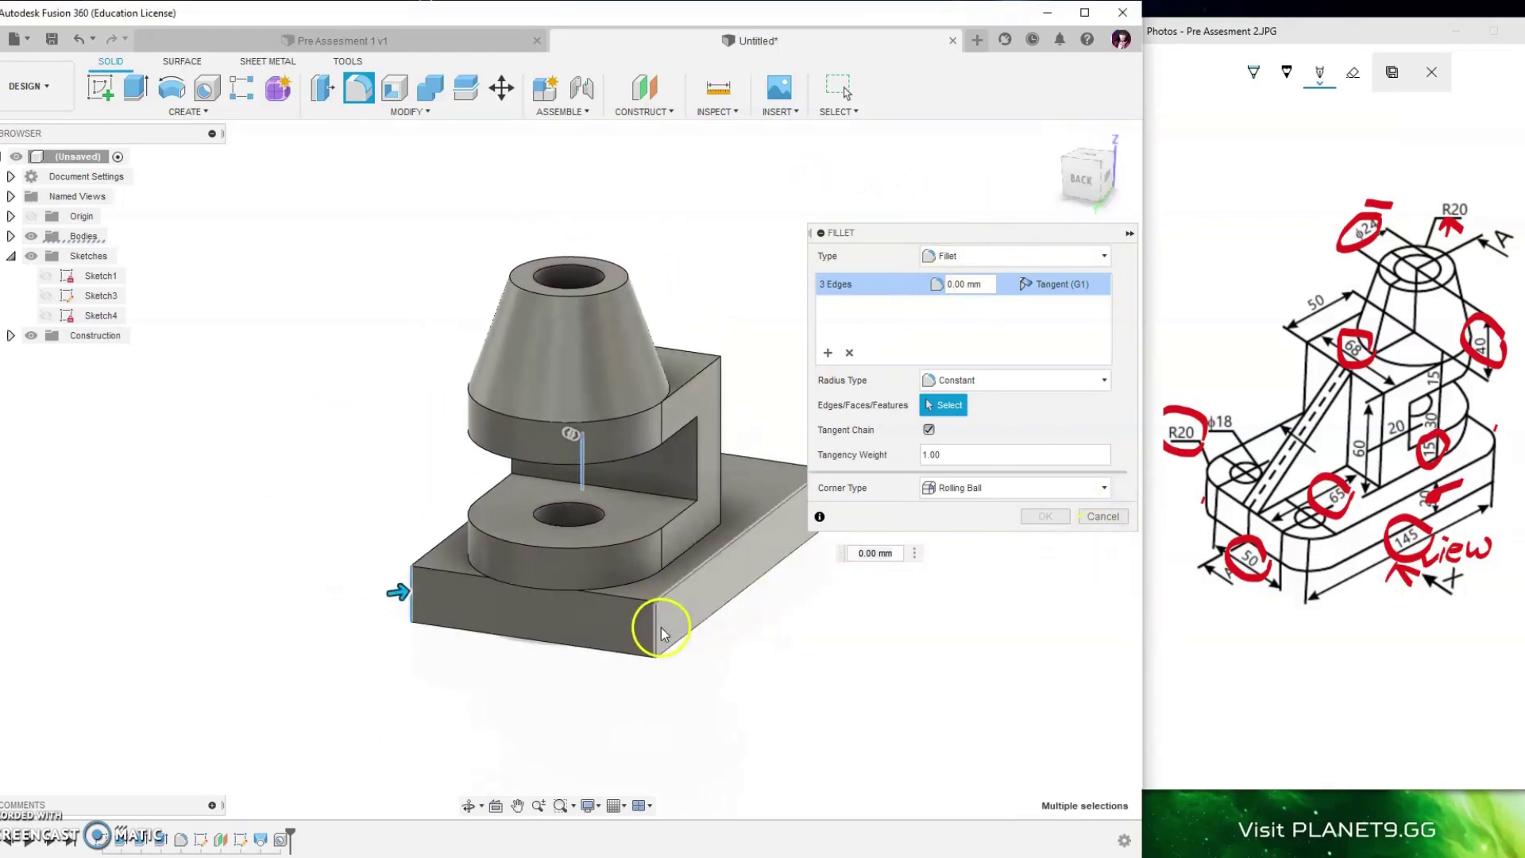
click(657, 630)
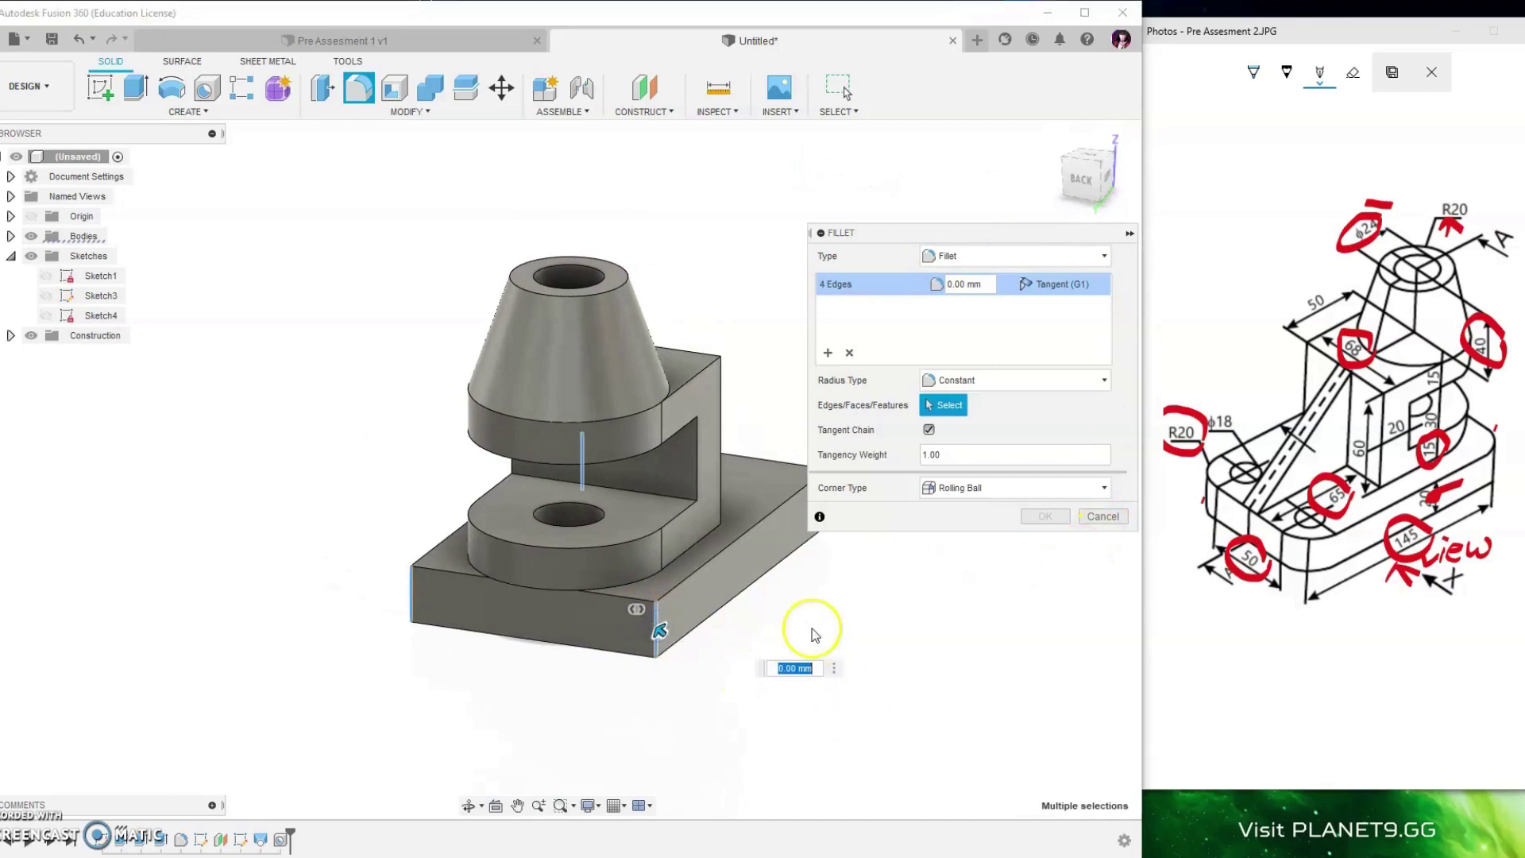
text(20)
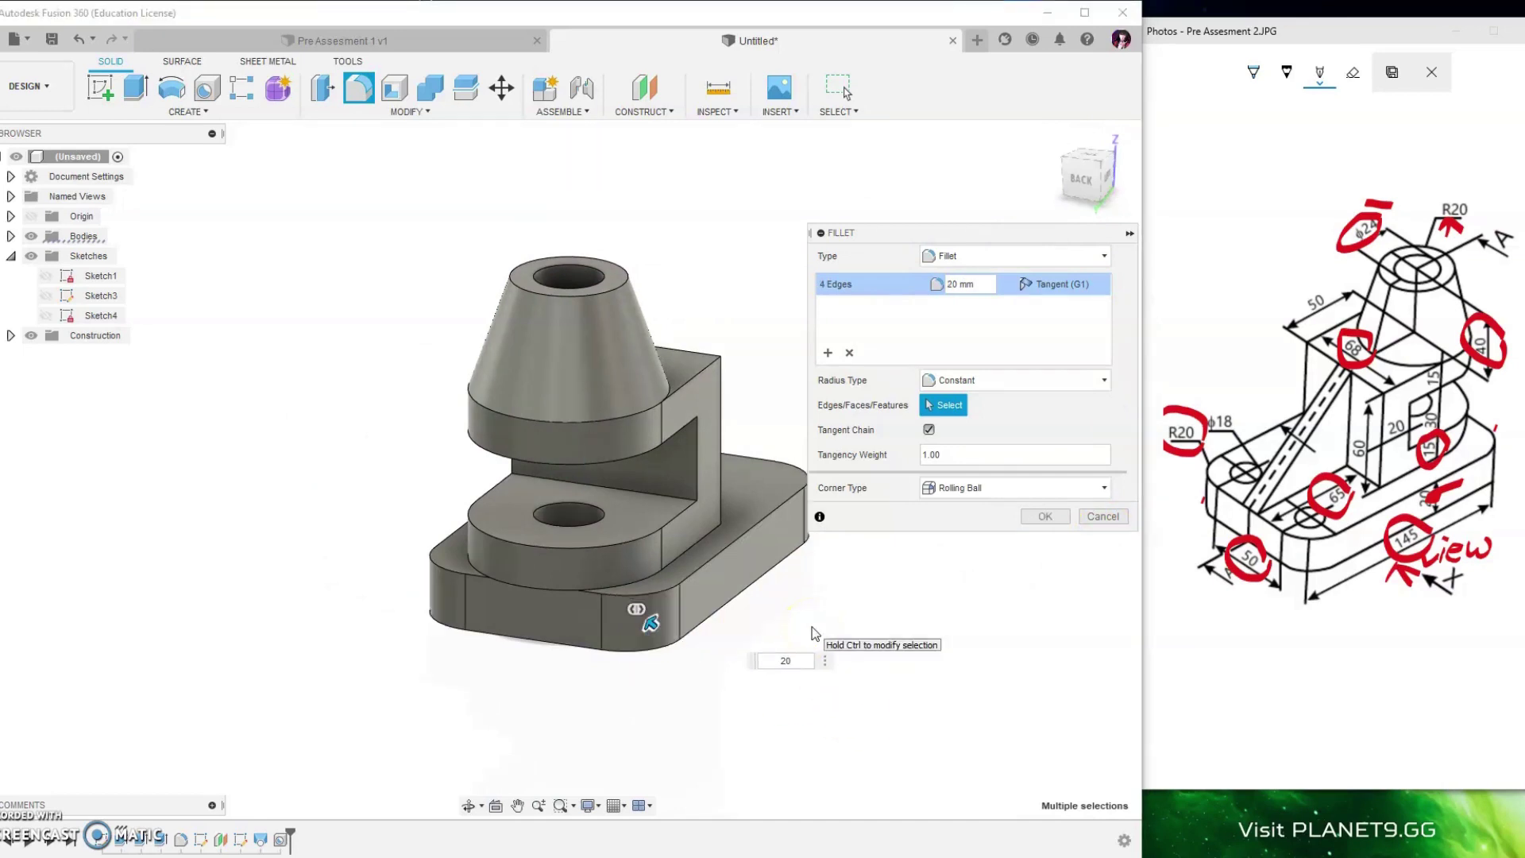
key(Return)
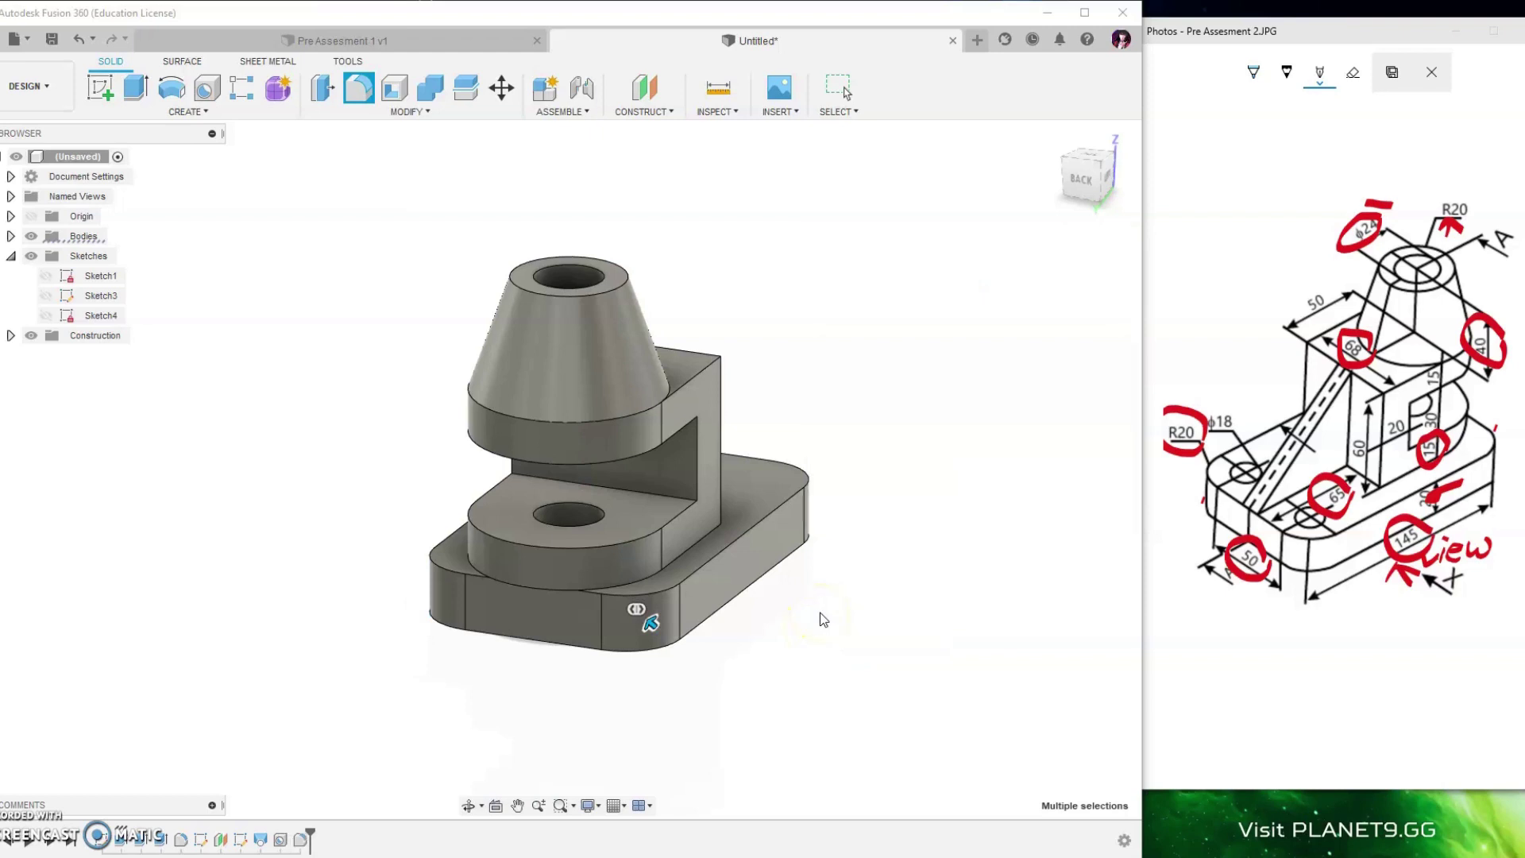
click(1050, 136)
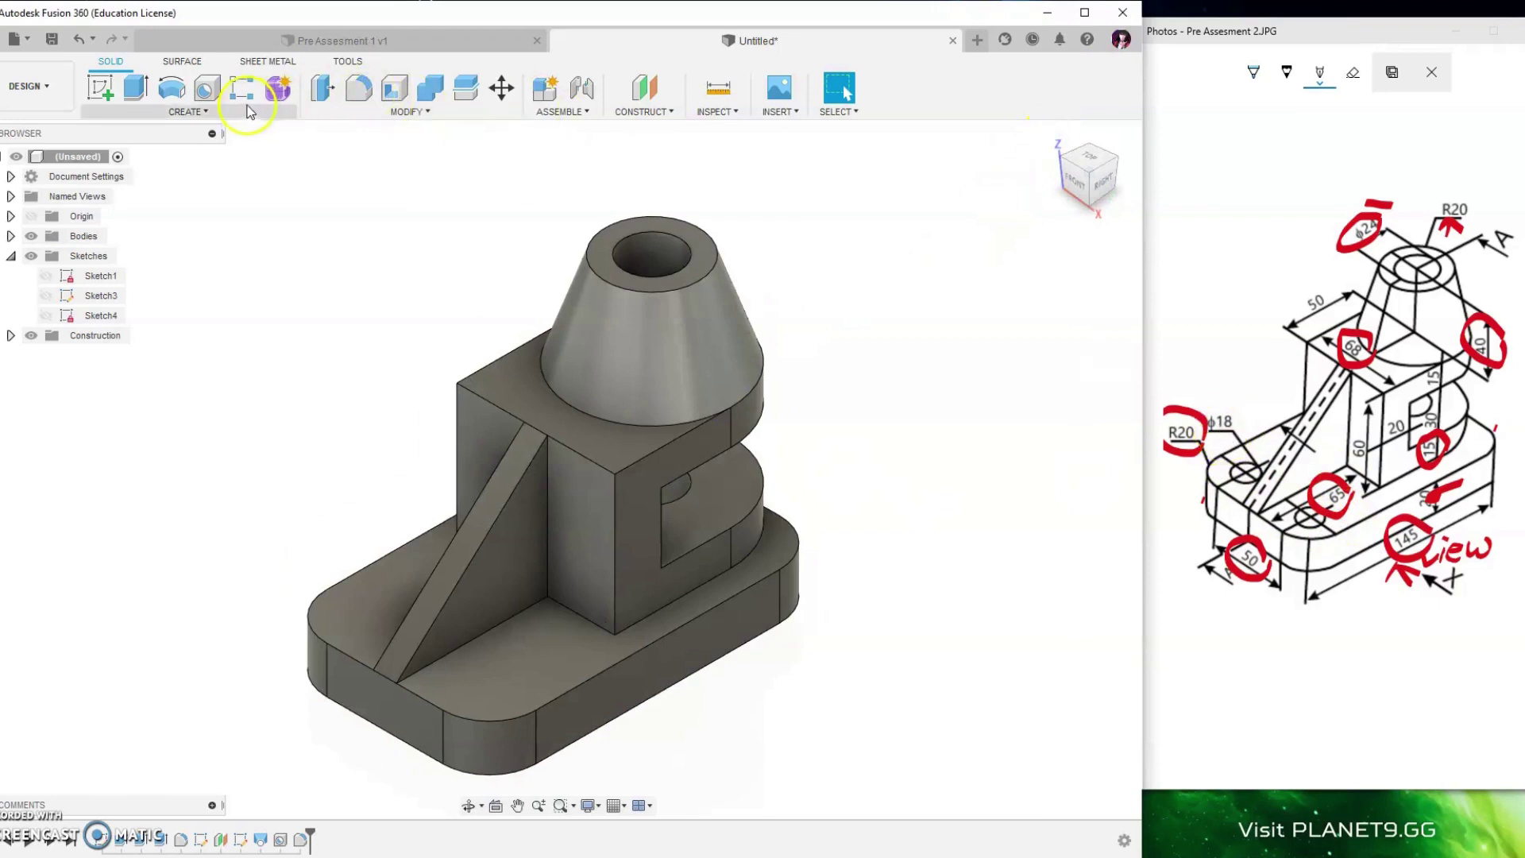
- Drill an 18 mm diameter hole through the base's top face near one corner
click(208, 89)
click(517, 668)
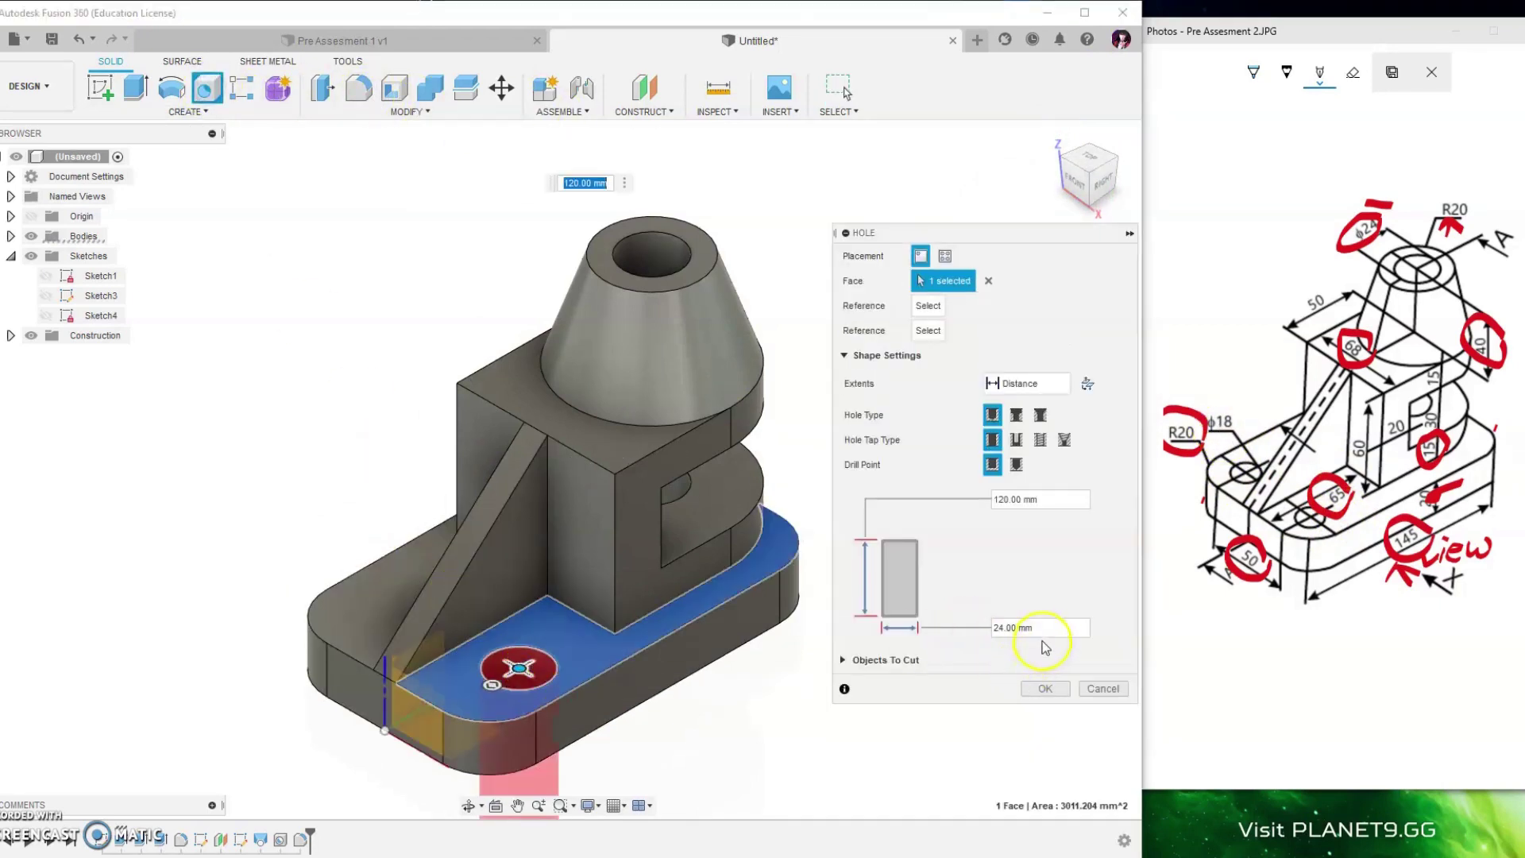
click(1041, 633)
key(BackSpace)
key(BackSpace)
key(BackSpace)
text(18)
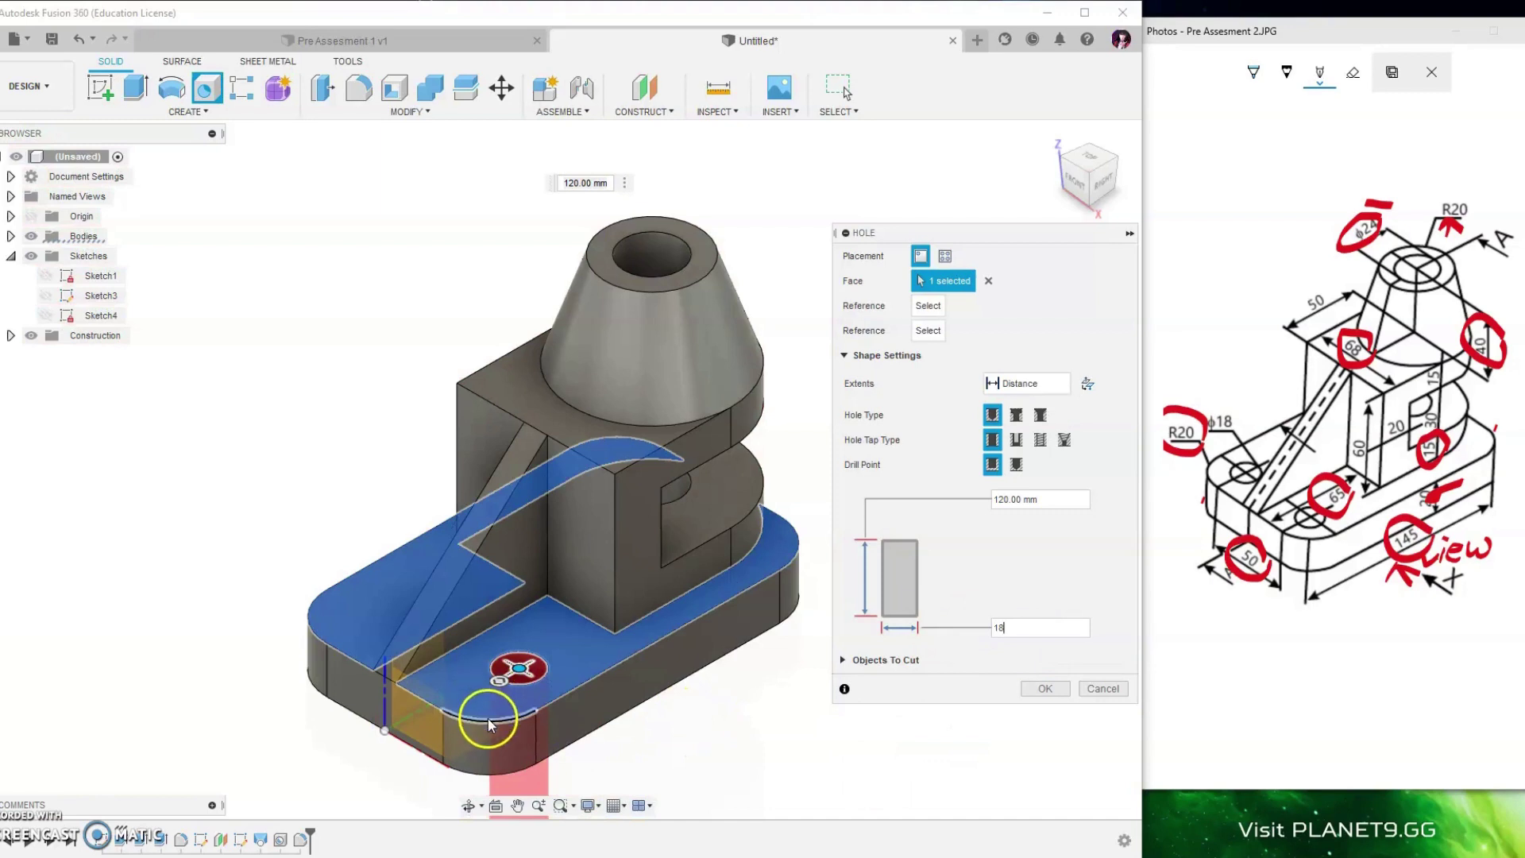
click(488, 718)
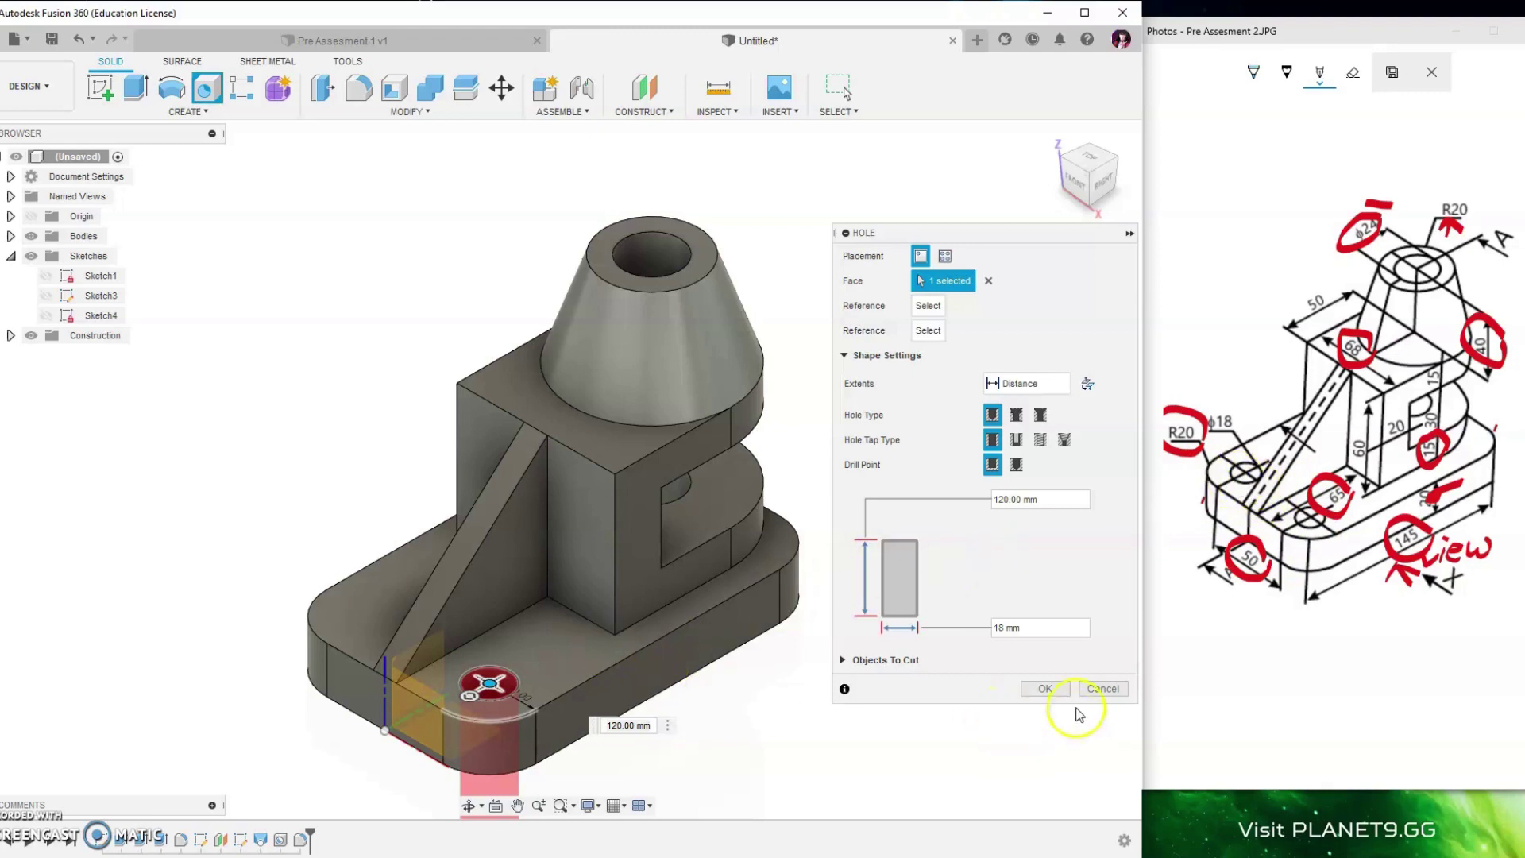
click(1043, 690)
- Repeat the hole to drill a second 18 mm hole near the other corner
right_click(262, 518)
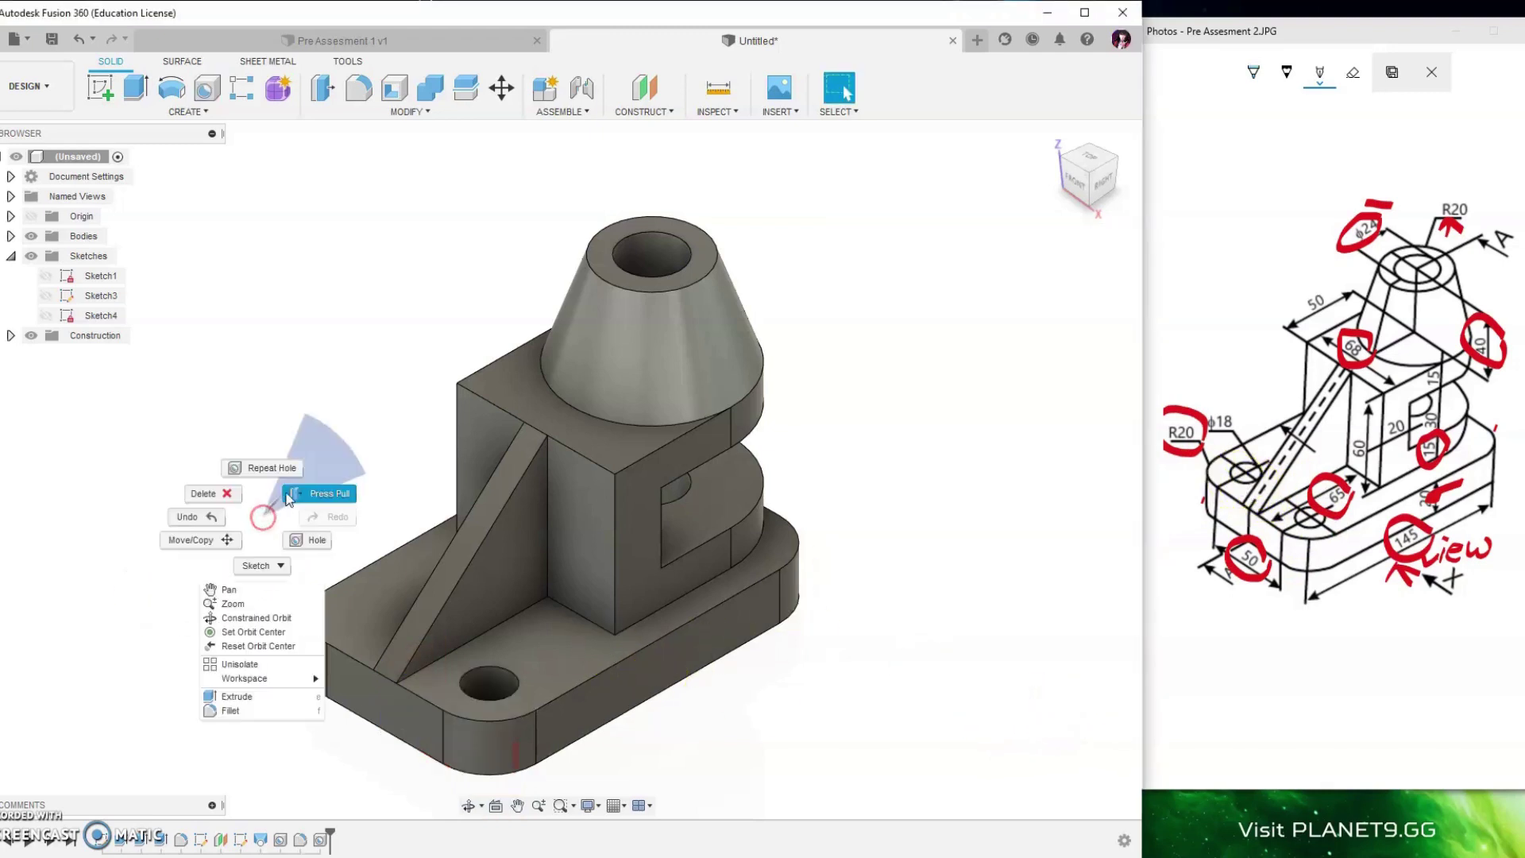
click(267, 468)
click(318, 619)
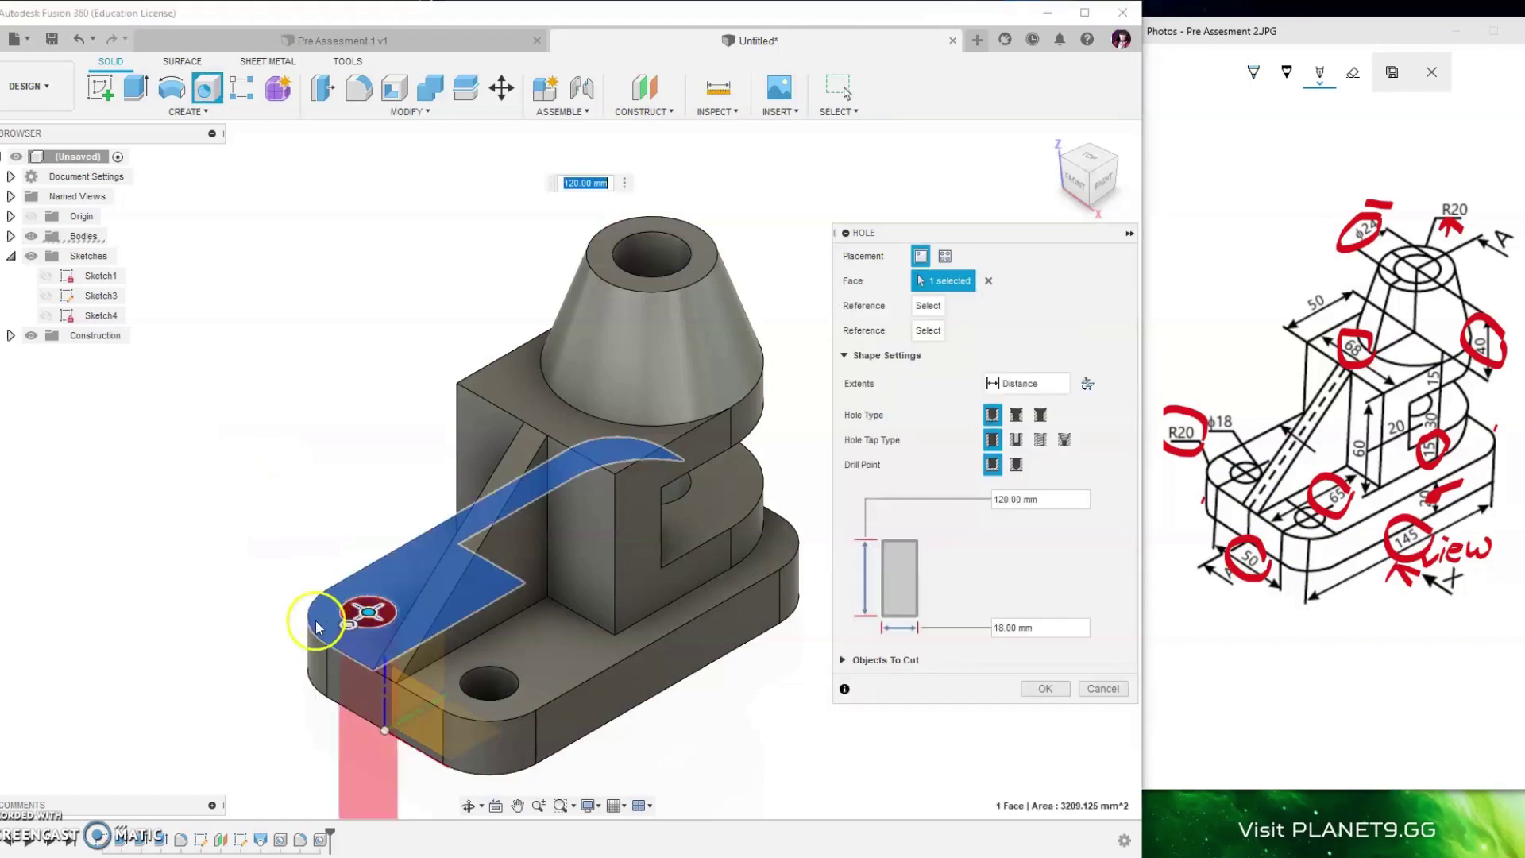
click(309, 623)
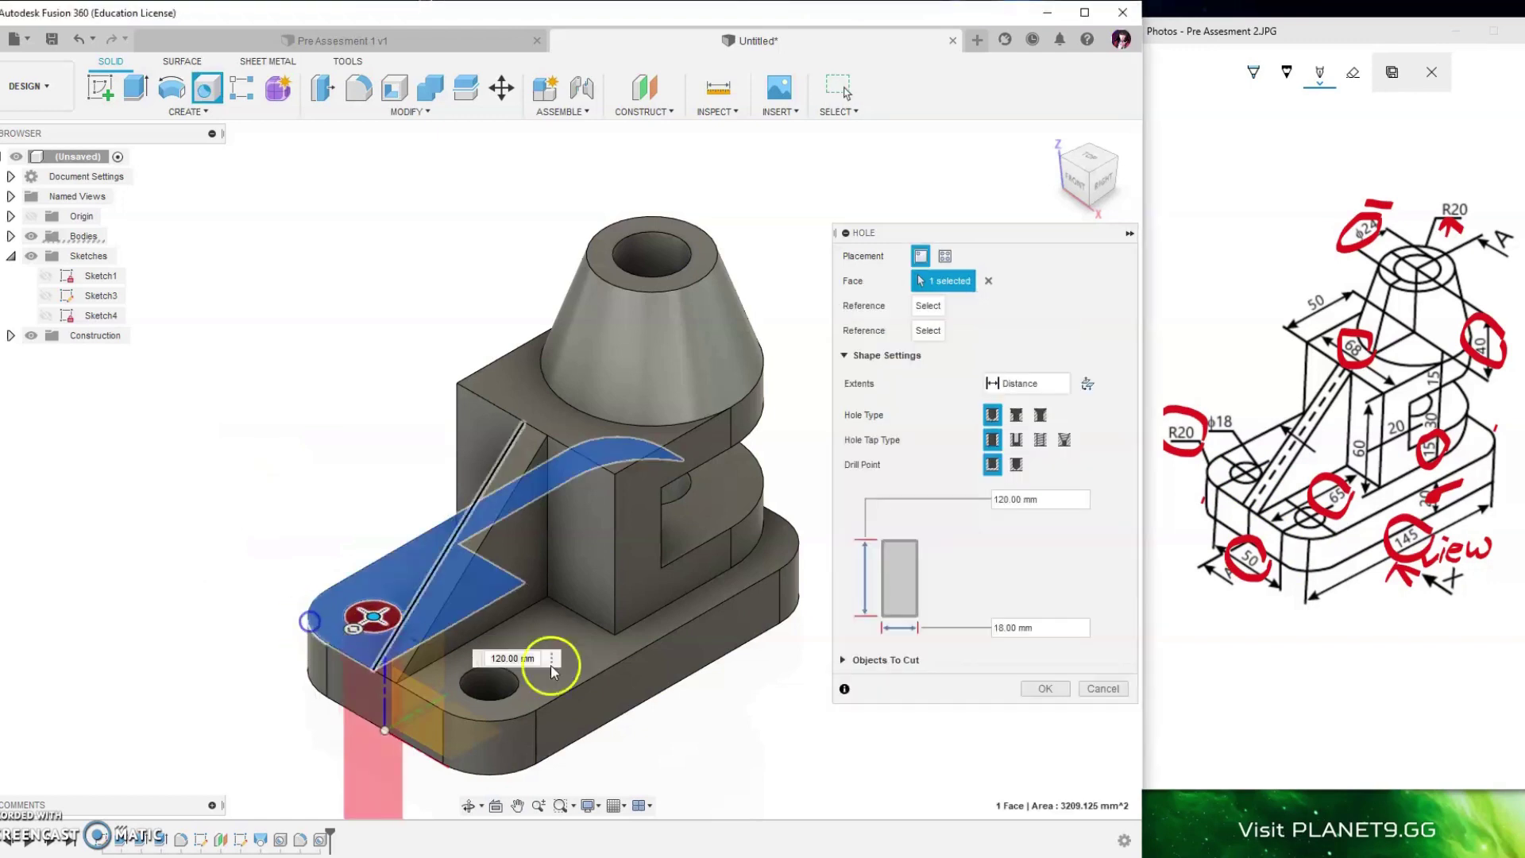
click(1043, 688)
middle_drag(898, 655, 810, 578)
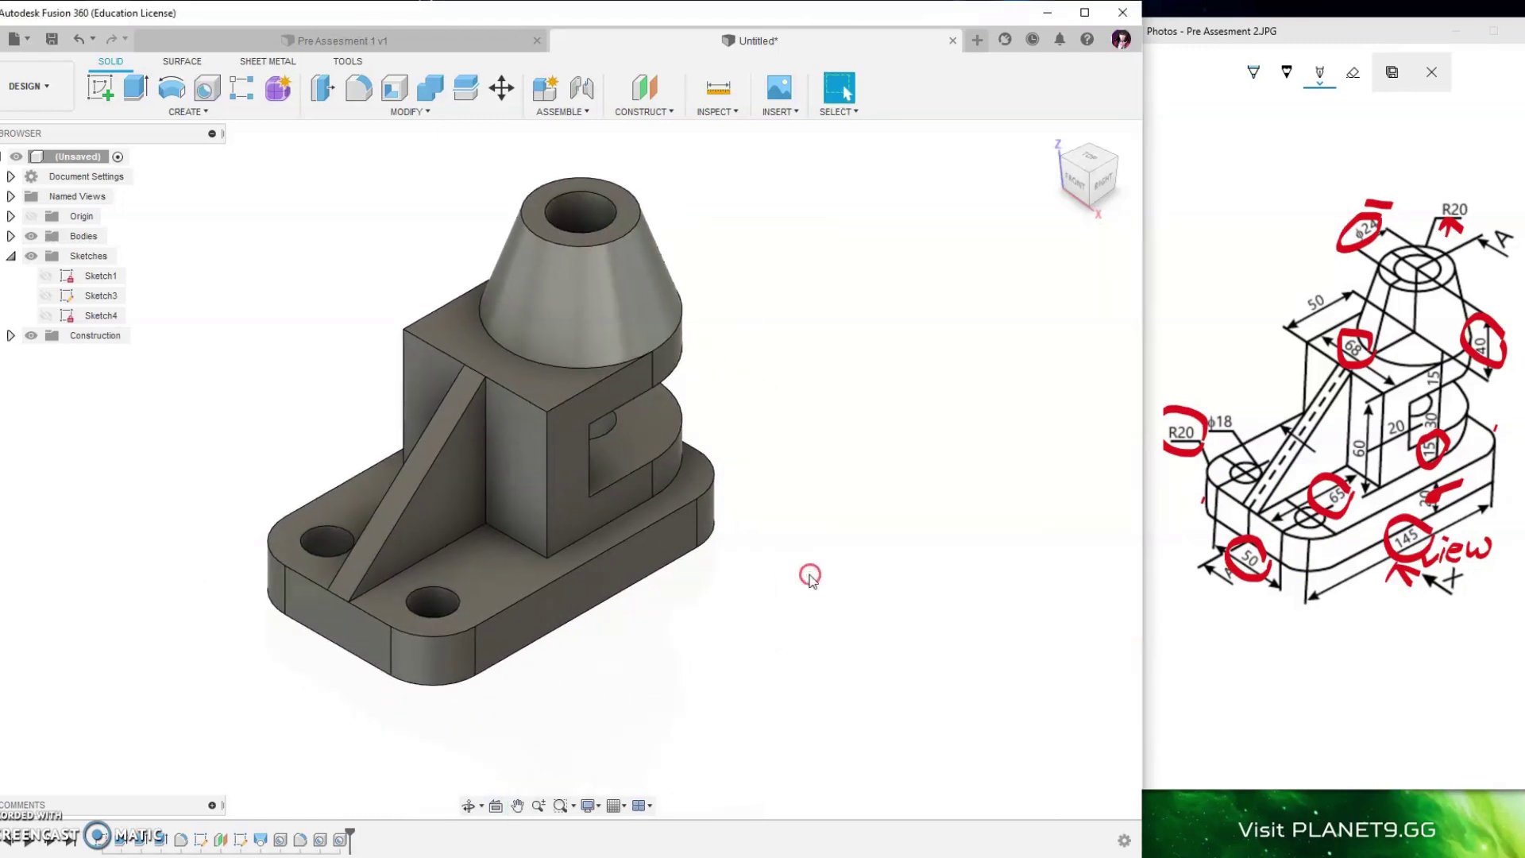
- Apply the Iron - Cast appearance from the library's Iron folder to the bracket body
click(406, 111)
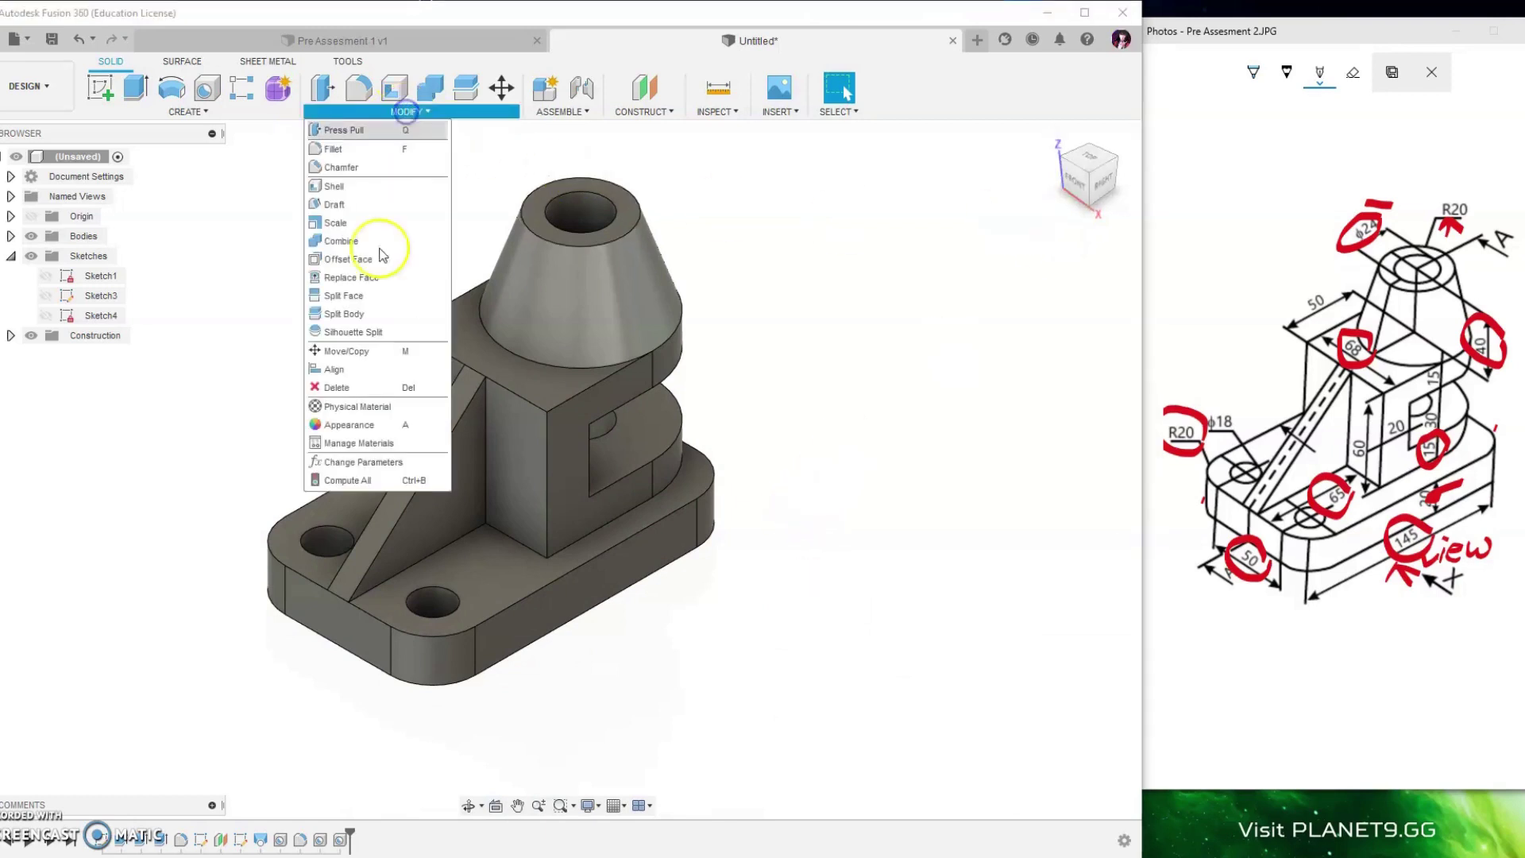
click(349, 428)
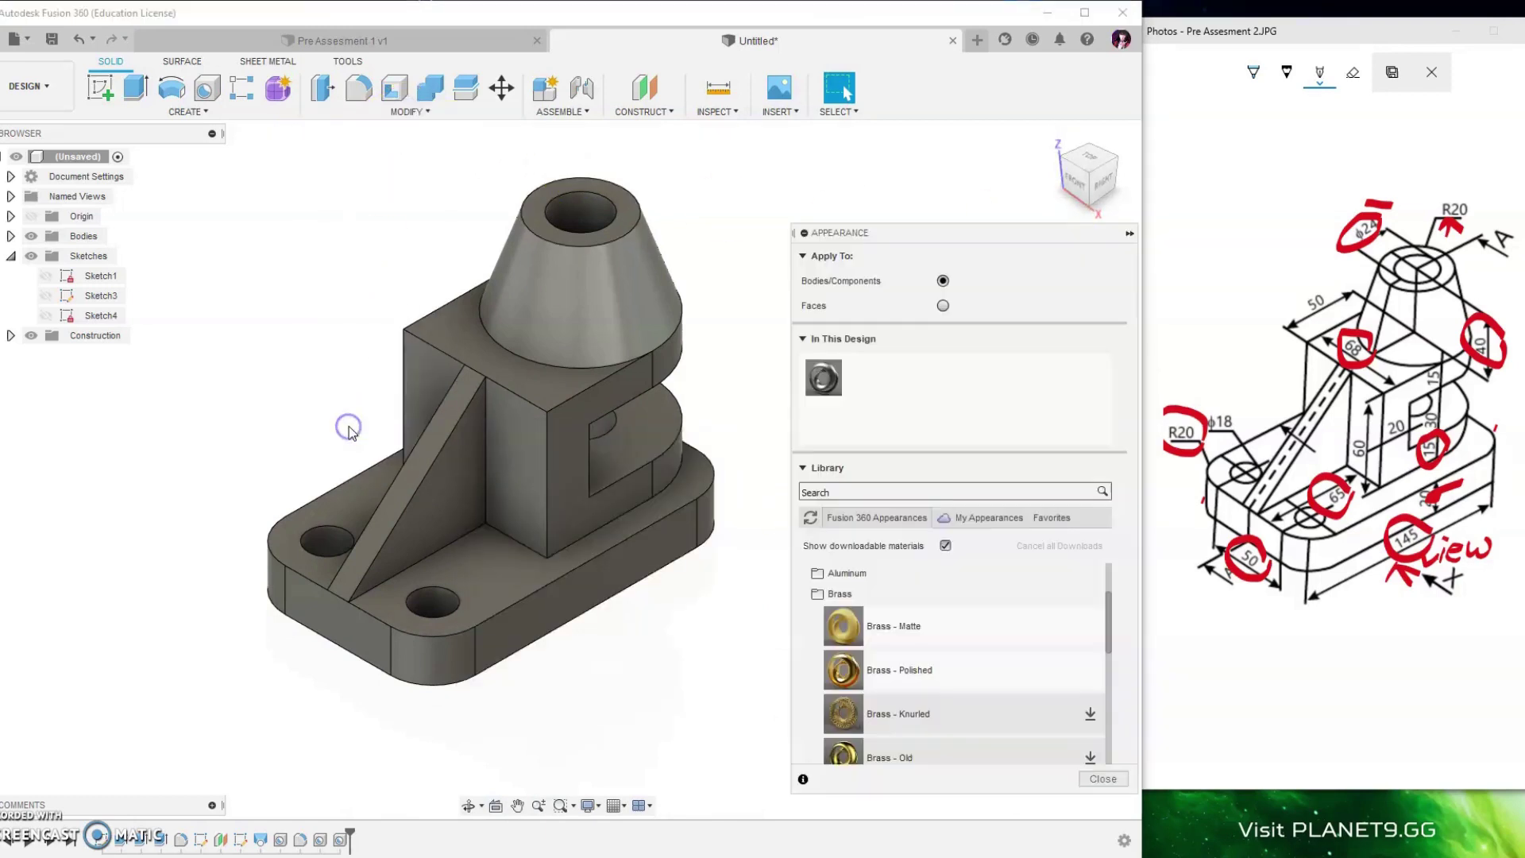
click(819, 592)
scroll(873, 640, down, 1)
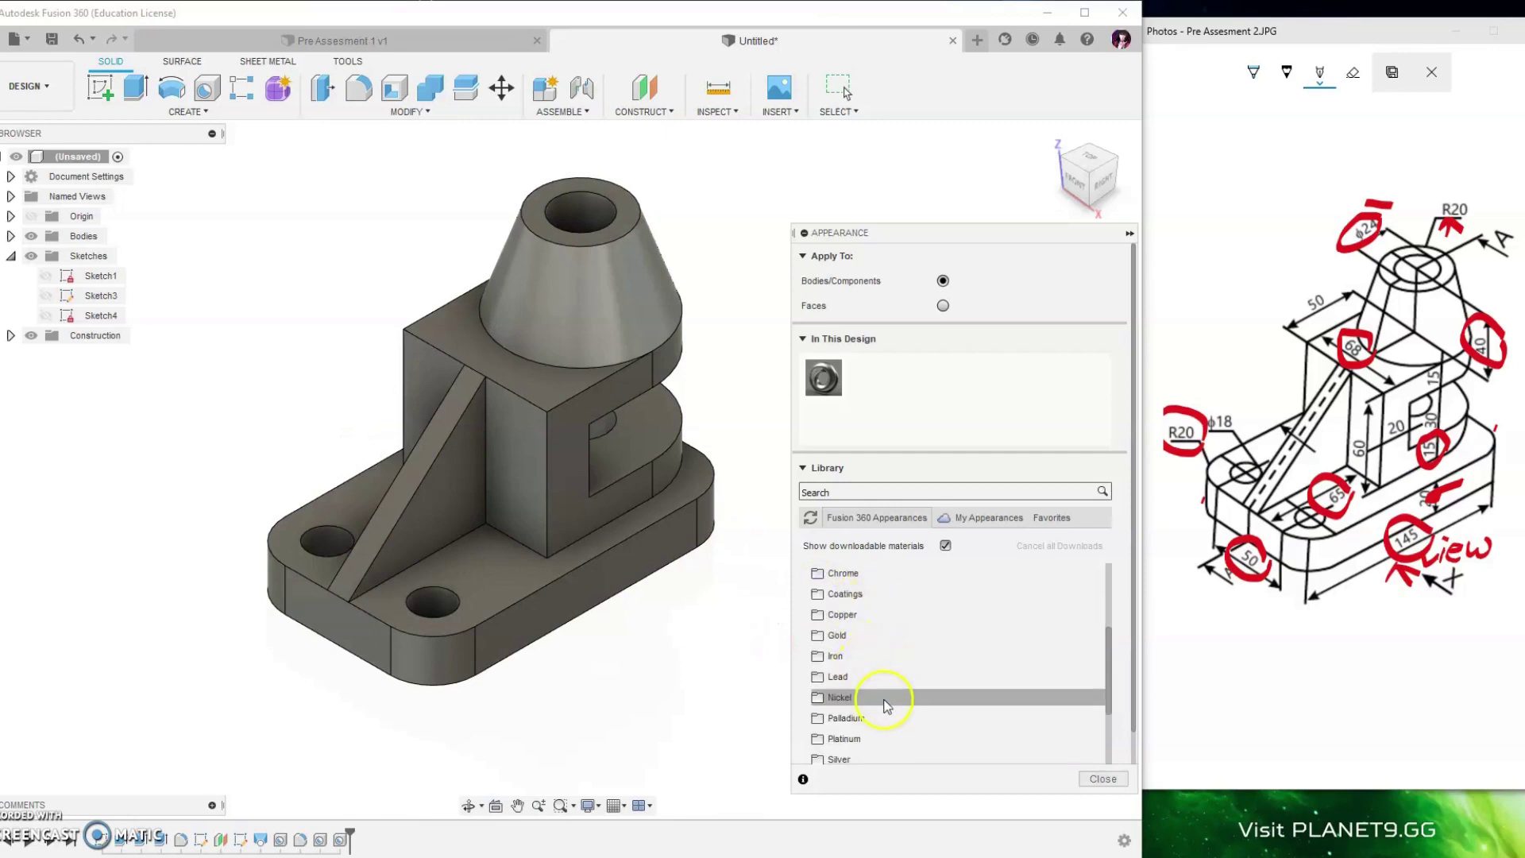
click(861, 656)
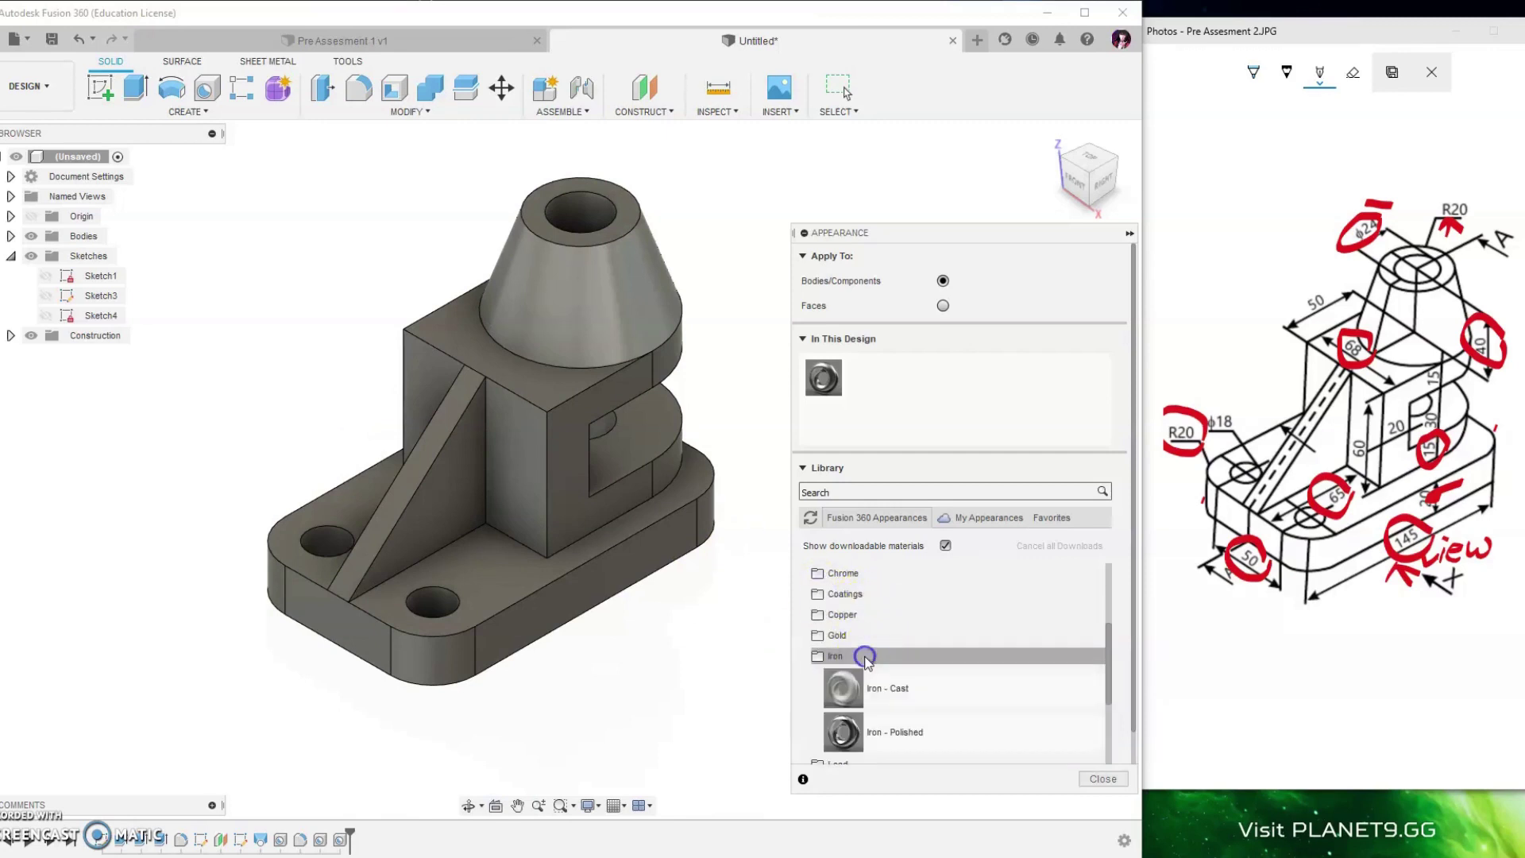
scroll(937, 691, down, 2)
scroll(931, 673, up, 1)
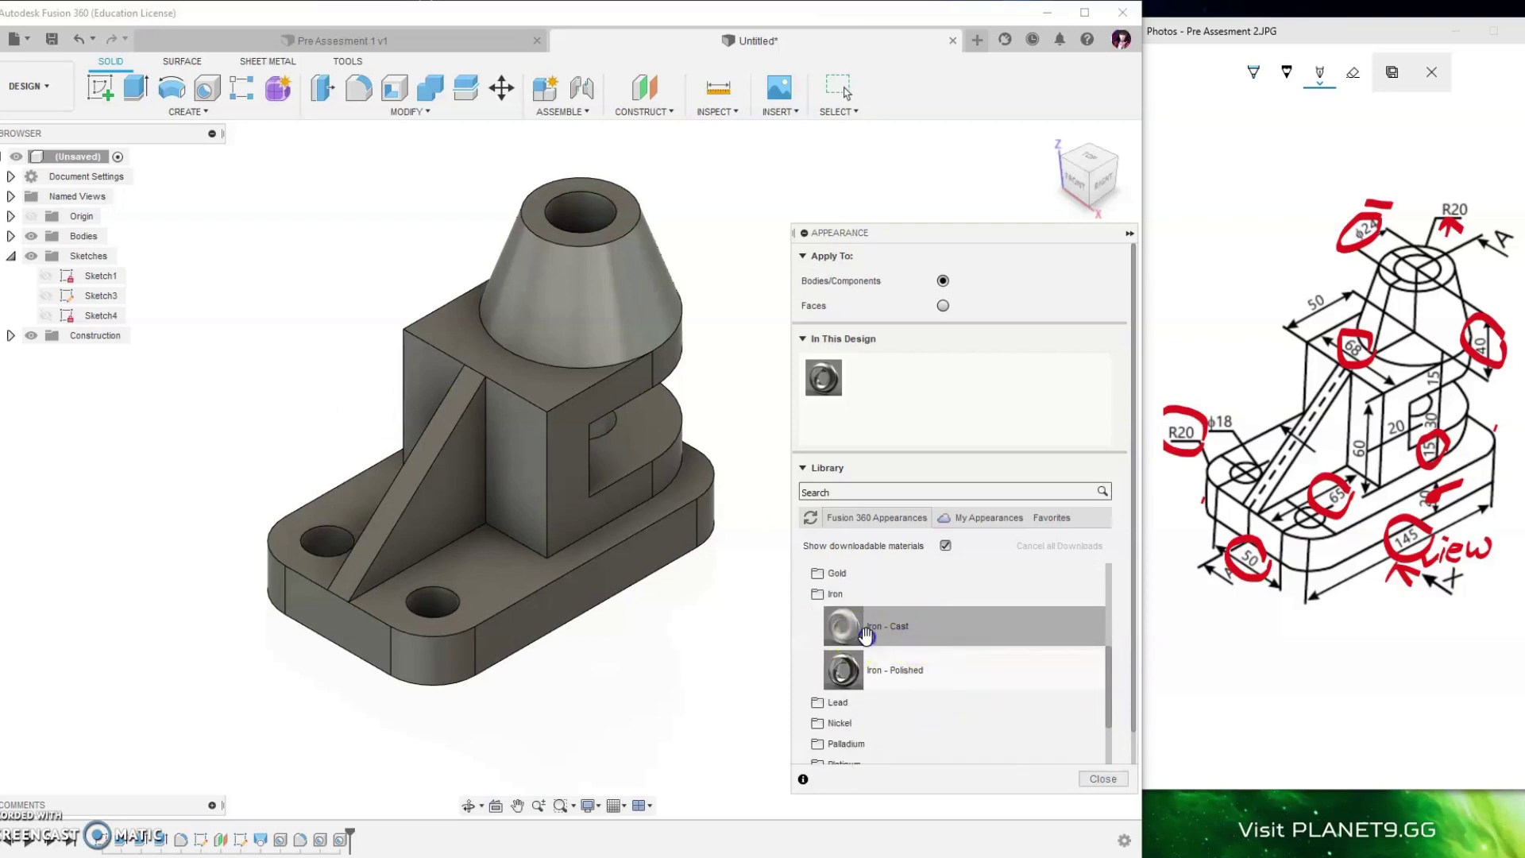
mouse_move(908, 639)
mouse_down()
mouse_move(941, 375)
mouse_move(589, 424)
mouse_up()
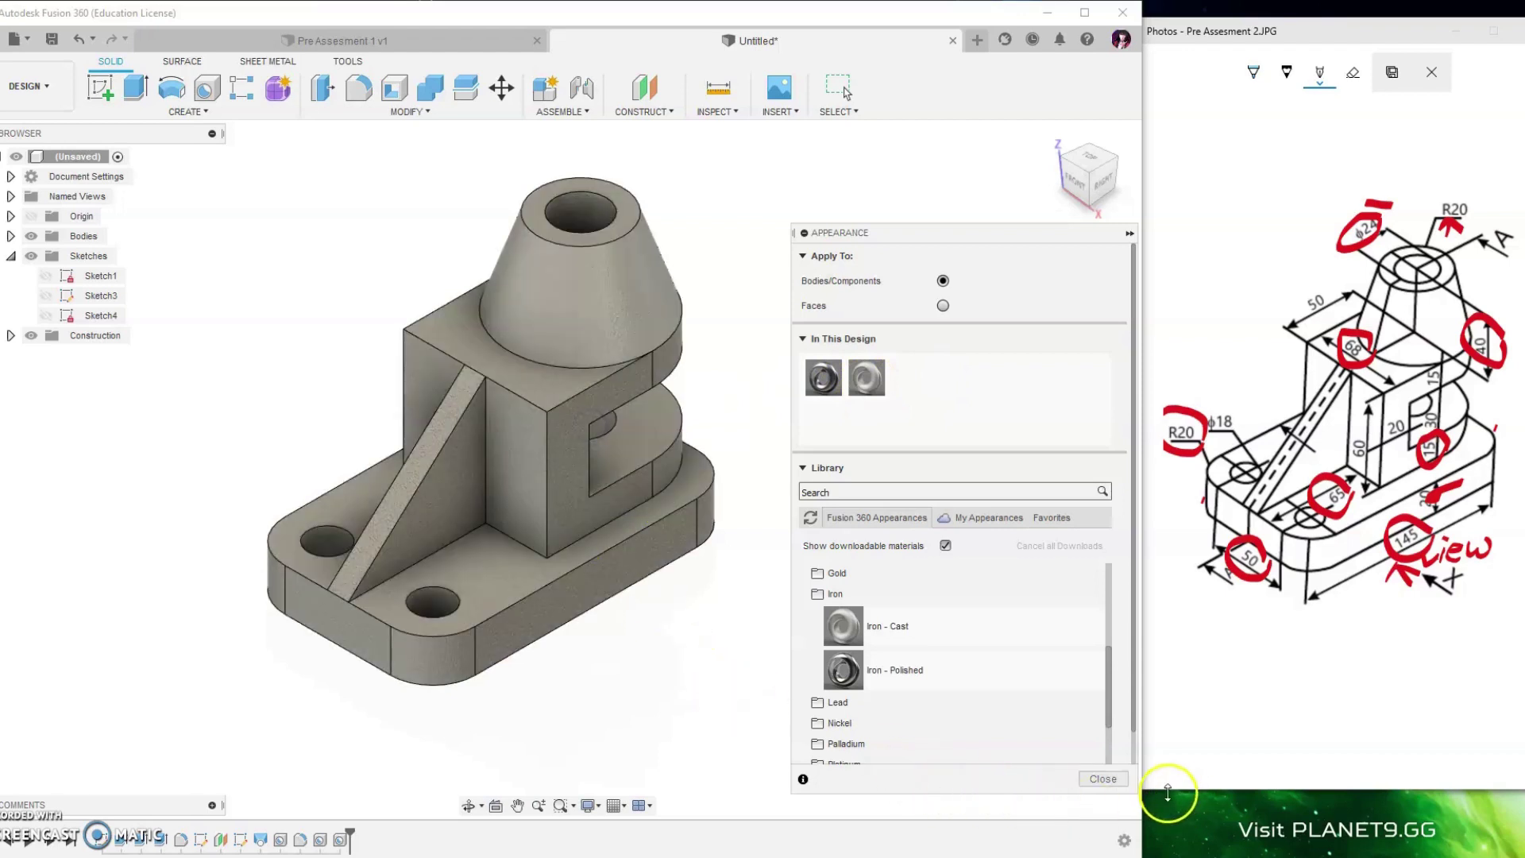
click(1102, 779)
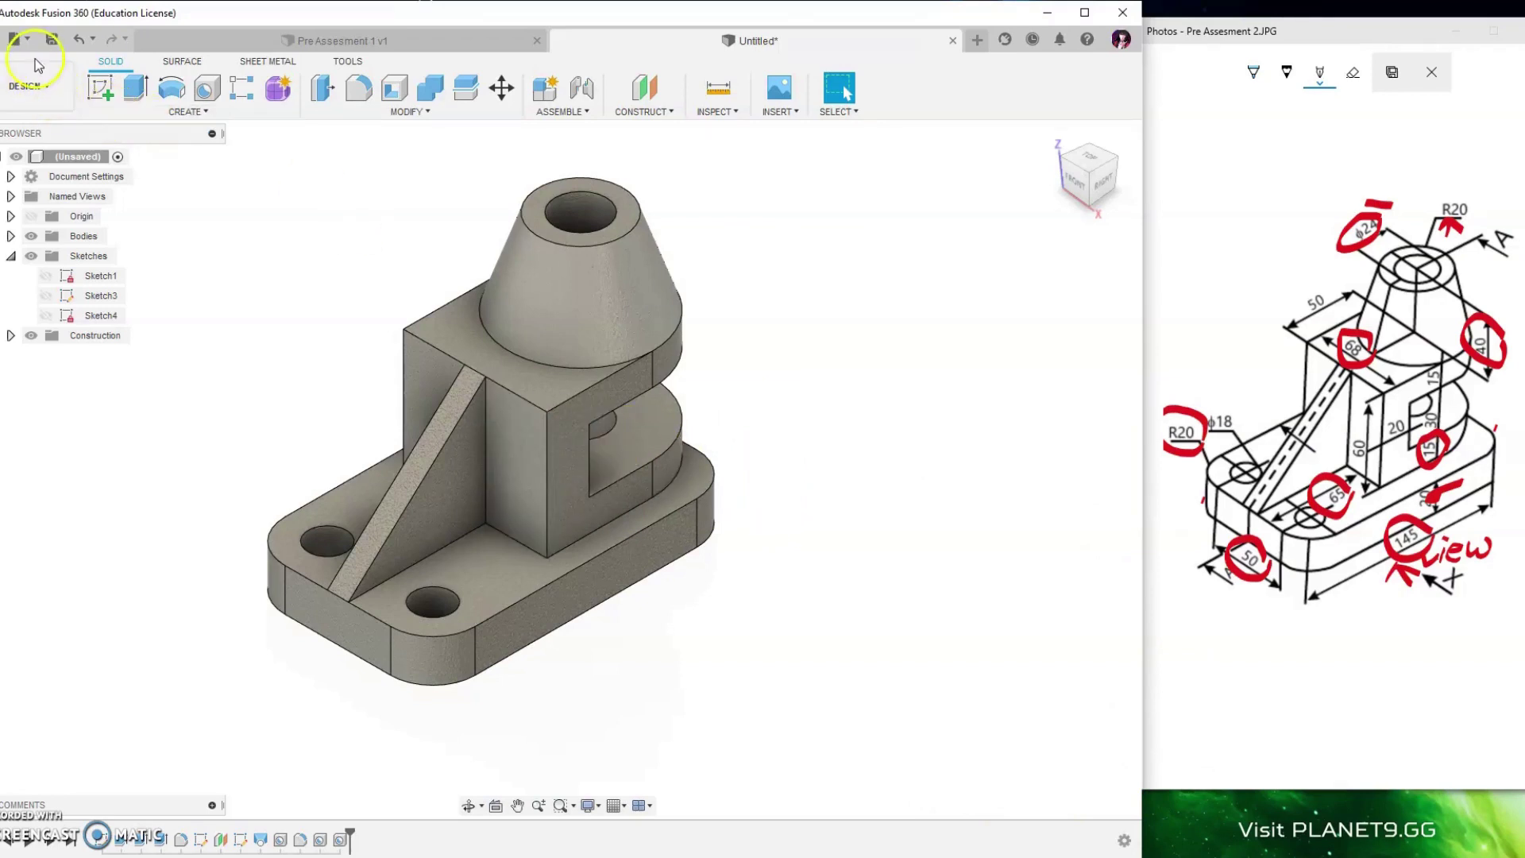
- Name the design 'Pre-Assesment 2' and save it into the Latihan A project
click(52, 40)
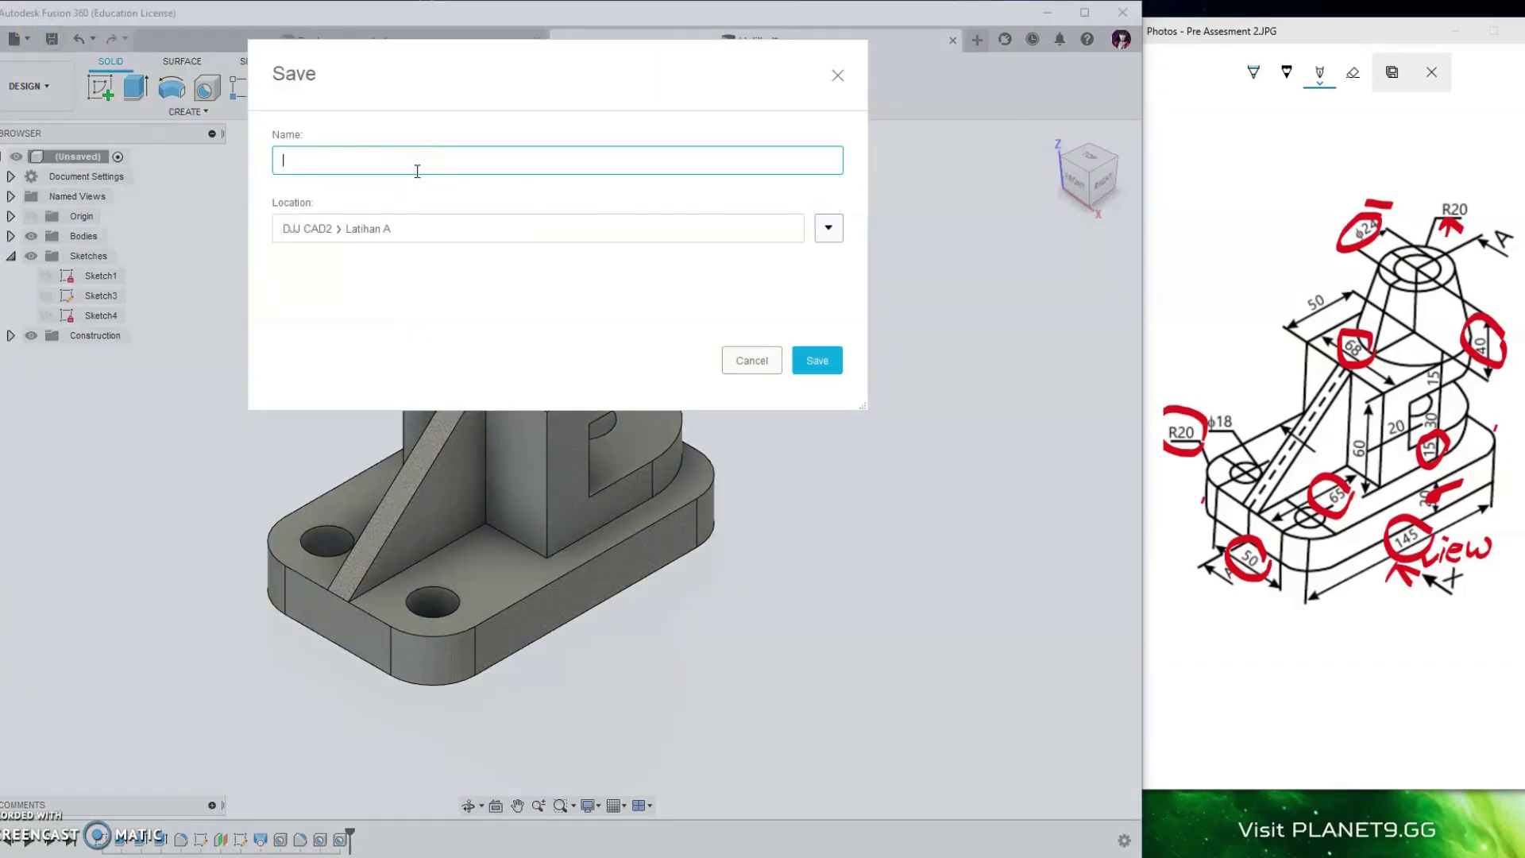
key(Caps_Lock)
text(p)
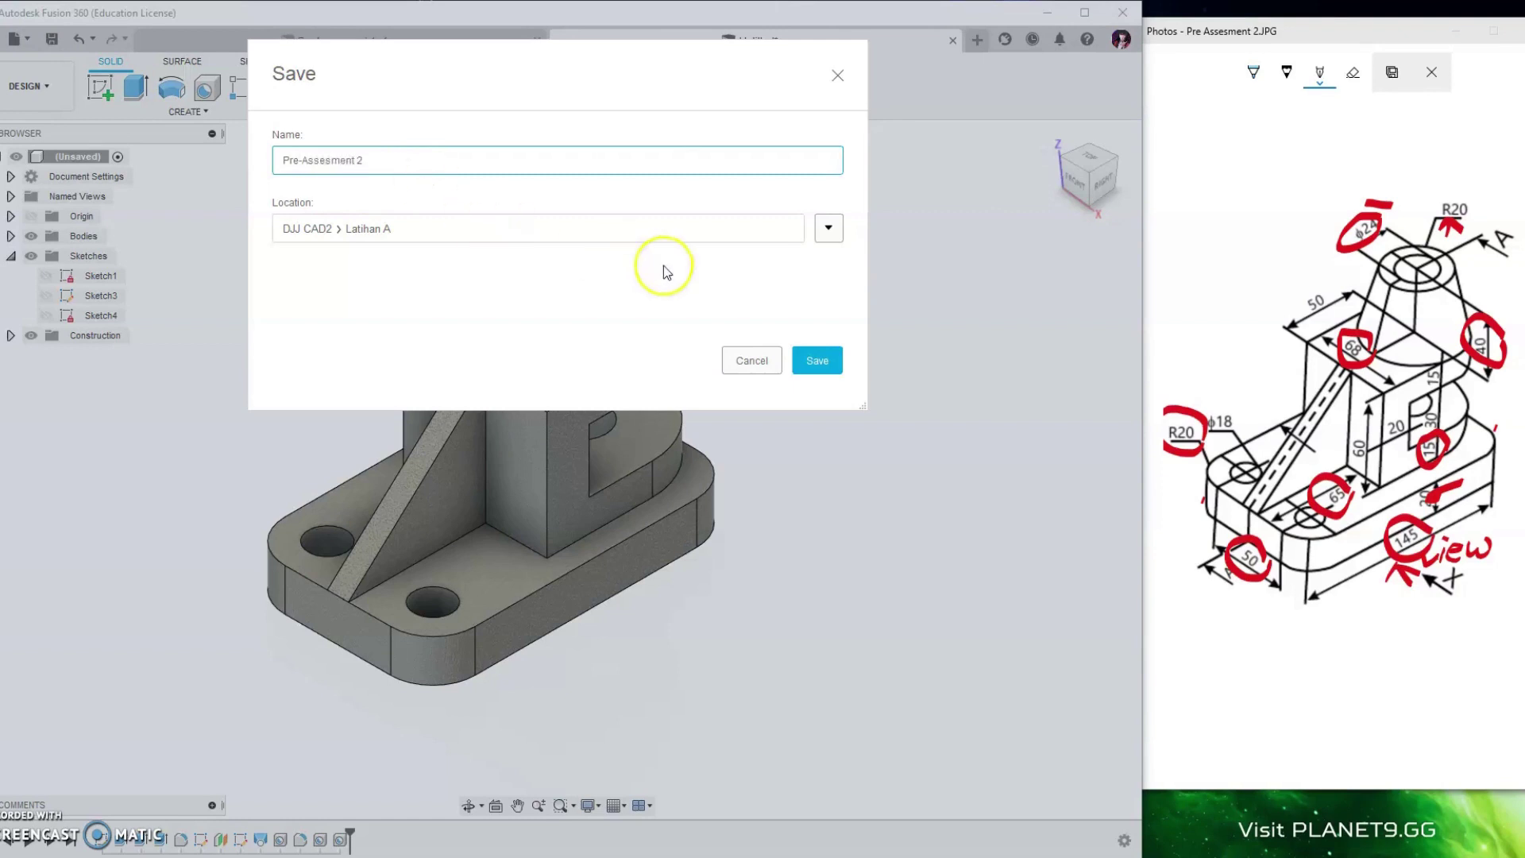
click(797, 364)
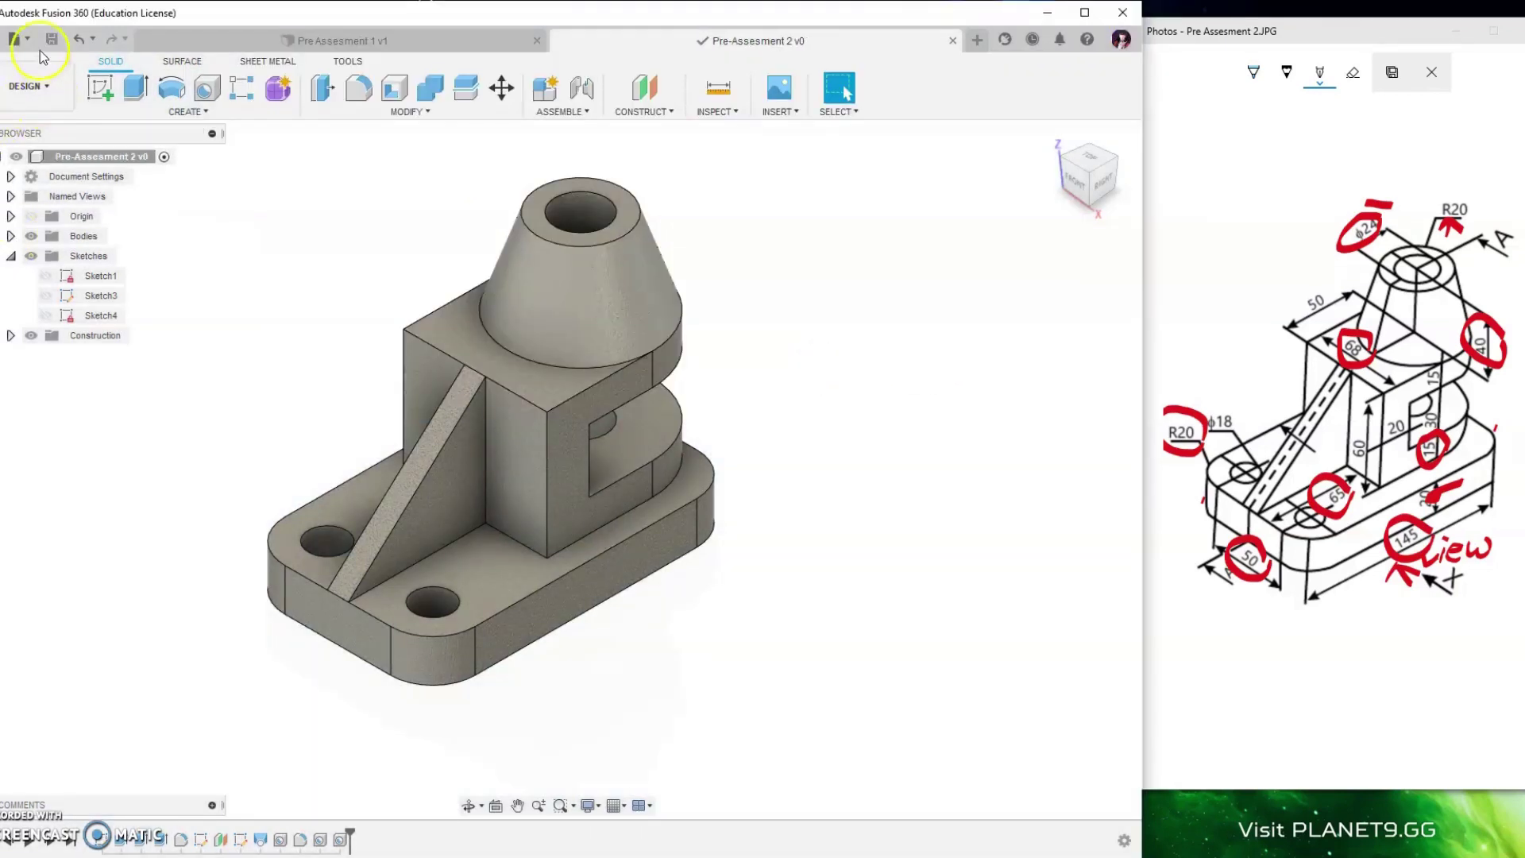
- Export the design as a Fusion 360 Archive (*.f3d) file to the CAD folder
click(16, 38)
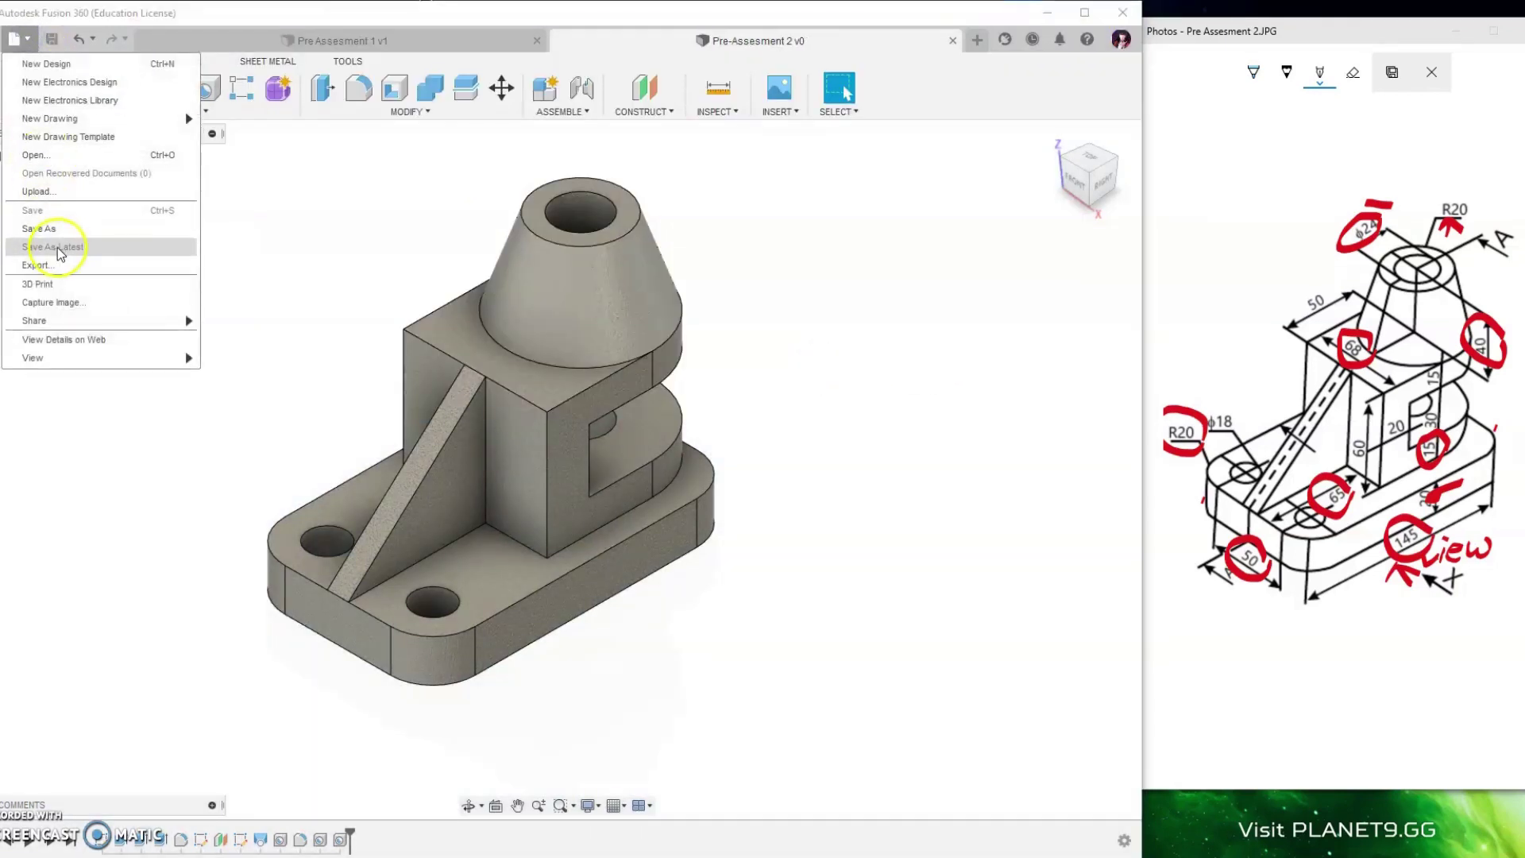
click(36, 265)
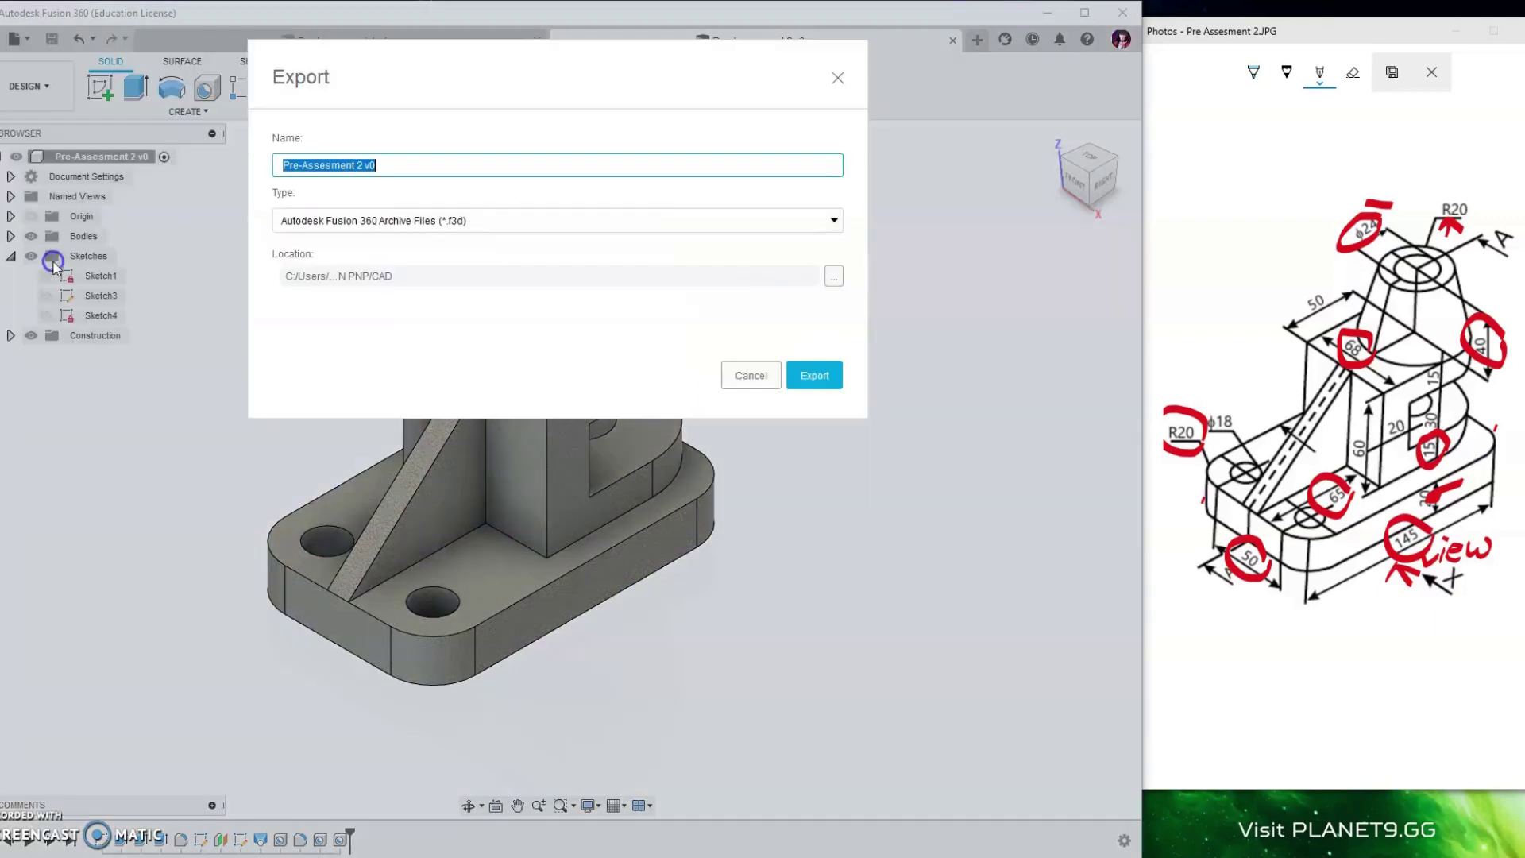
click(833, 276)
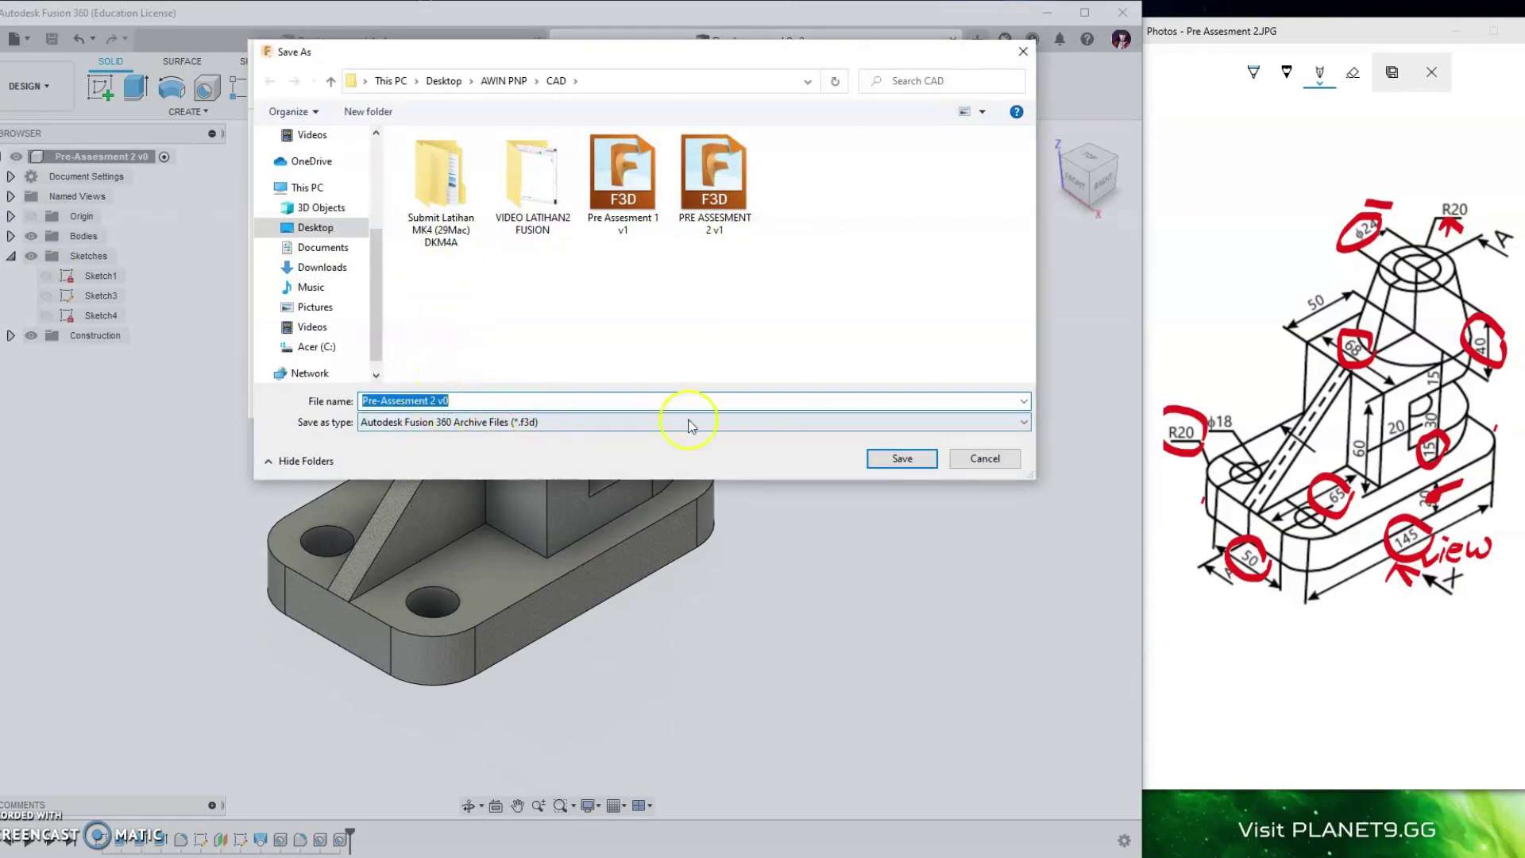
click(898, 461)
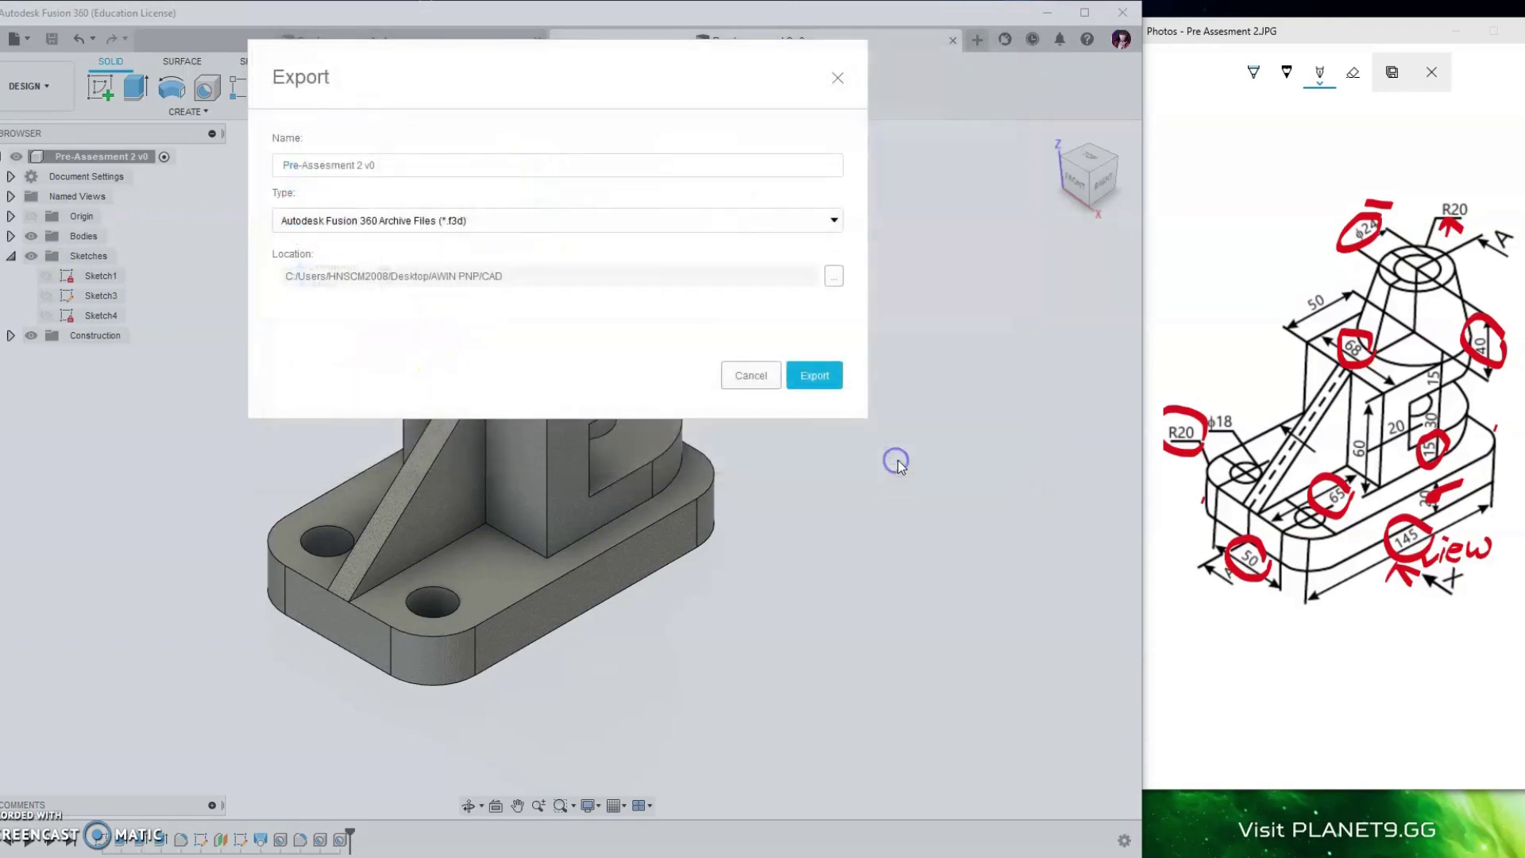
click(813, 377)
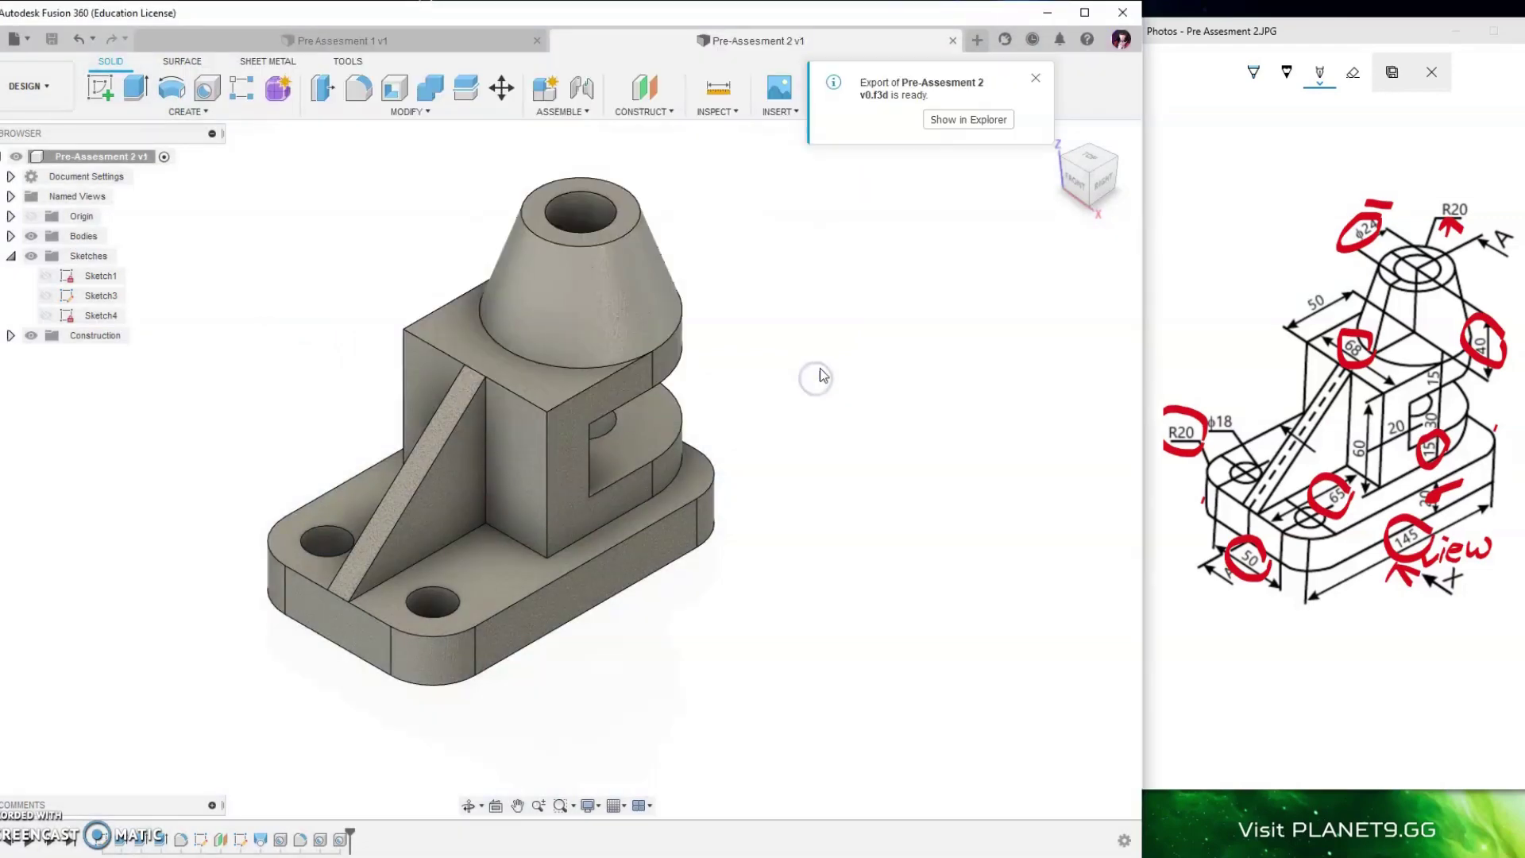